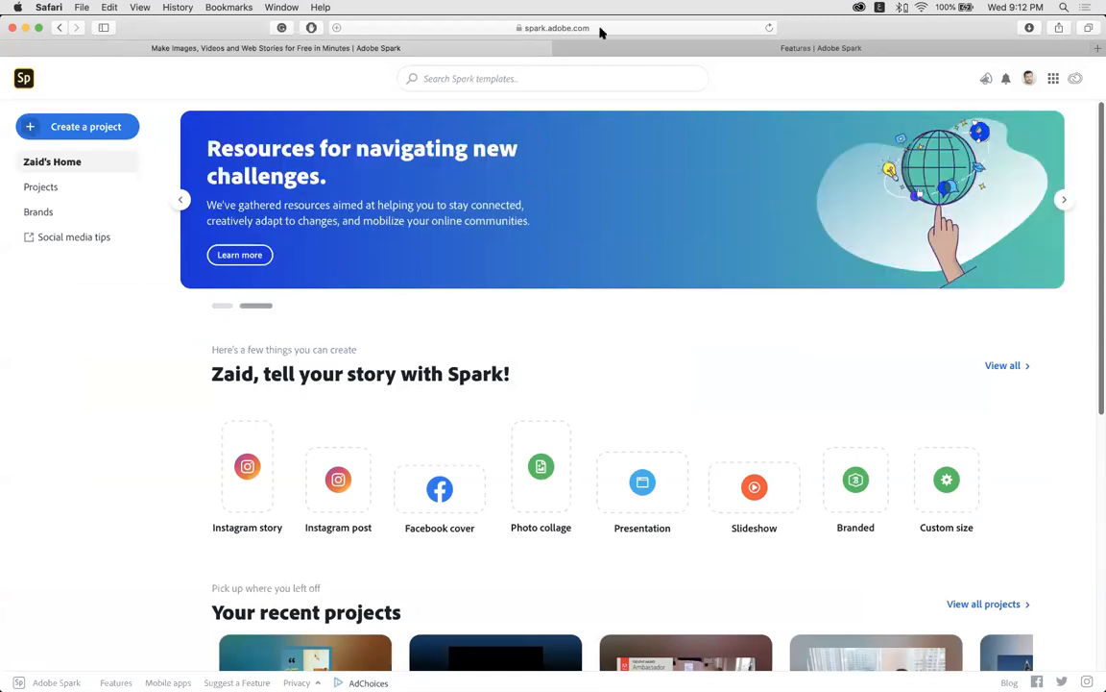
pyautogui.click(1028, 79)
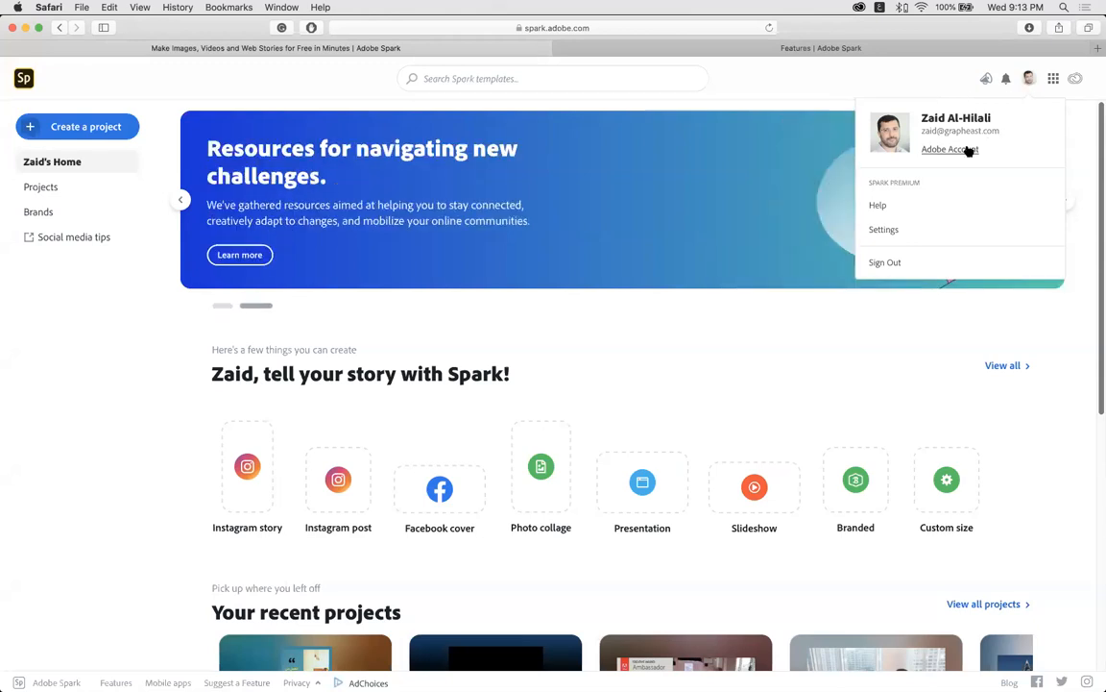
pyautogui.click(779, 84)
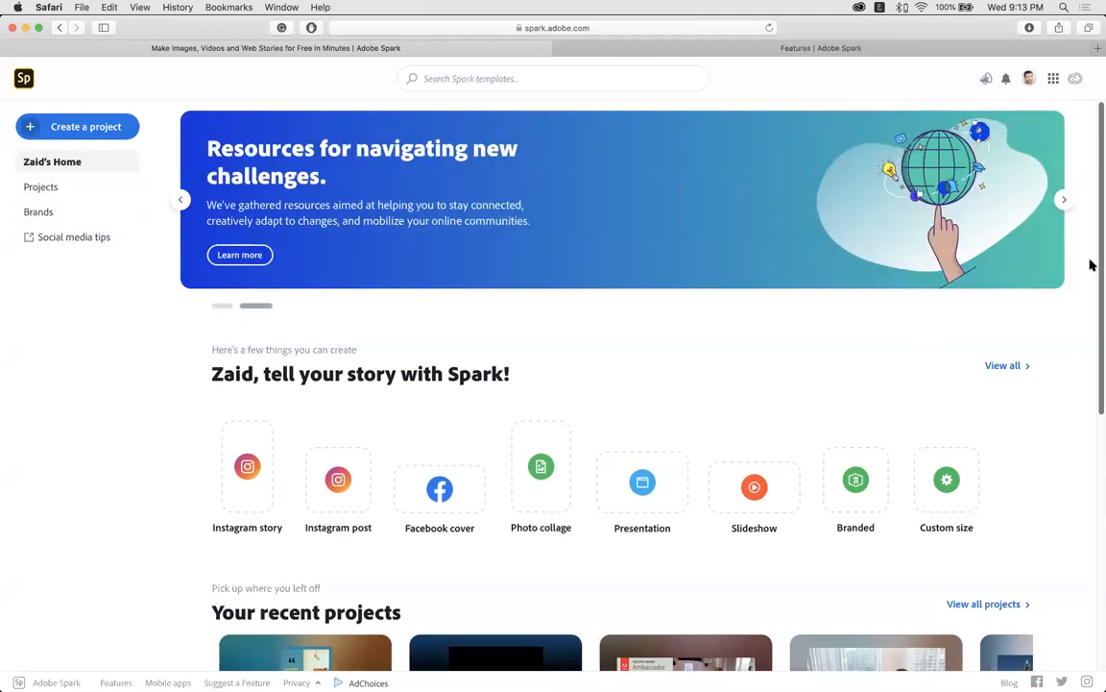
pyautogui.moveTo(1097, 279); pyautogui.dragTo(1098, 415)
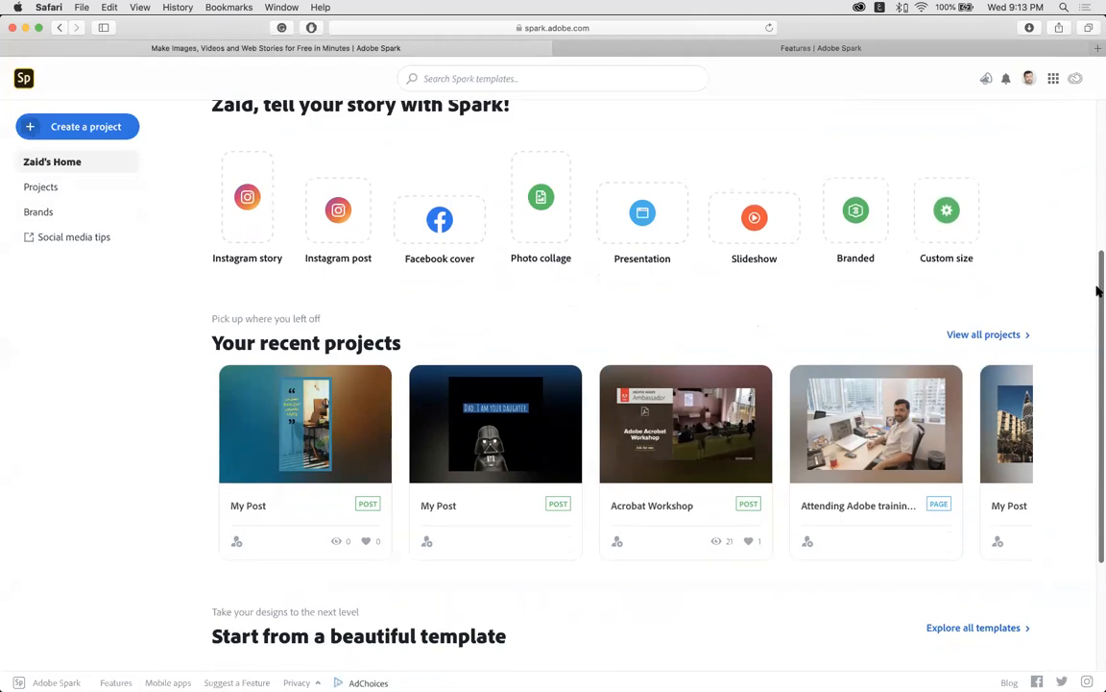
# Search the full template gallery for 'work from home'.
pyautogui.scroll(-5, 1098, 314)
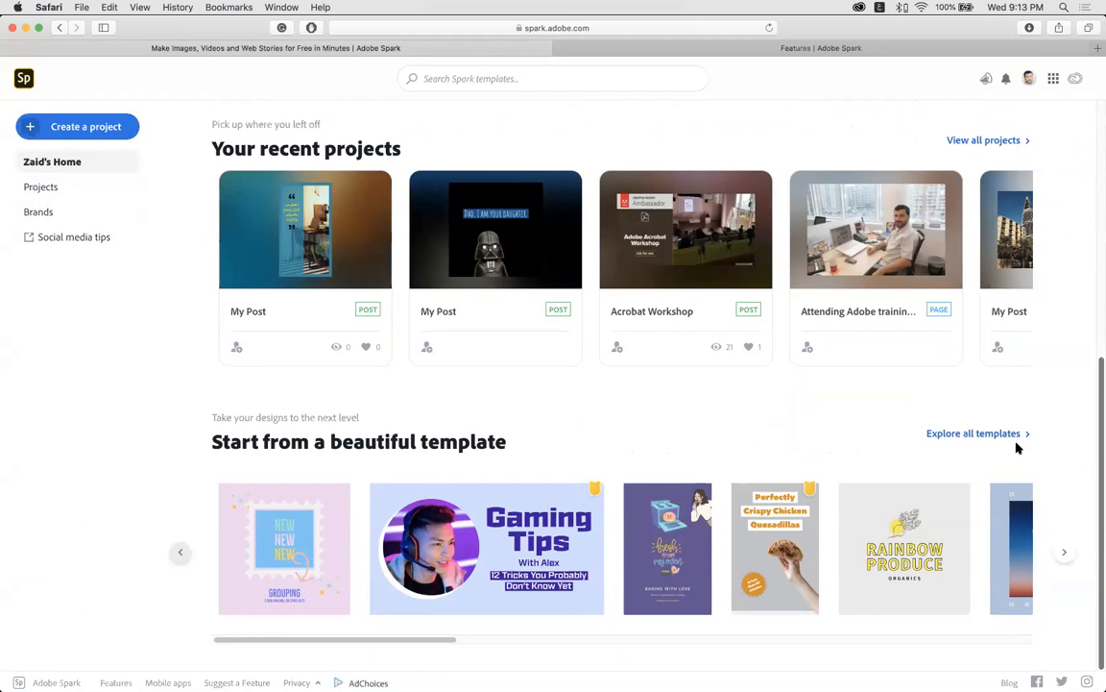
pyautogui.click(967, 434)
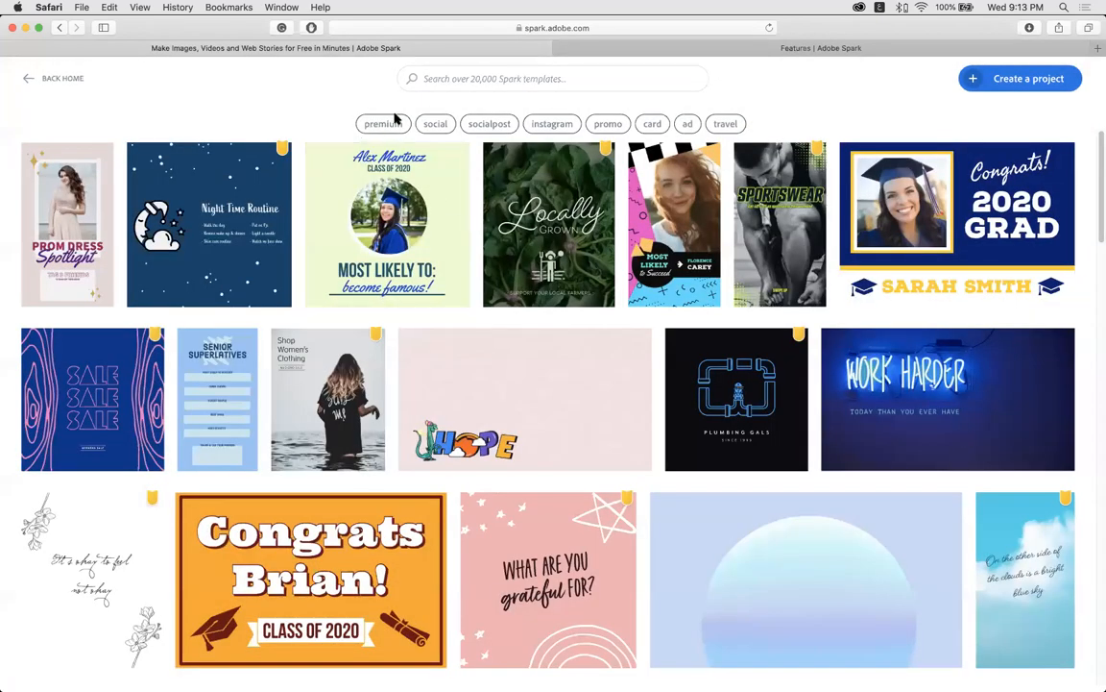
pyautogui.click(423, 77)
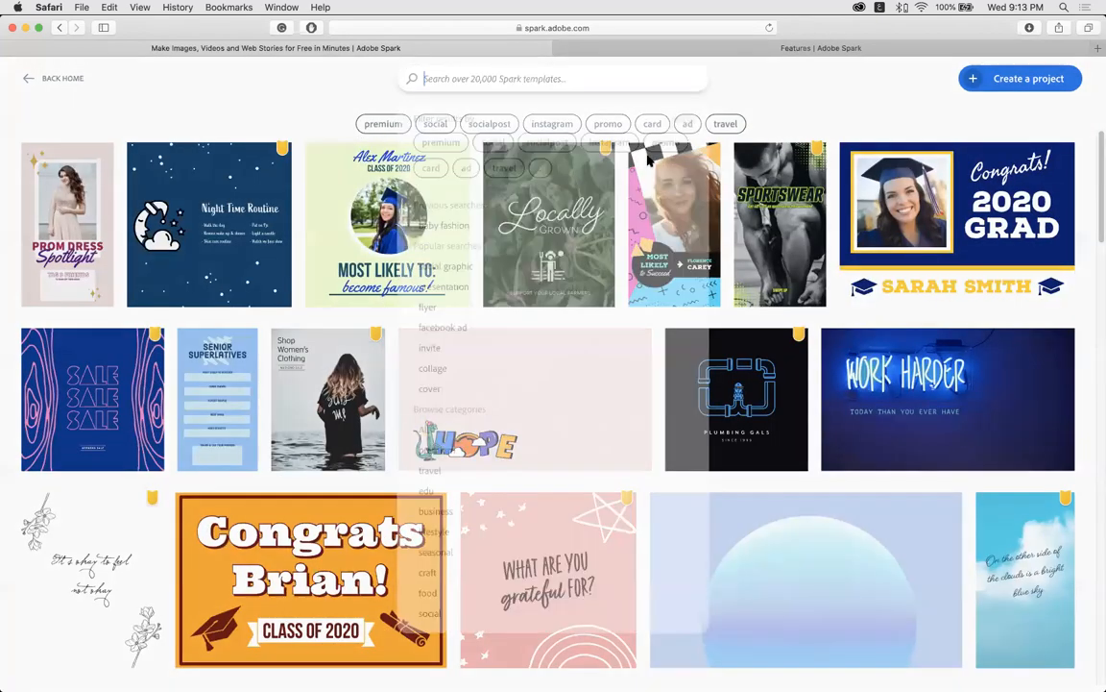
pyautogui.write('بشس')
pyautogui.press('BackSpace')
pyautogui.press('BackSpace')
pyautogui.press('BackSpace')
pyautogui.write('work from home')
pyautogui.press('Return')
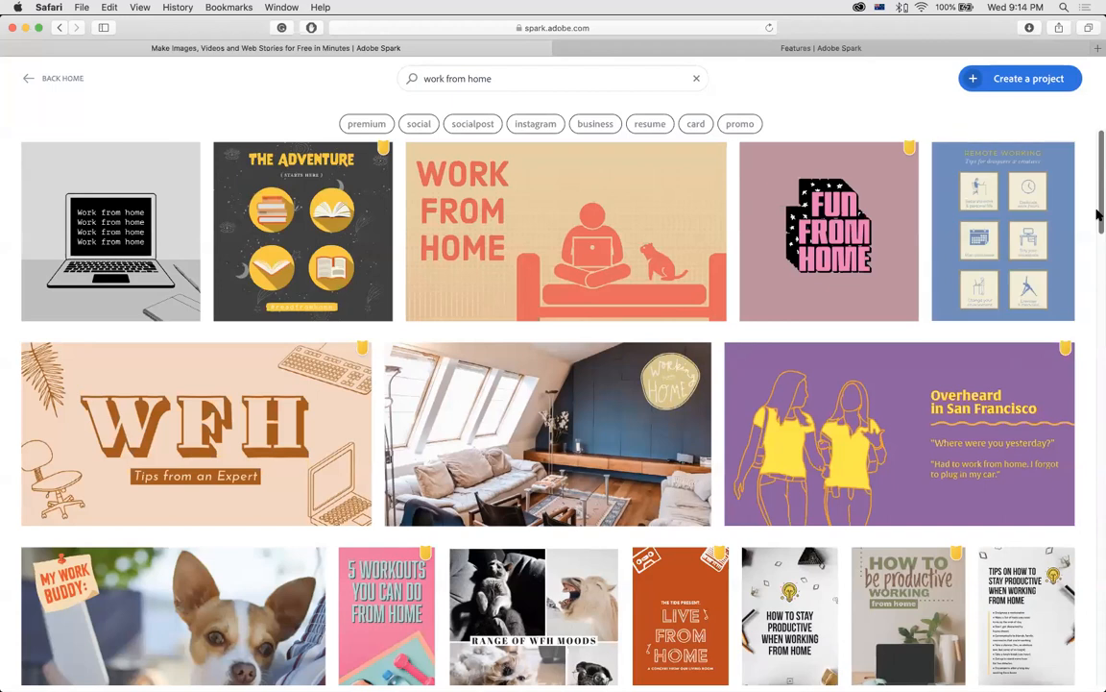
# Browse the work-from-home results and select the query text for replacement.
pyautogui.scroll(-5, 1089, 365)
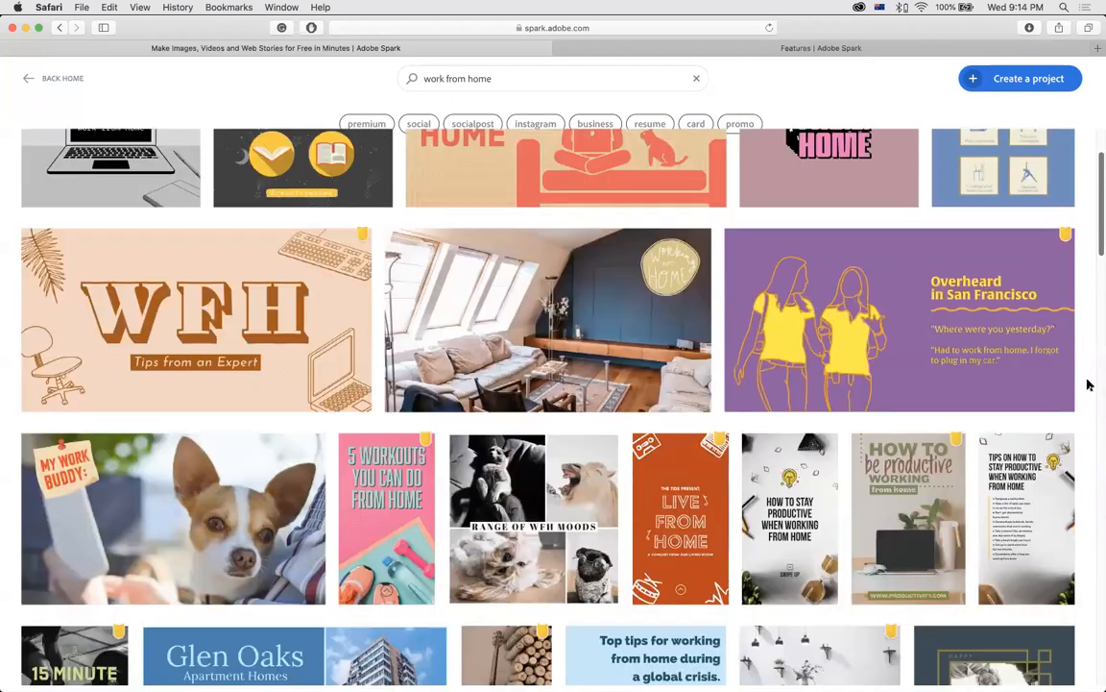
pyautogui.scroll(-10, 1089, 394)
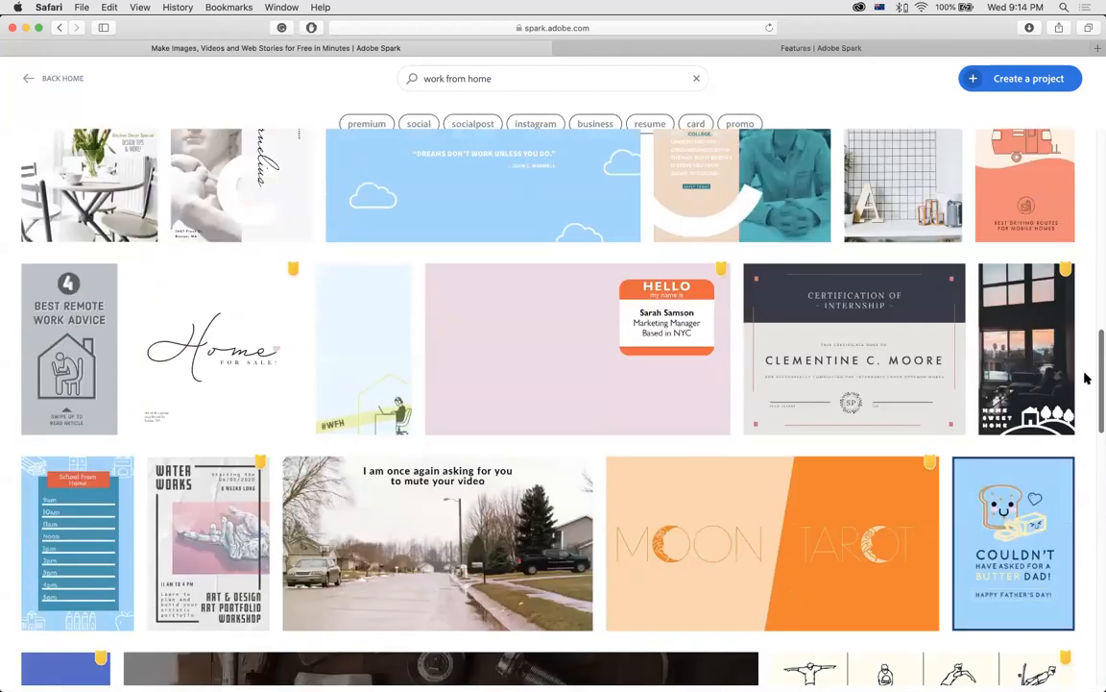
pyautogui.scroll(-2, 1083, 346)
pyautogui.scroll(12, 1076, 250)
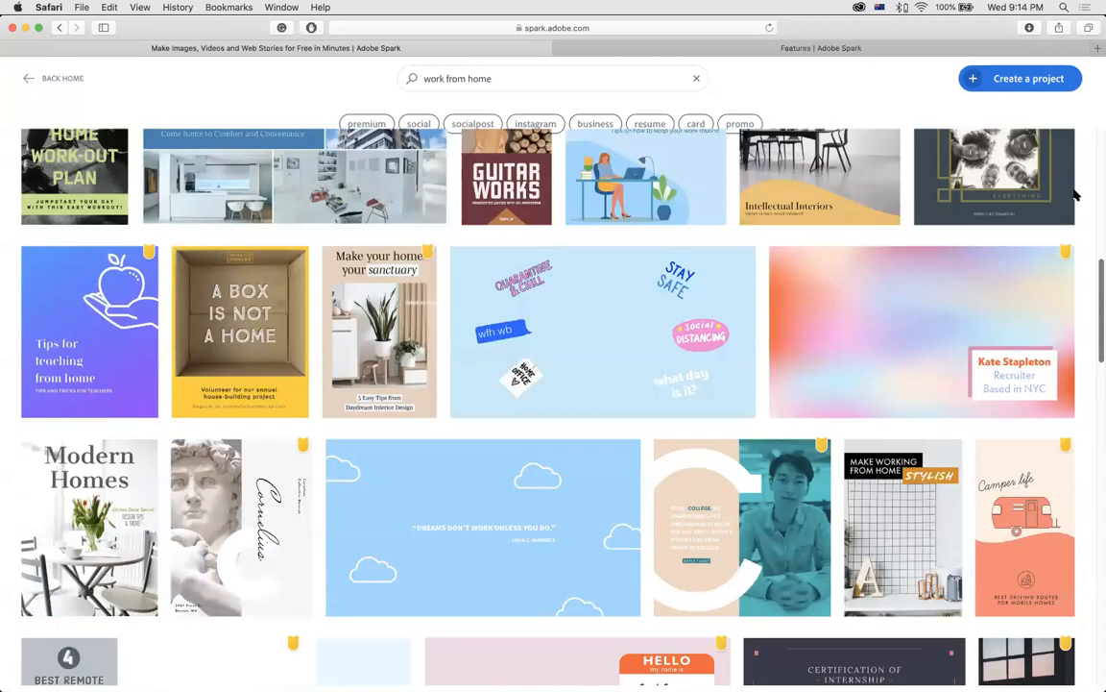
pyautogui.scroll(9, 1067, 192)
pyautogui.scroll(4, 76, 286)
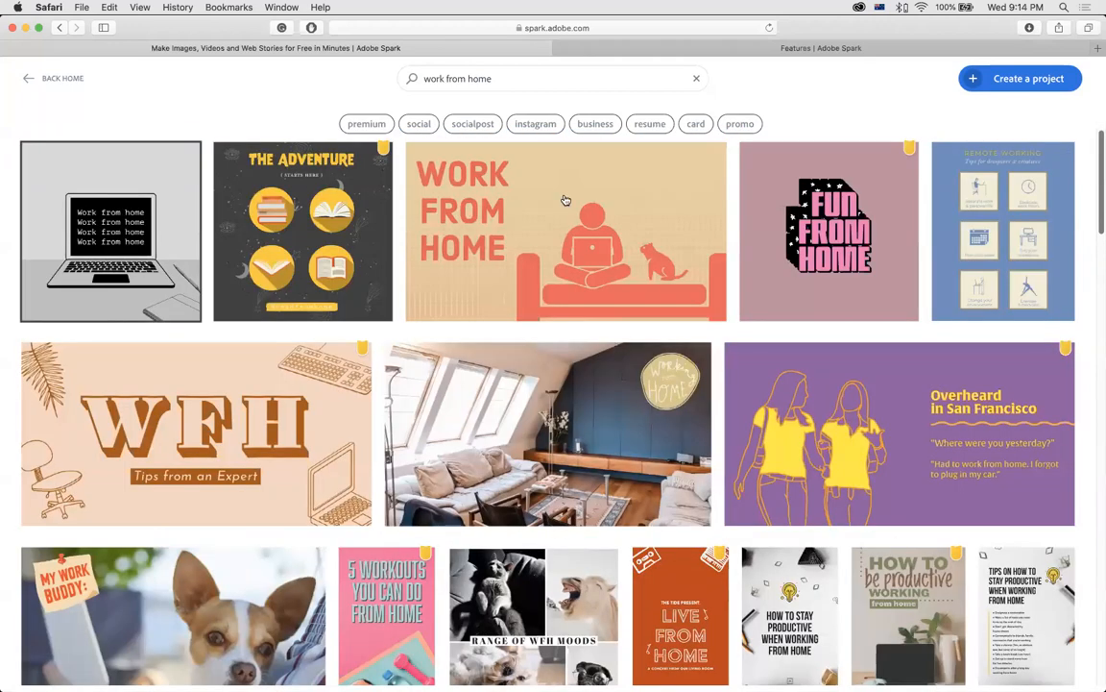
pyautogui.moveTo(490, 79); pyautogui.dragTo(399, 80)
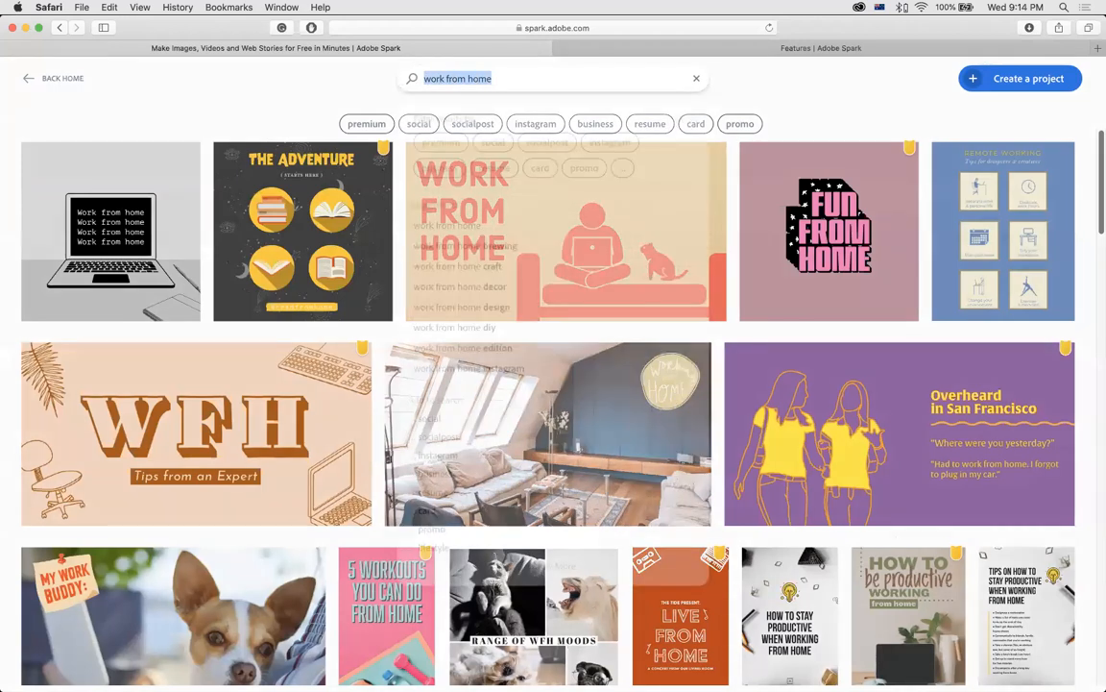
# Search templates for 'education' and open the Young at Art template.
pyautogui.press('BackSpace')
pyautogui.write('educatio')
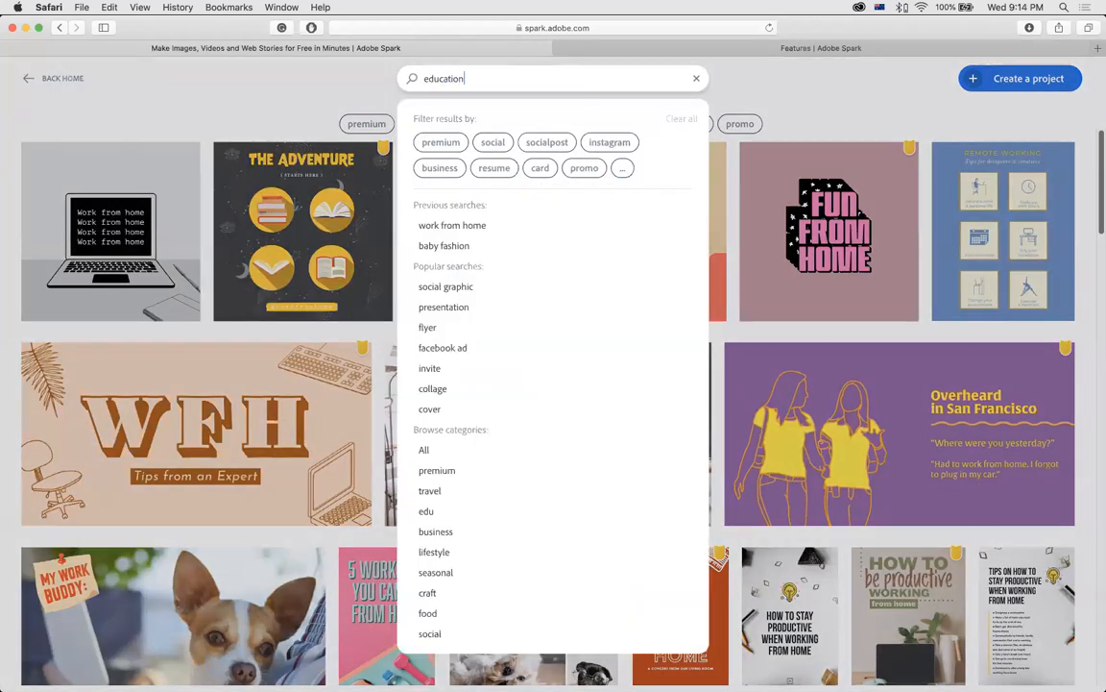
pyautogui.write('n')
pyautogui.press('Return')
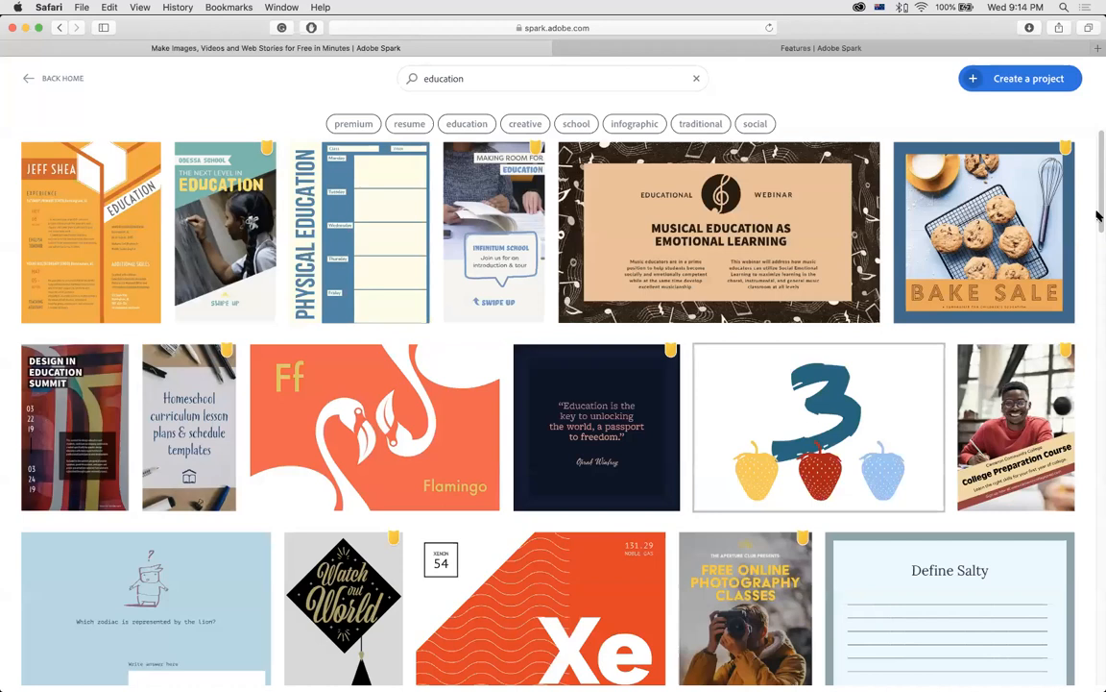
pyautogui.scroll(-5, 1098, 275)
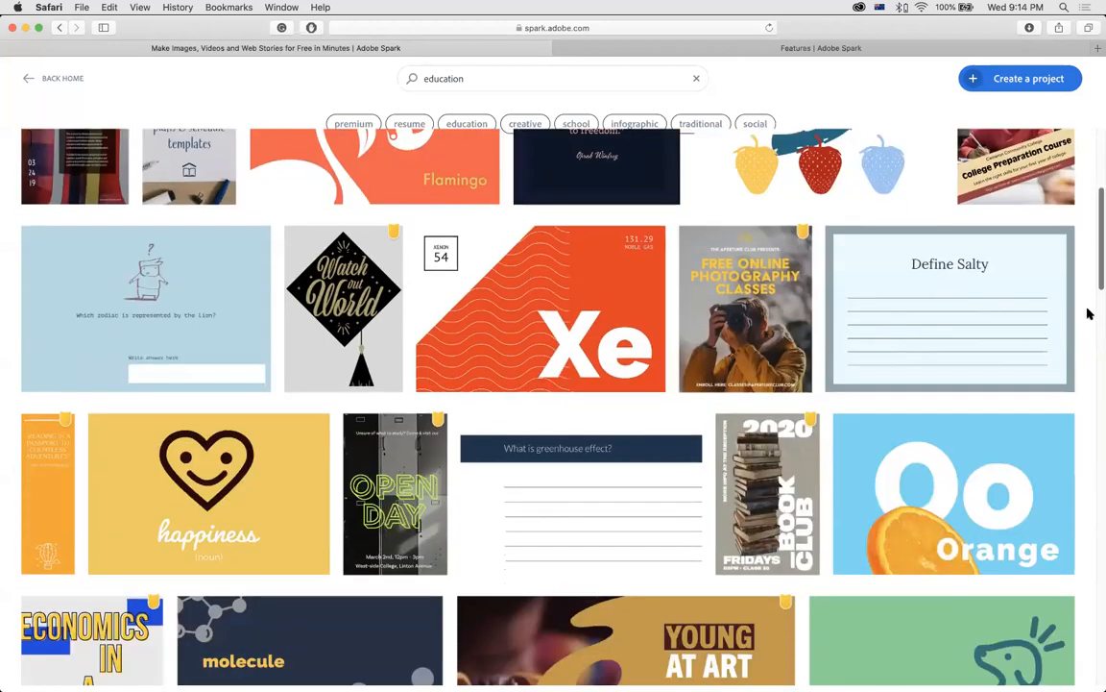
pyautogui.scroll(-2, 512, 382)
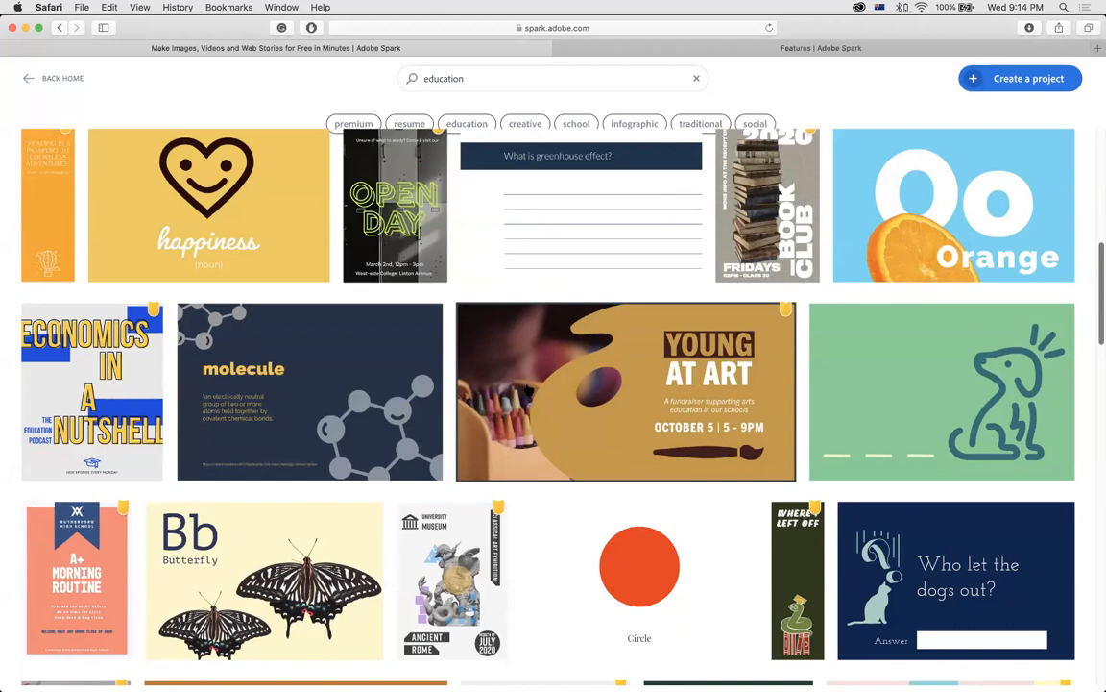
pyautogui.click(529, 390)
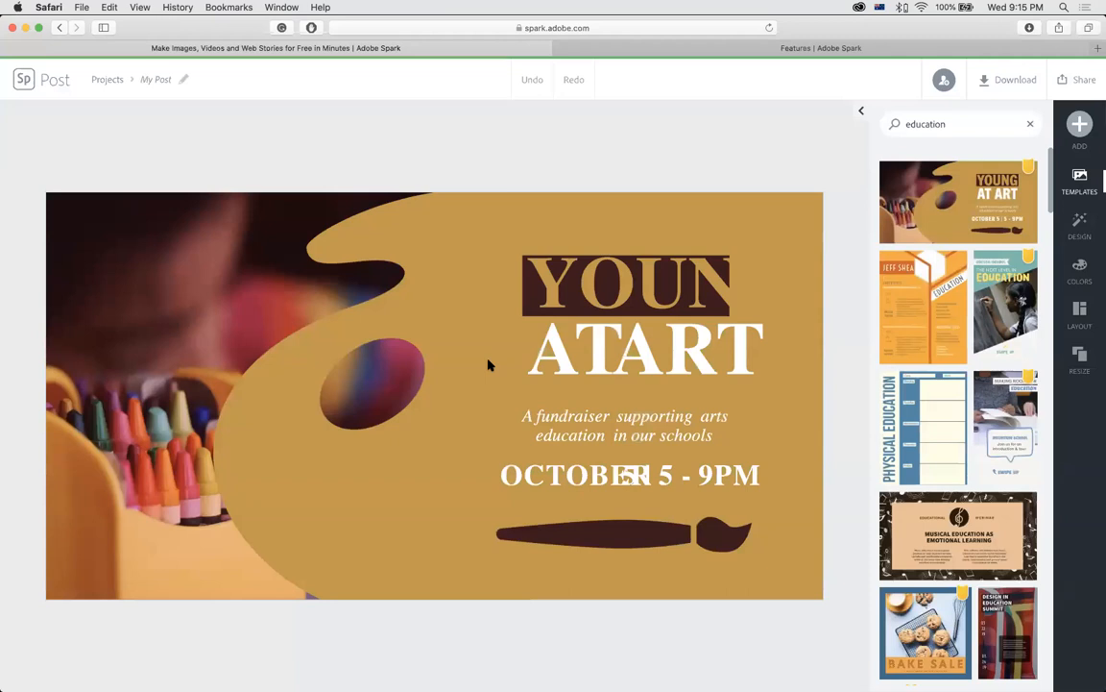
# Shift the paintbrush icon on the poster and search icons for 'paintbrush'.
pyautogui.click(594, 533)
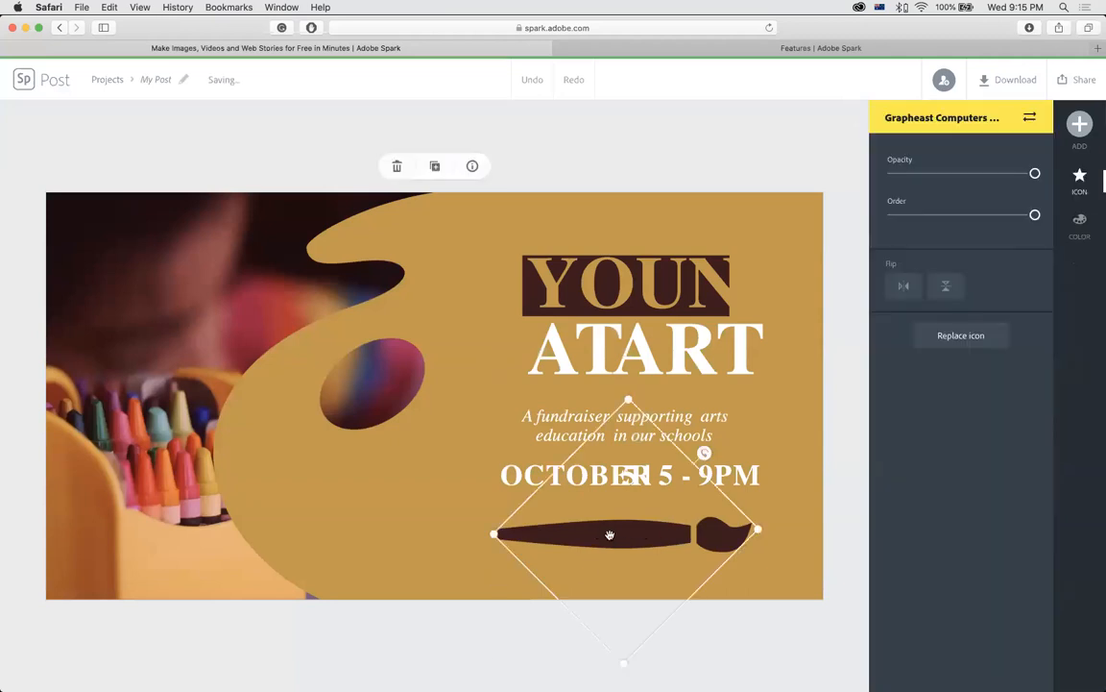
pyautogui.moveTo(593, 533); pyautogui.dragTo(534, 533)
pyautogui.moveTo(622, 532); pyautogui.dragTo(666, 530)
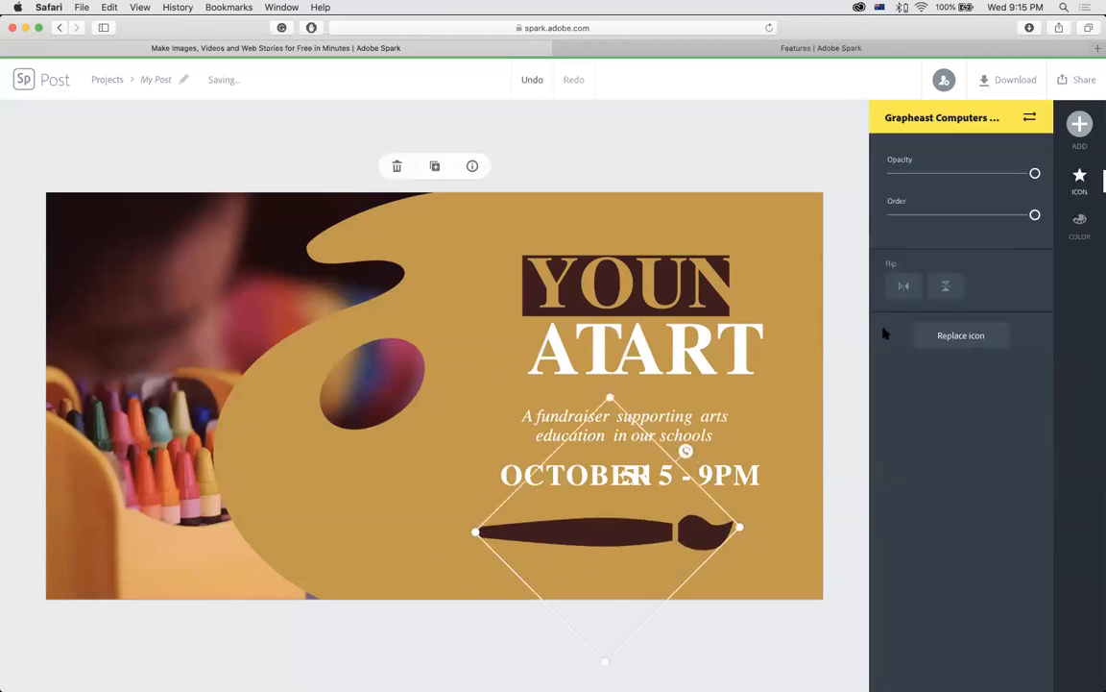
pyautogui.click(1080, 179)
pyautogui.write('paintbrush')
pyautogui.press('Return')
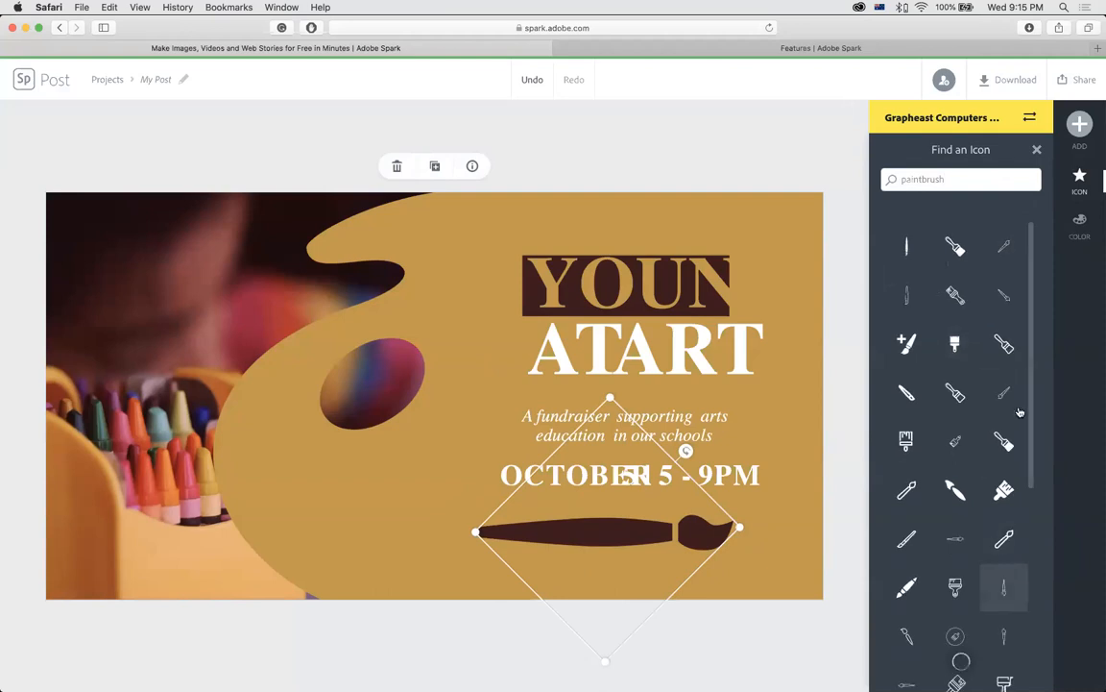
pyautogui.moveTo(1032, 344); pyautogui.dragTo(1034, 661)
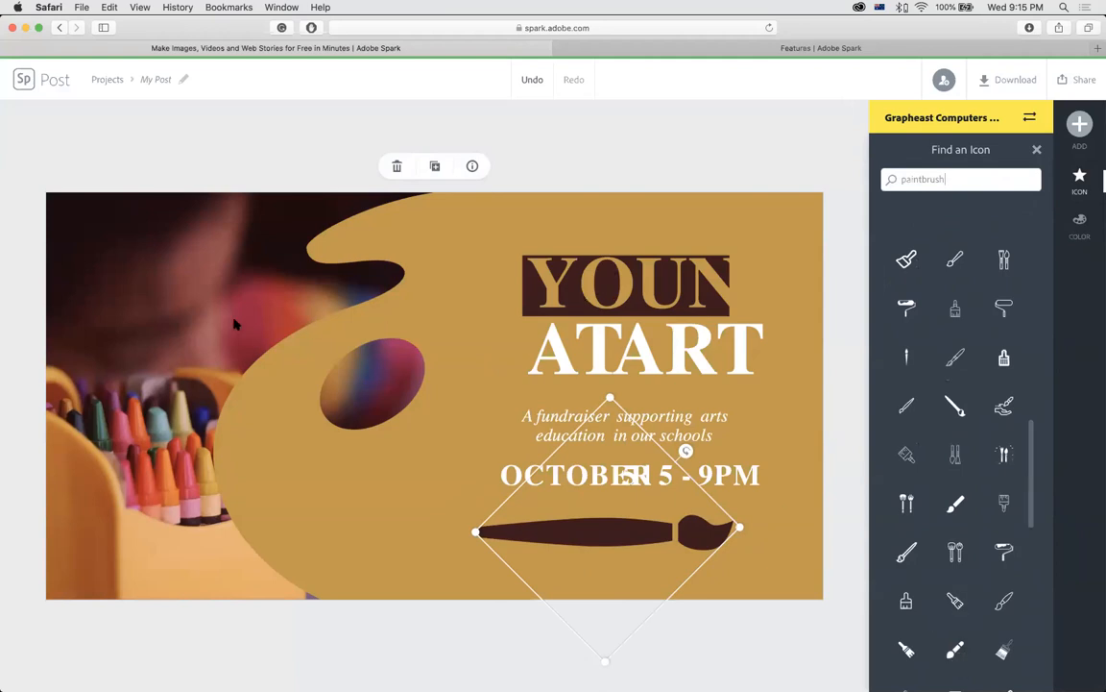
# Reposition the crayon photo in its frame, narrow it, and save the post.
pyautogui.click(204, 316)
pyautogui.moveTo(203, 315); pyautogui.dragTo(307, 278)
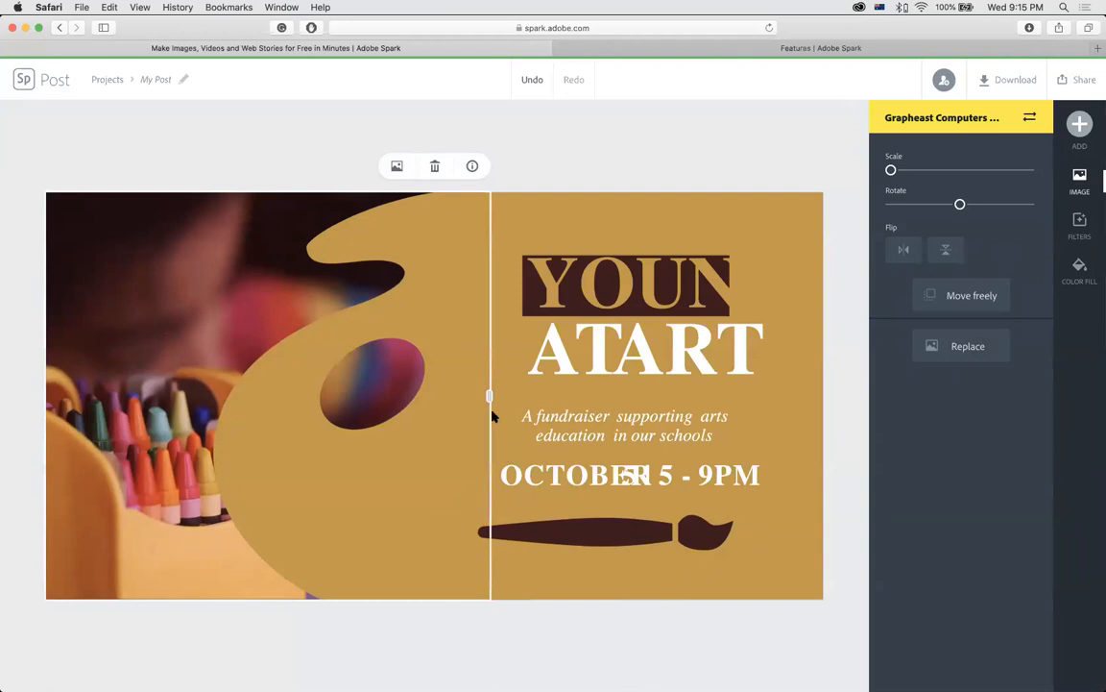
pyautogui.moveTo(489, 398)
pyautogui.mouseDown()
pyautogui.moveTo(356, 398)
pyautogui.moveTo(502, 402)
pyautogui.moveTo(491, 397)
pyautogui.mouseUp()
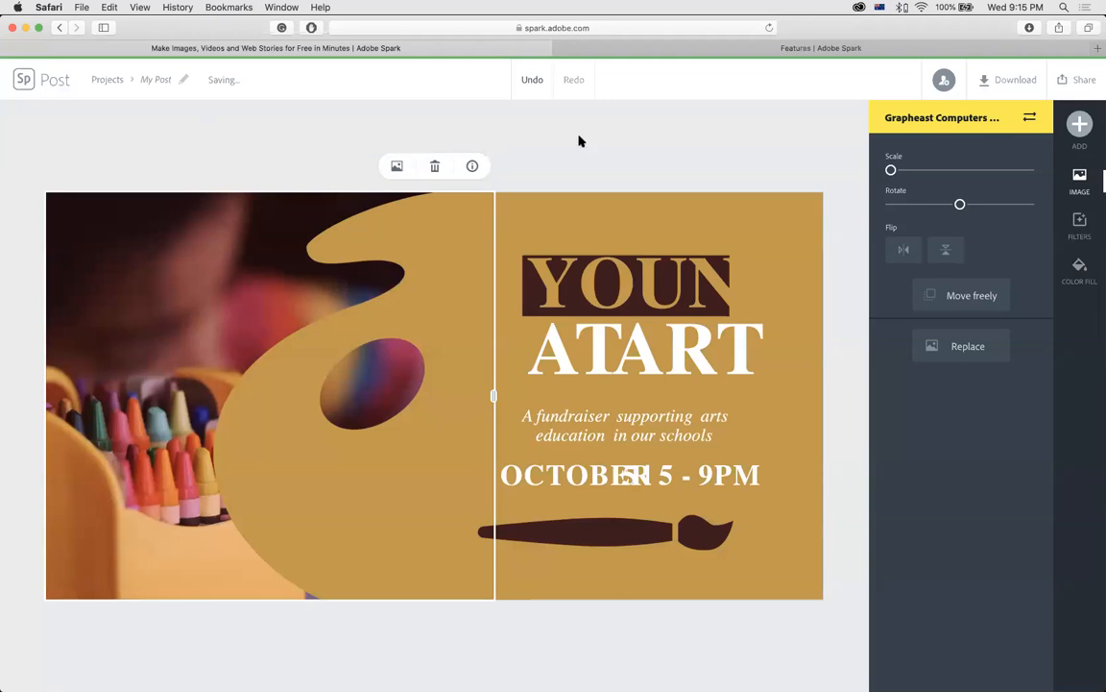
pyautogui.click(23, 80)
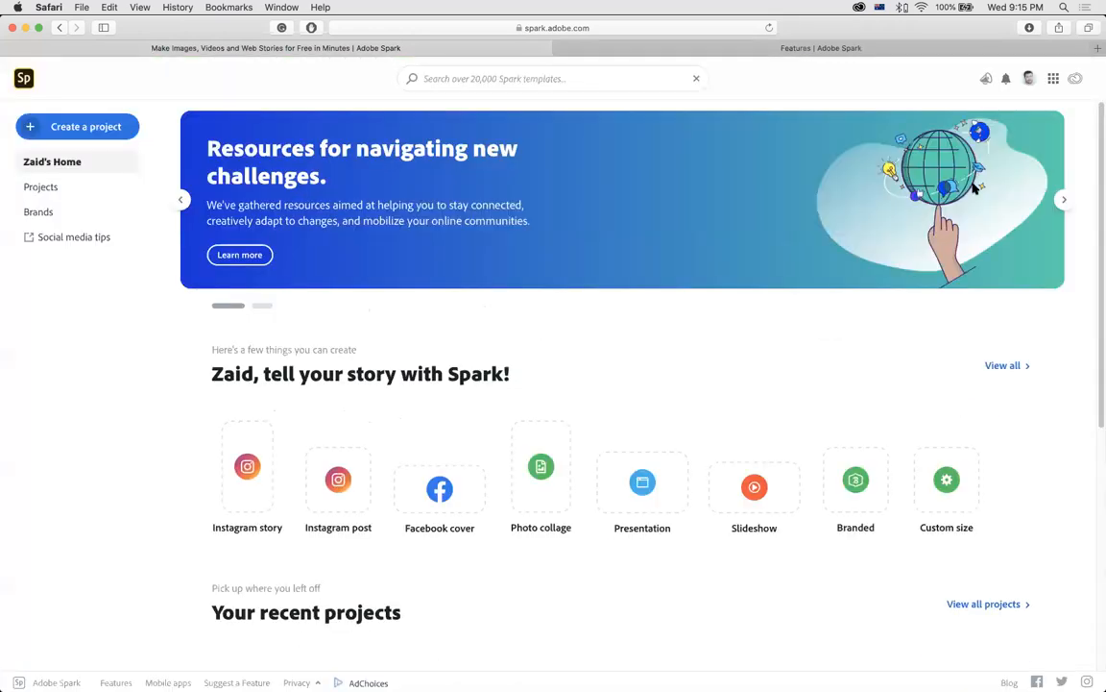
# Check the Create a project options, then edit the 'Dad, I am your daughter.' post.
pyautogui.scroll(-4, 1094, 277)
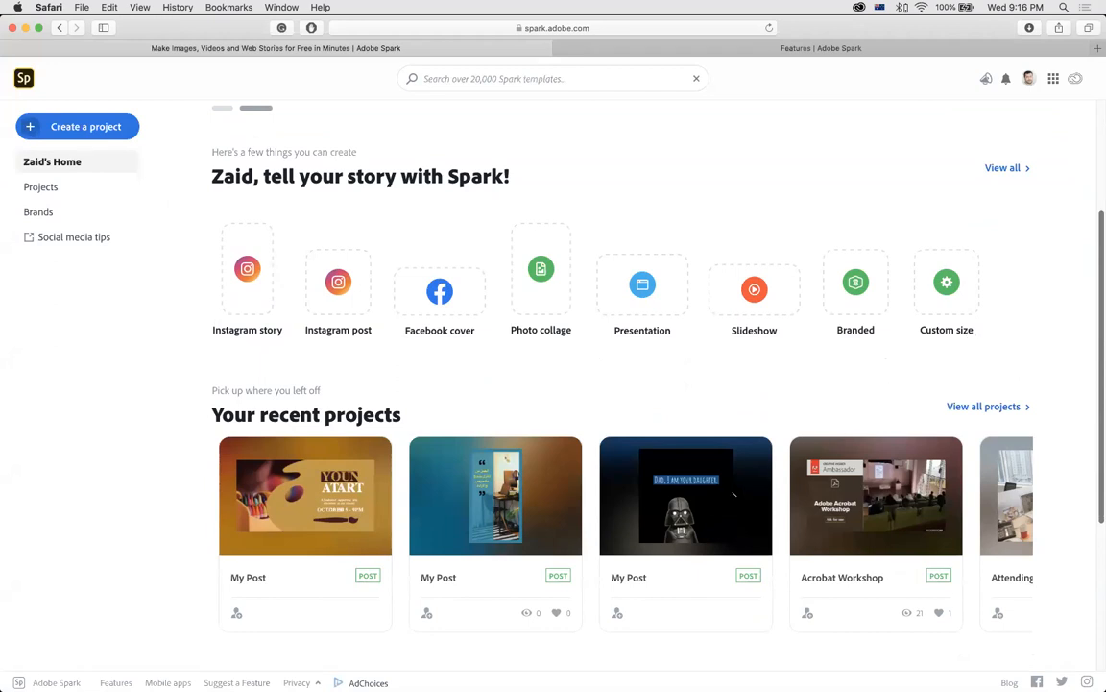
pyautogui.moveTo(733, 494)
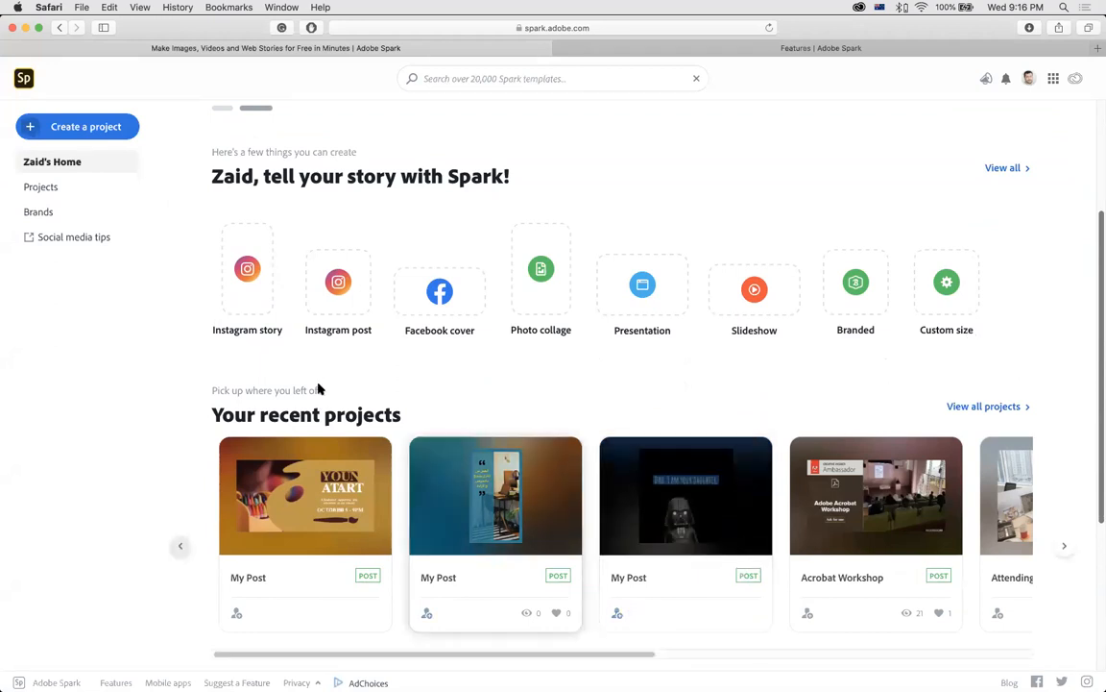
pyautogui.click(29, 127)
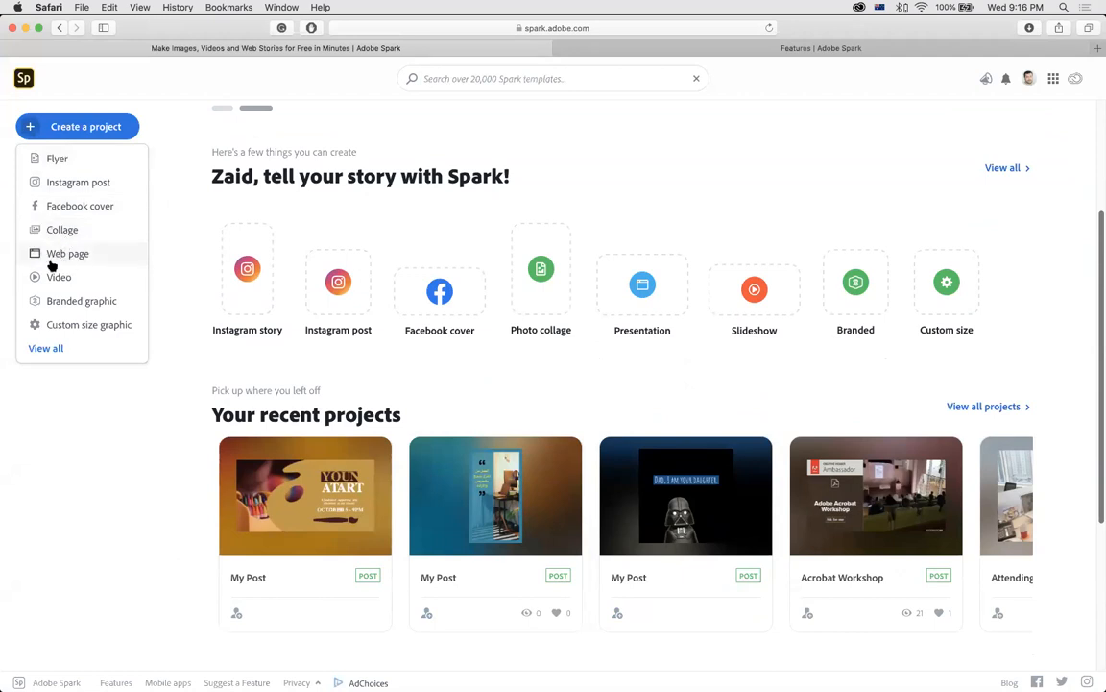
pyautogui.moveTo(748, 523)
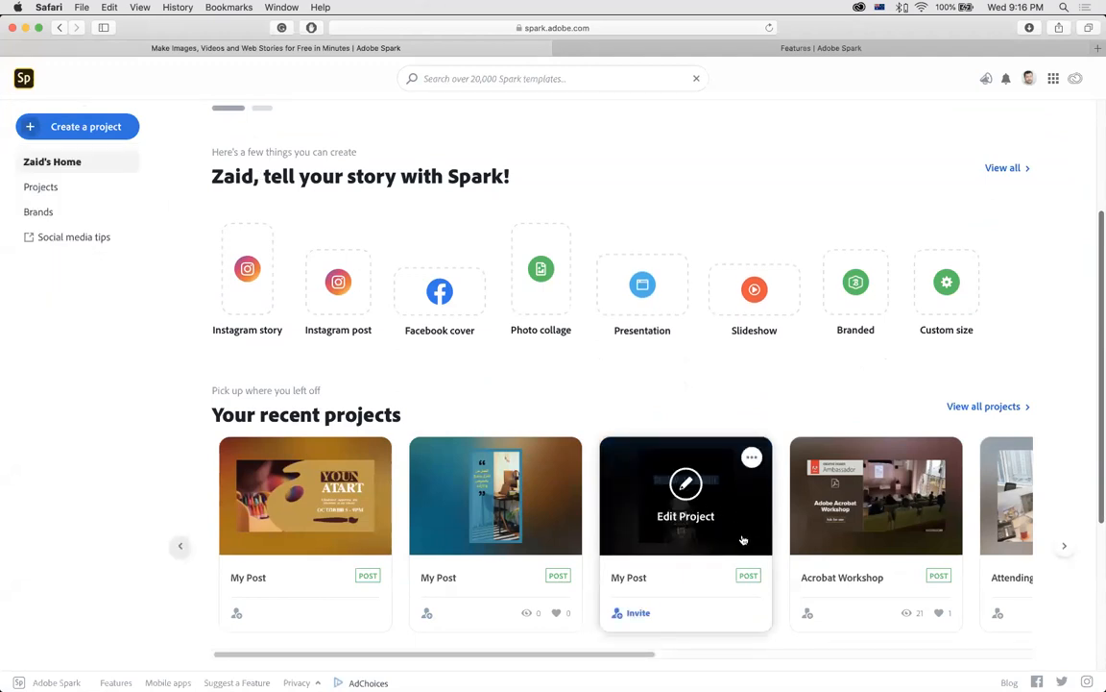
pyautogui.click(887, 484)
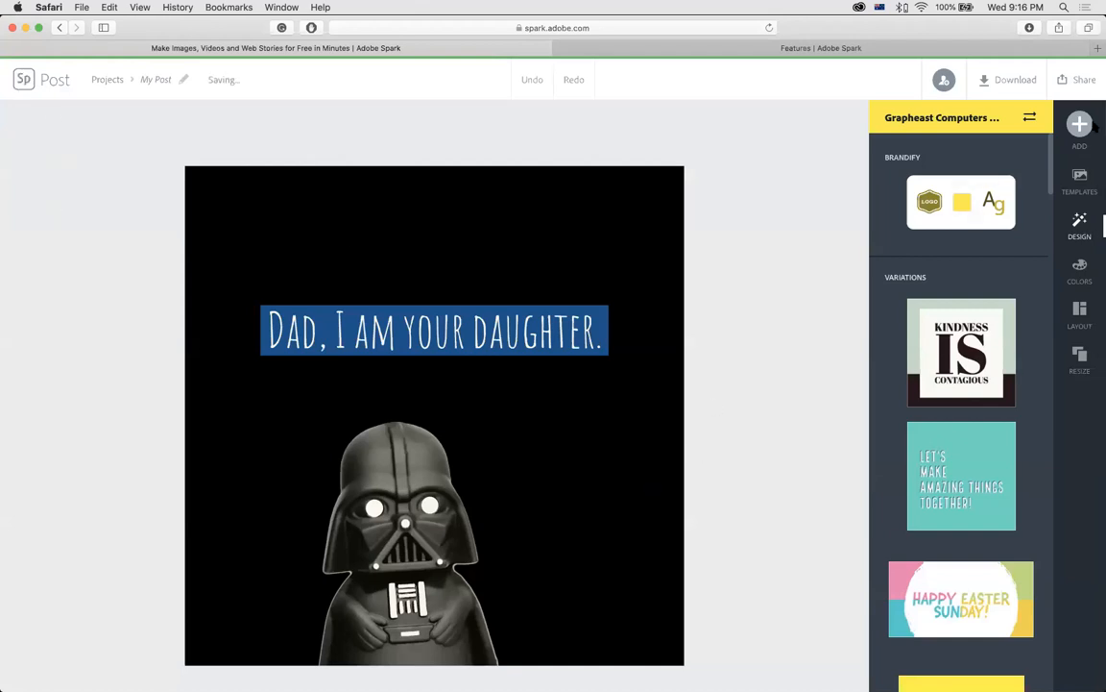
# Save the Darth Vader post and open the blue Arabic quote post from Projects.
pyautogui.click(1071, 83)
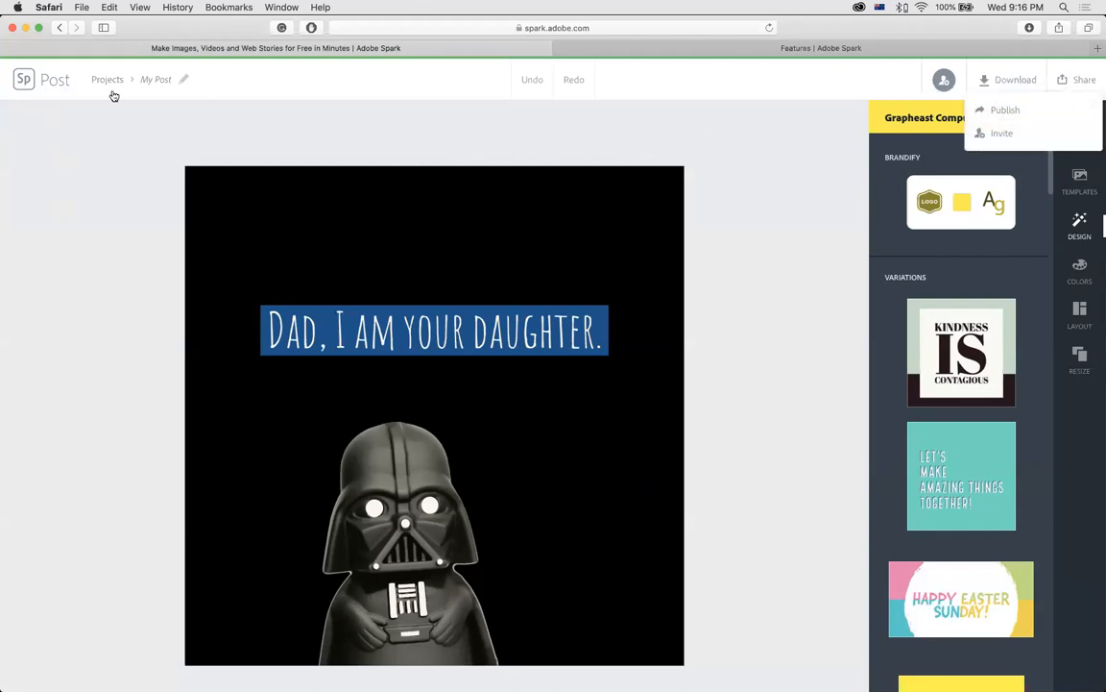
pyautogui.click(22, 84)
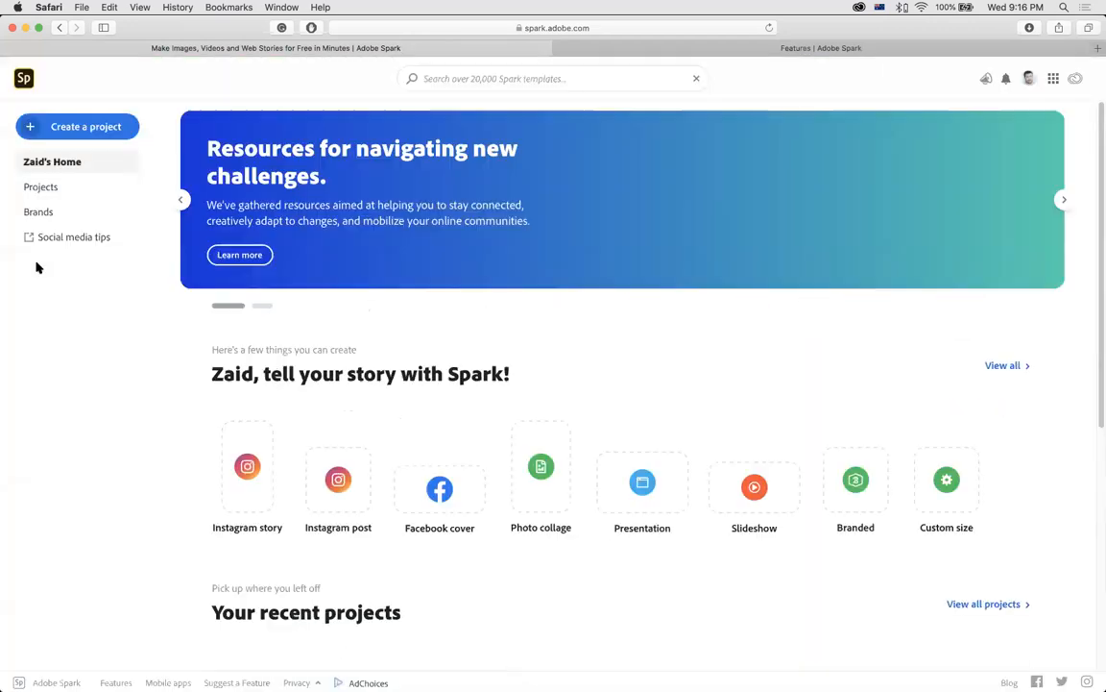
pyautogui.click(38, 187)
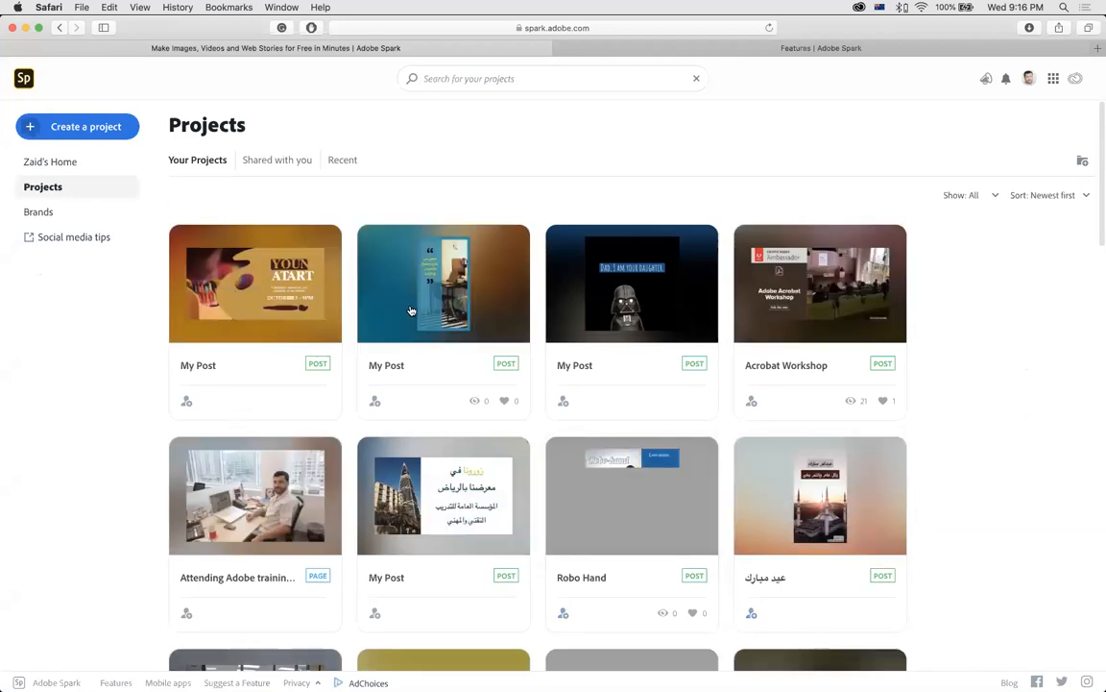
pyautogui.click(396, 309)
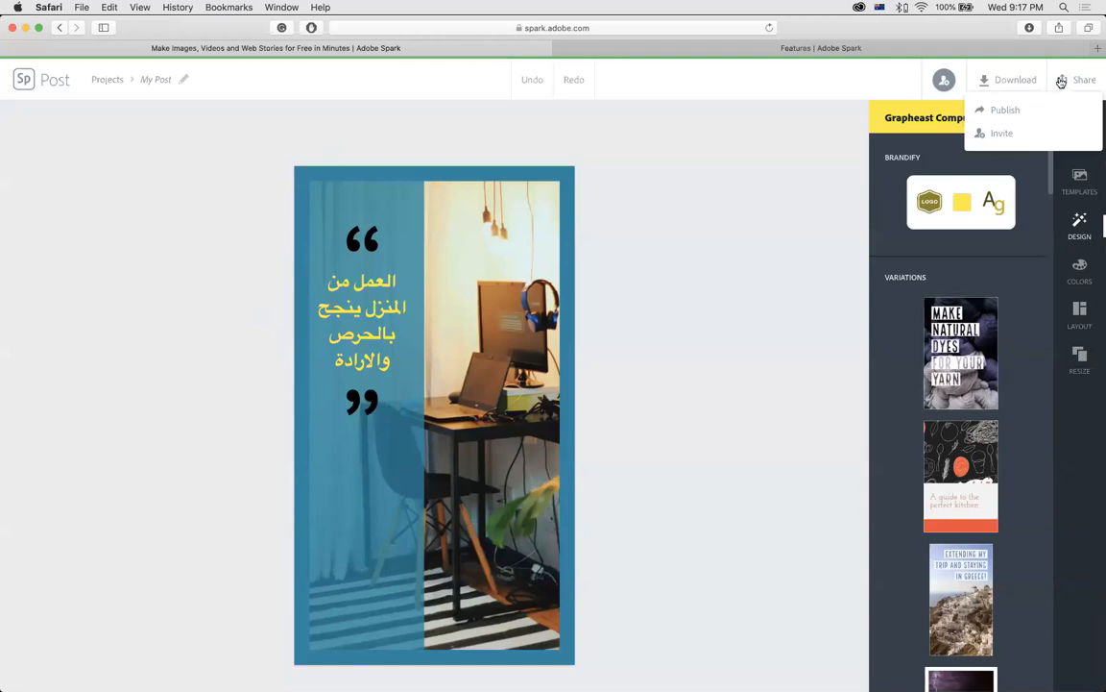
# Save the quote post and open 'Attending Adobe training from home' from Projects.
pyautogui.click(432, 332)
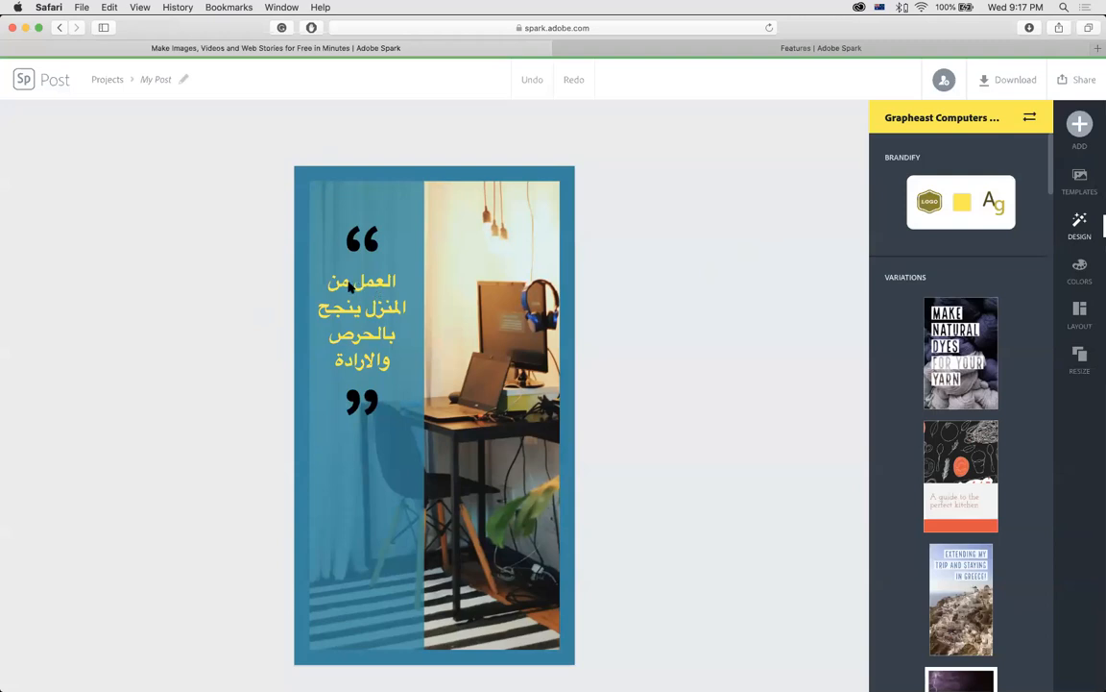
pyautogui.click(23, 82)
pyautogui.click(23, 82)
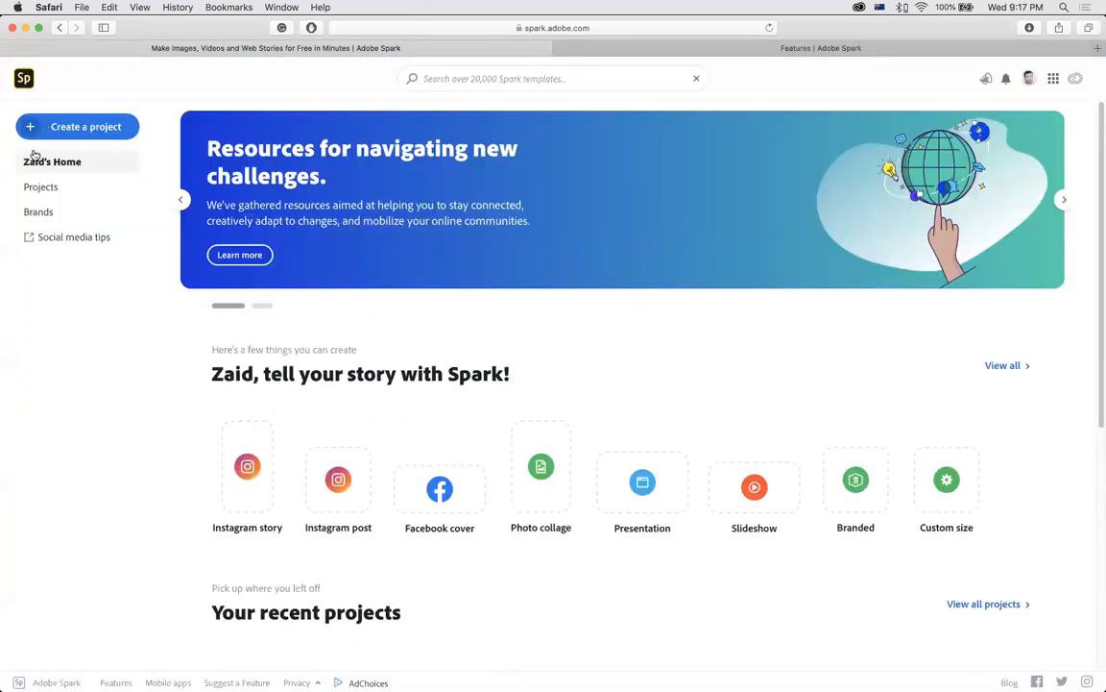
pyautogui.click(38, 187)
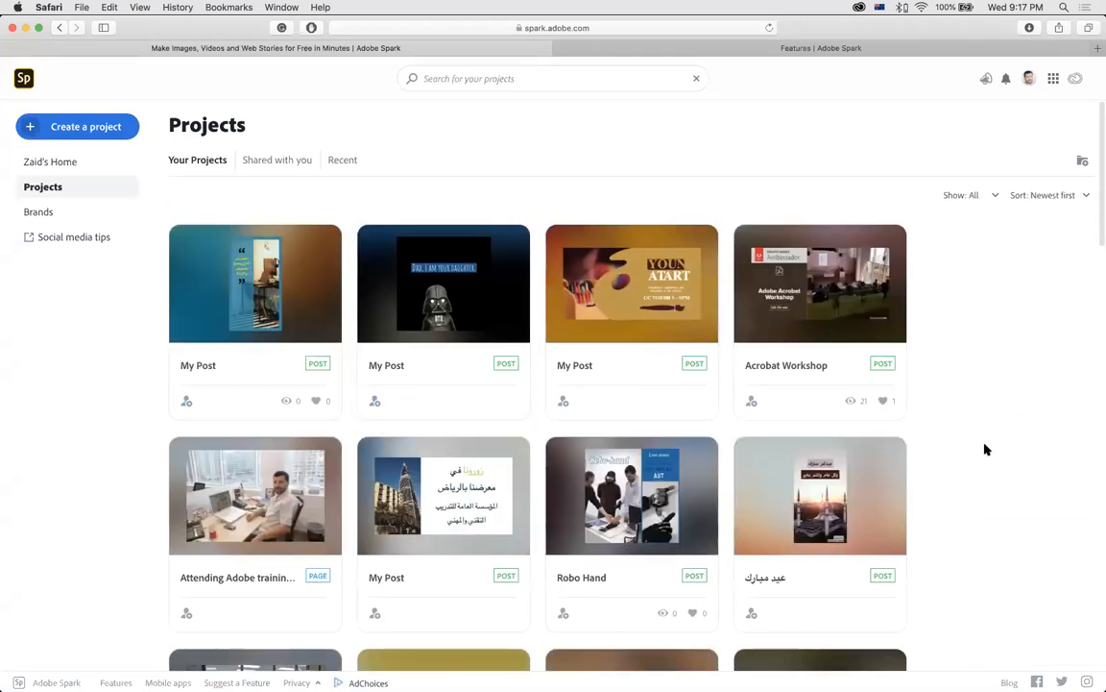
pyautogui.scroll(-5, 985, 449)
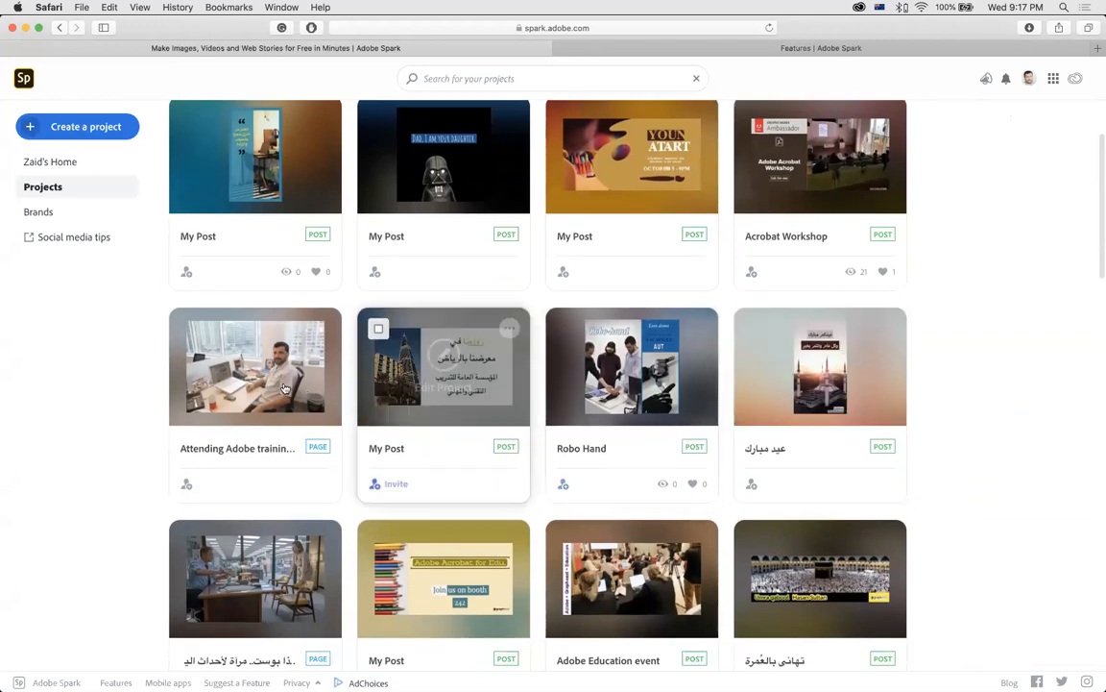
pyautogui.moveTo(298, 404)
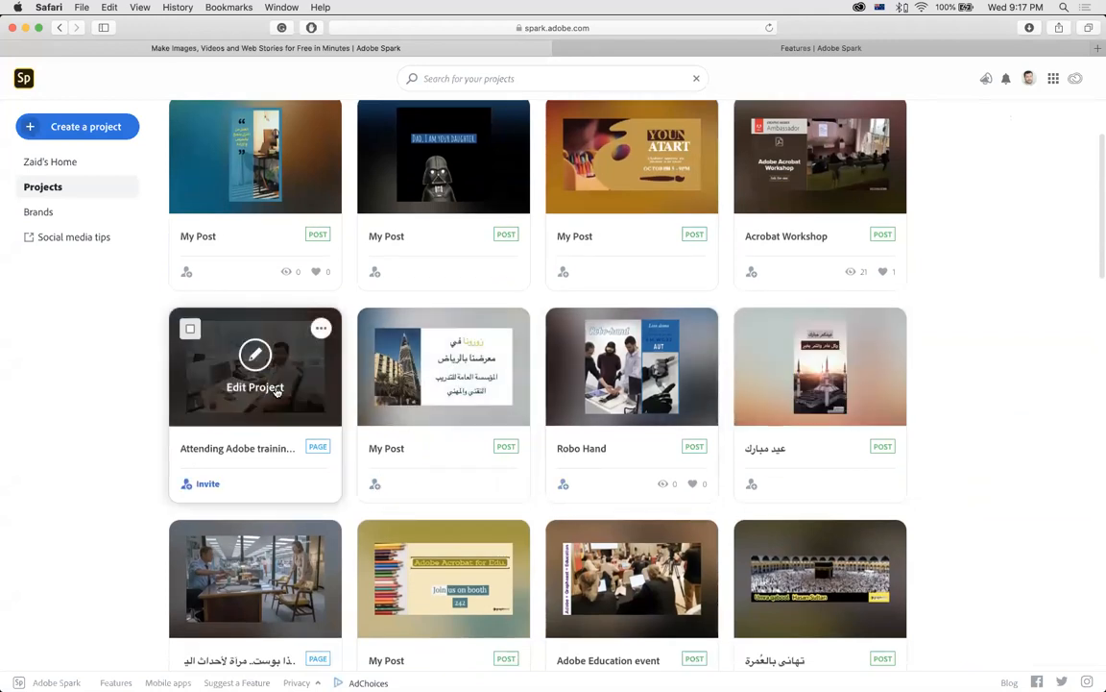
pyautogui.click(296, 401)
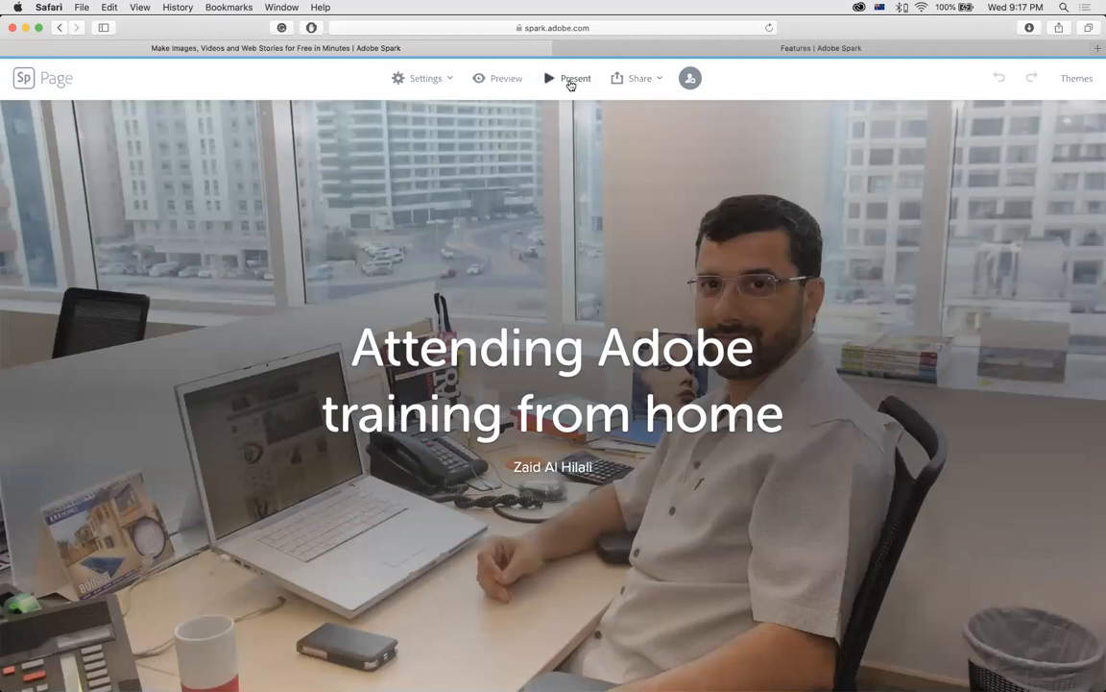
# Present the training page and read down past the classroom photo to the paragraphs.
pyautogui.click(569, 81)
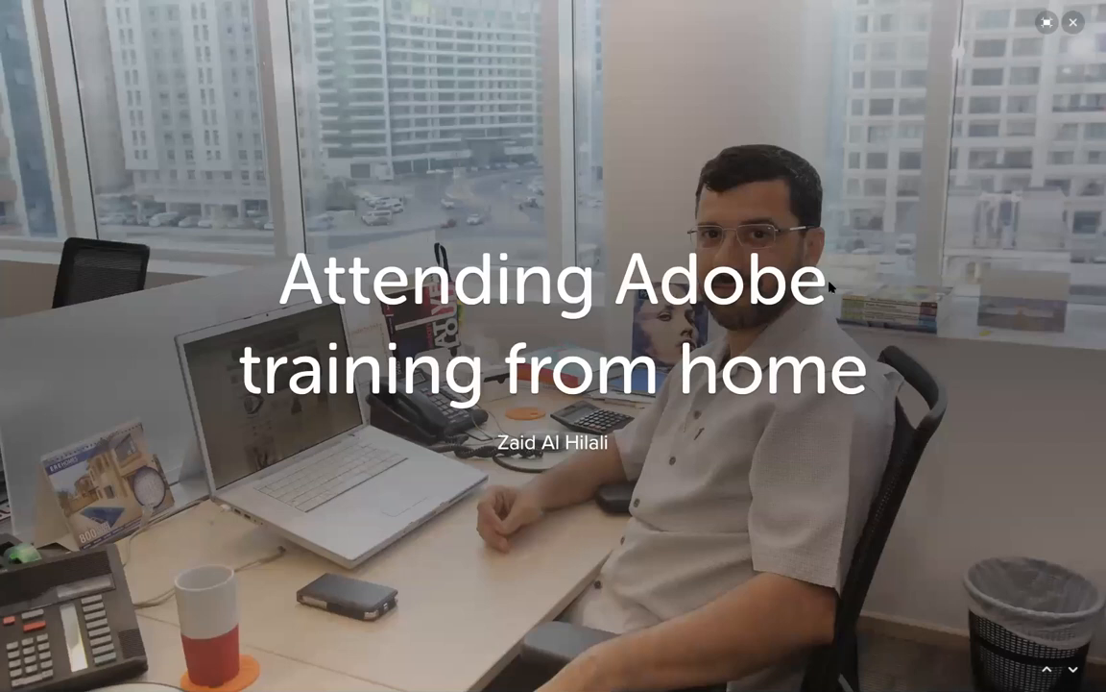
pyautogui.scroll(-5, 829, 286)
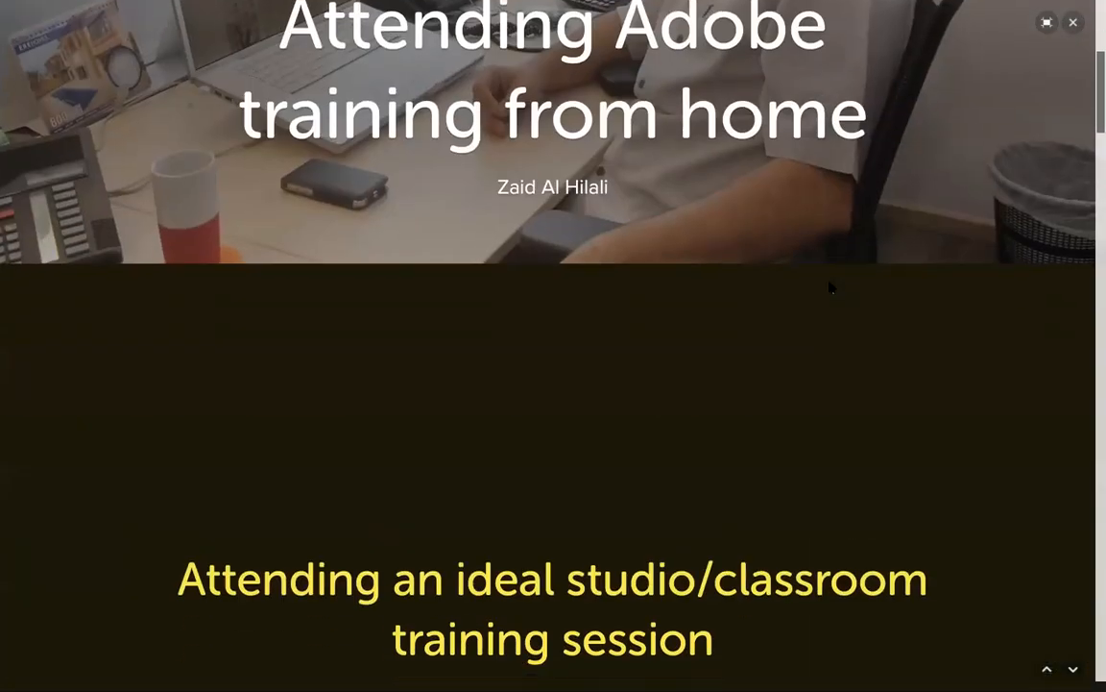
pyautogui.scroll(-5, 829, 285)
pyautogui.scroll(-5, 829, 285)
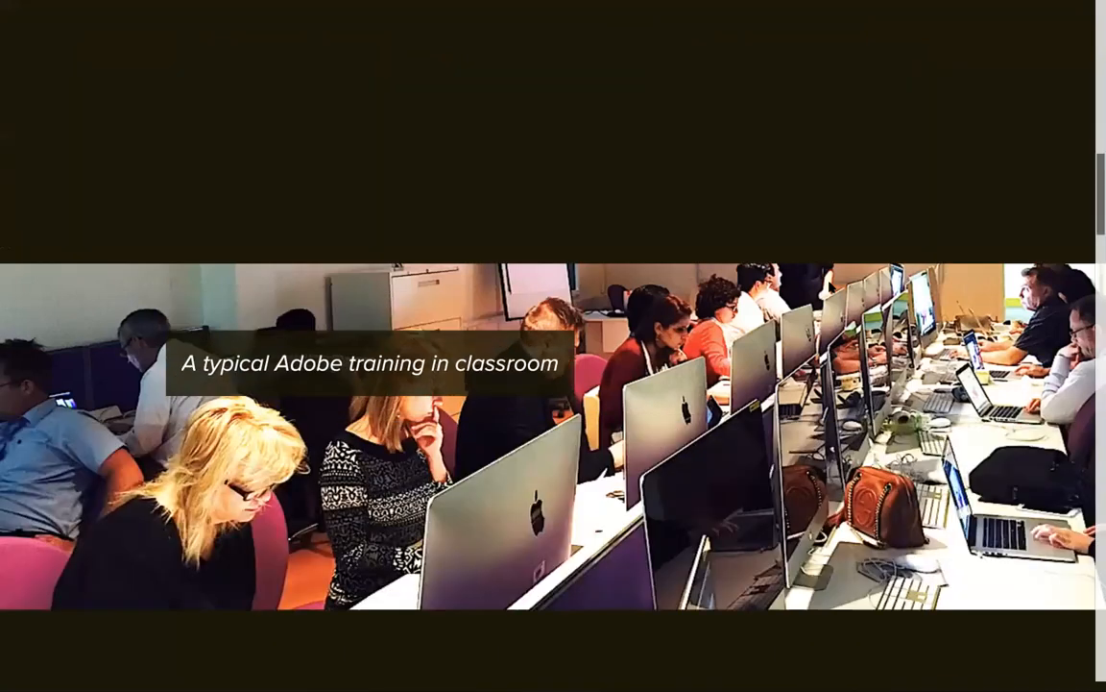
pyautogui.scroll(-2, 553, 385)
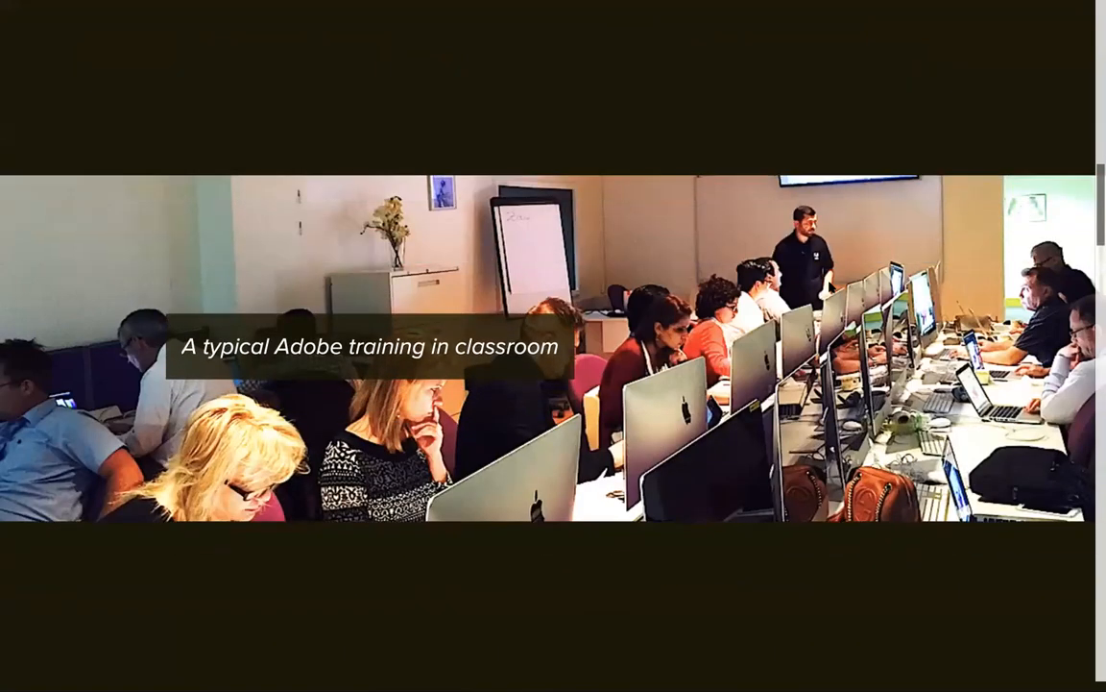
pyautogui.scroll(-2, 554, 384)
pyautogui.scroll(1, 553, 384)
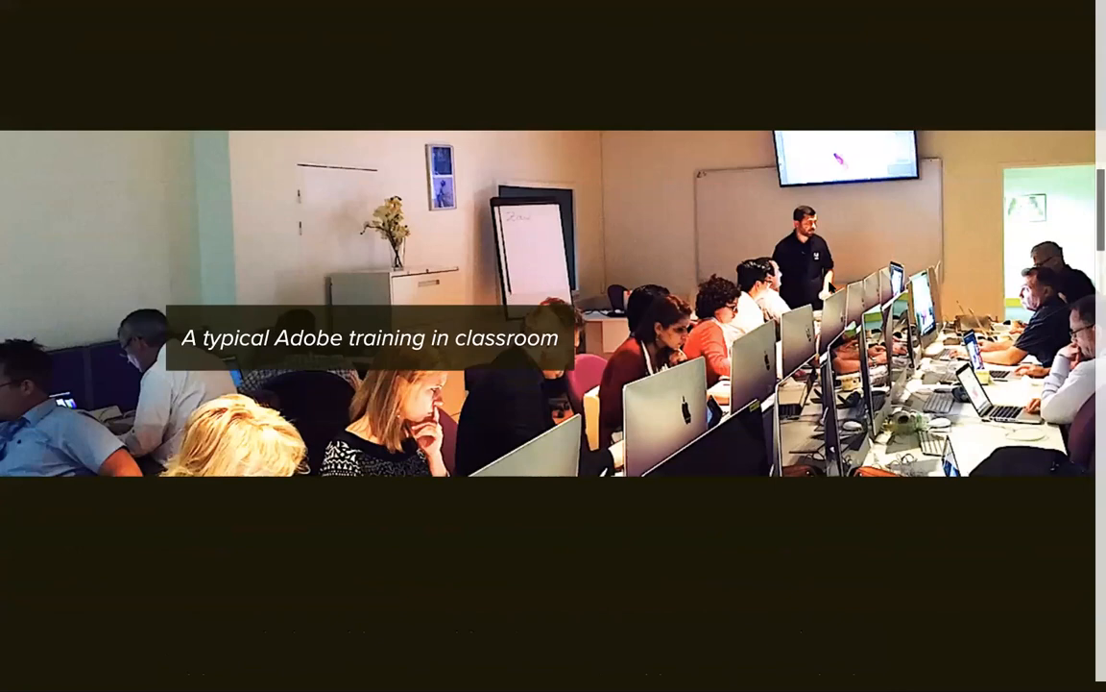
pyautogui.scroll(-4, 554, 384)
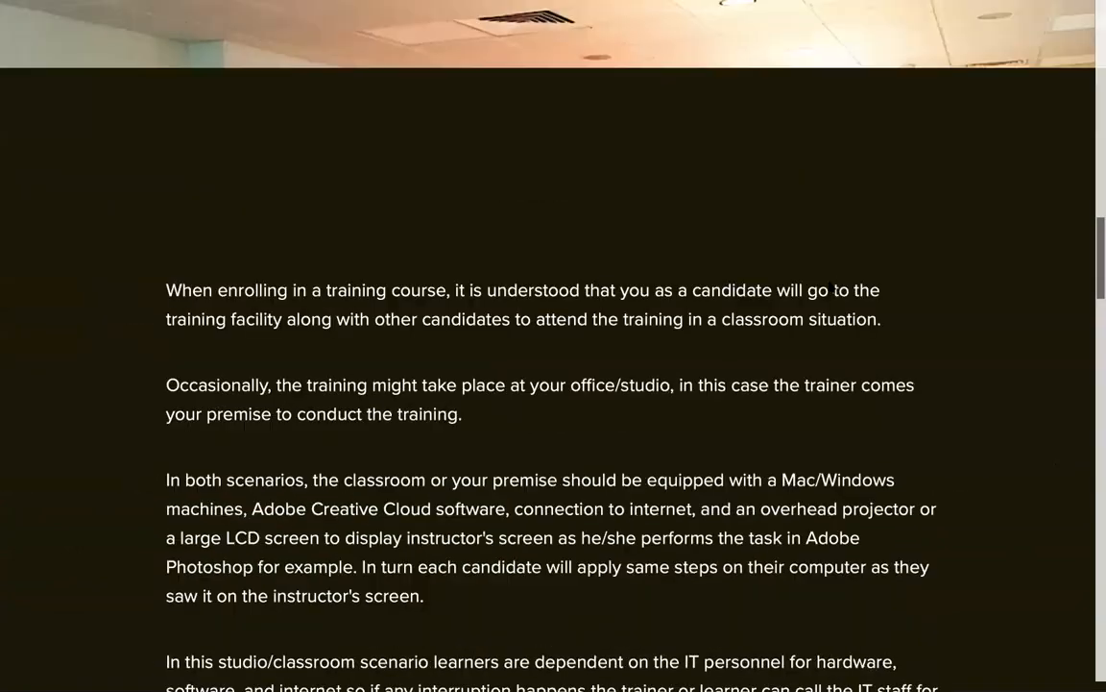
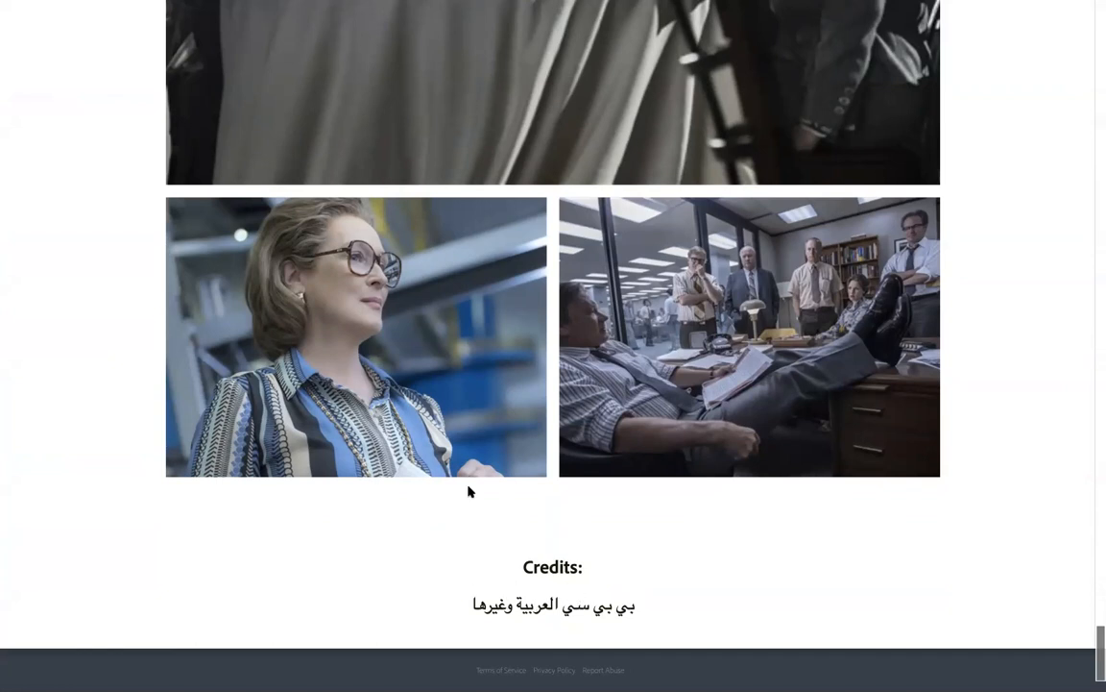
# Scroll the full-screen Post review page back up to its title hero image.
pyautogui.scroll(20, 470, 492)
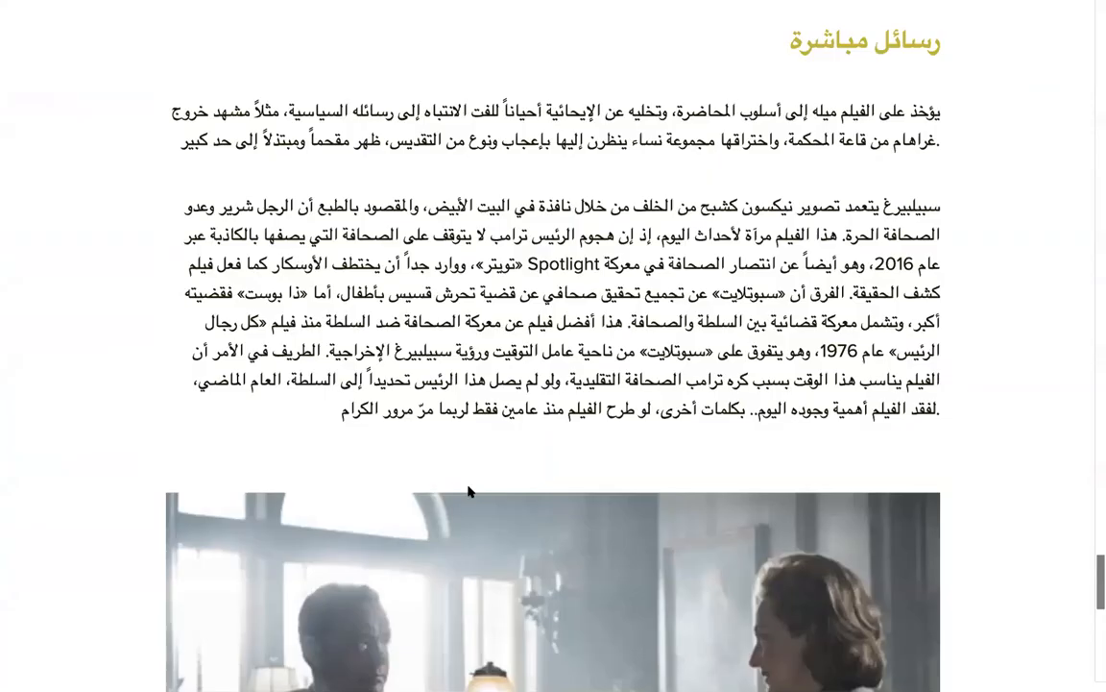
pyautogui.scroll(14, 469, 490)
pyautogui.scroll(20, 567, 113)
pyautogui.moveTo(1066, 2)
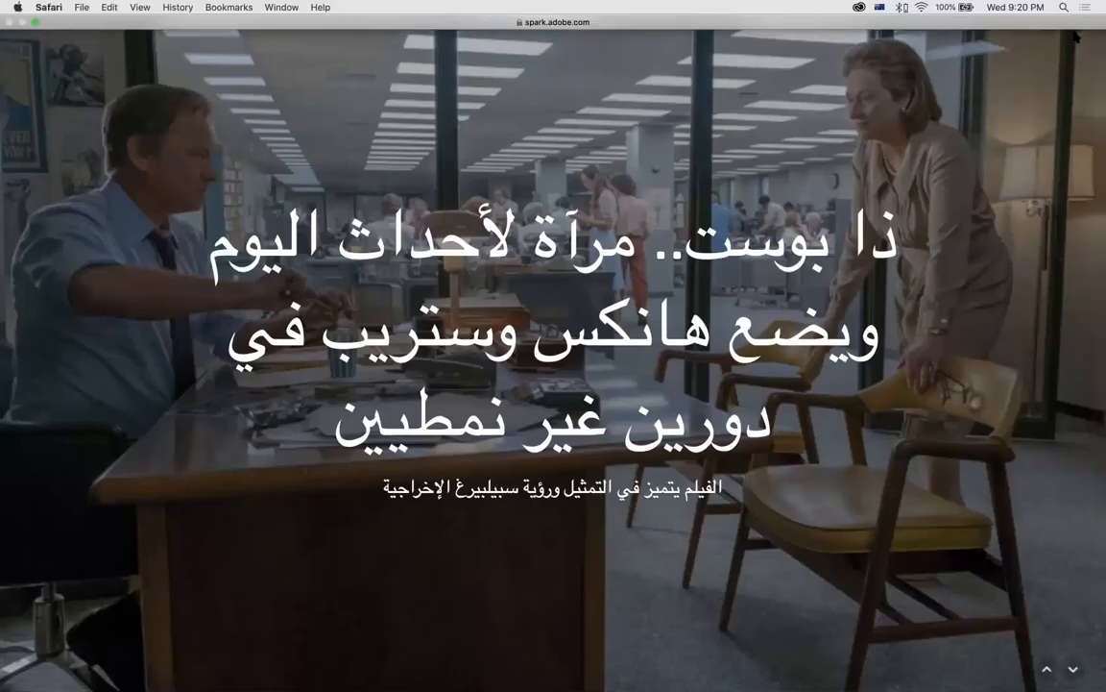
# Exit the full-screen presentation and show the list of all projects.
pyautogui.click(1075, 27)
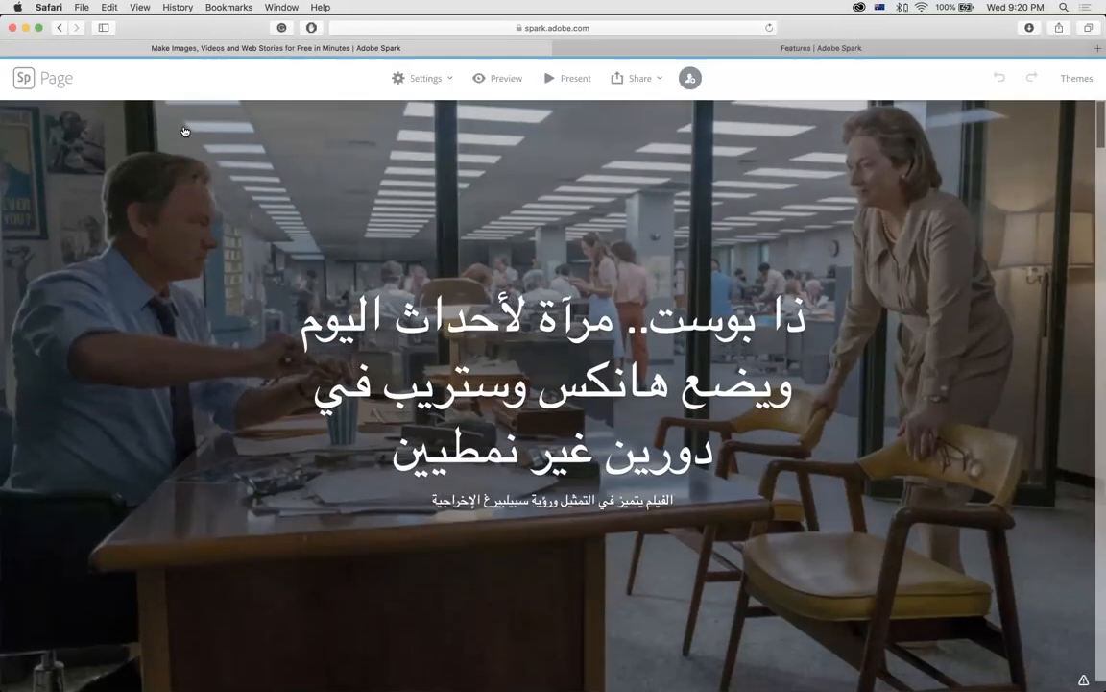
pyautogui.click(24, 80)
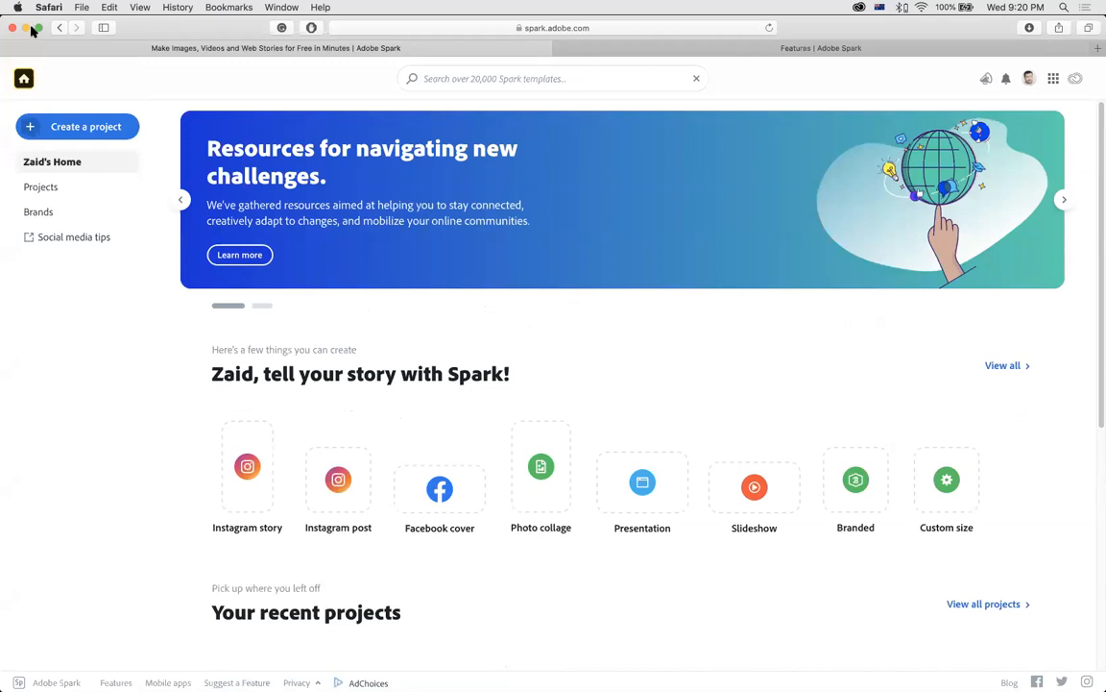
pyautogui.click(47, 195)
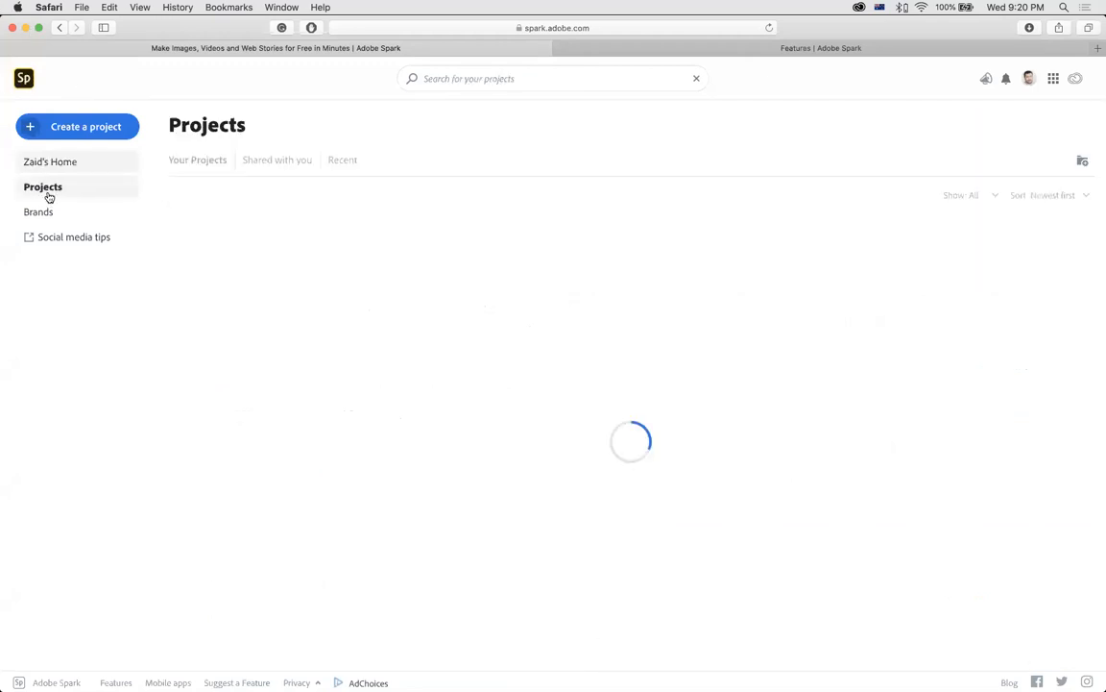
# Scroll the projects list and open the My Video project.
pyautogui.scroll(-2, 300, 290)
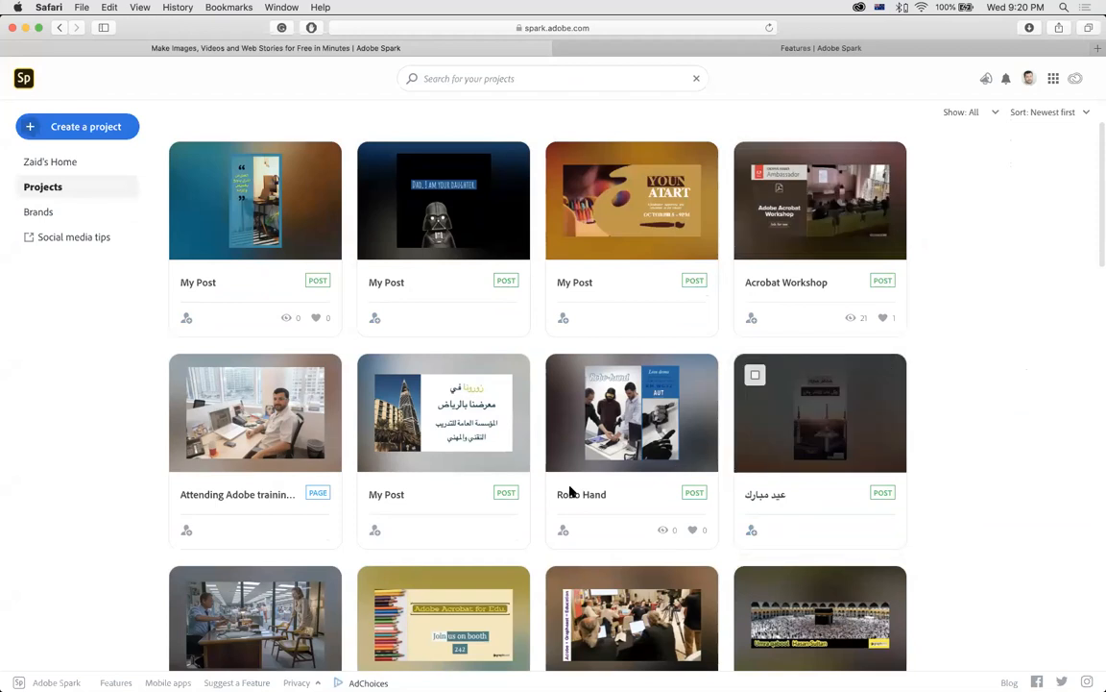
pyautogui.scroll(-5, 315, 494)
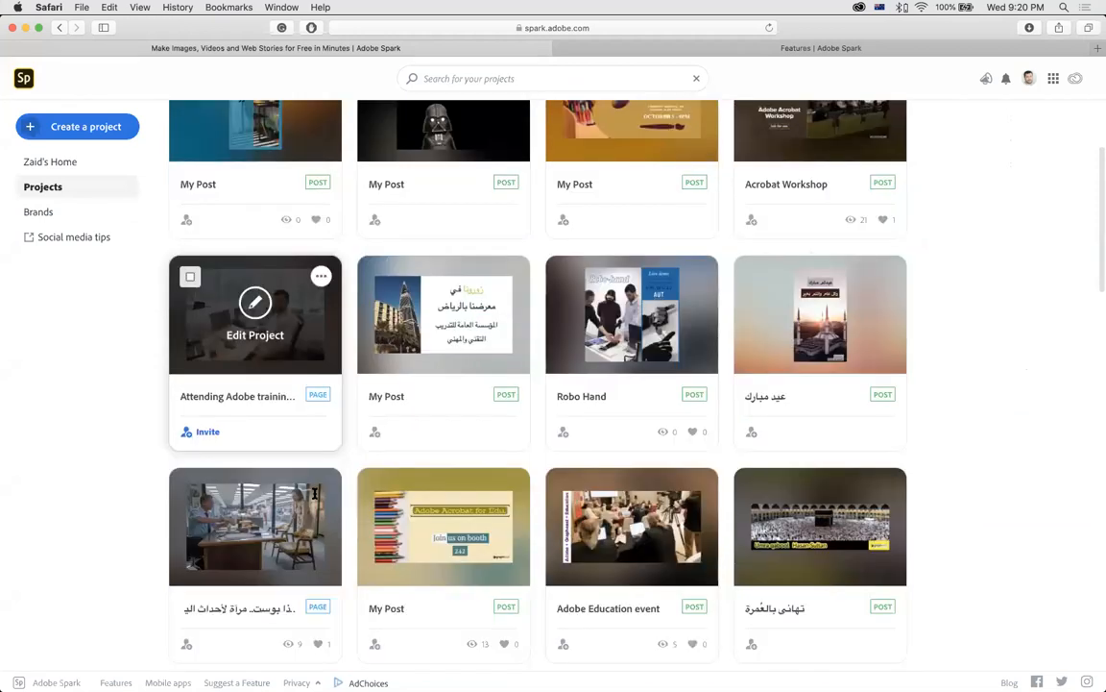
pyautogui.scroll(-7, 619, 521)
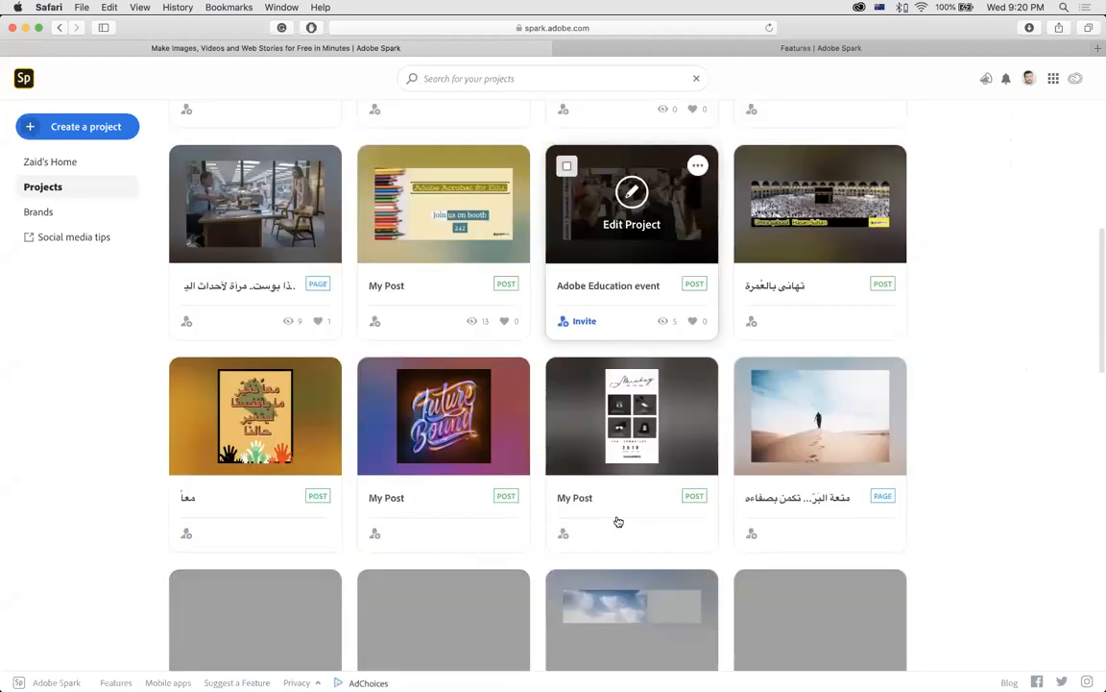
pyautogui.scroll(-3, 618, 520)
pyautogui.scroll(-10, 617, 569)
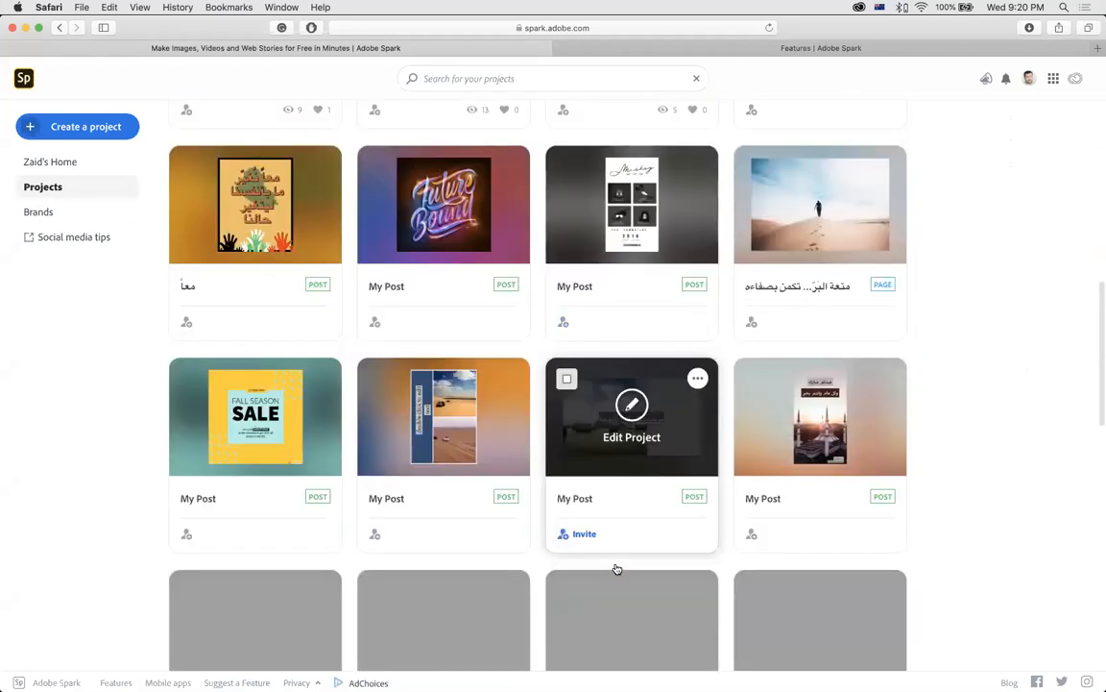
pyautogui.scroll(-9, 617, 569)
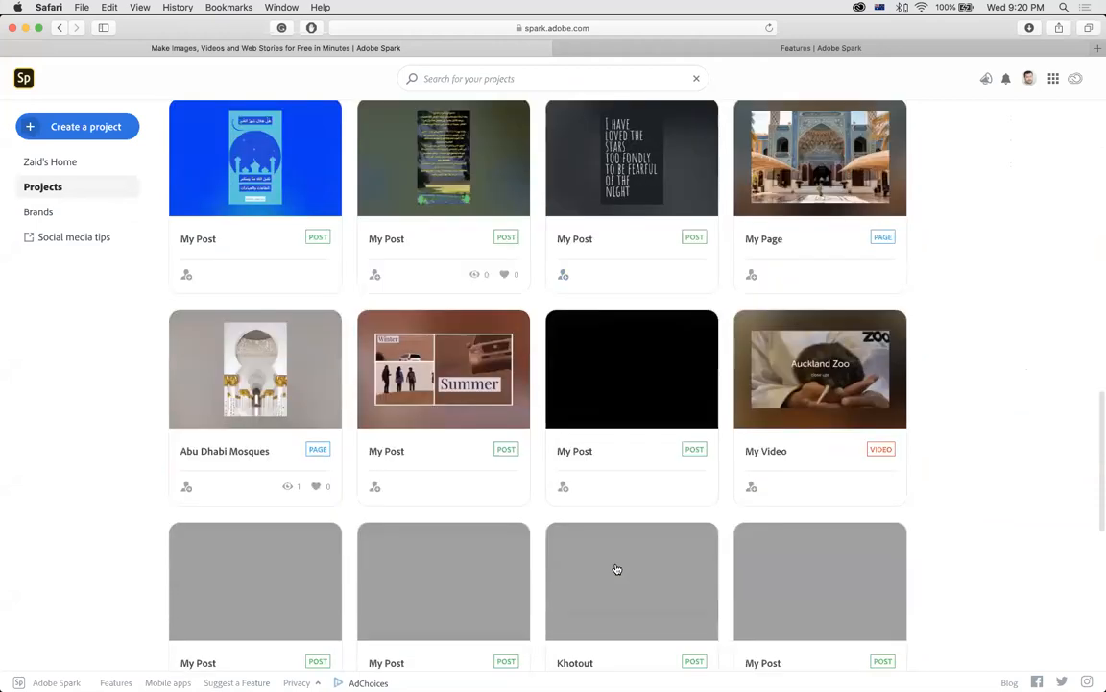
pyautogui.scroll(2, 614, 568)
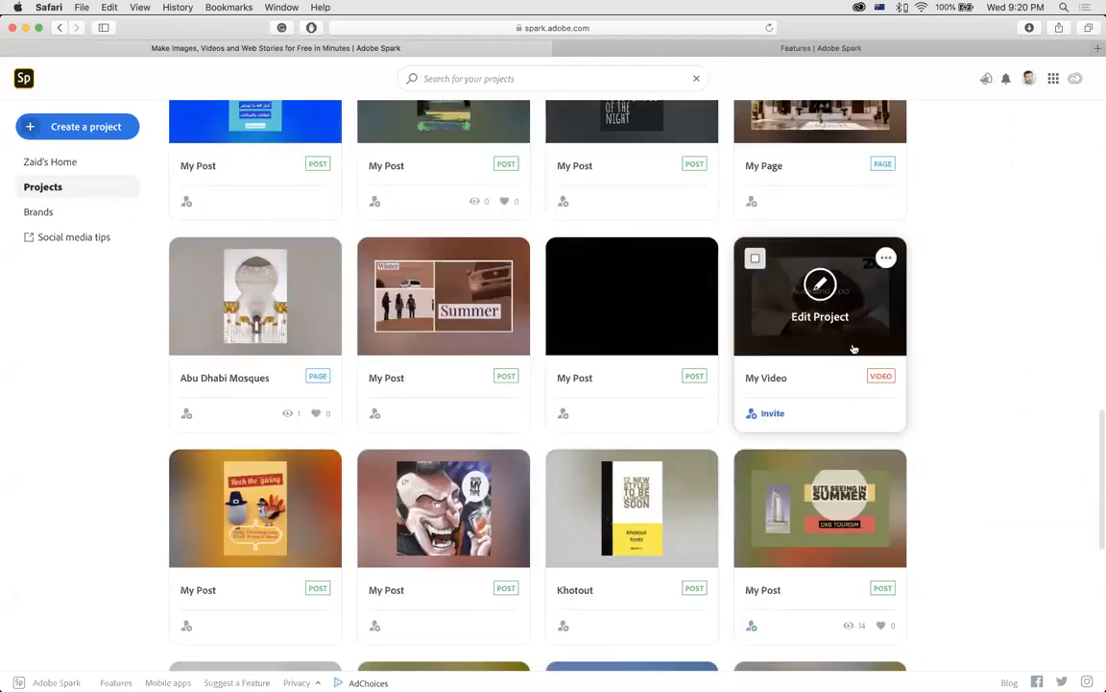
pyautogui.click(865, 348)
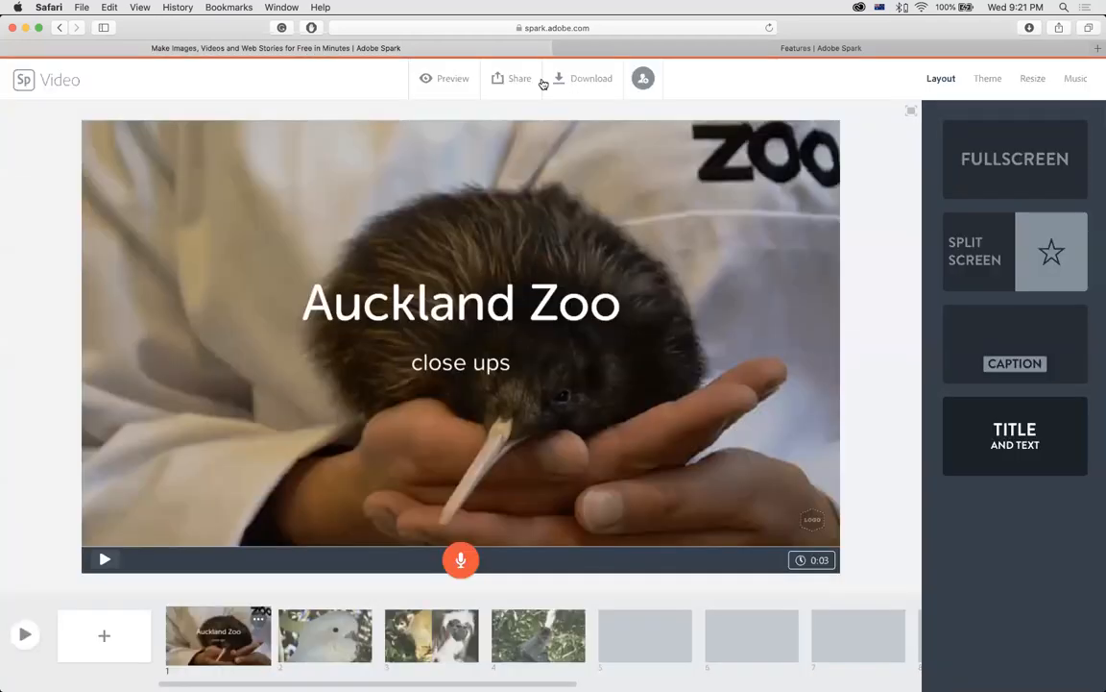
# Preview the 0:49 Auckland Zoo video, then close the preview.
pyautogui.click(437, 81)
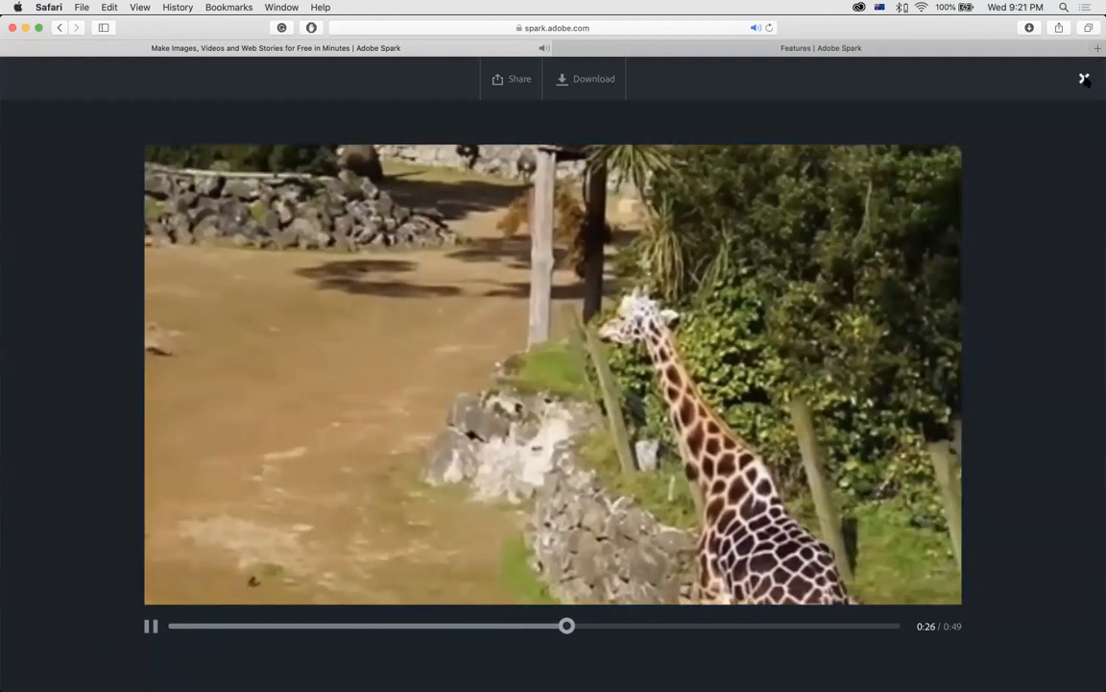
pyautogui.click(1084, 80)
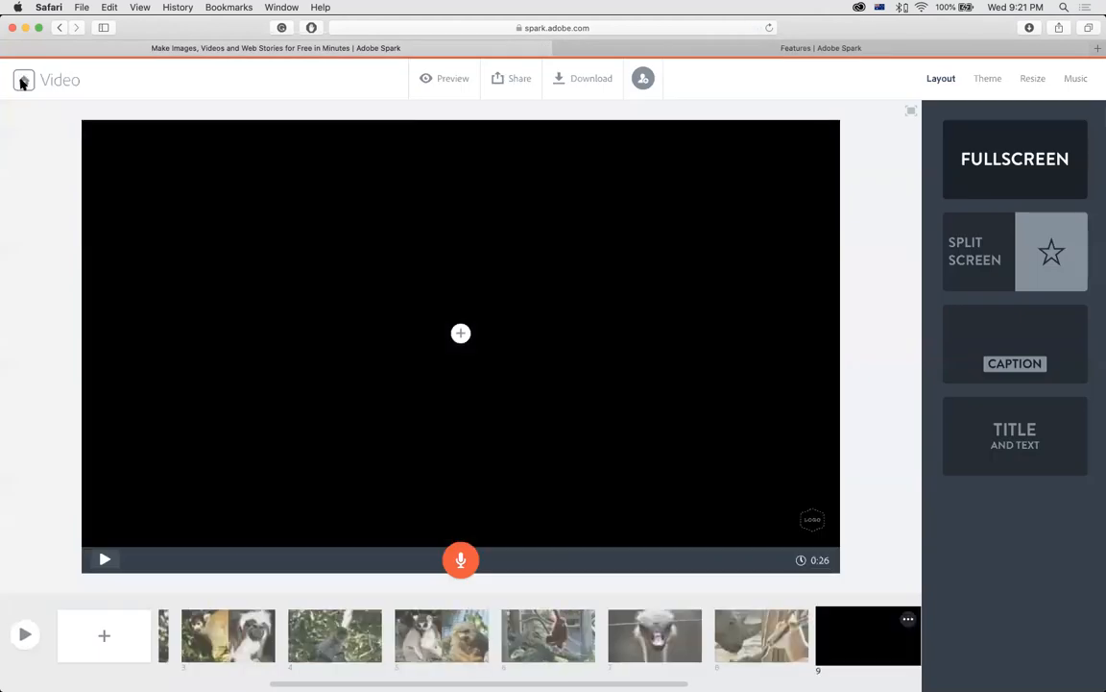
# From the Spark home page, create a new Flyer project, opening a blank My Post.
pyautogui.click(22, 80)
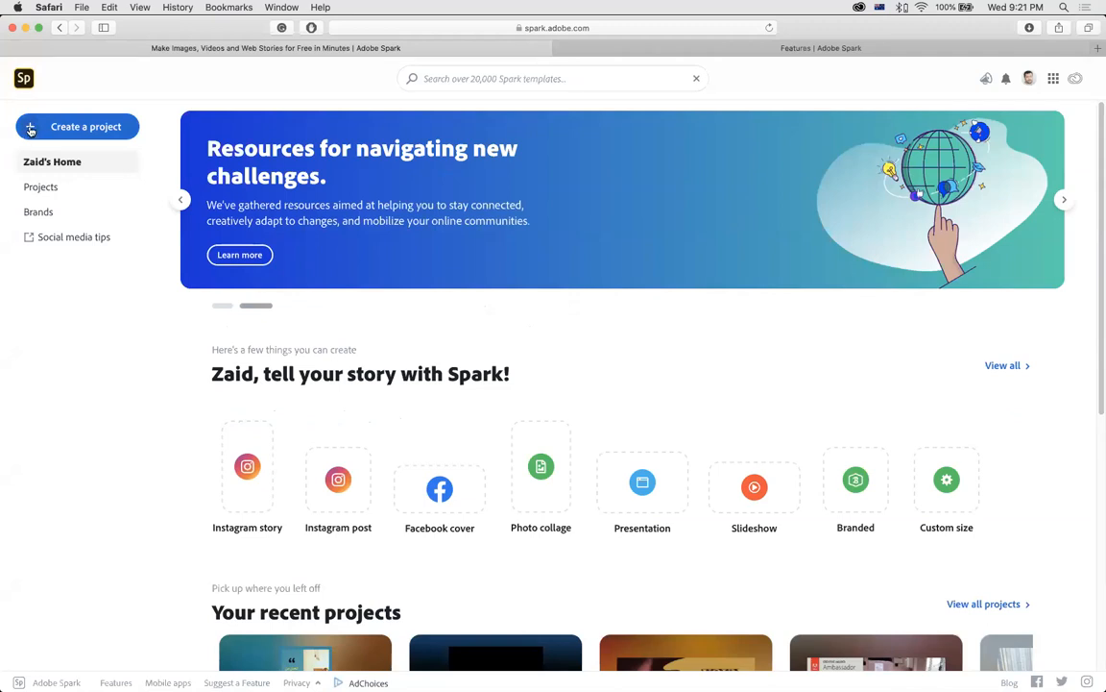
pyautogui.click(30, 130)
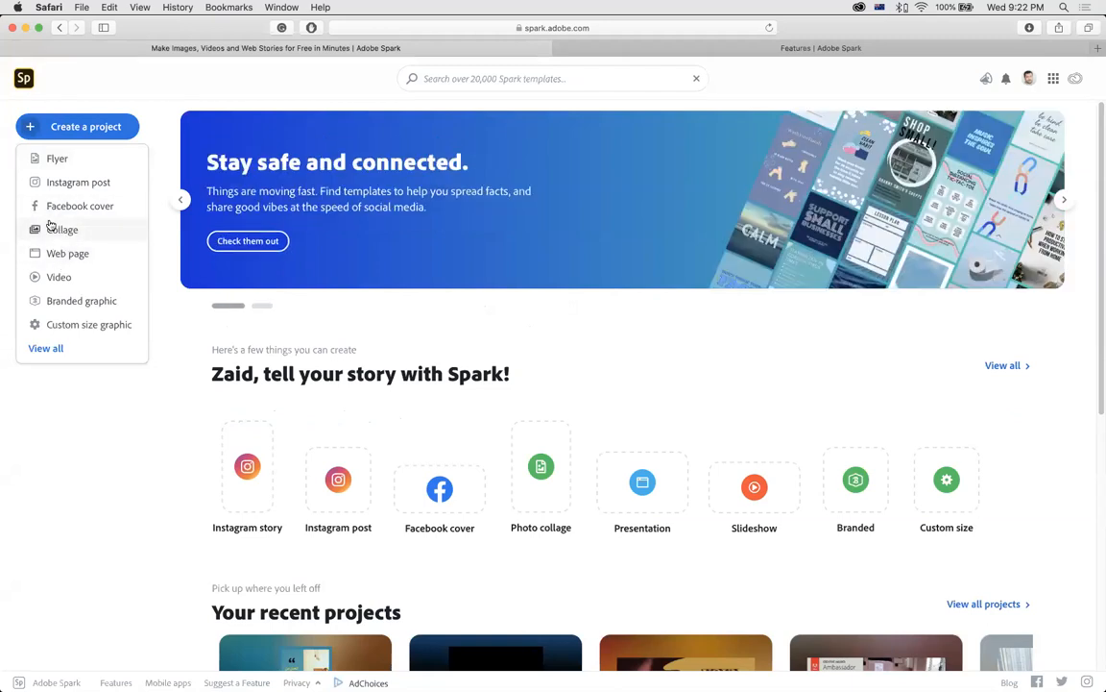
pyautogui.click(54, 159)
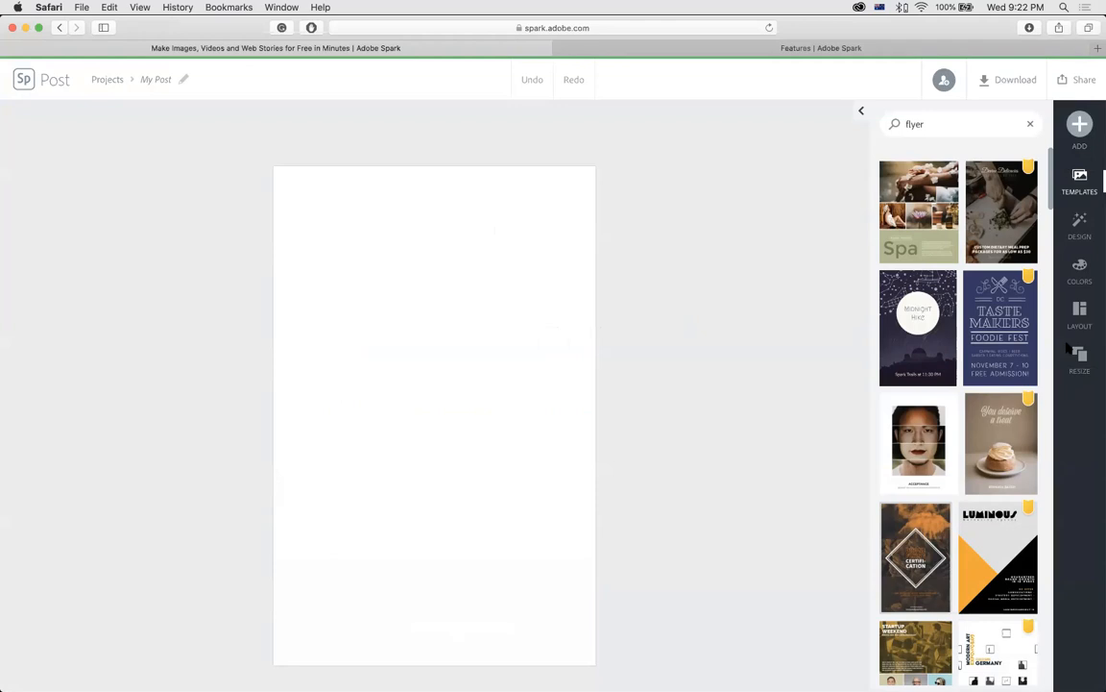
# Resize the blank post to the Portrait (2:3) format.
pyautogui.click(1076, 358)
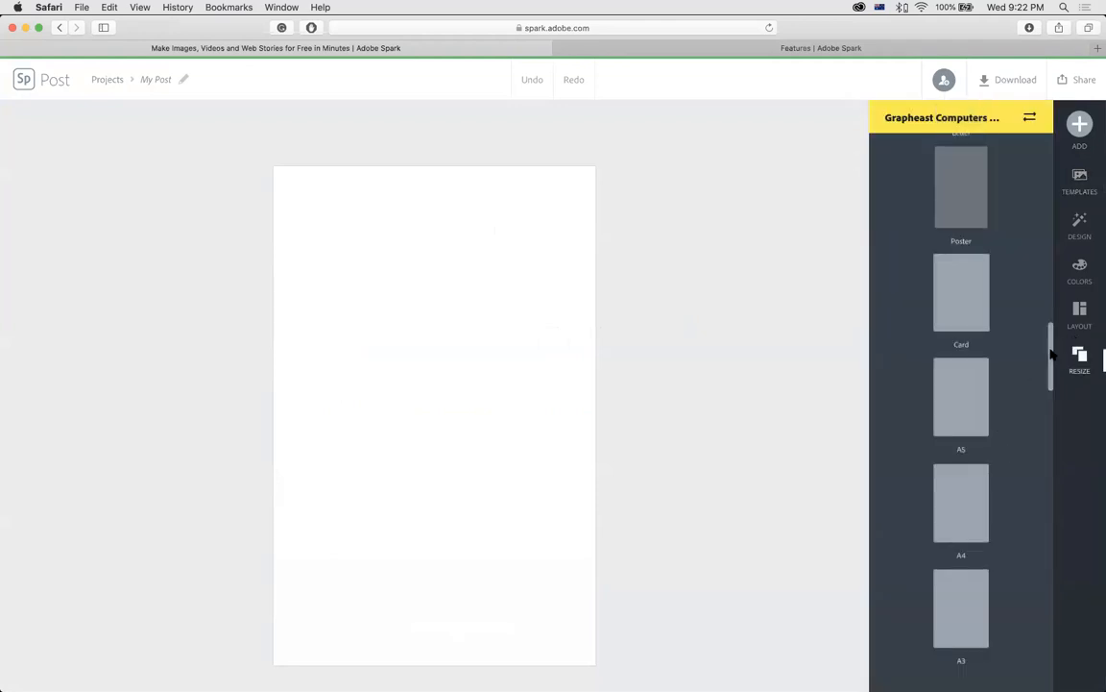
pyautogui.moveTo(1051, 353); pyautogui.dragTo(1050, 391)
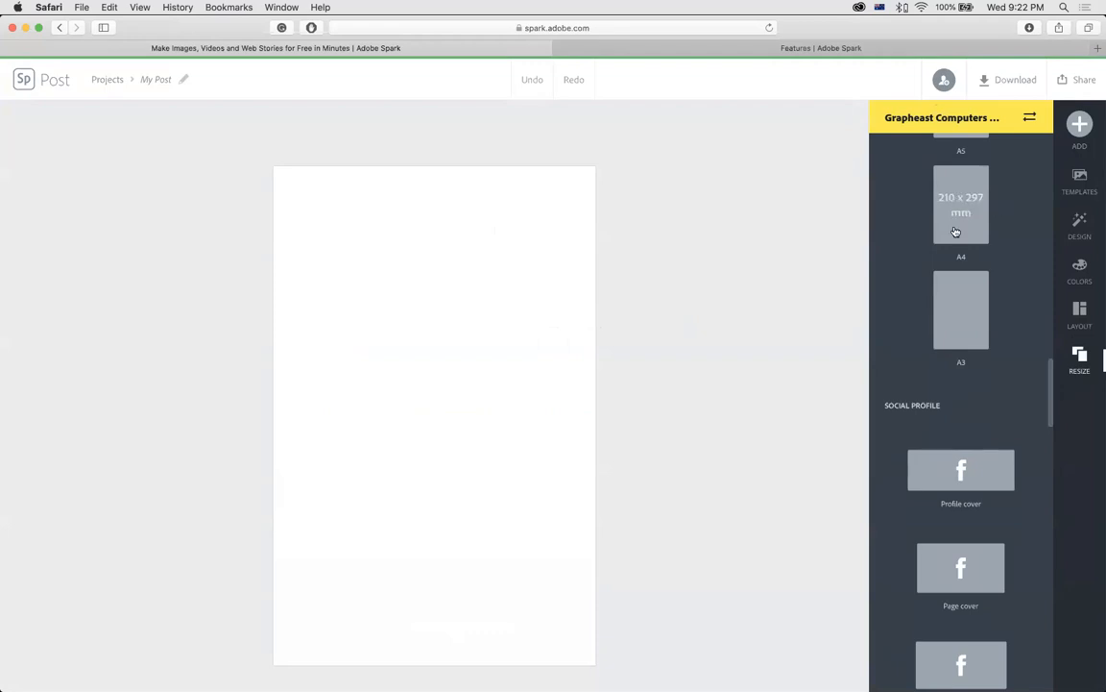
pyautogui.scroll(-3, 1050, 403)
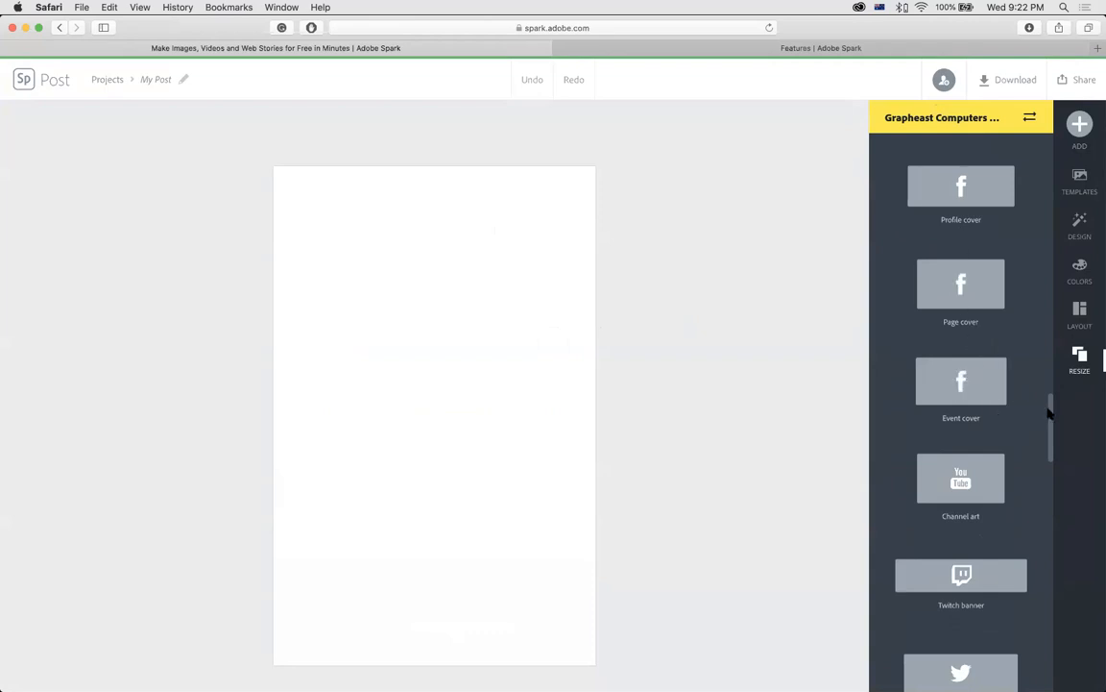
pyautogui.scroll(-5, 1050, 411)
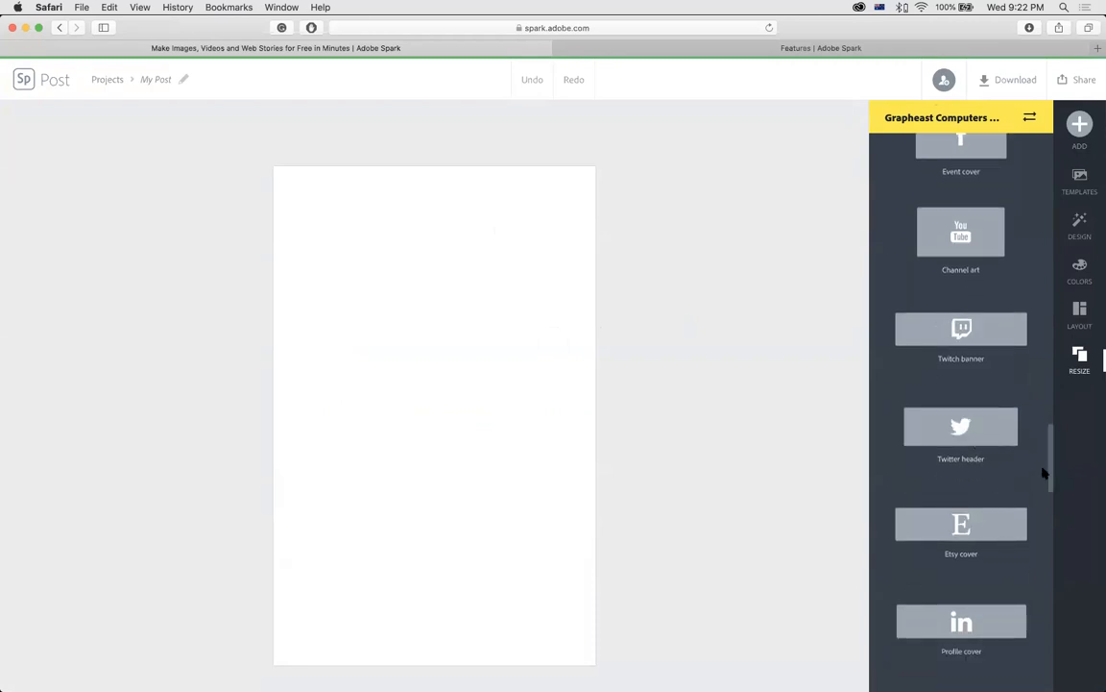
pyautogui.scroll(-3, 1046, 485)
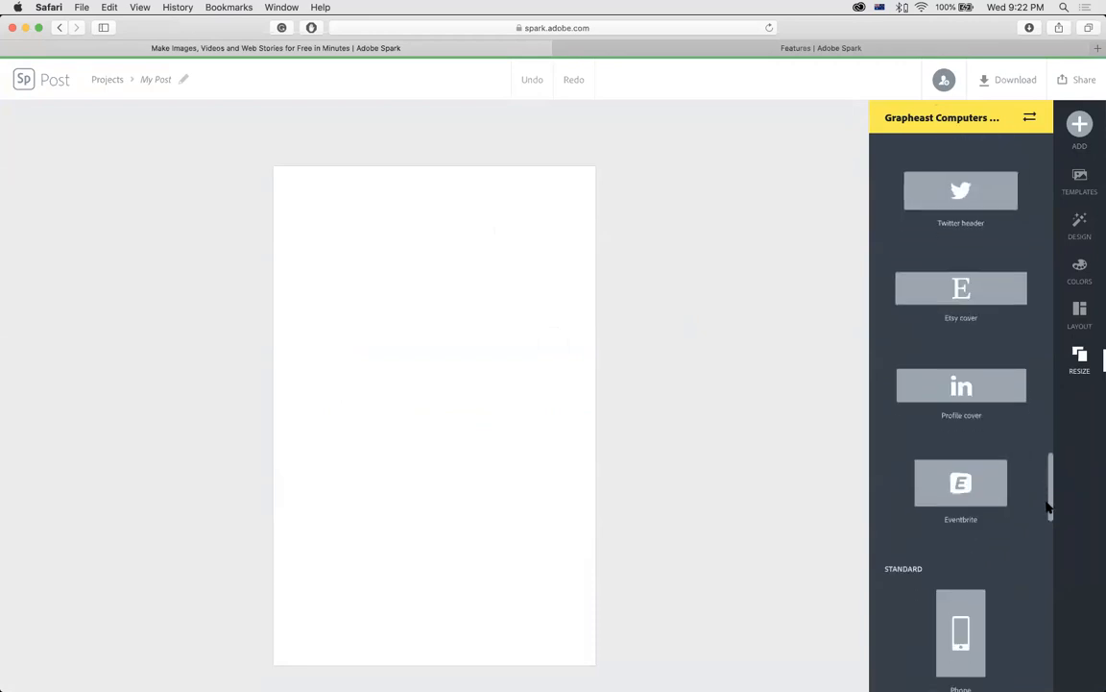
pyautogui.scroll(-3, 1047, 509)
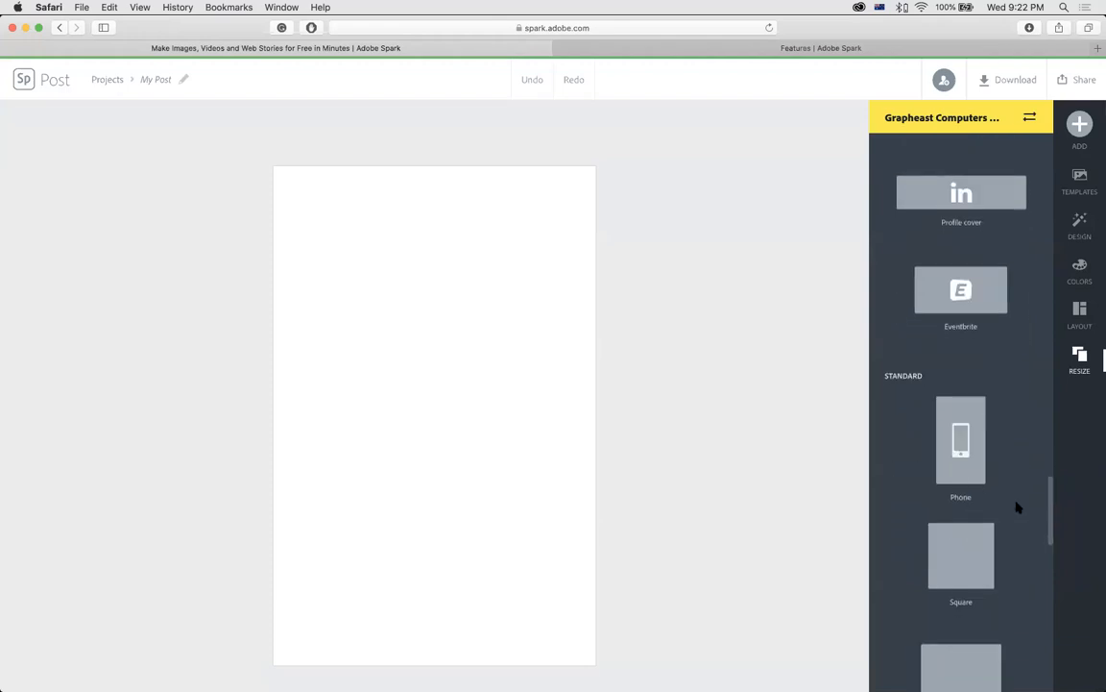
pyautogui.scroll(-2, 1049, 507)
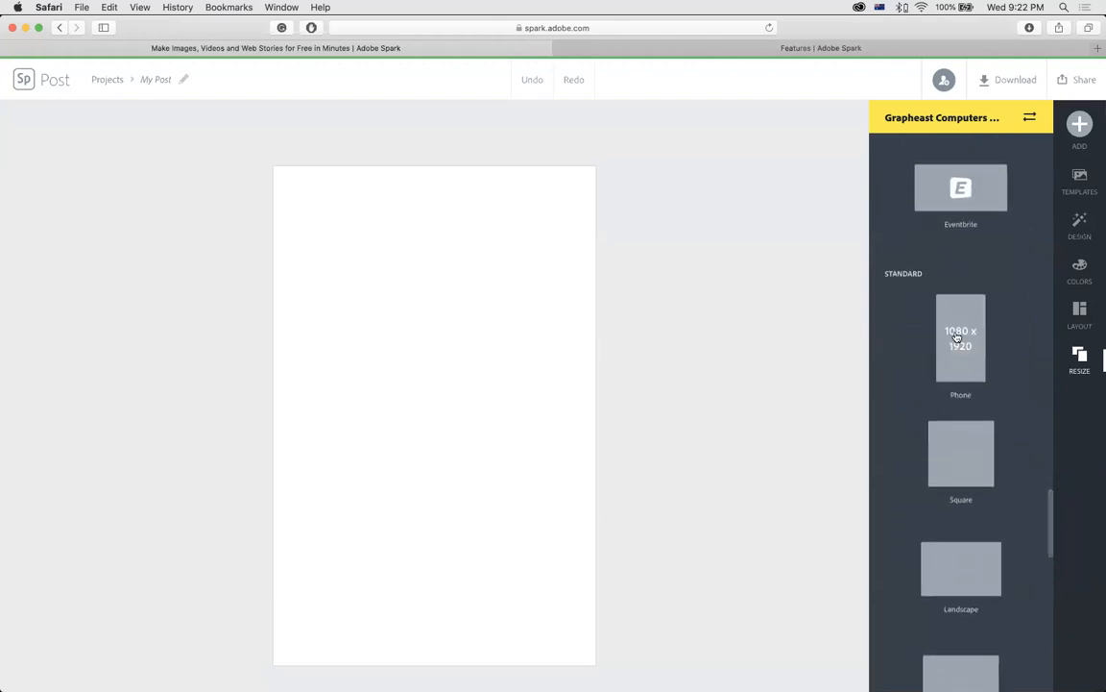
pyautogui.scroll(-3, 1051, 519)
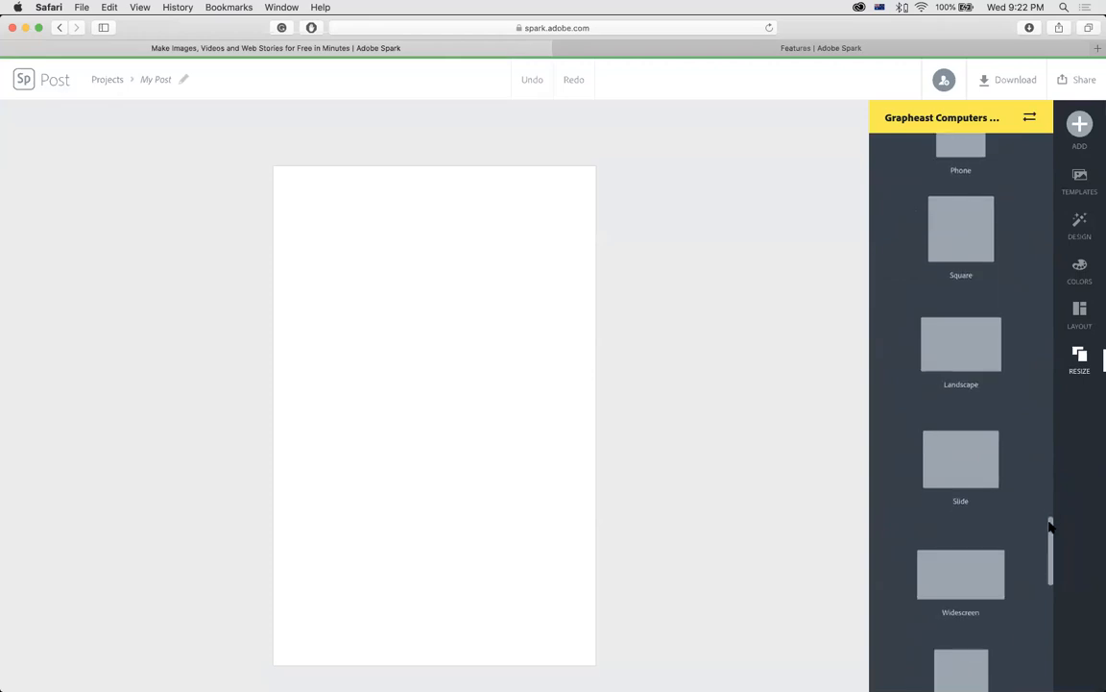
pyautogui.moveTo(1051, 528); pyautogui.dragTo(1048, 550)
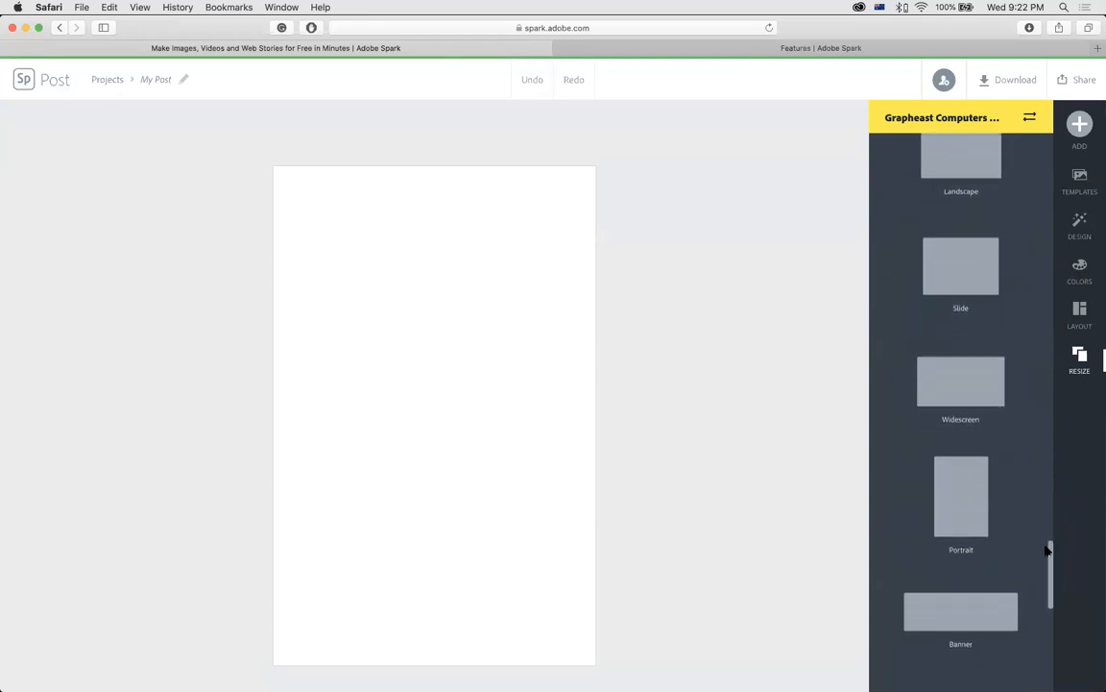
pyautogui.click(975, 509)
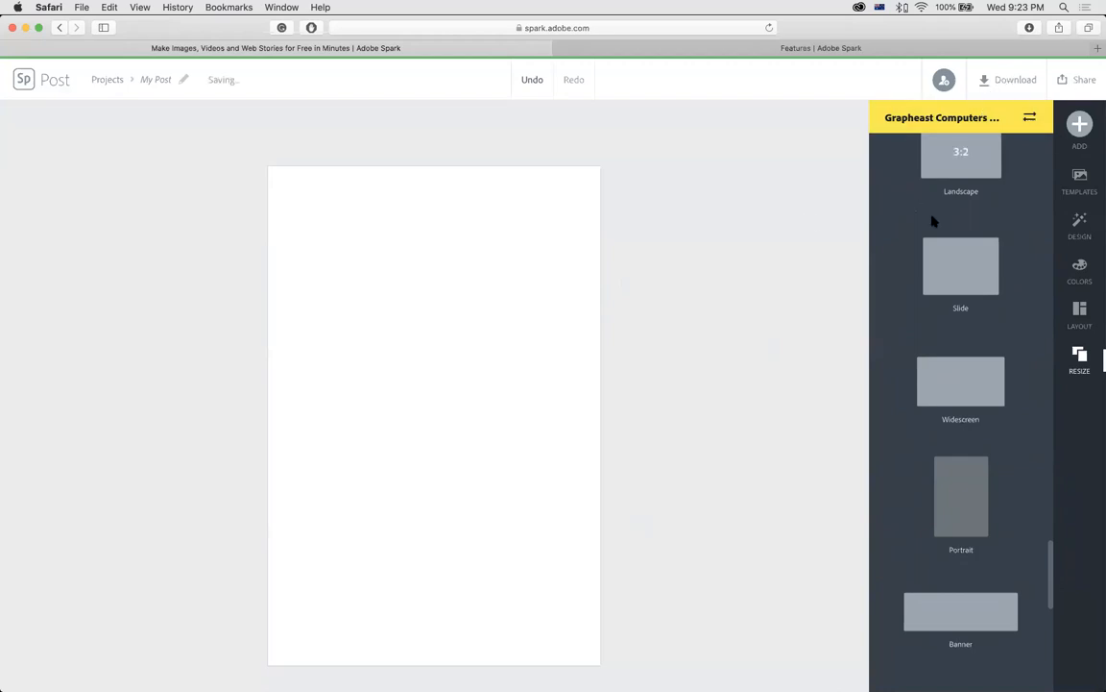
# Apply the three-row stacked layout with white, pale beige and yellow cells.
pyautogui.click(1081, 316)
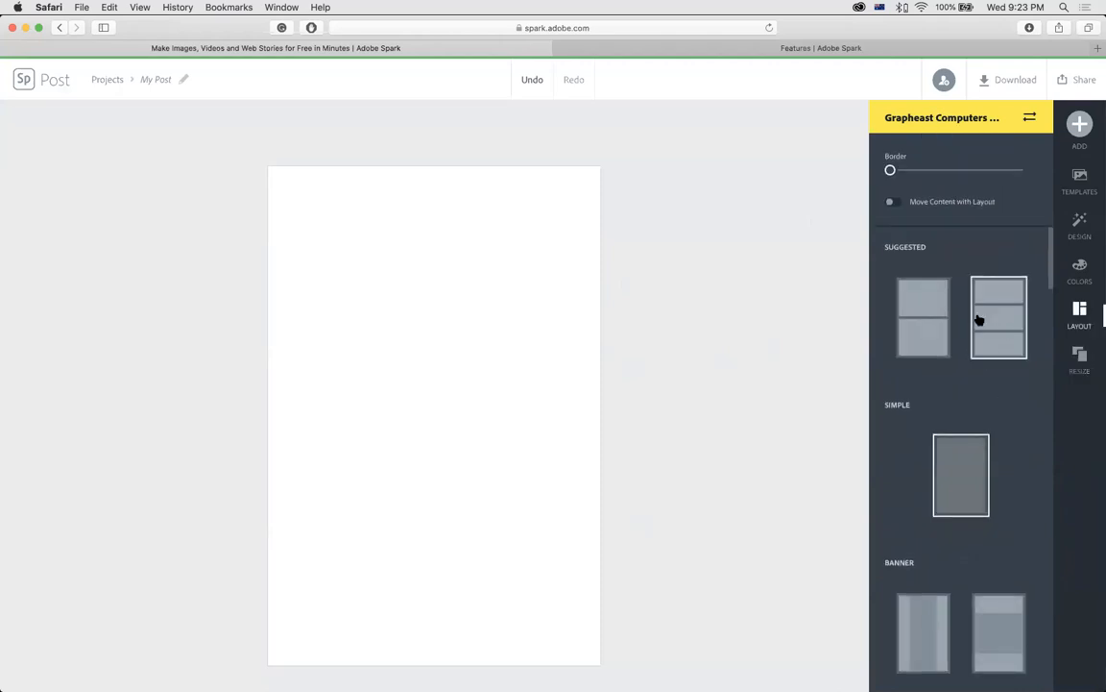
pyautogui.click(934, 321)
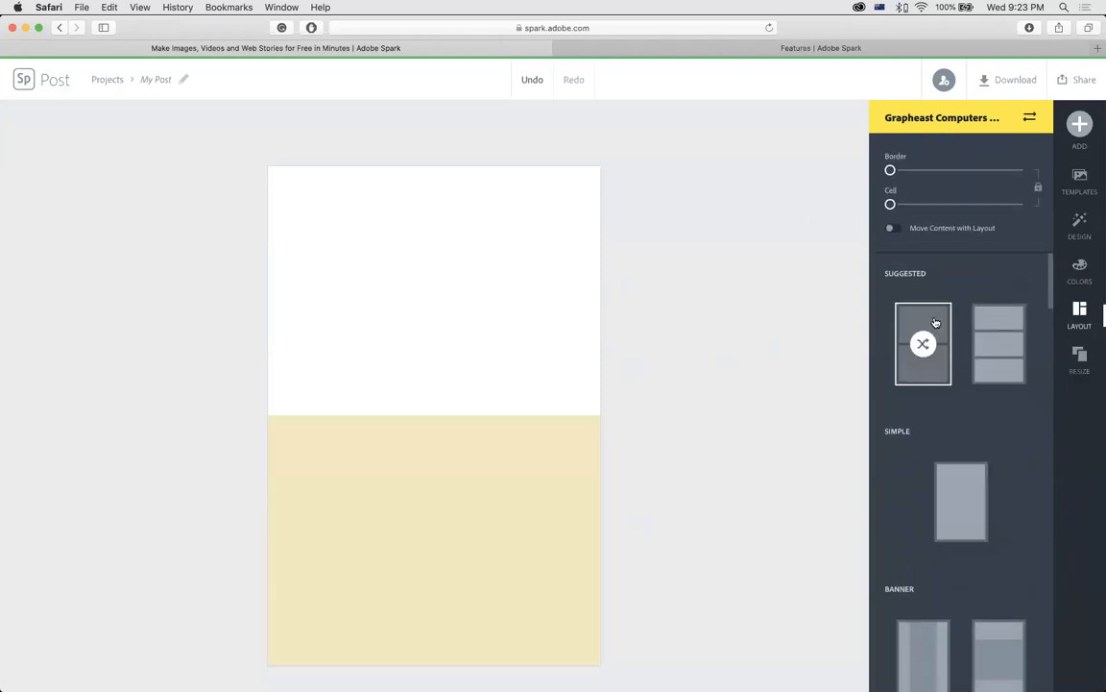
pyautogui.click(989, 319)
pyautogui.moveTo(1051, 284); pyautogui.dragTo(1025, 618)
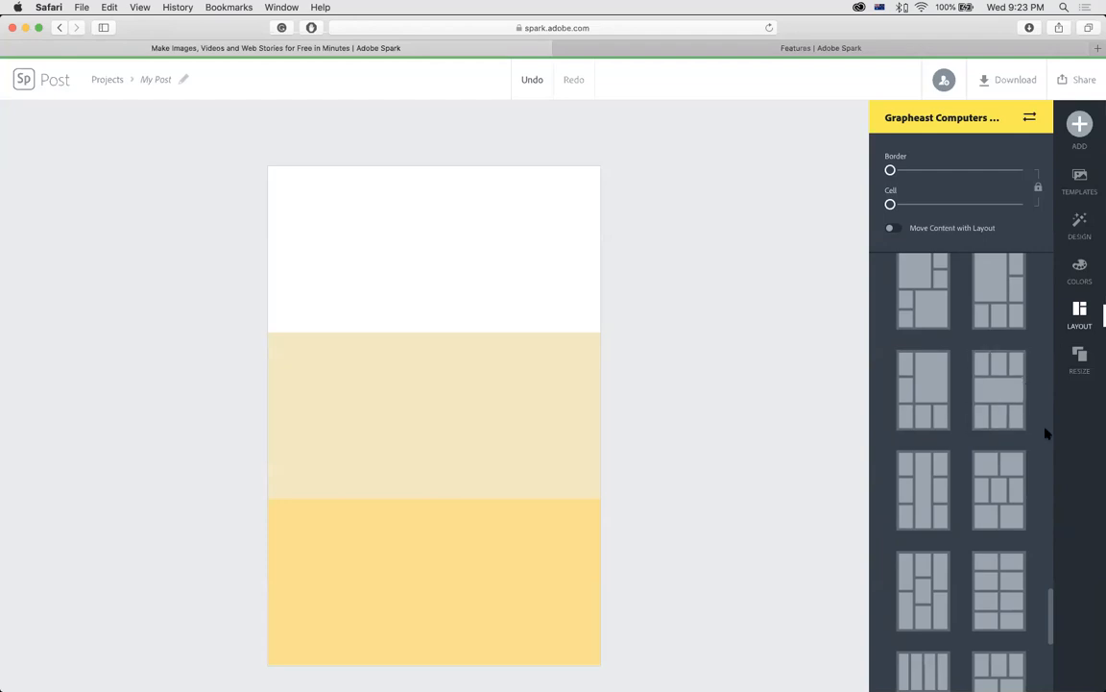
pyautogui.scroll(-5, 1049, 581)
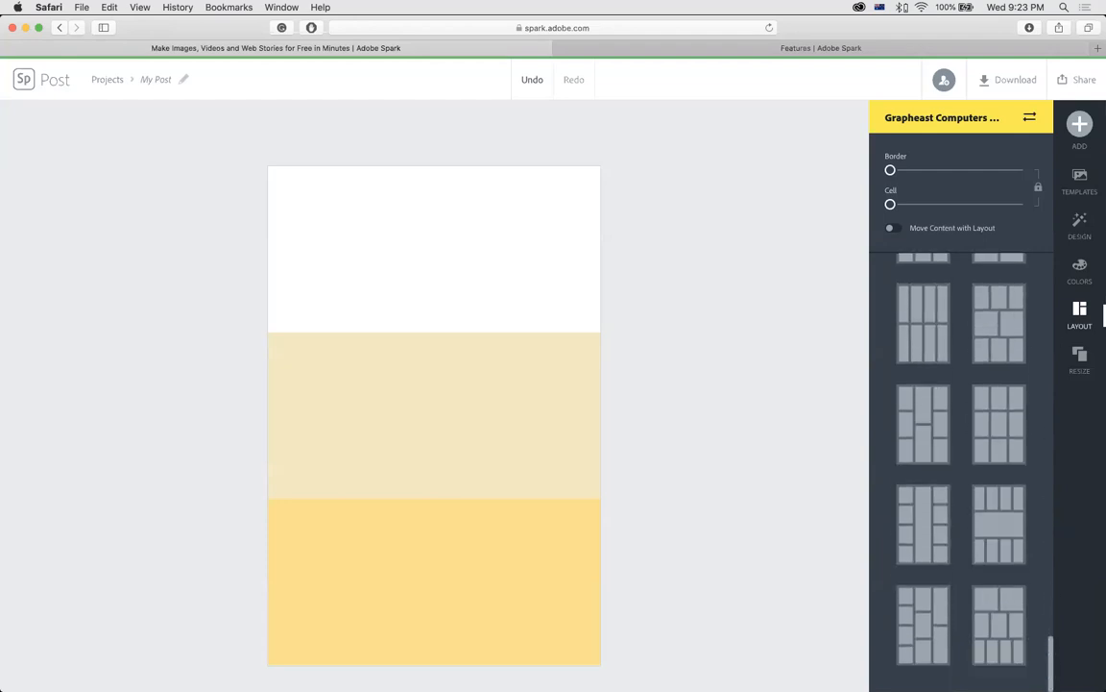
pyautogui.scroll(10, 1047, 579)
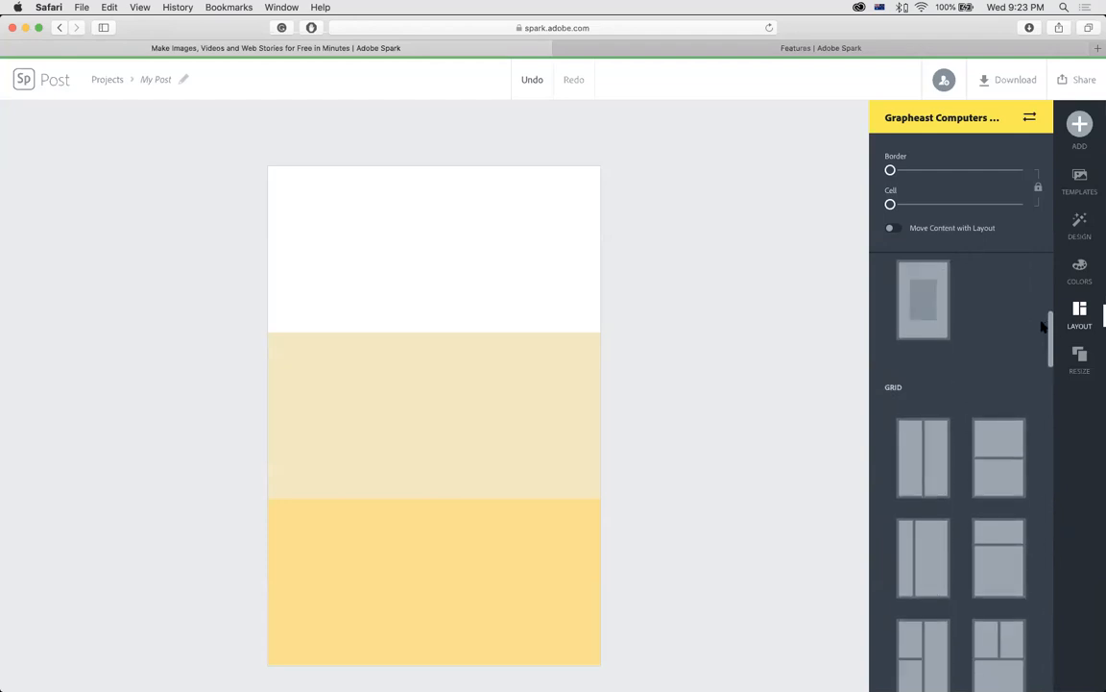
# Switch to the single-frame layout and drag the beige panel wider, taller and lower.
pyautogui.click(924, 323)
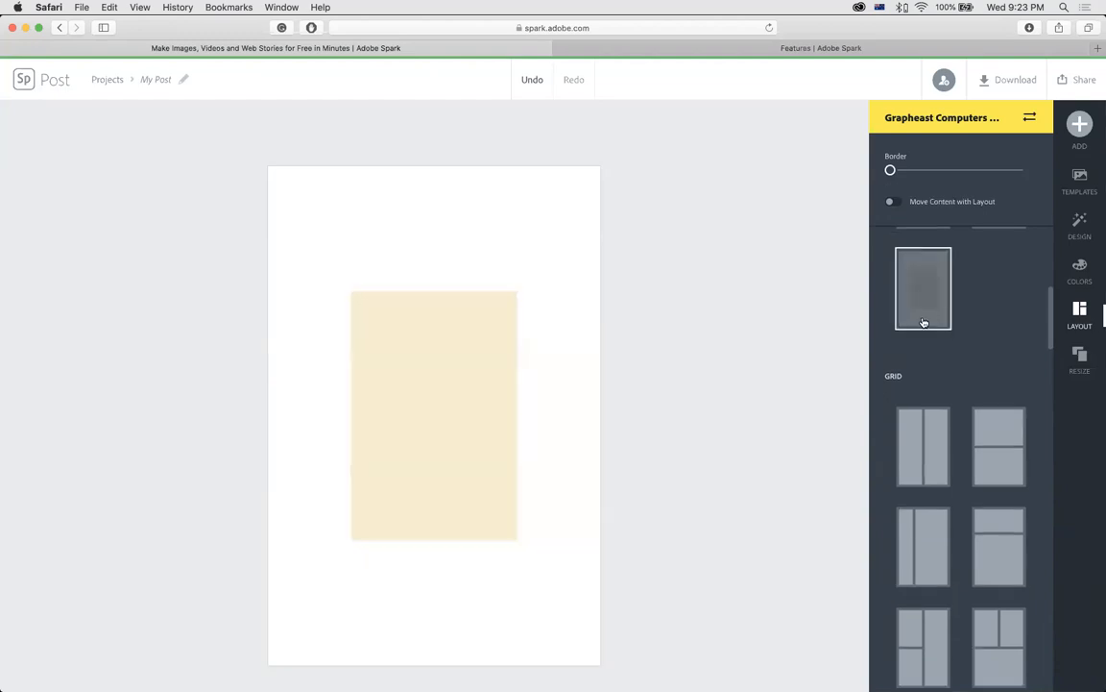
pyautogui.click(494, 343)
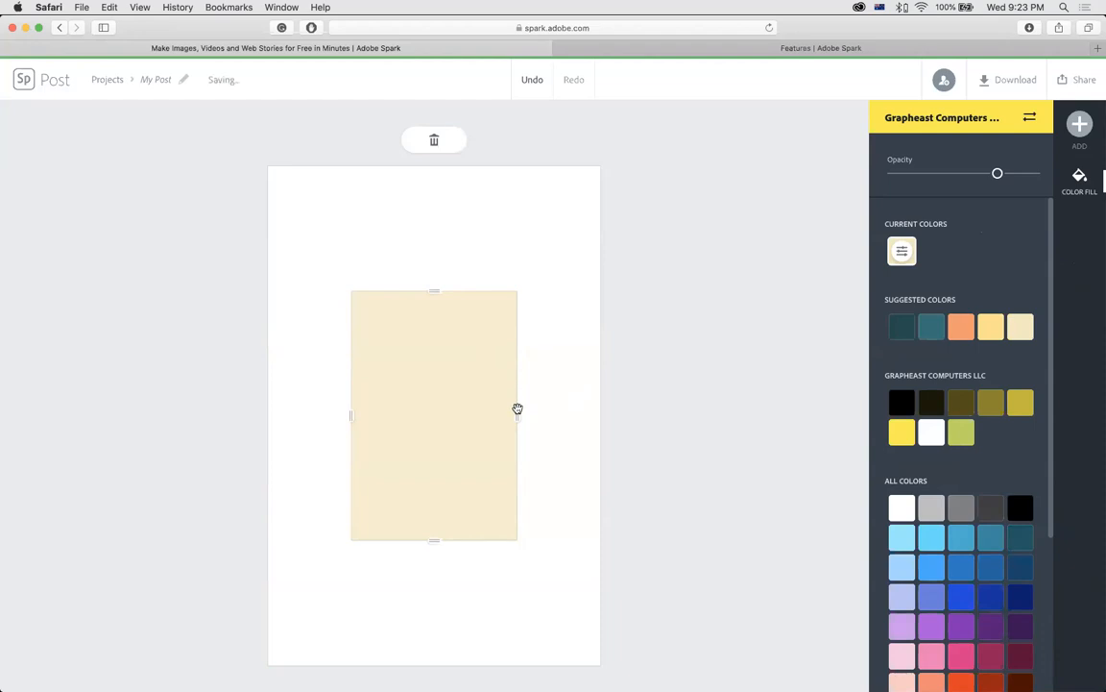
pyautogui.moveTo(517, 417); pyautogui.dragTo(583, 419)
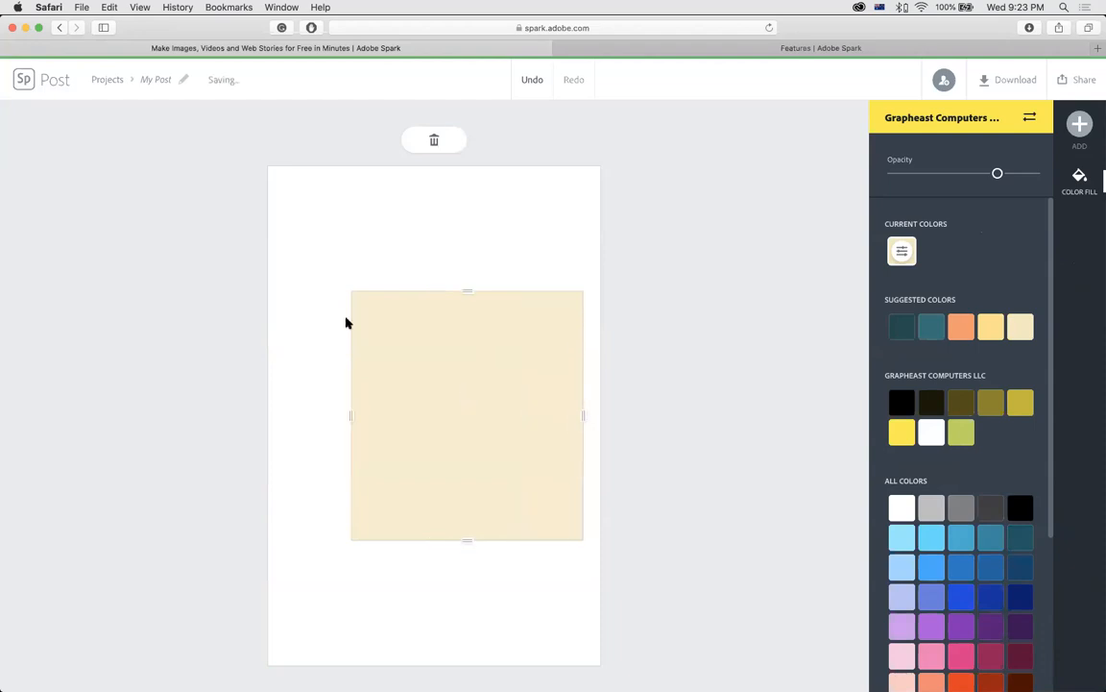
pyautogui.moveTo(471, 298); pyautogui.dragTo(471, 178)
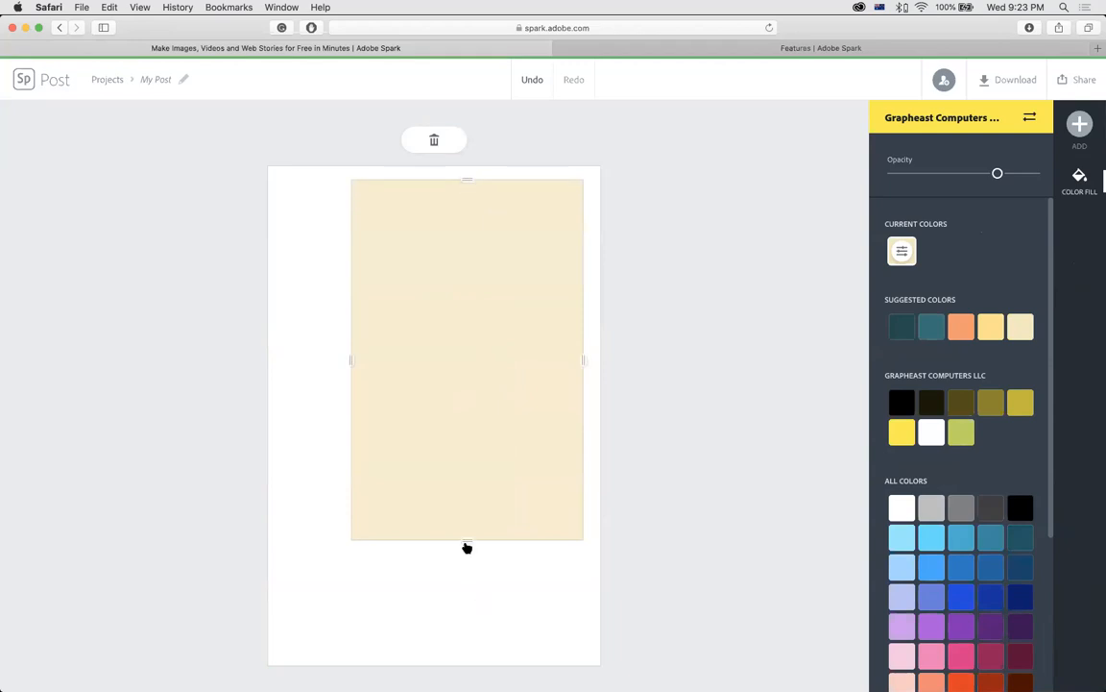
pyautogui.moveTo(467, 548); pyautogui.dragTo(464, 632)
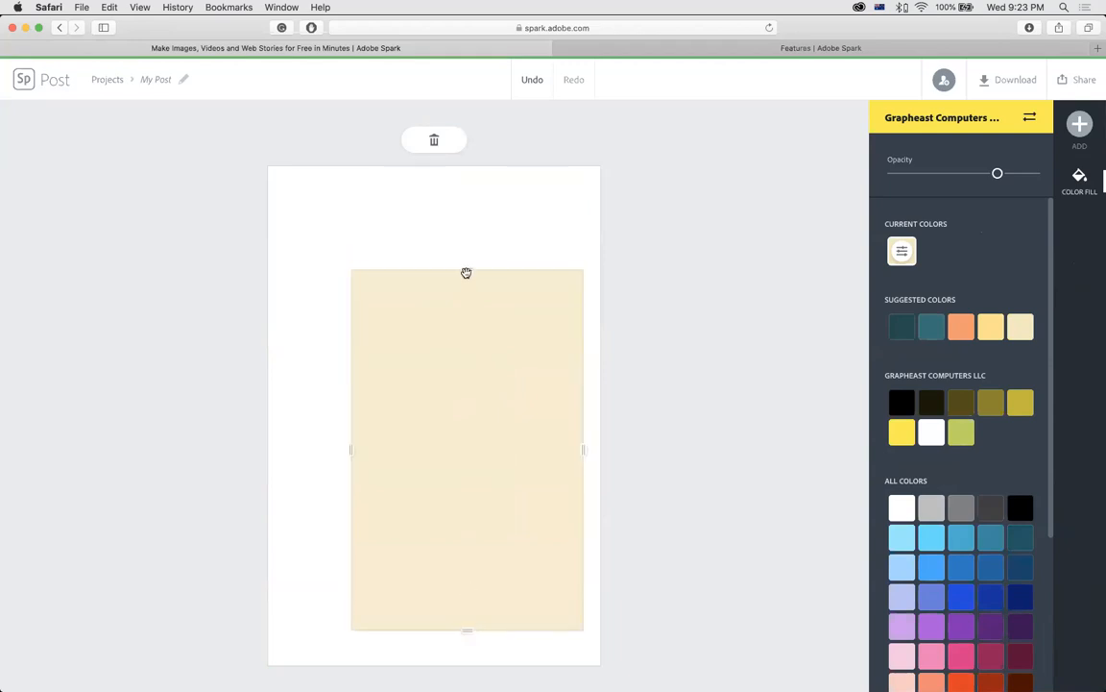
pyautogui.moveTo(468, 278); pyautogui.dragTo(463, 191)
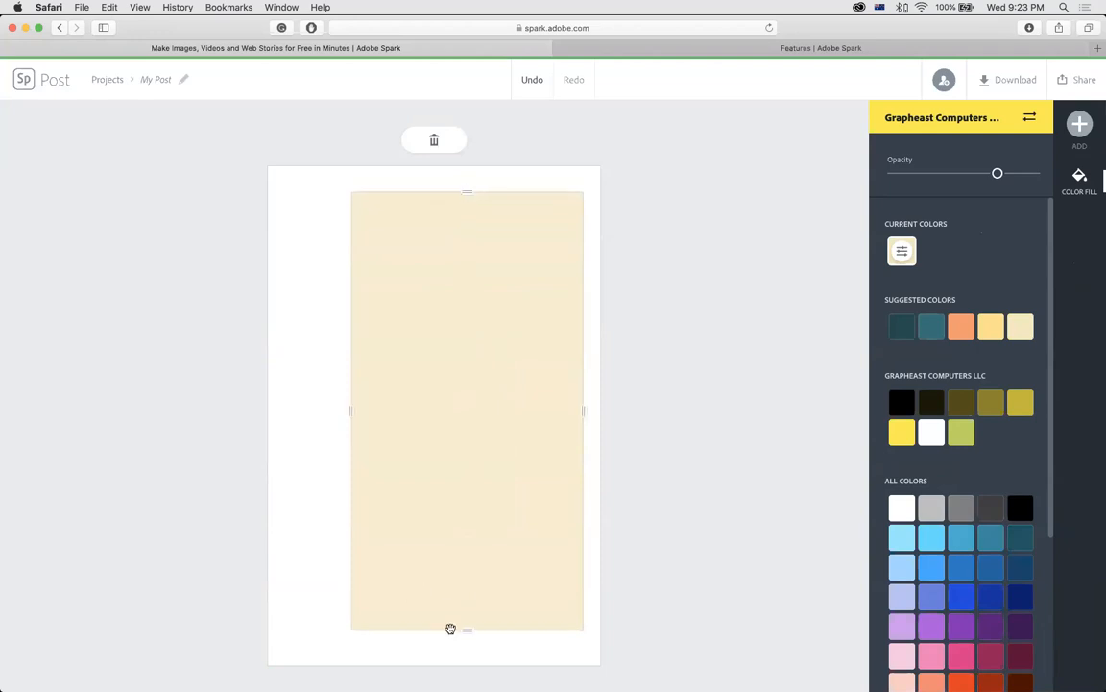
pyautogui.moveTo(464, 632); pyautogui.dragTo(464, 652)
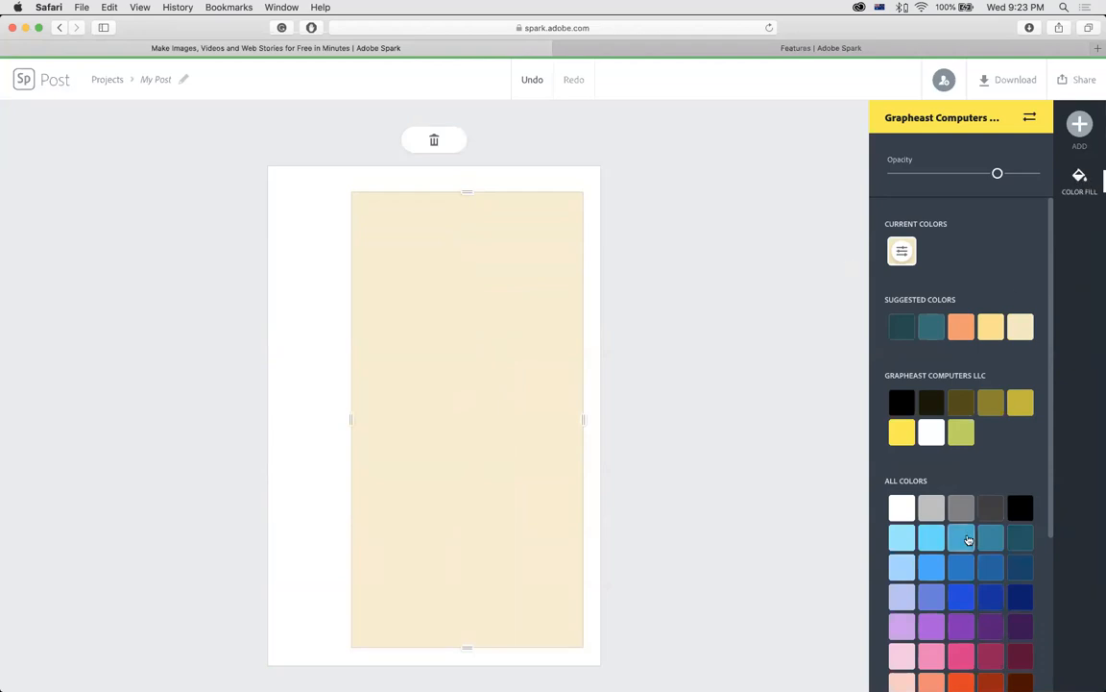
# Fill the panel sky blue and, after trying green and yellow, keep the background white.
pyautogui.click(962, 547)
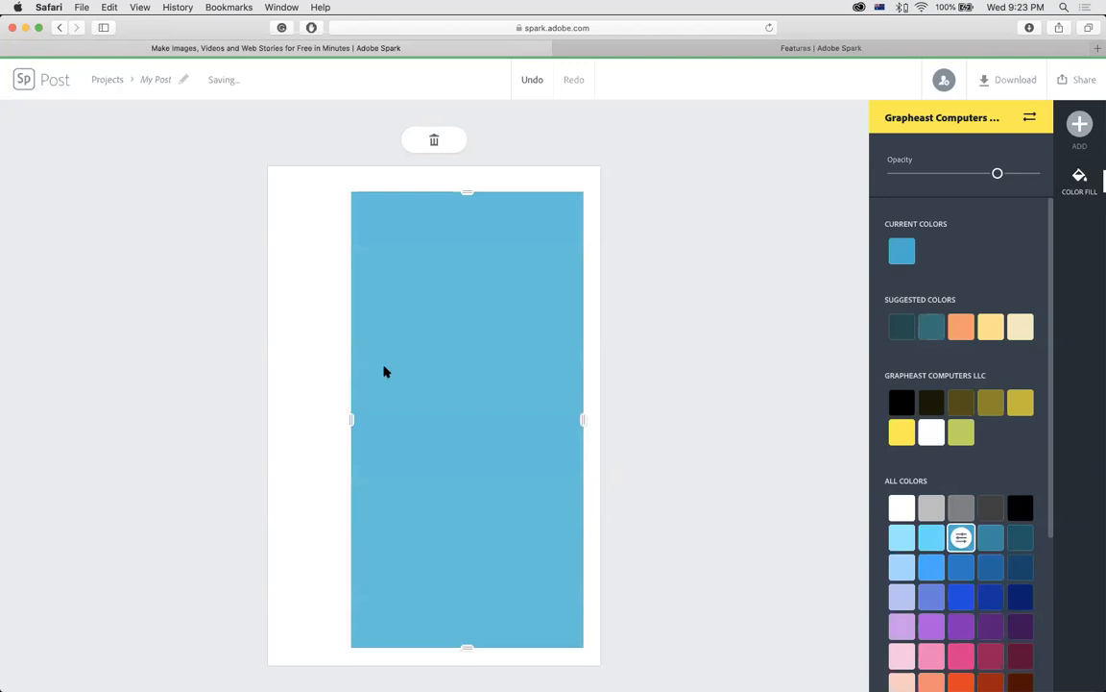
pyautogui.click(311, 348)
pyautogui.click(961, 294)
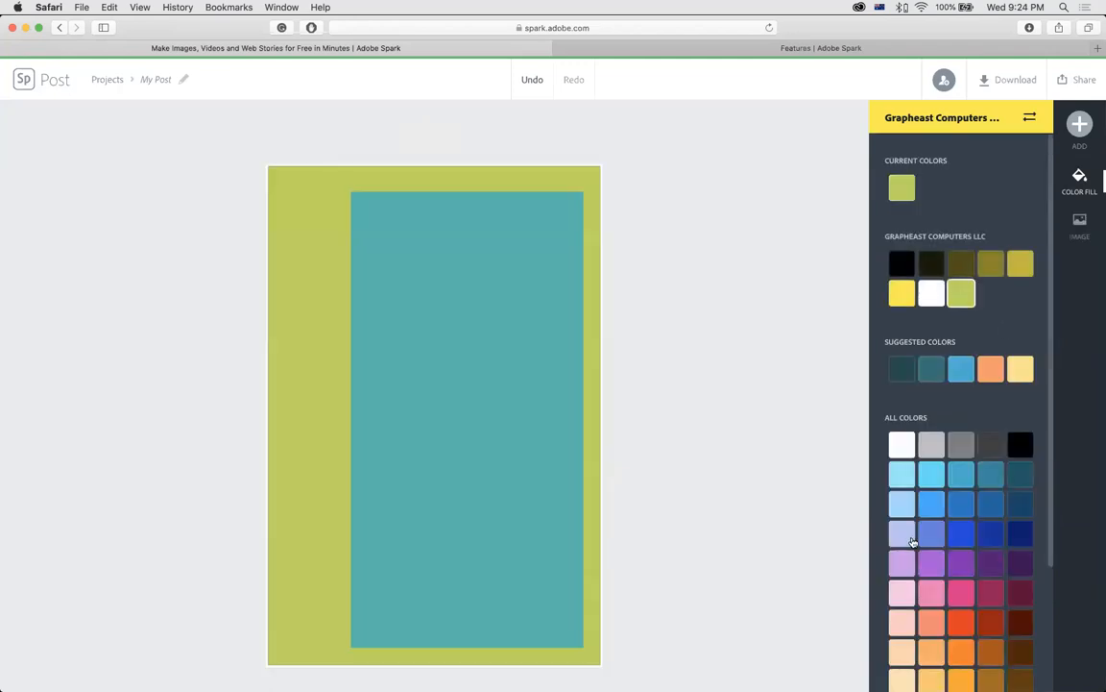
pyautogui.click(914, 304)
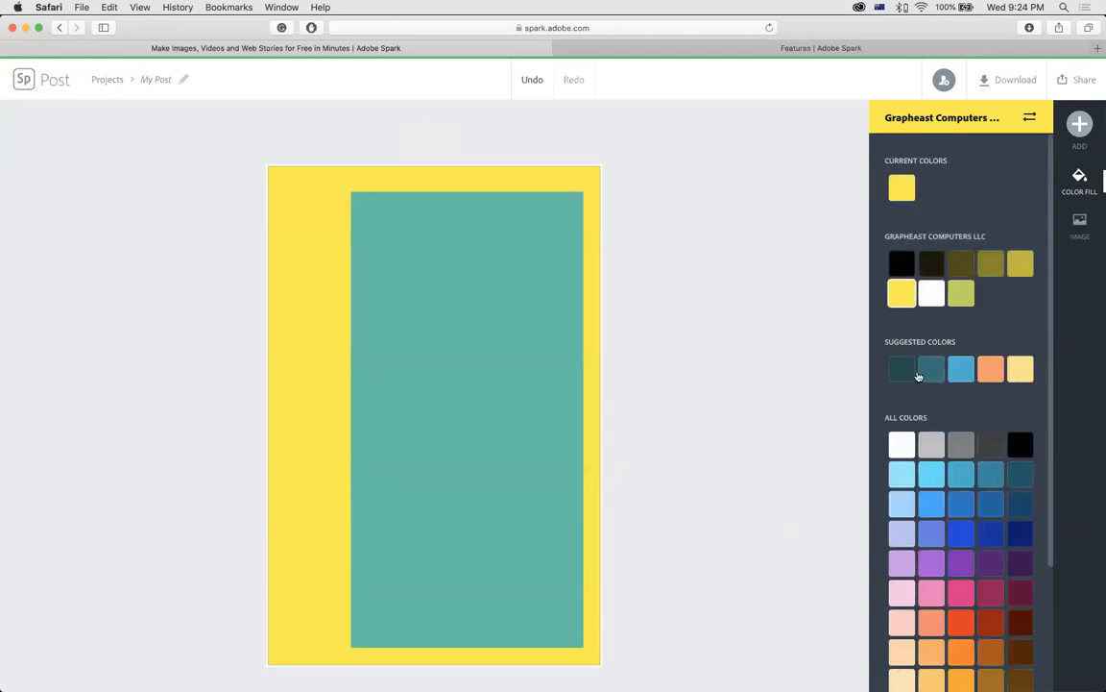
pyautogui.click(929, 296)
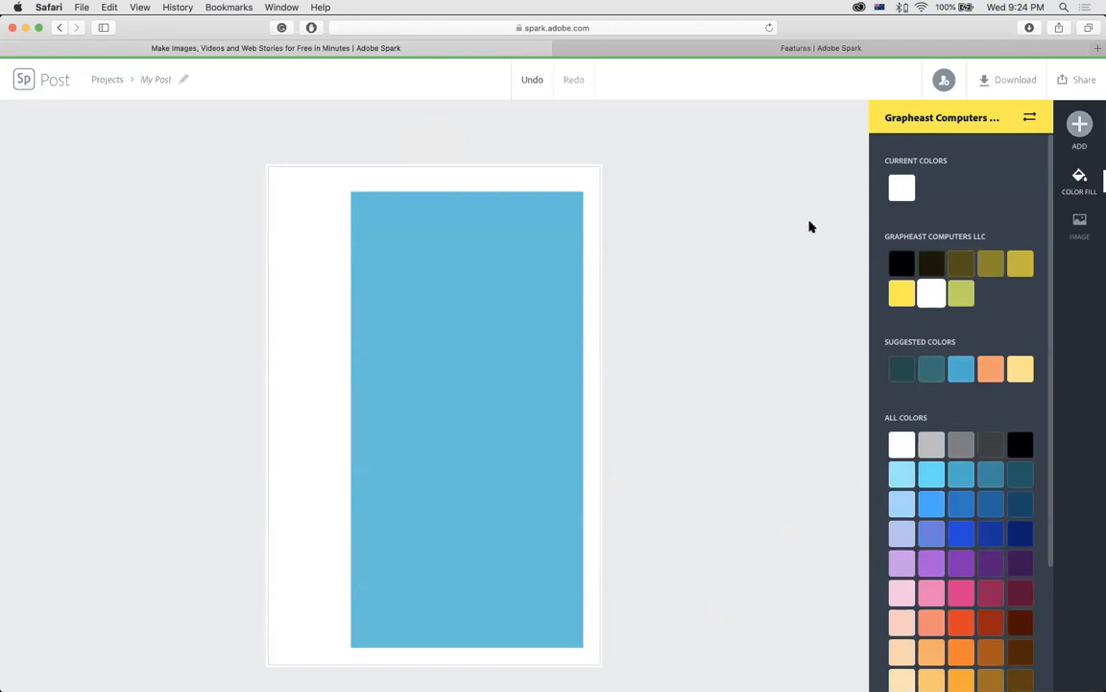
pyautogui.click(740, 237)
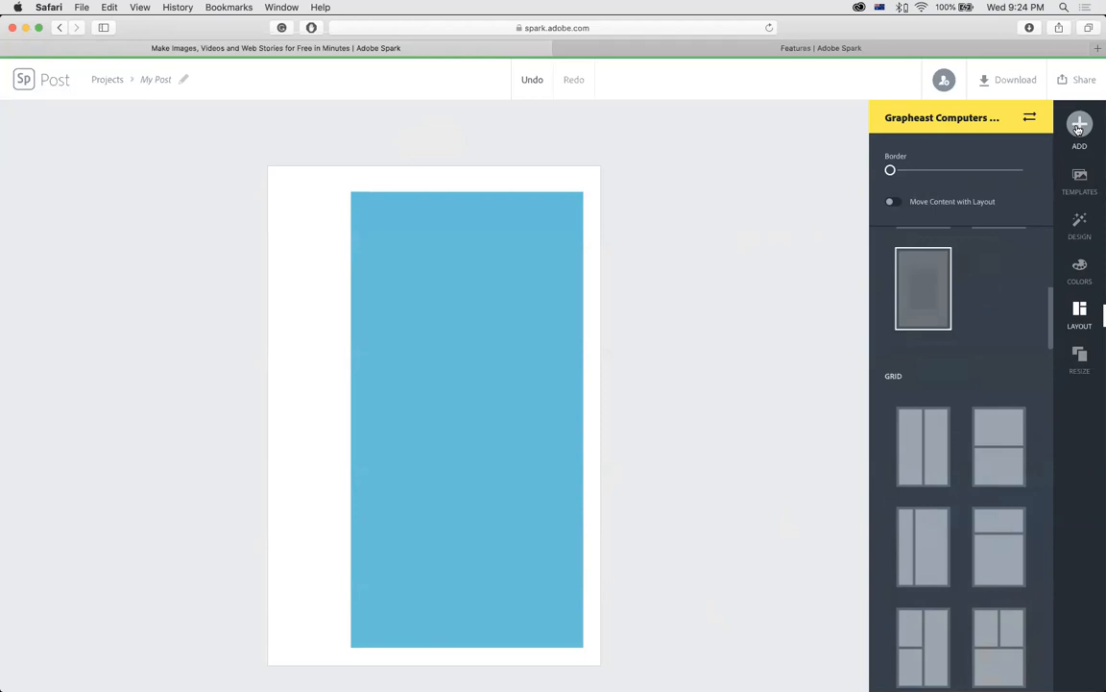
# Choose ADD > Photo to list the photo sources, from upload and free photos to Dropbox.
pyautogui.click(1079, 126)
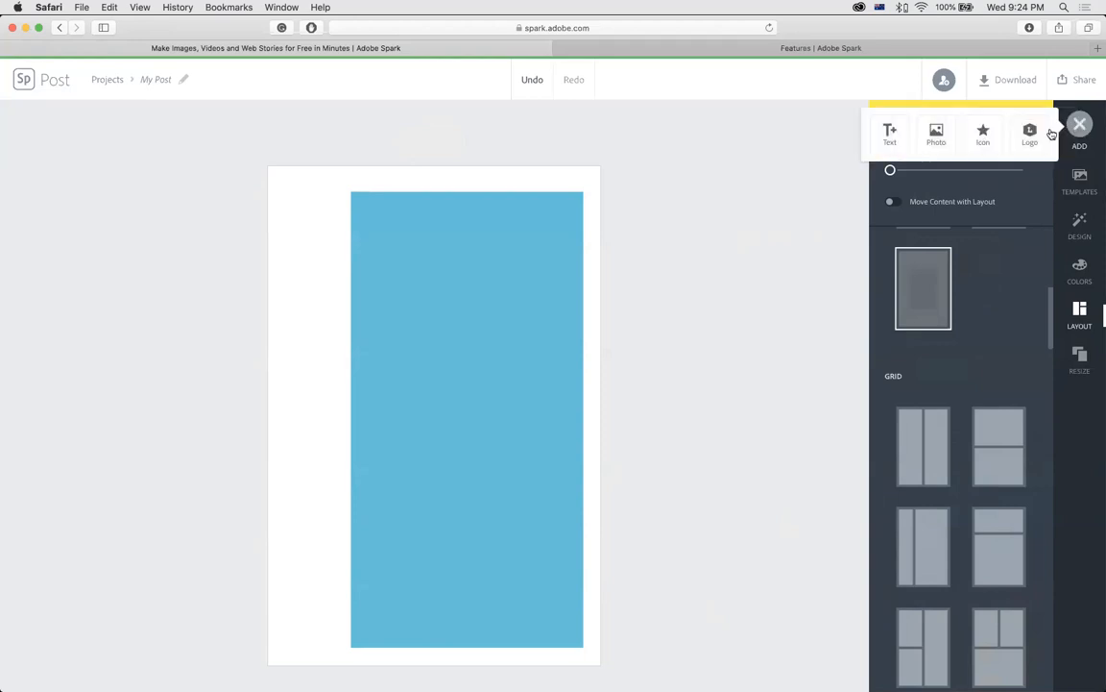
pyautogui.click(937, 135)
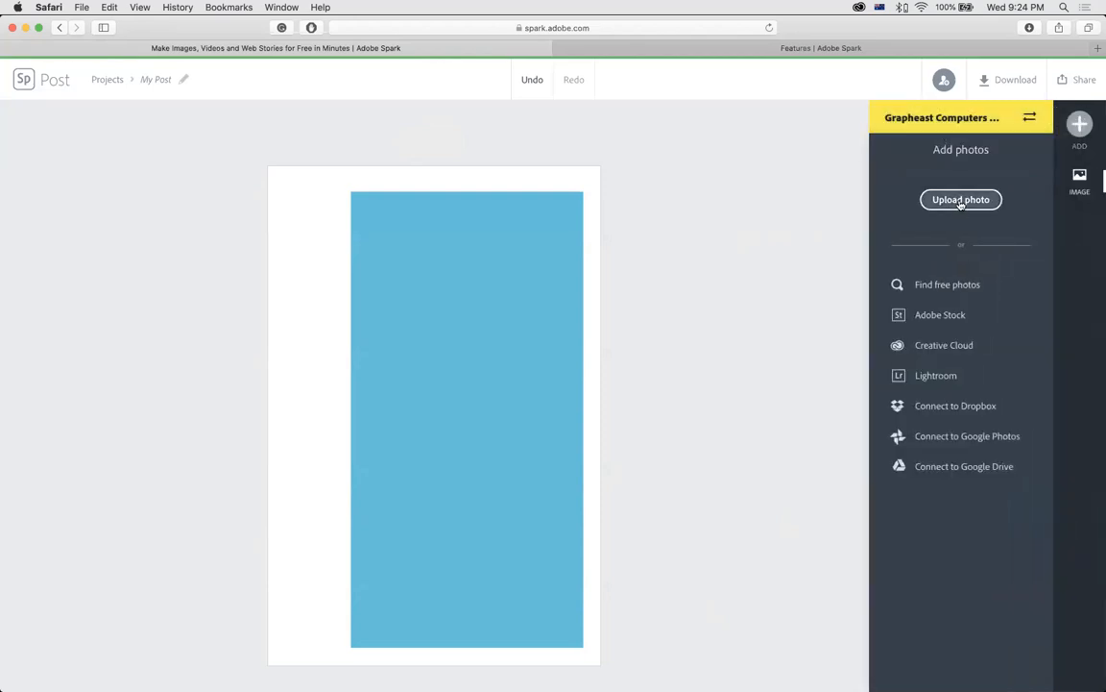
pyautogui.click(308, 255)
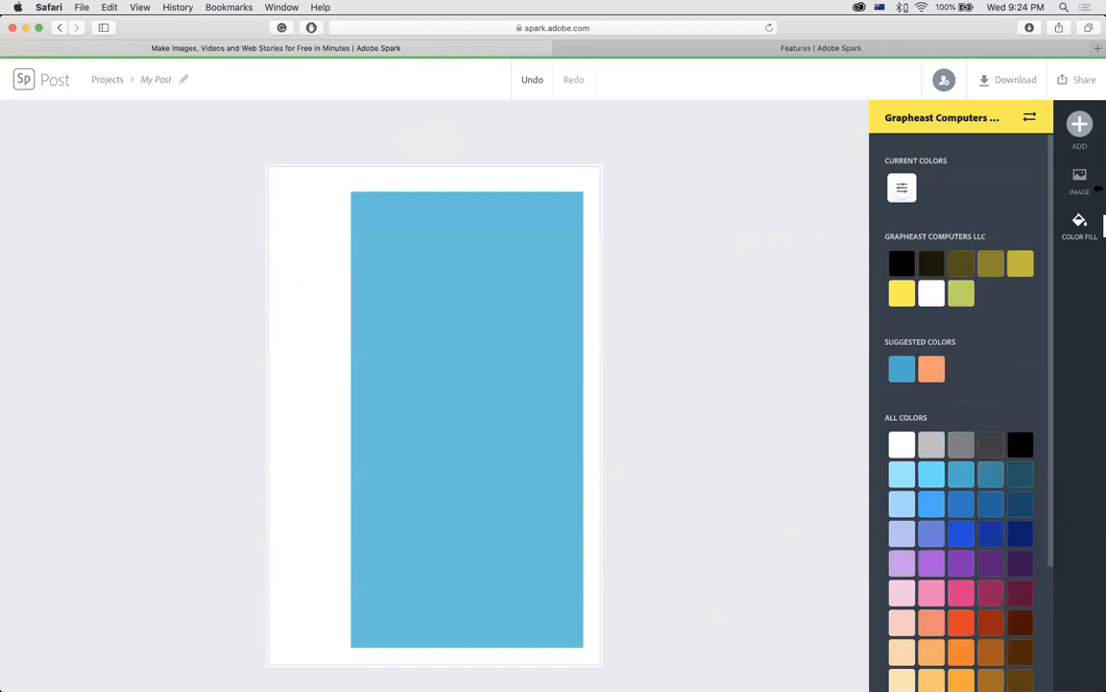
pyautogui.click(1081, 124)
pyautogui.click(949, 144)
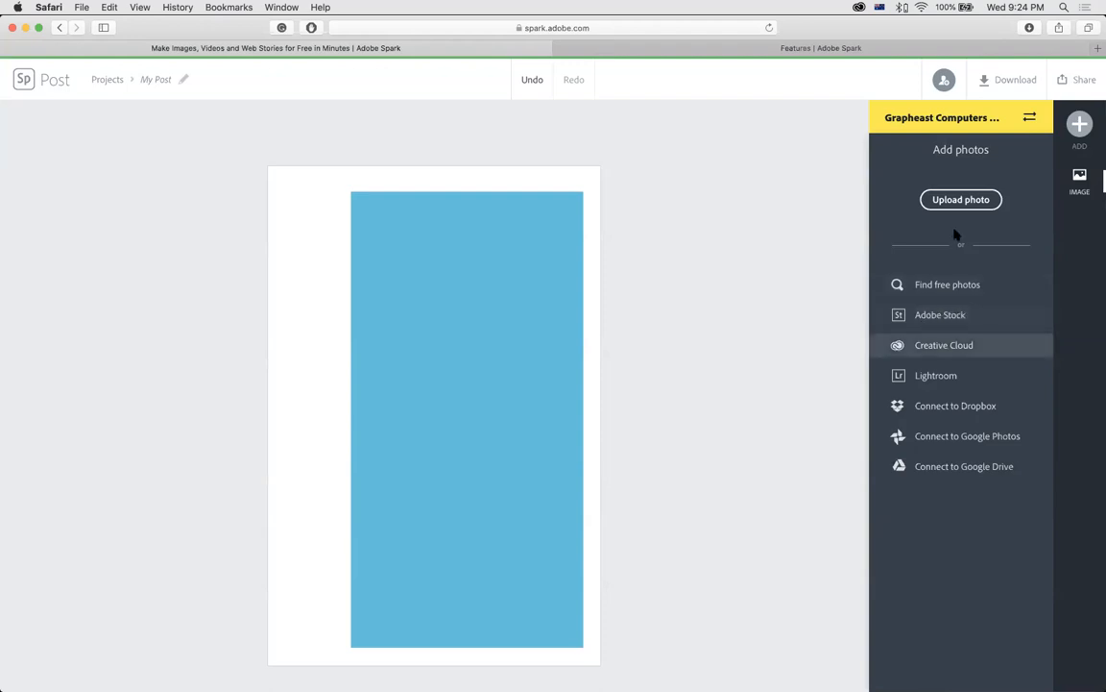
pyautogui.click(968, 202)
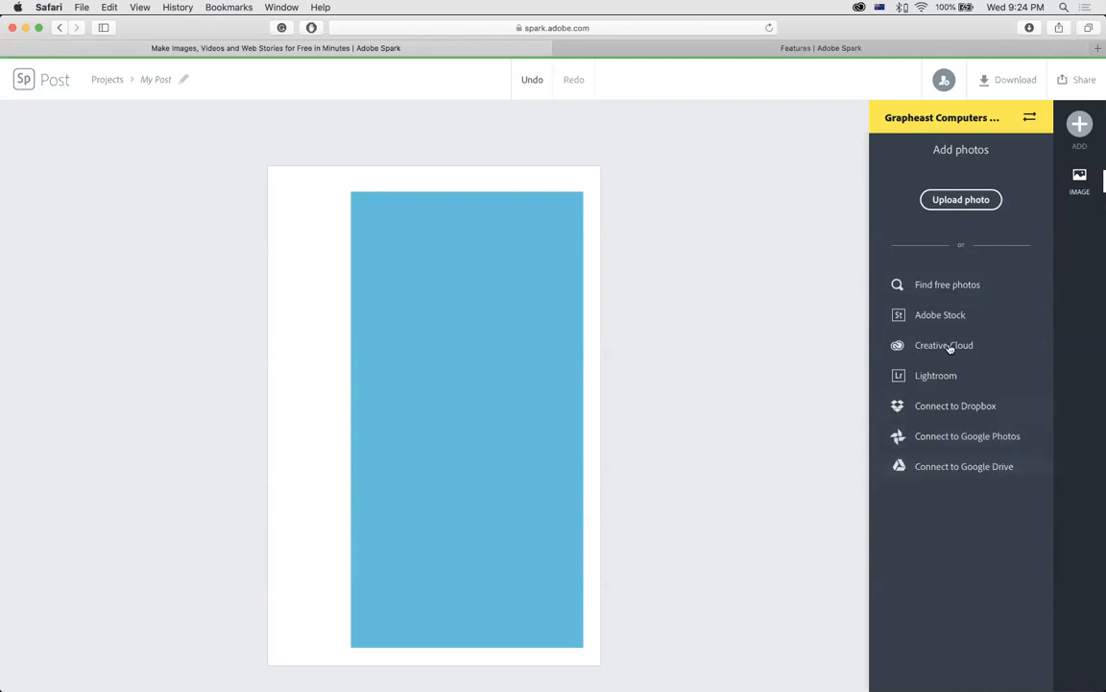
# Search free photos for 'work from home' and pick the room-with-desk photo.
pyautogui.click(931, 287)
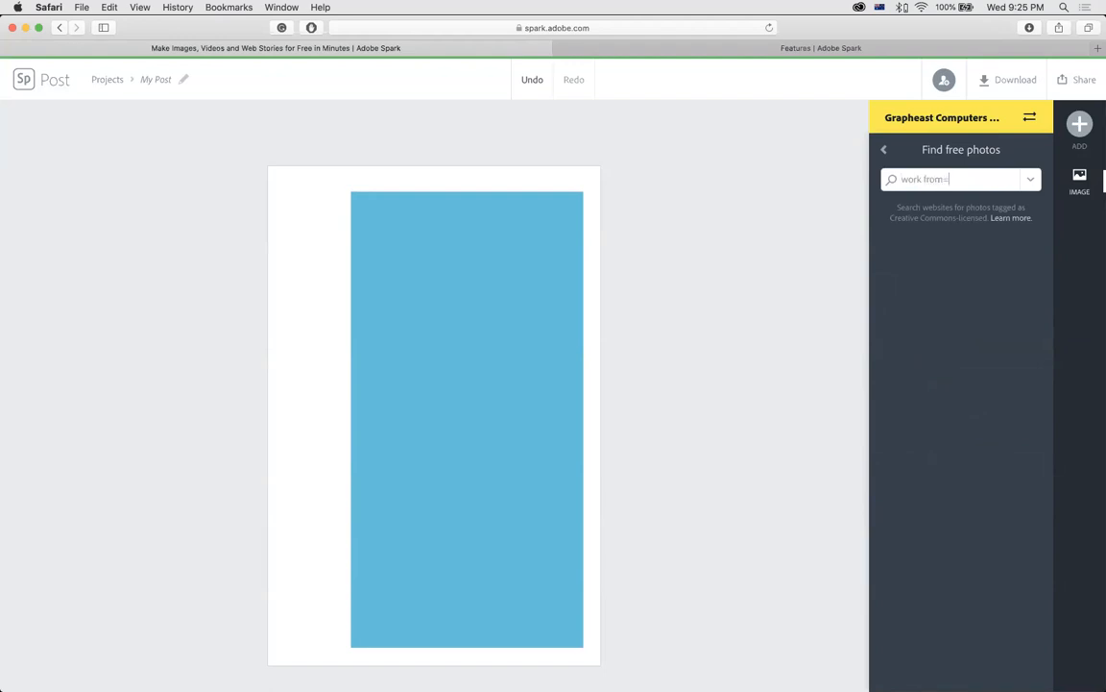
pyautogui.write('ome')
pyautogui.press('Return')
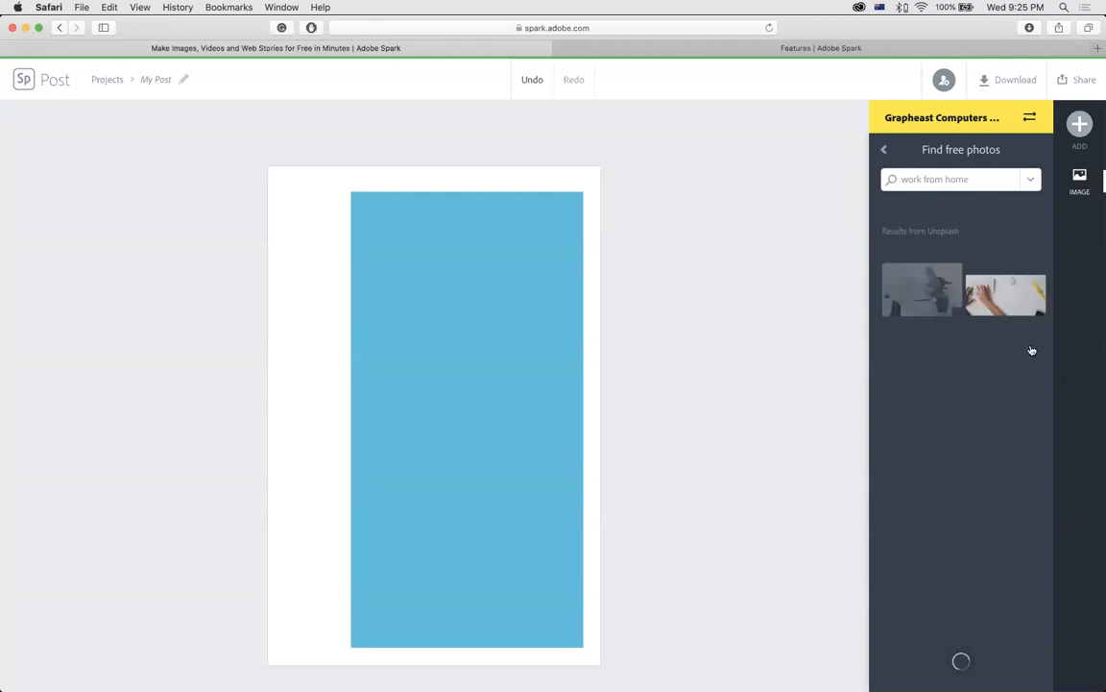
pyautogui.scroll(-10, 1049, 267)
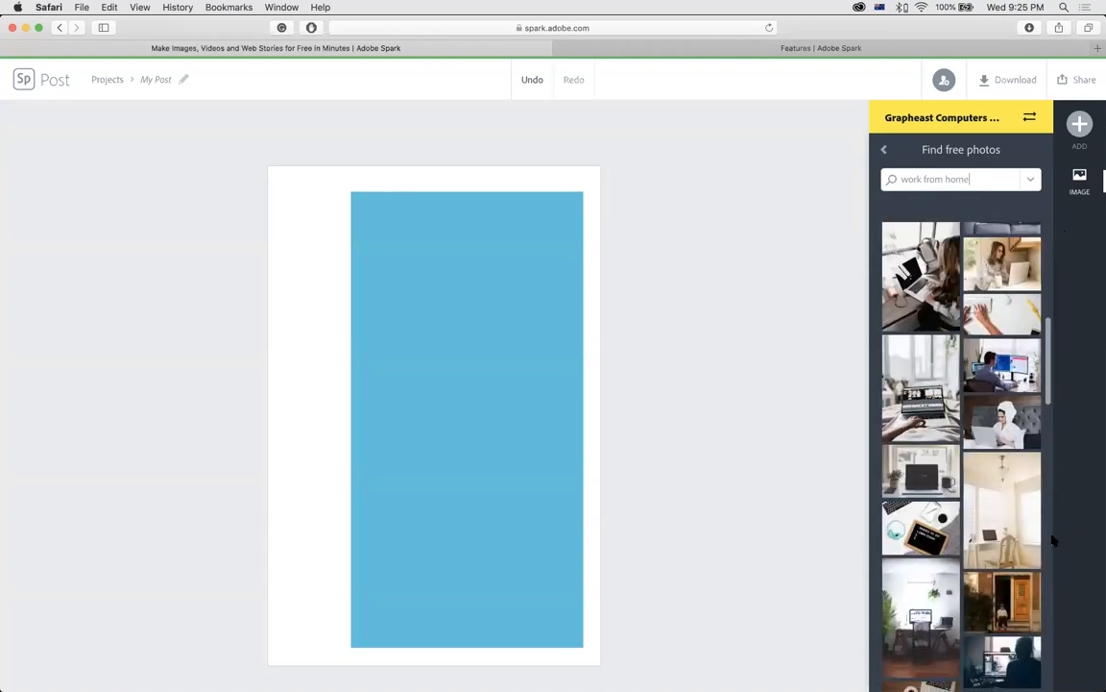
pyautogui.scroll(-5, 1053, 540)
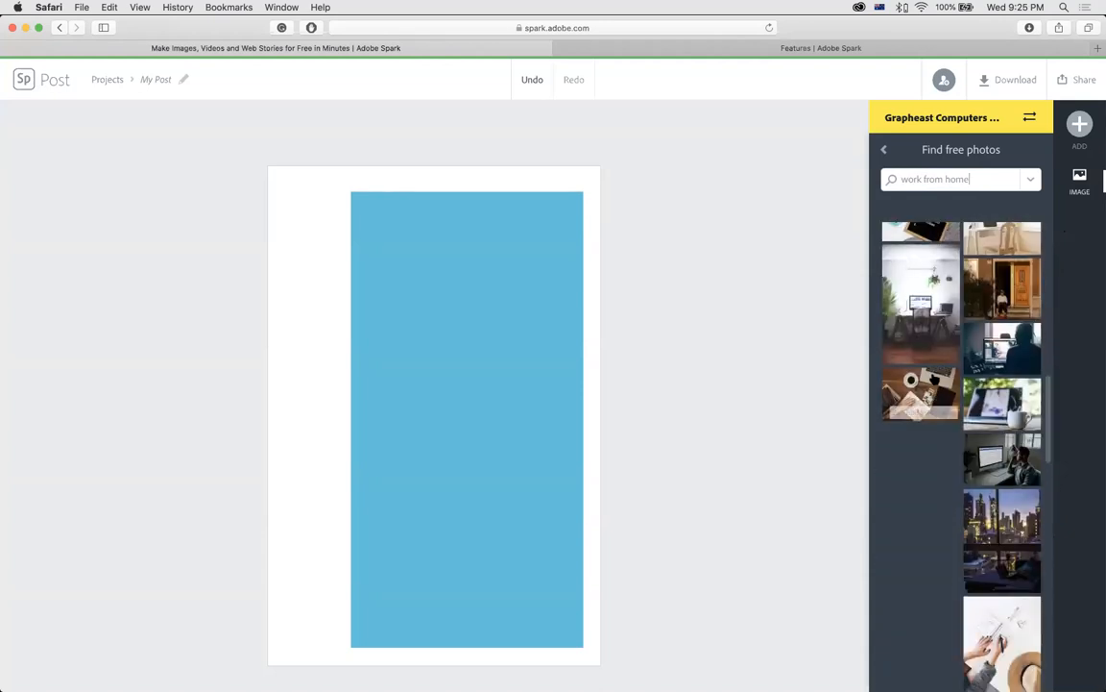
pyautogui.click(932, 327)
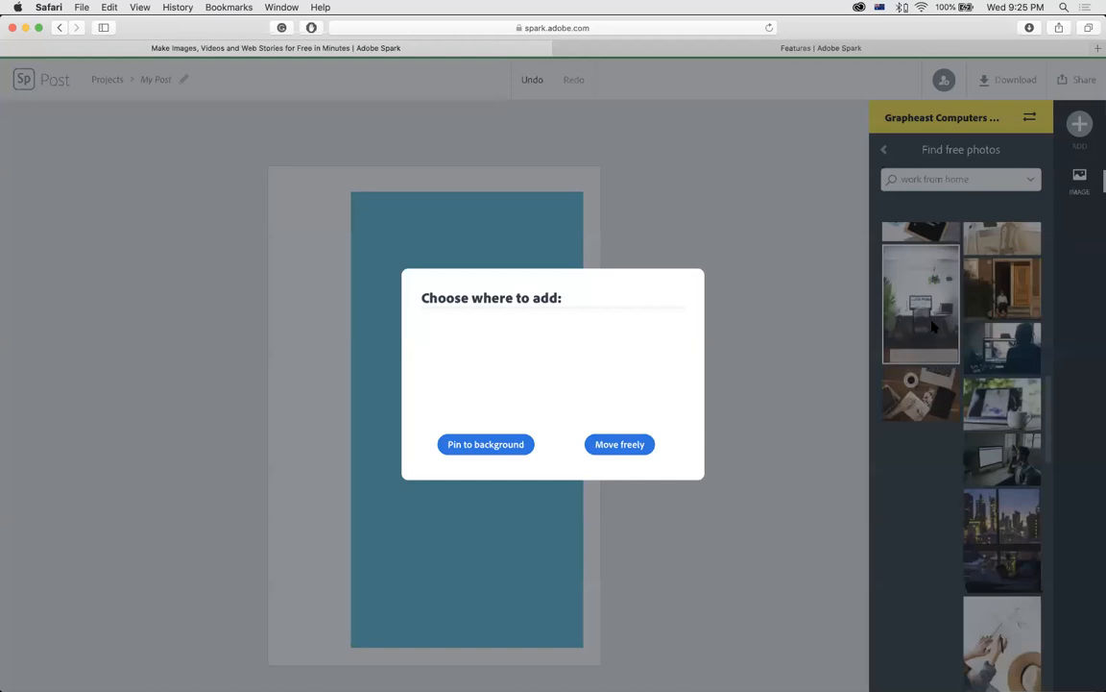
# Add the desk photo as a free element, enlarge it to fill the page, and lower its opacity.
pyautogui.click(619, 444)
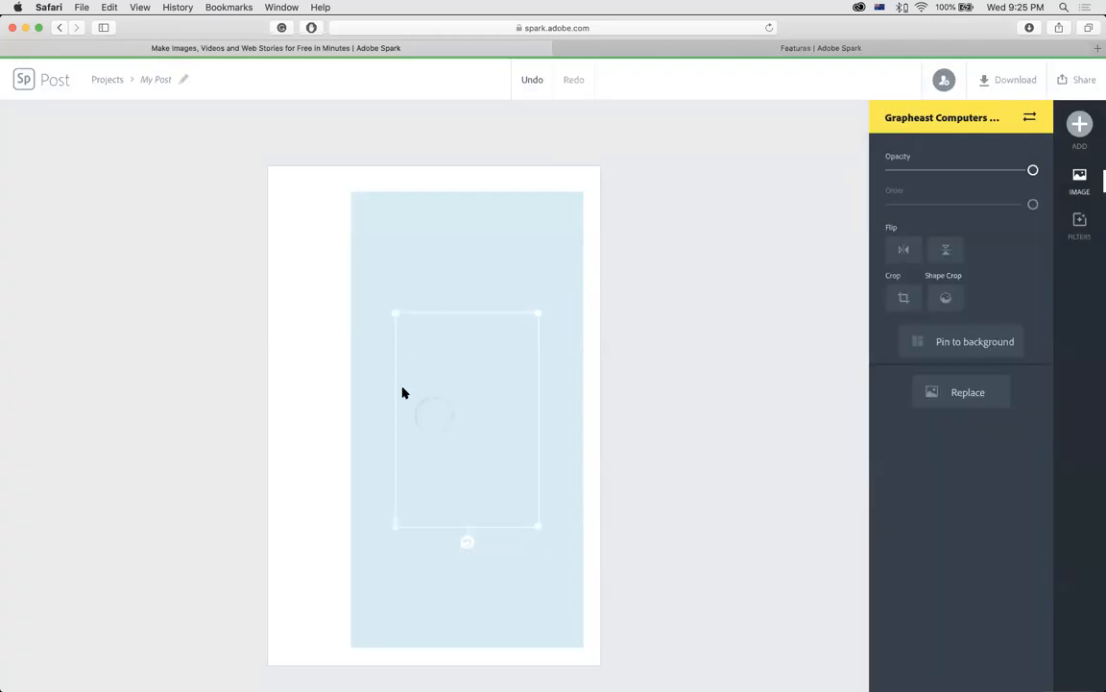
pyautogui.moveTo(407, 343); pyautogui.dragTo(328, 227)
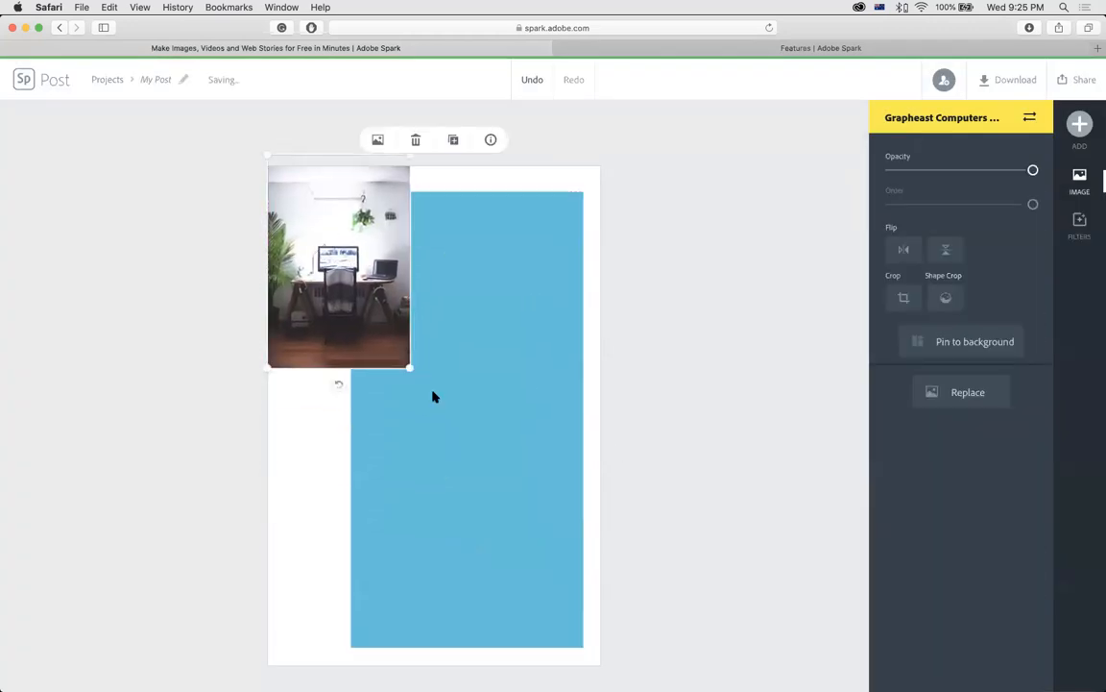
pyautogui.moveTo(410, 368); pyautogui.dragTo(619, 681)
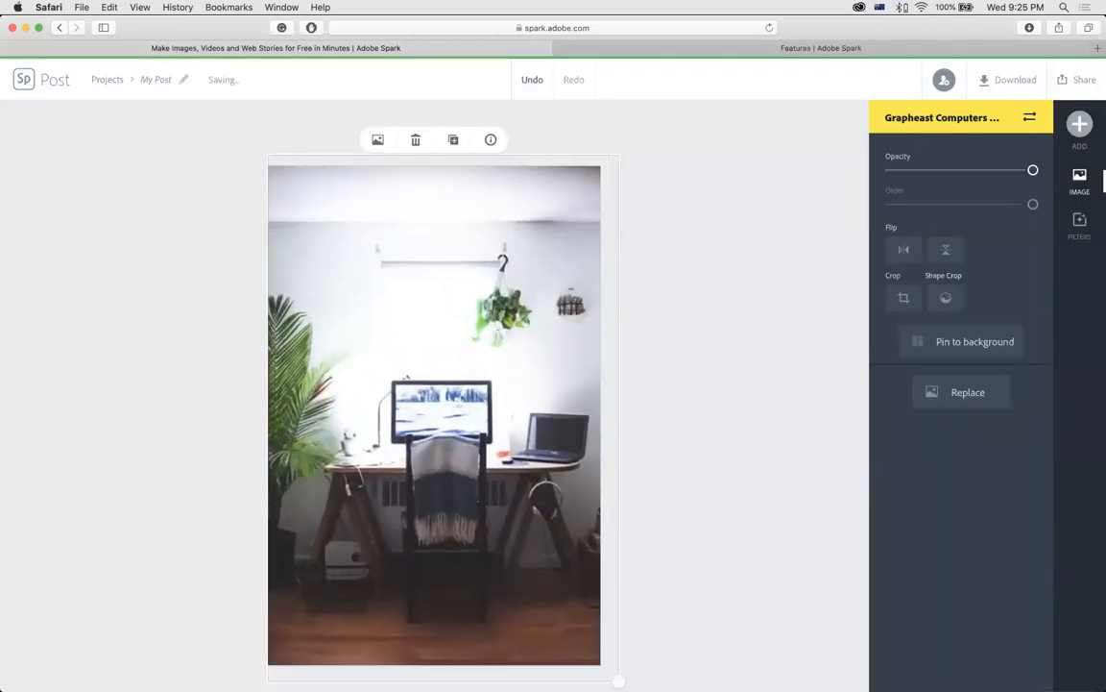
pyautogui.click(640, 239)
pyautogui.click(498, 213)
pyautogui.moveTo(970, 182)
pyautogui.mouseDown()
pyautogui.moveTo(941, 171)
pyautogui.moveTo(985, 186)
pyautogui.moveTo(986, 170)
pyautogui.mouseUp()
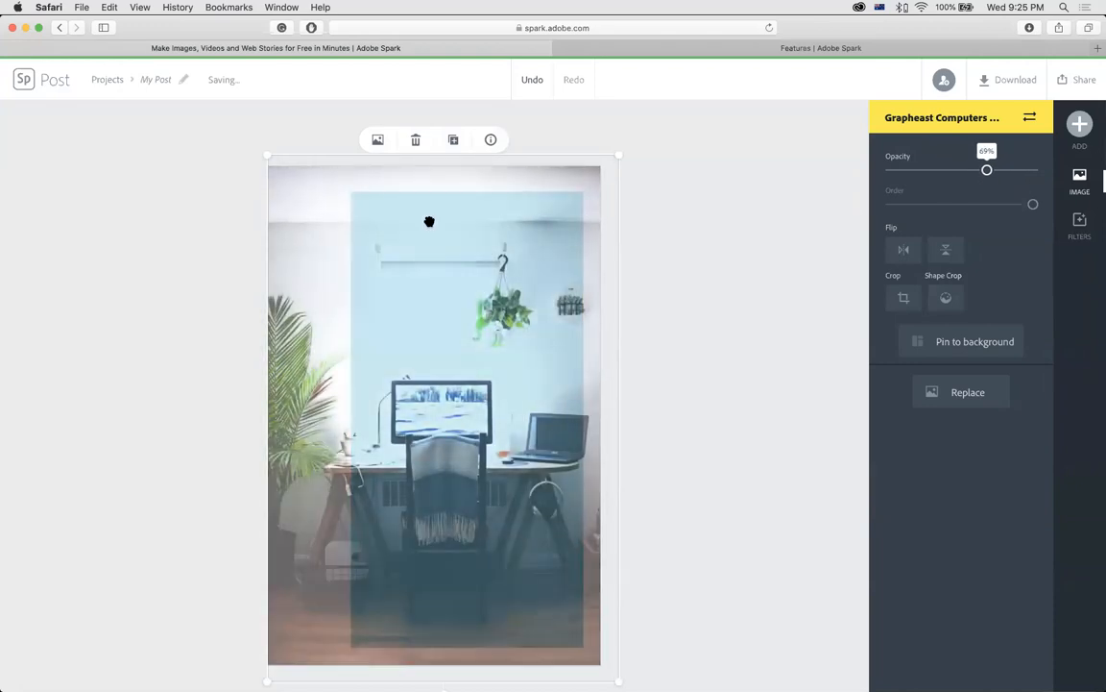
# Reposition the photo and the blue rectangle so the photo covers the whole page.
pyautogui.moveTo(388, 185); pyautogui.dragTo(232, 183)
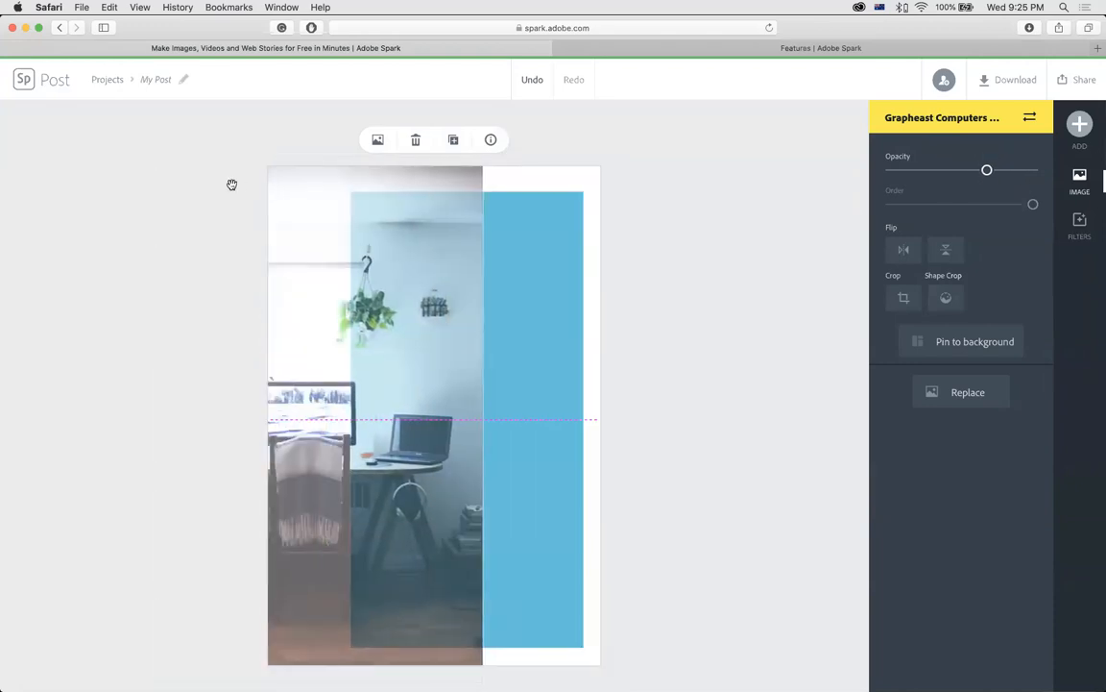
pyautogui.click(552, 227)
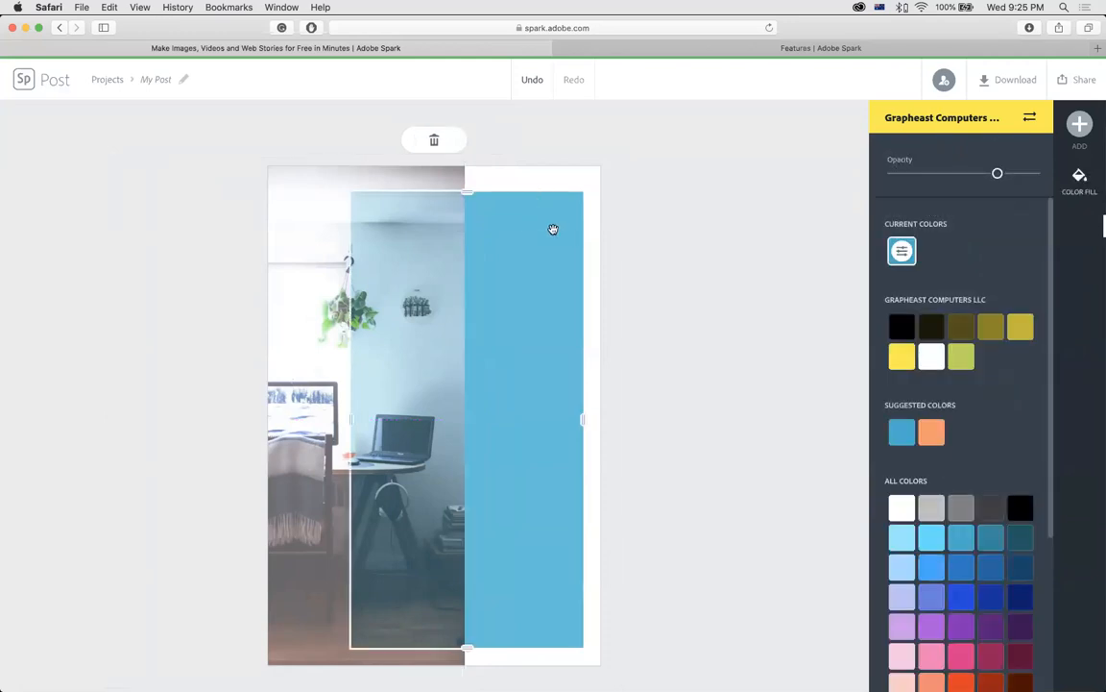
pyautogui.moveTo(531, 235)
pyautogui.mouseDown()
pyautogui.moveTo(576, 239)
pyautogui.moveTo(542, 241)
pyautogui.mouseUp()
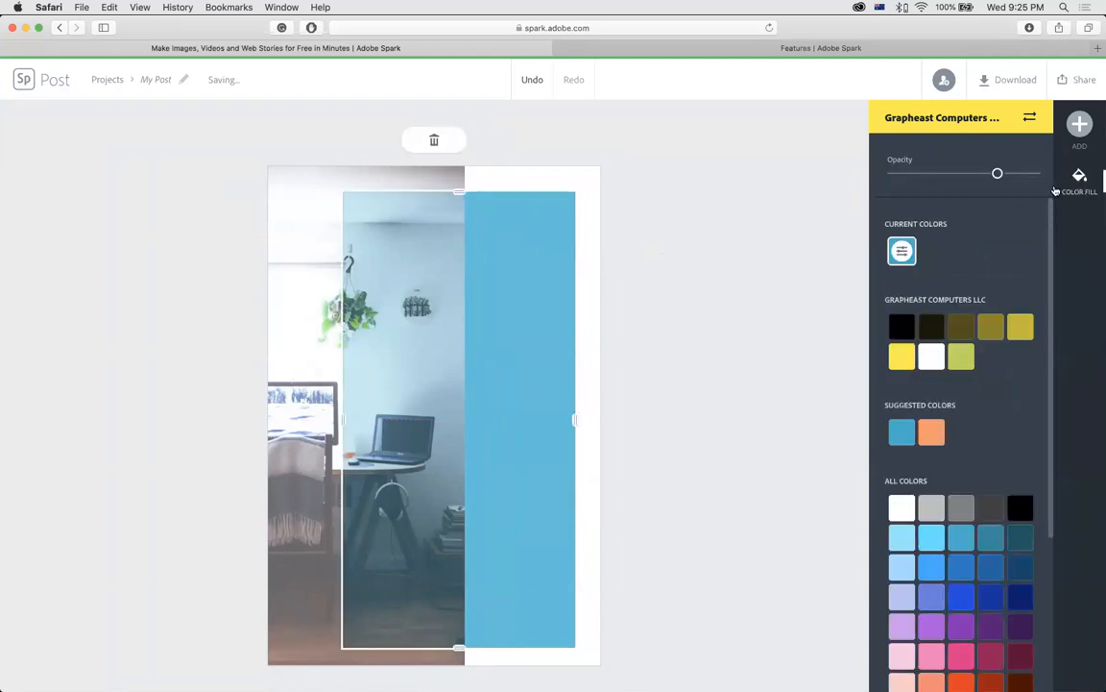
pyautogui.moveTo(493, 240); pyautogui.dragTo(500, 244)
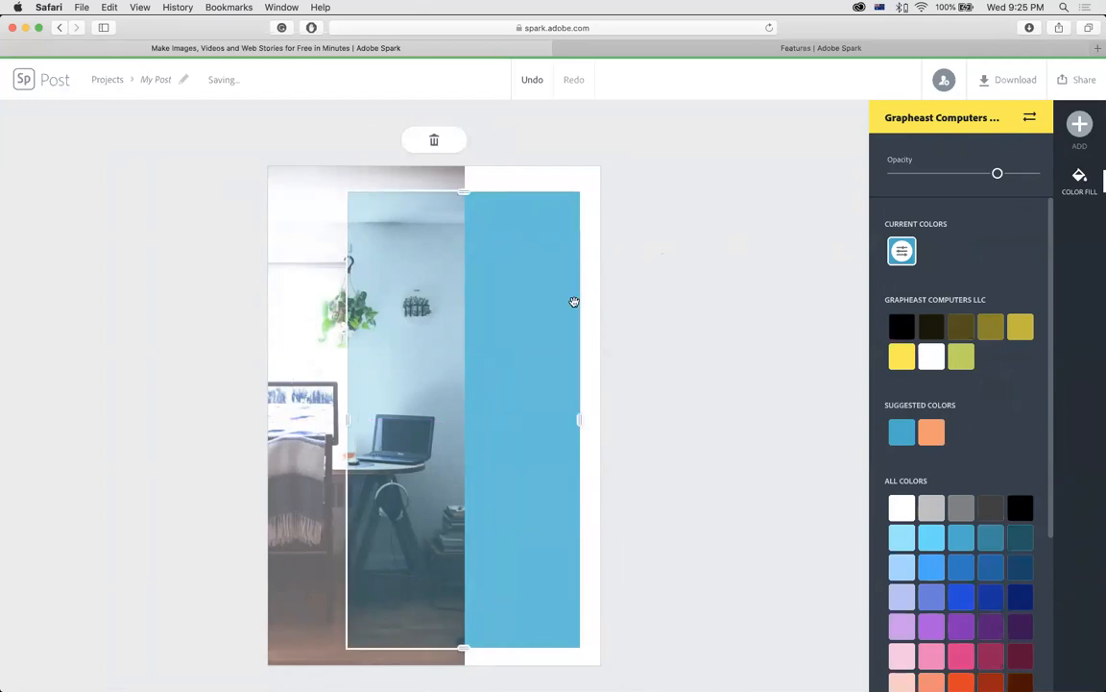
pyautogui.moveTo(282, 217); pyautogui.dragTo(416, 222)
# Set the desk photo to 100% opacity and pin it as the post background.
pyautogui.click(280, 263)
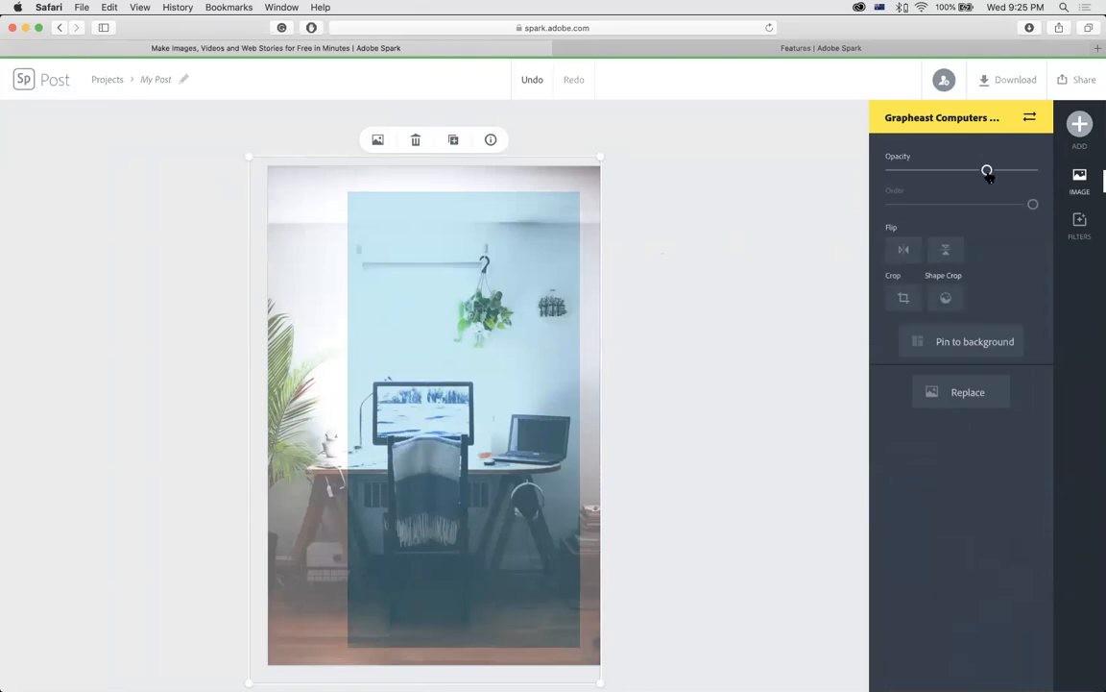
pyautogui.moveTo(998, 171); pyautogui.dragTo(1033, 173)
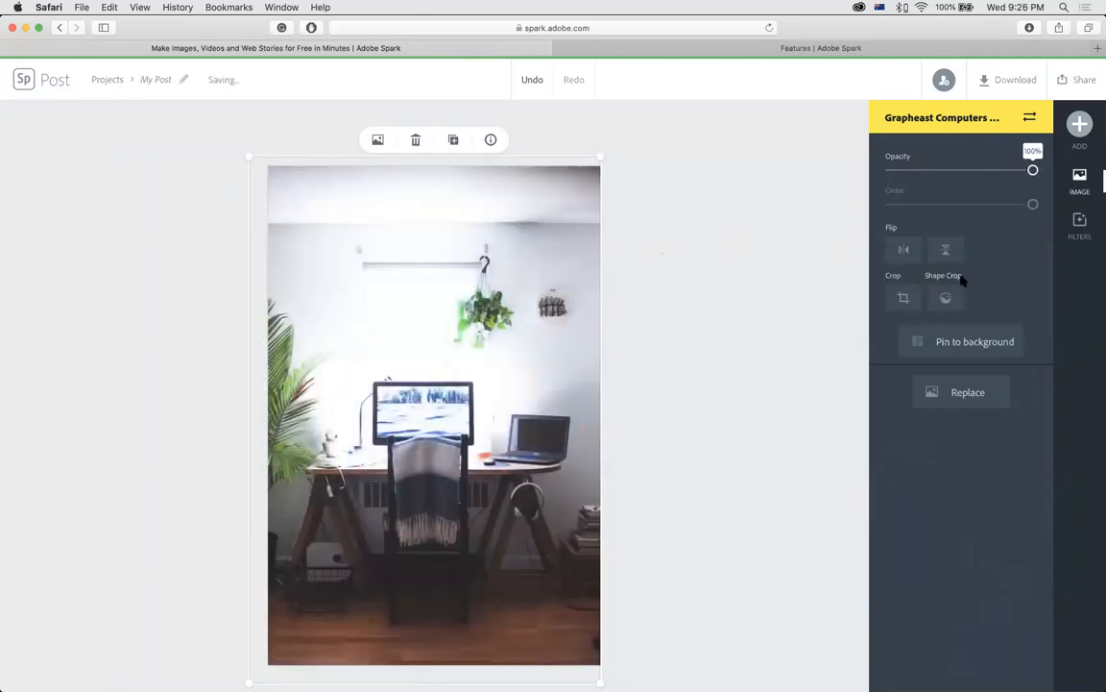
pyautogui.click(946, 350)
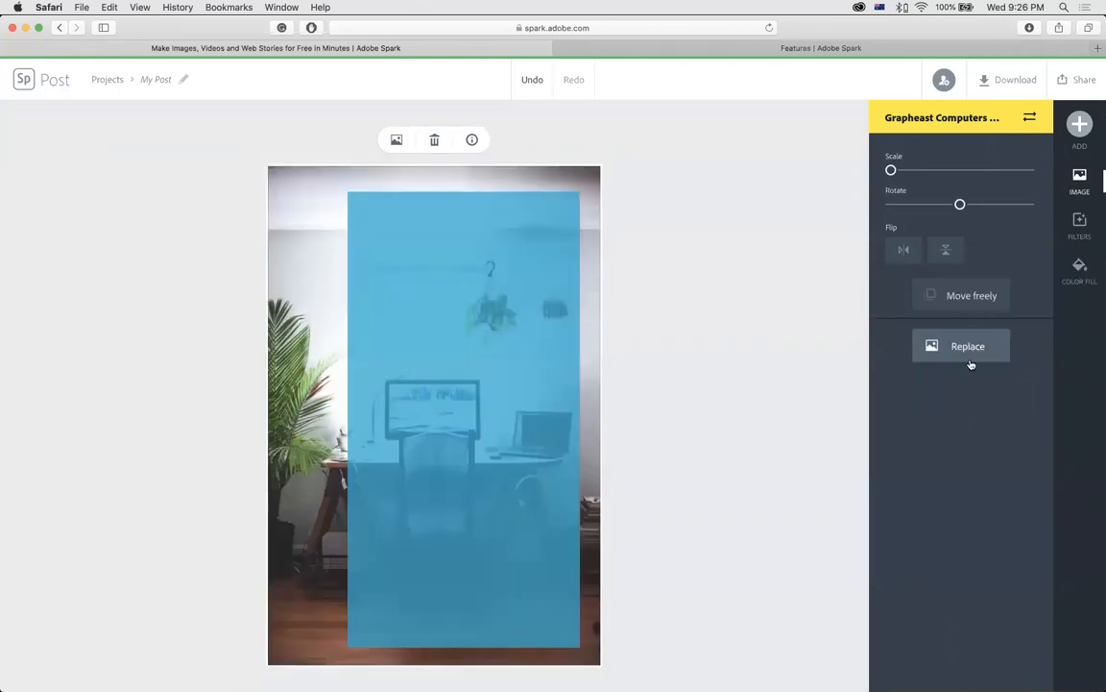
pyautogui.click(487, 339)
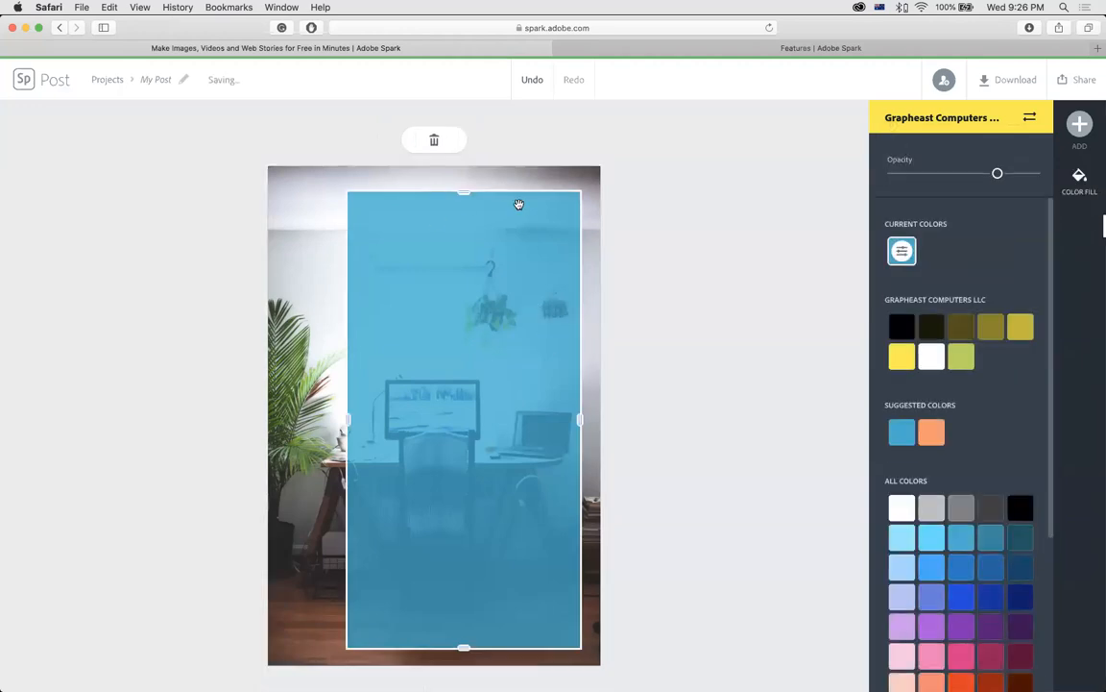
# Lower the blue block's opacity and add a new text reading 'العمل من المنزل ليس متعة'.
pyautogui.moveTo(999, 174); pyautogui.dragTo(978, 174)
pyautogui.click(739, 255)
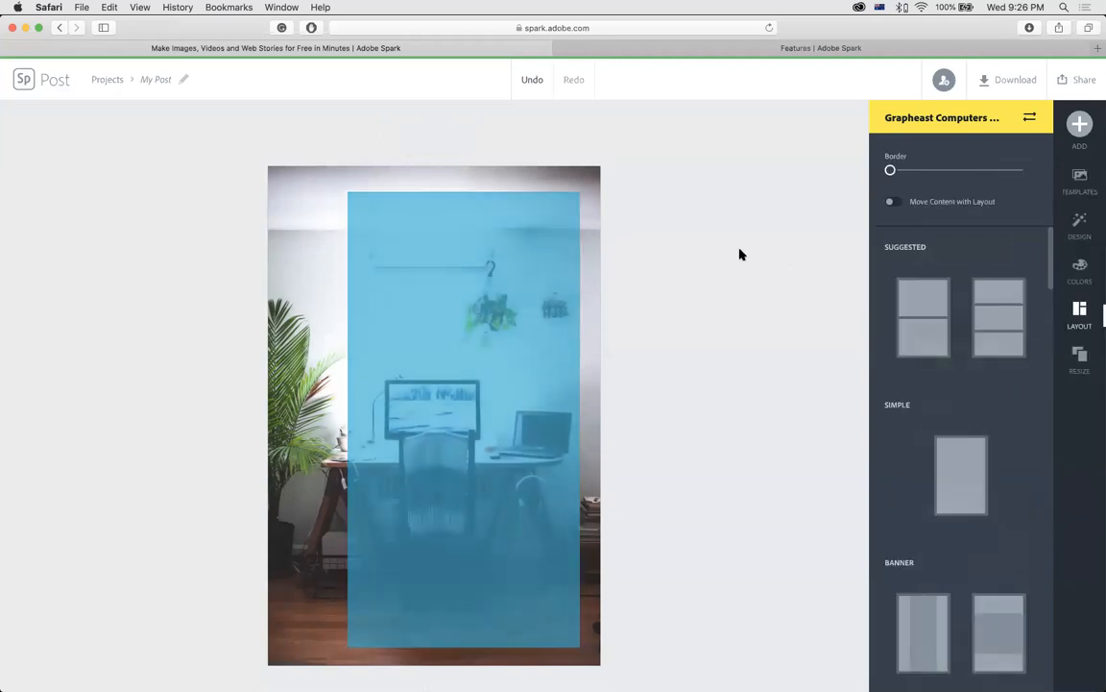
pyautogui.click(1082, 130)
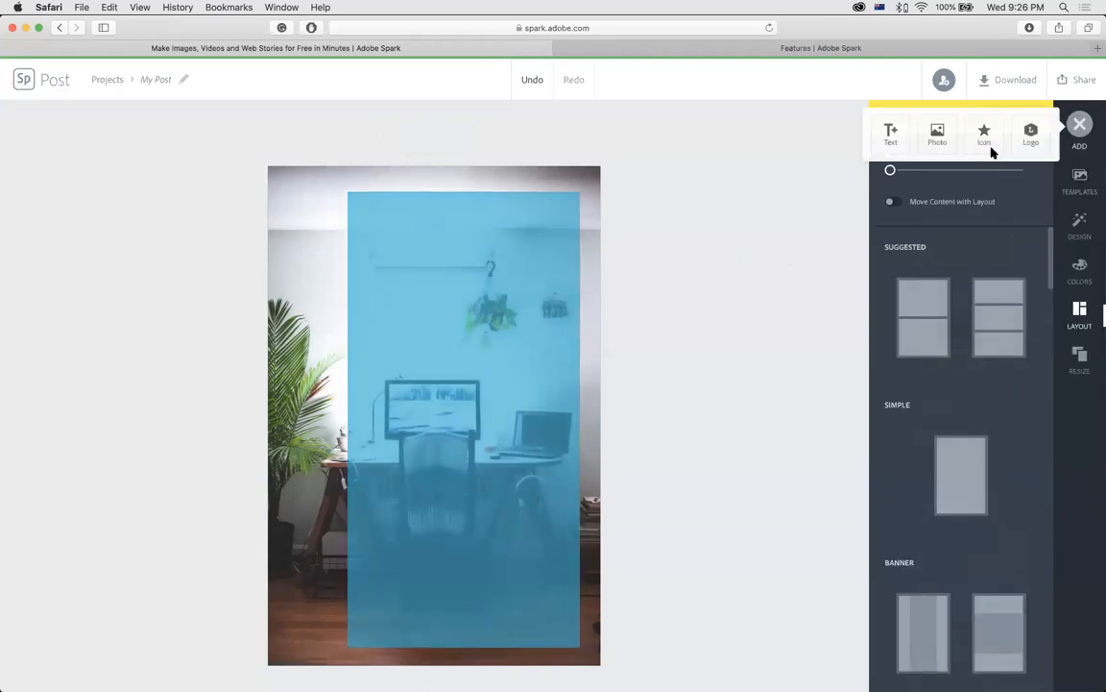
pyautogui.click(884, 143)
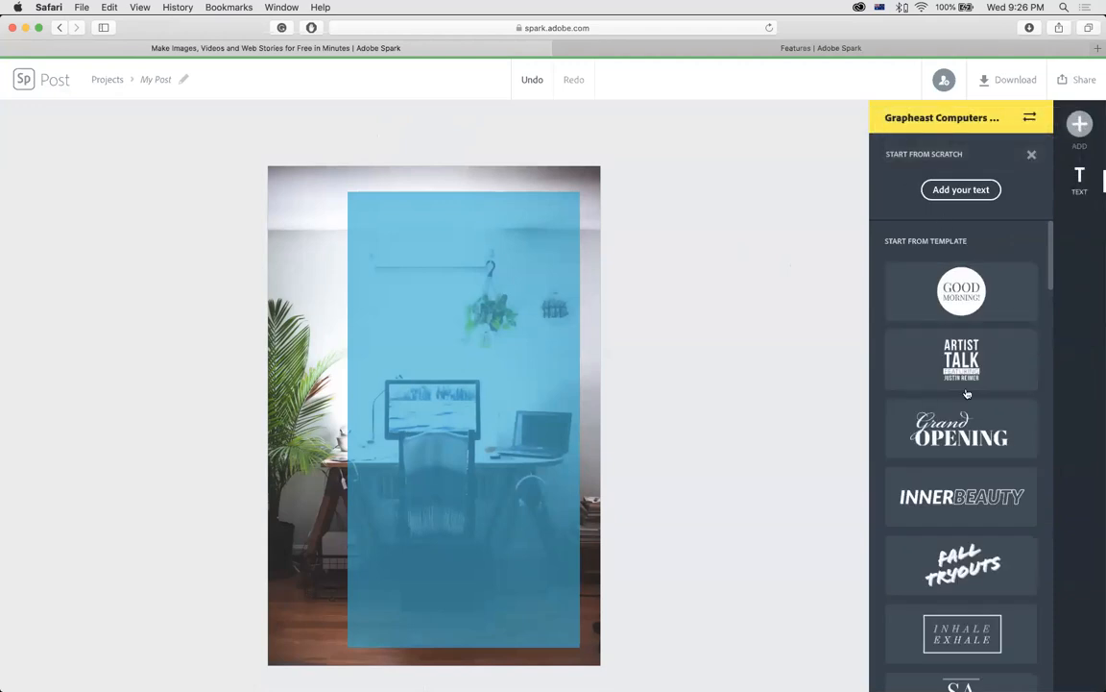
pyautogui.click(959, 192)
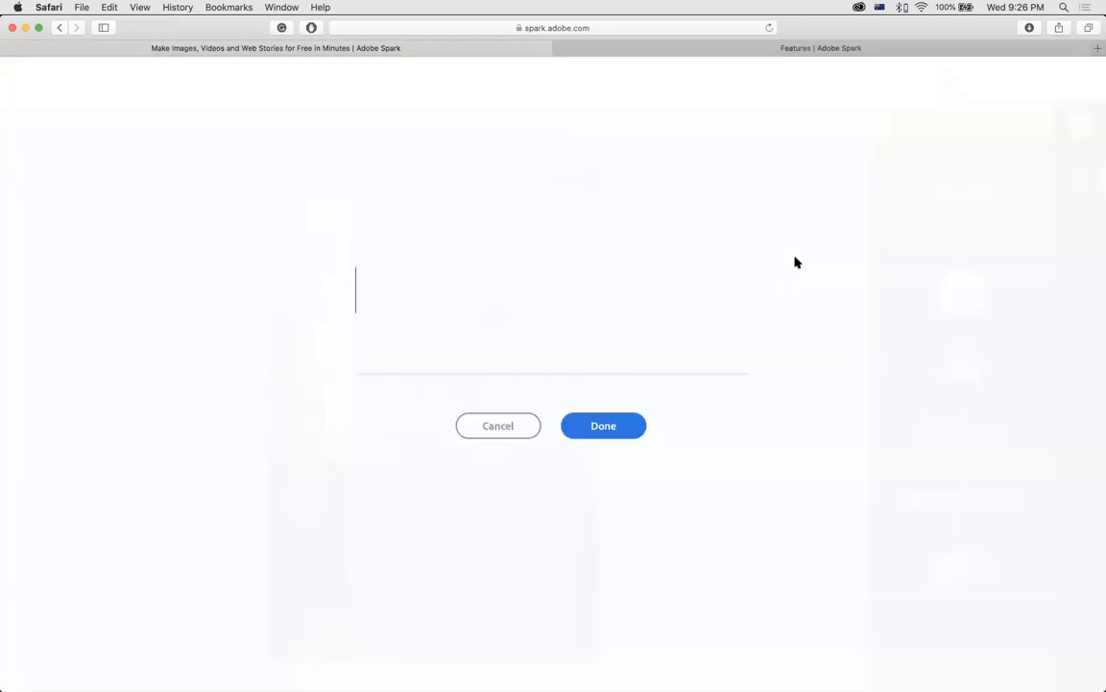
pyautogui.write('بالعربي')
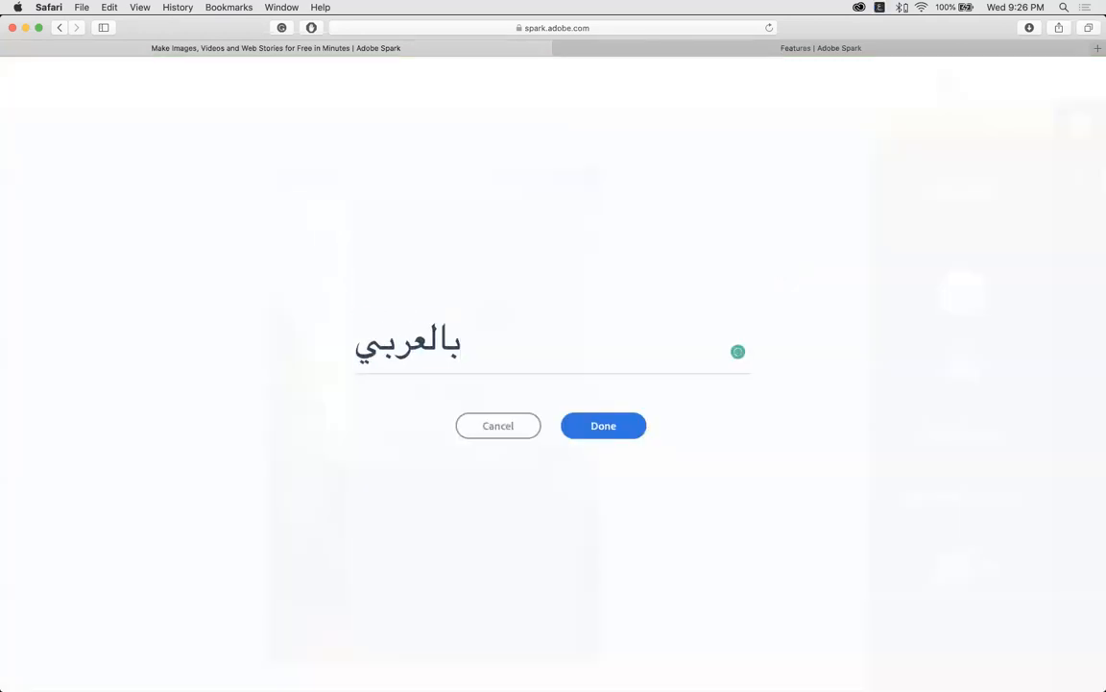
pyautogui.doubleClick(363, 356)
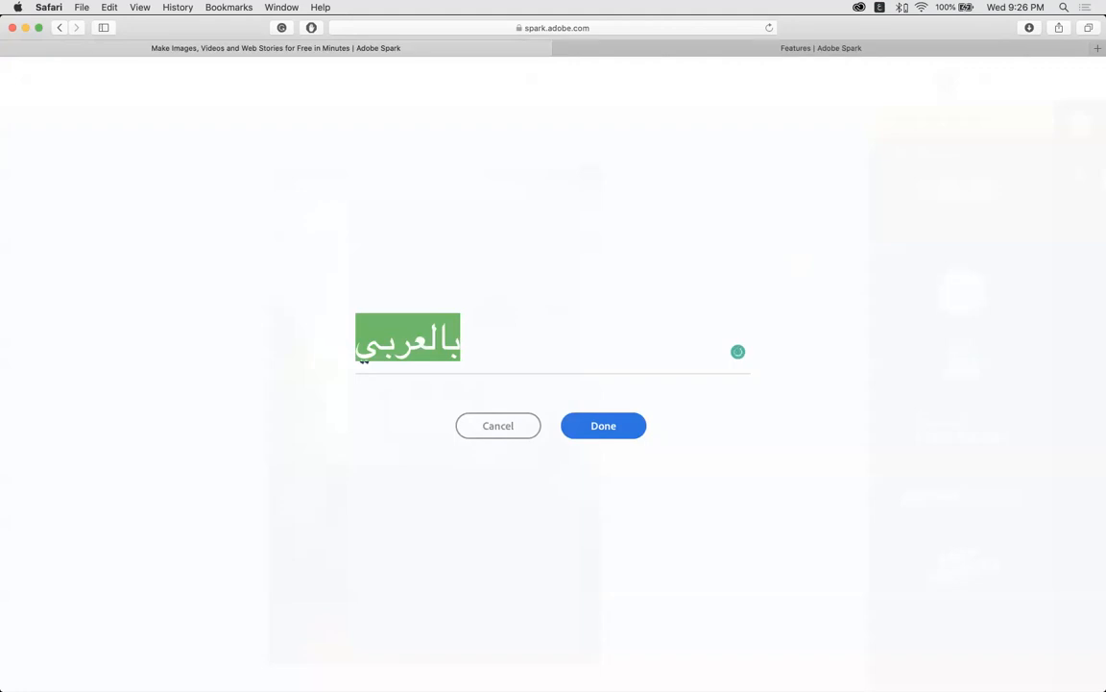
pyautogui.write('العمل من المنزل ليس متعة')
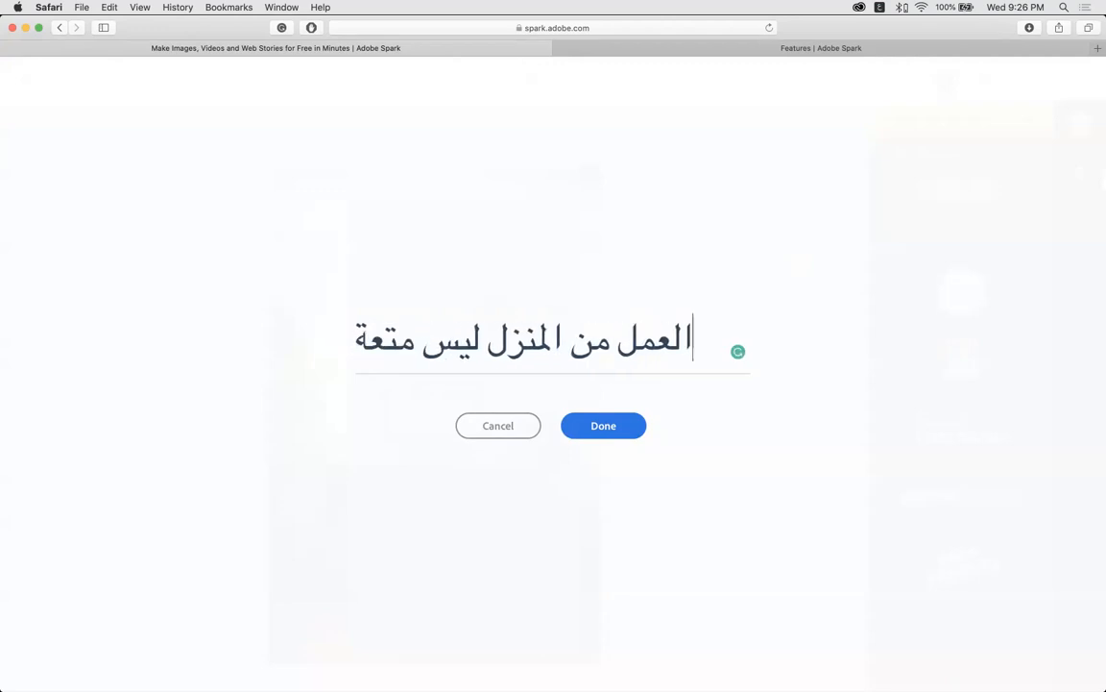
# Resize the Arabic headline onto two lines at the top and shorten the blue block to fit behind it.
pyautogui.click(612, 424)
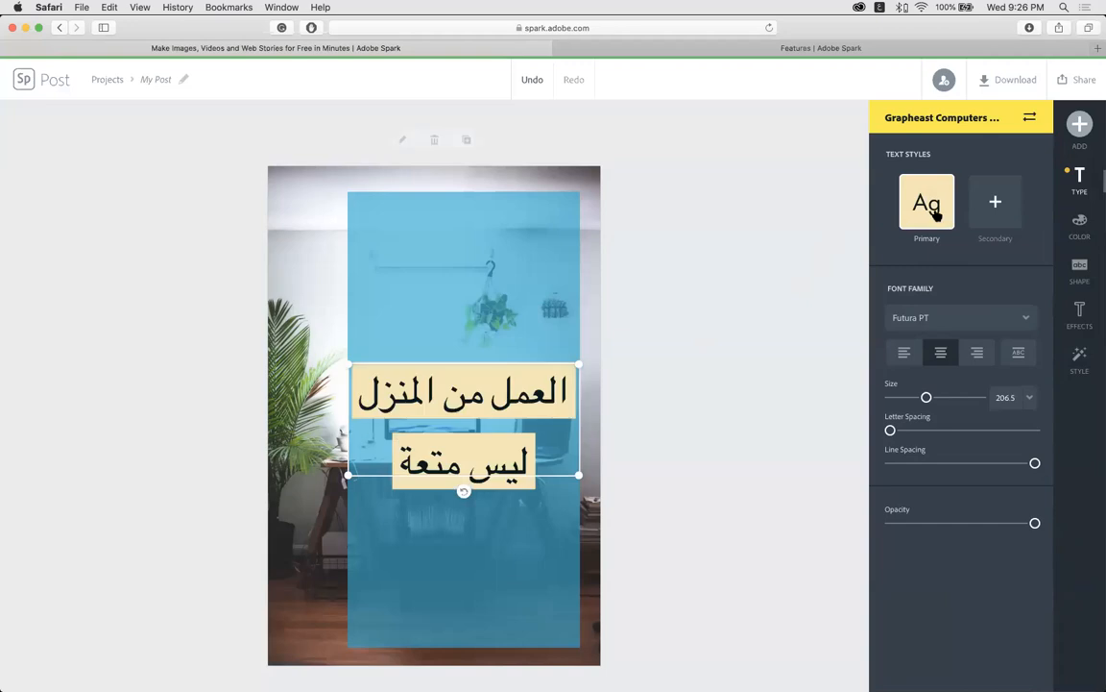
pyautogui.moveTo(576, 365); pyautogui.dragTo(546, 239)
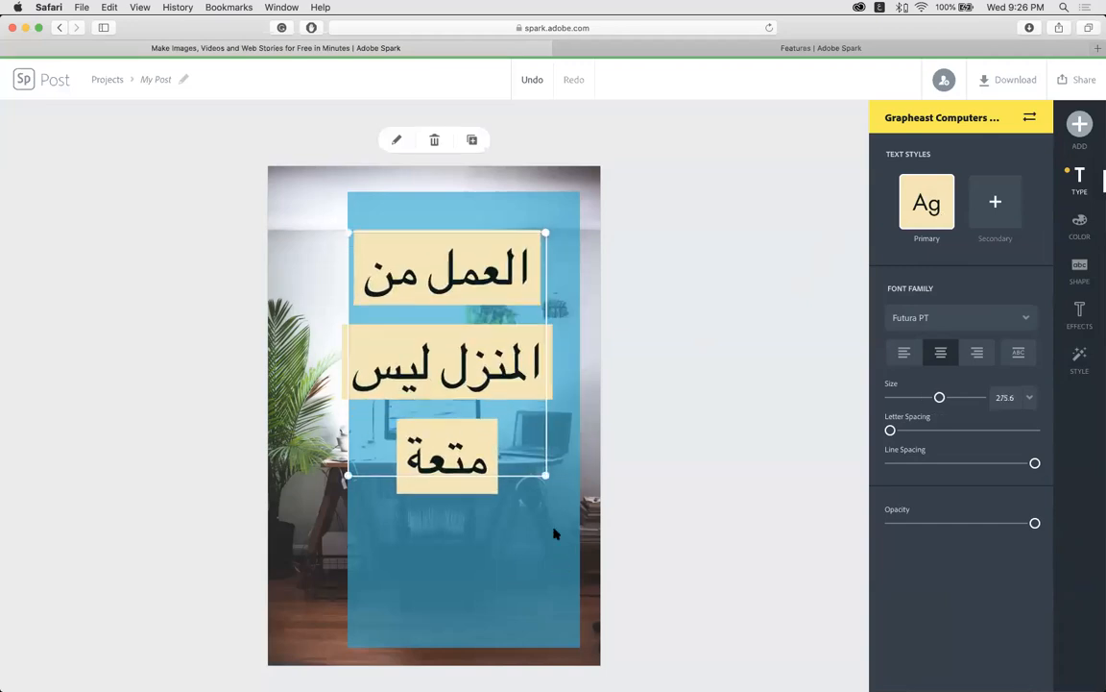
pyautogui.moveTo(566, 564); pyautogui.dragTo(556, 563)
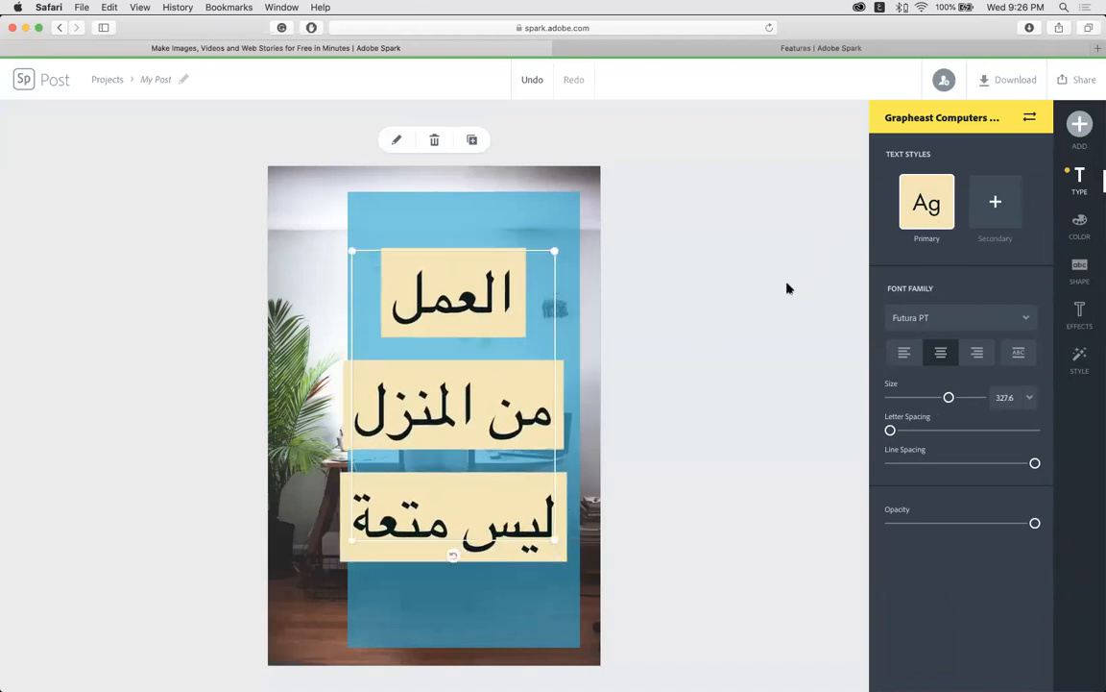
pyautogui.moveTo(948, 398); pyautogui.dragTo(929, 398)
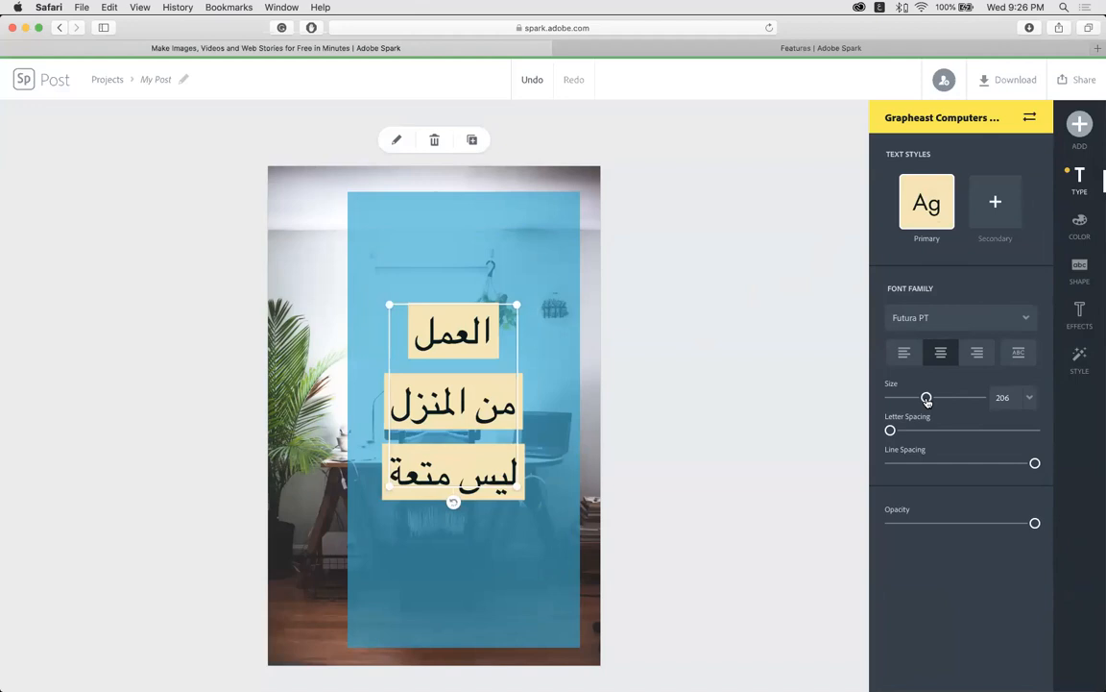
pyautogui.moveTo(448, 361); pyautogui.dragTo(488, 271)
pyautogui.moveTo(420, 410); pyautogui.dragTo(363, 300)
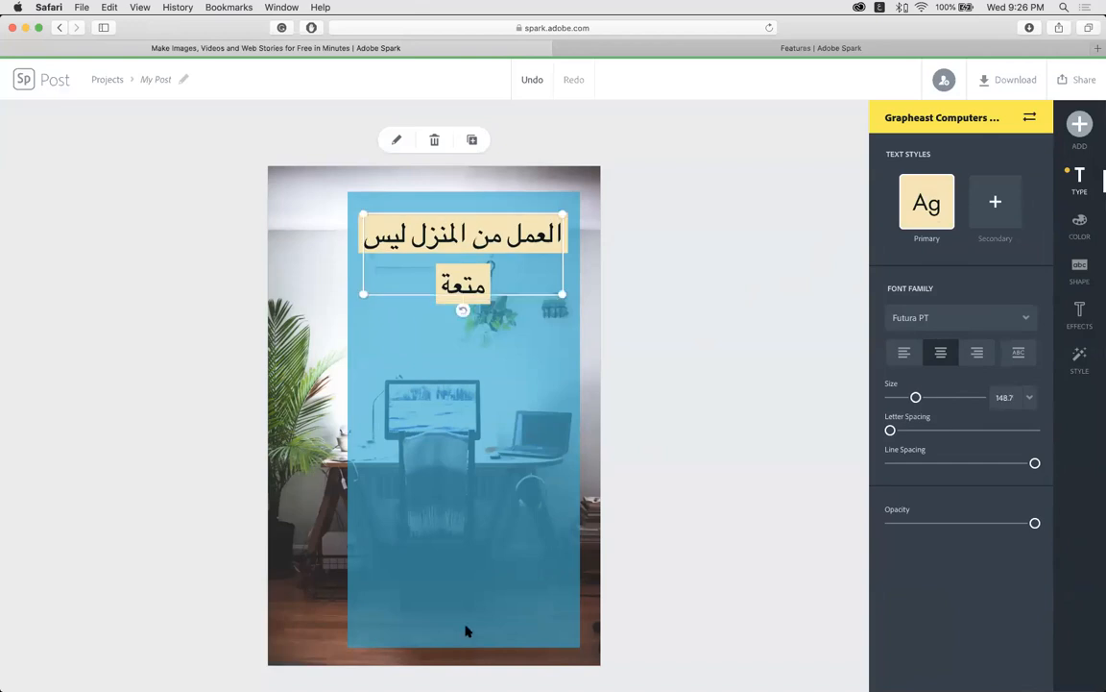
pyautogui.click(420, 592)
pyautogui.moveTo(464, 648); pyautogui.dragTo(462, 338)
# Try the Banner and Simple layouts, then apply the first suggested layout with blue panel above photo.
pyautogui.click(646, 394)
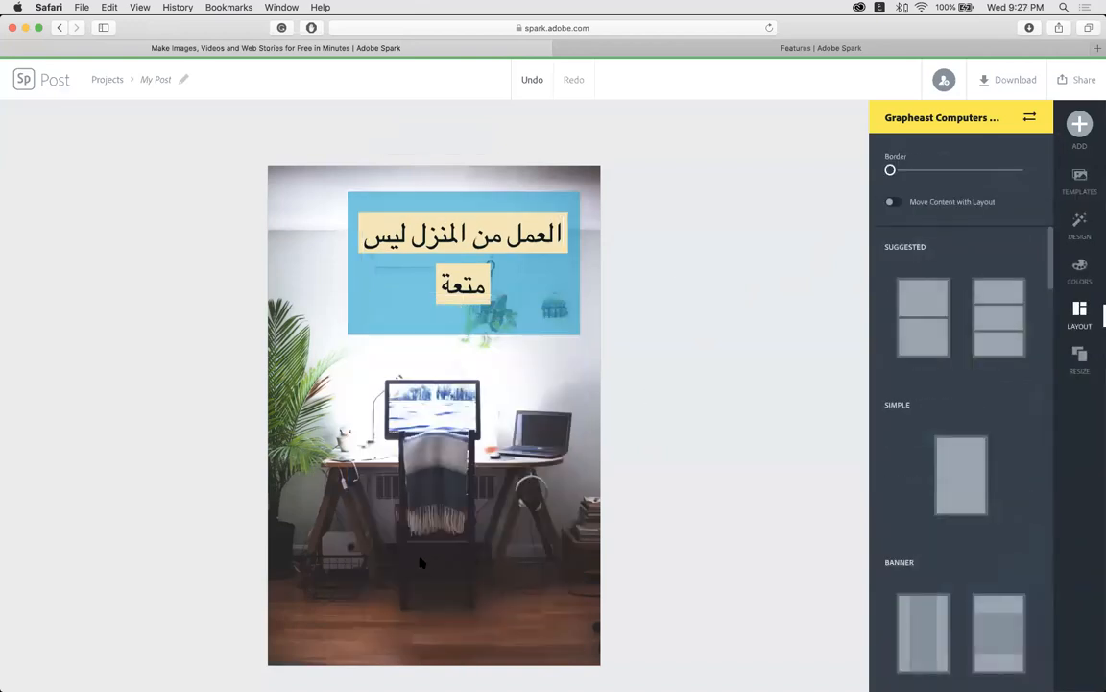
pyautogui.click(1010, 637)
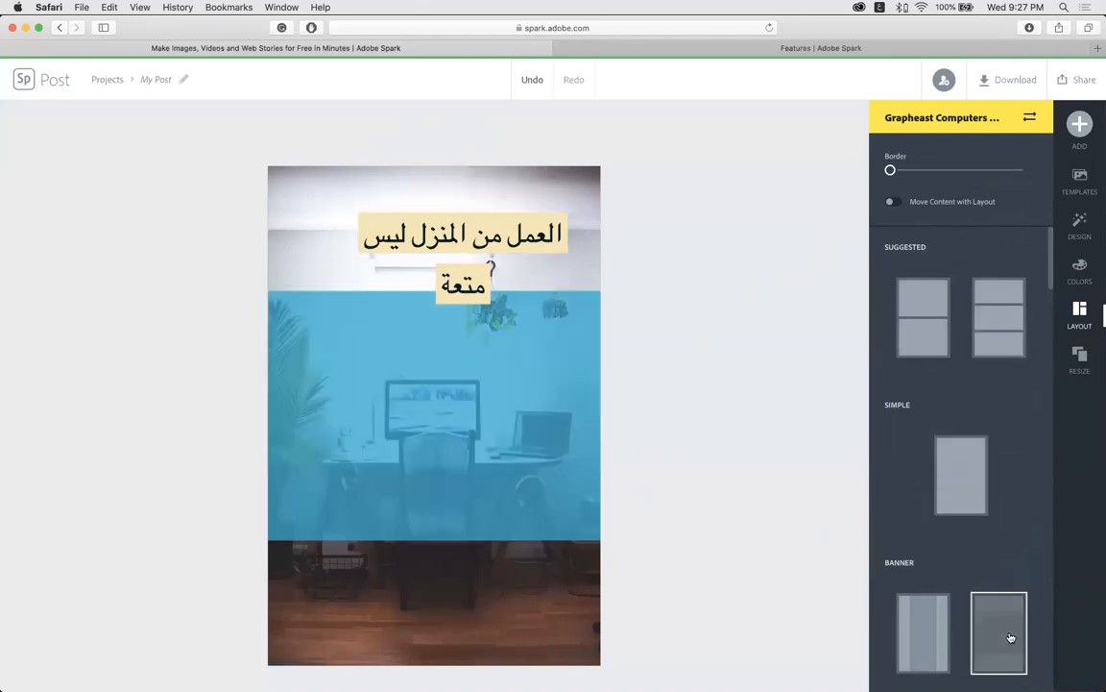
pyautogui.click(959, 638)
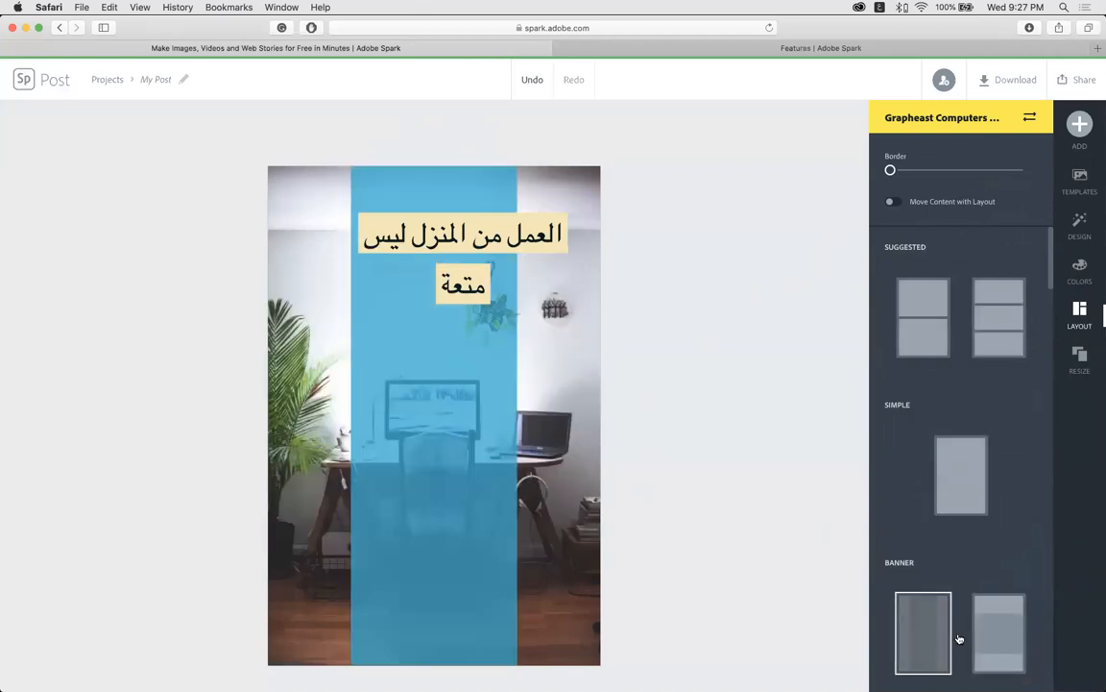
pyautogui.click(978, 484)
pyautogui.click(936, 339)
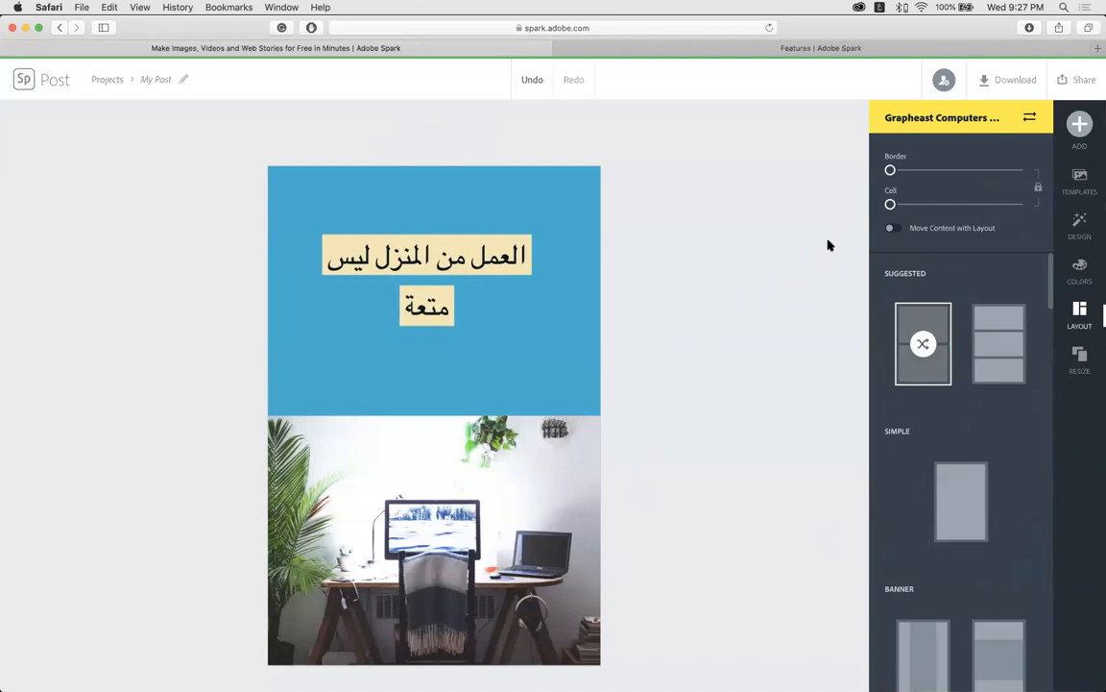
# Publish the post and copy its share link.
pyautogui.click(1081, 83)
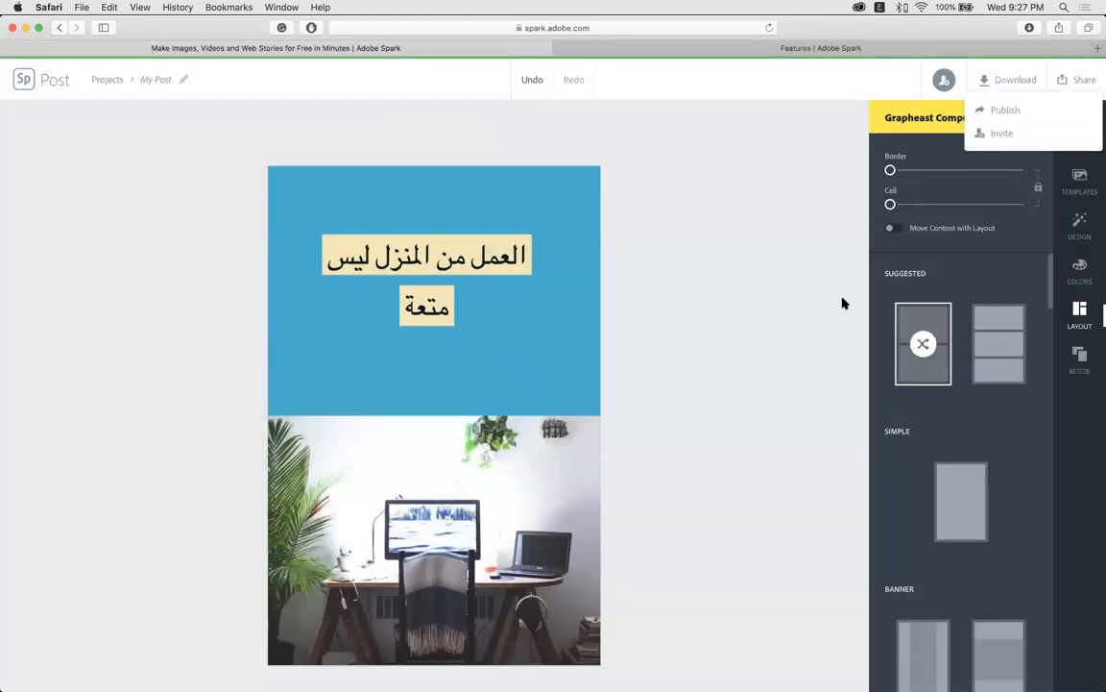
pyautogui.click(999, 111)
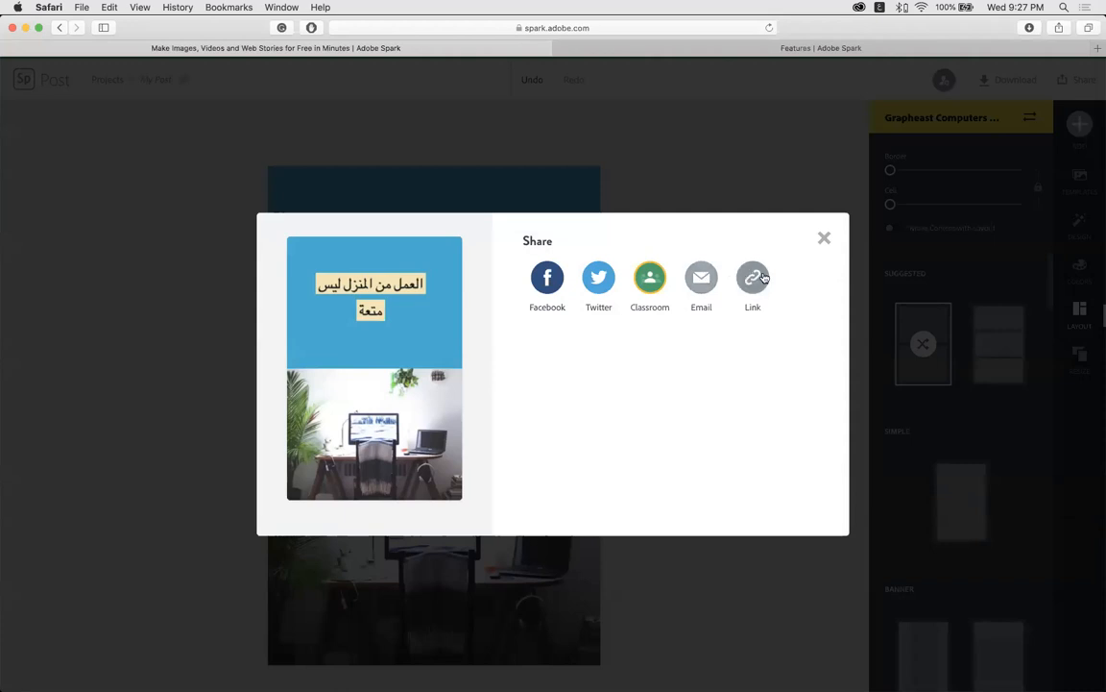
pyautogui.click(759, 278)
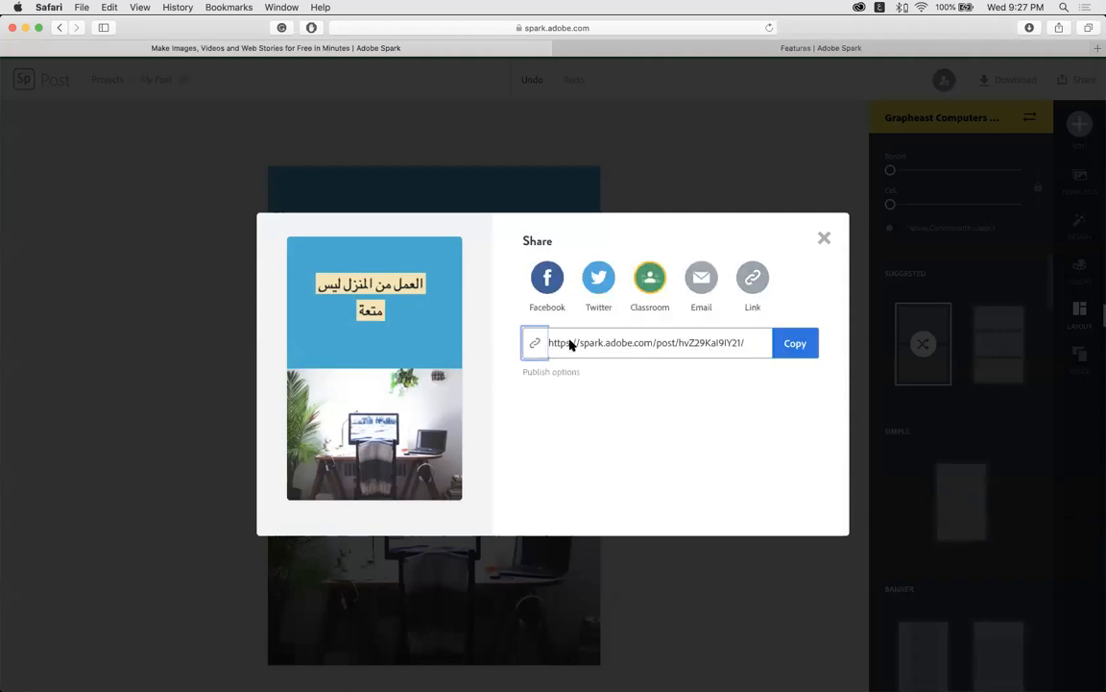
pyautogui.click(789, 344)
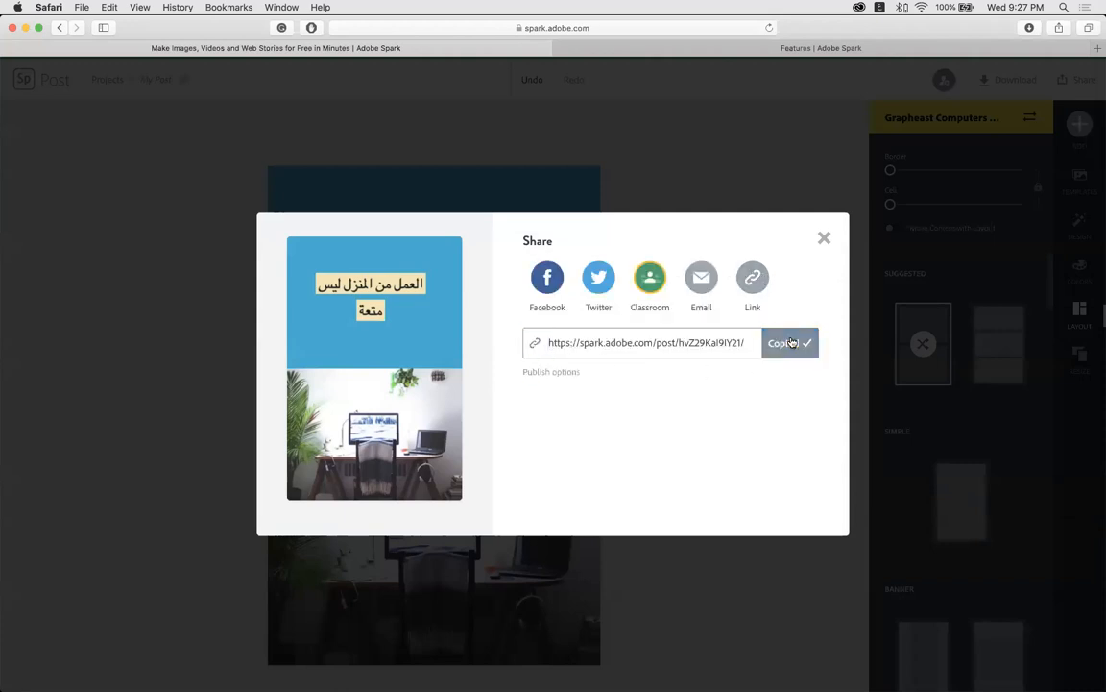
# Set the publish category to Education with author credit on, update and copy the link, then close.
pyautogui.click(554, 375)
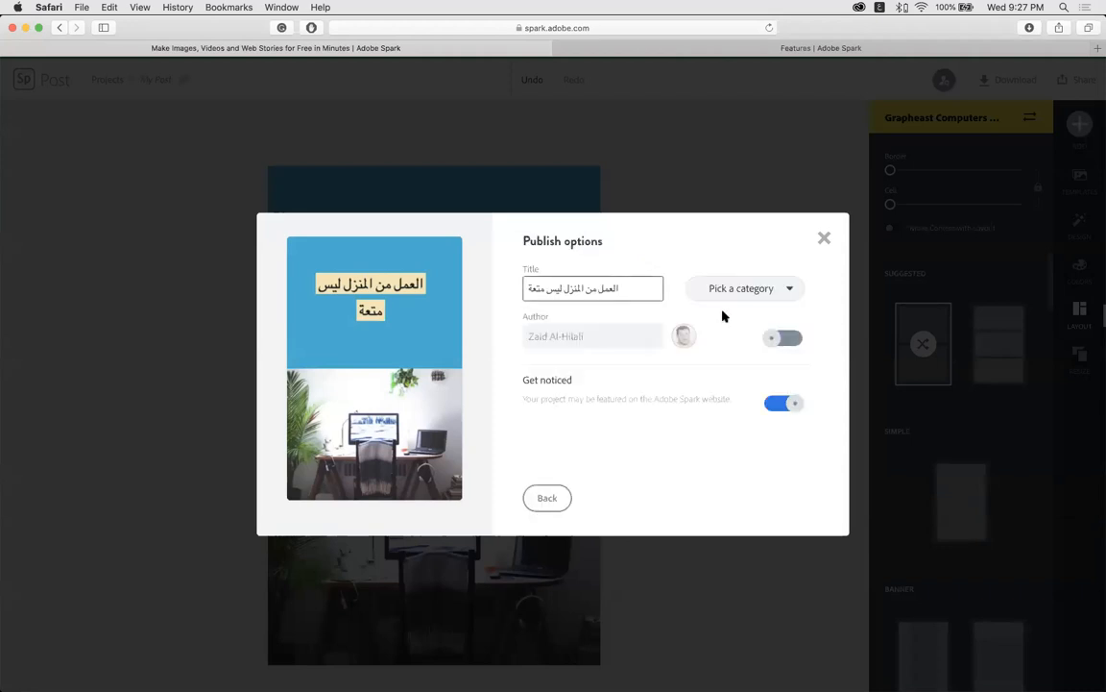
pyautogui.click(751, 290)
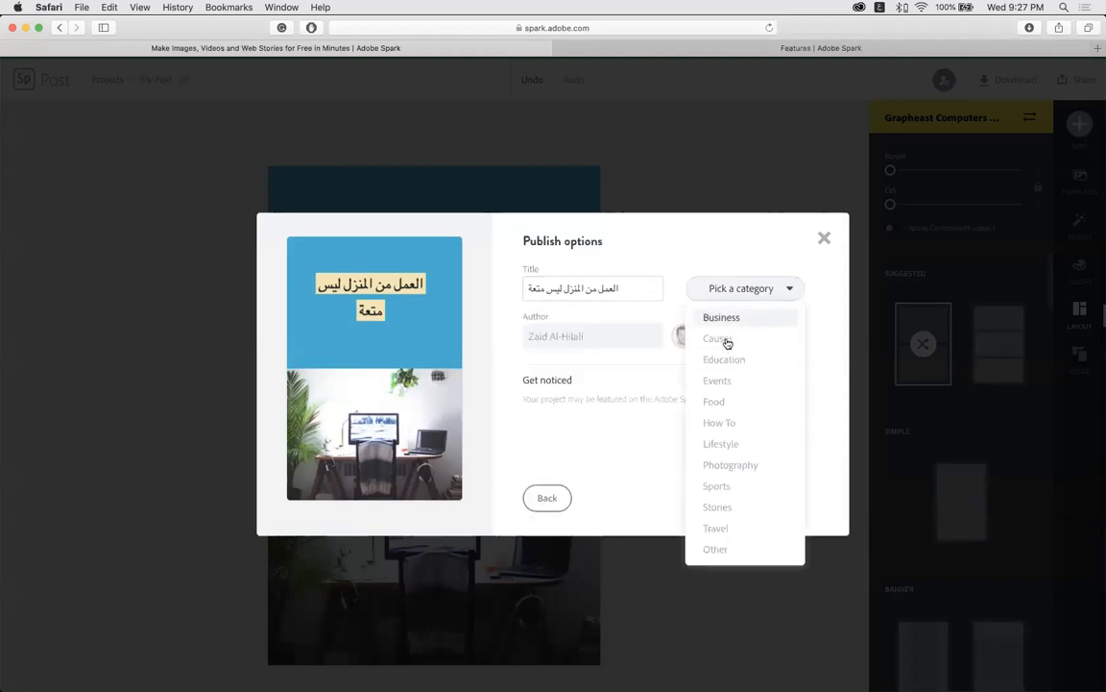
pyautogui.click(729, 362)
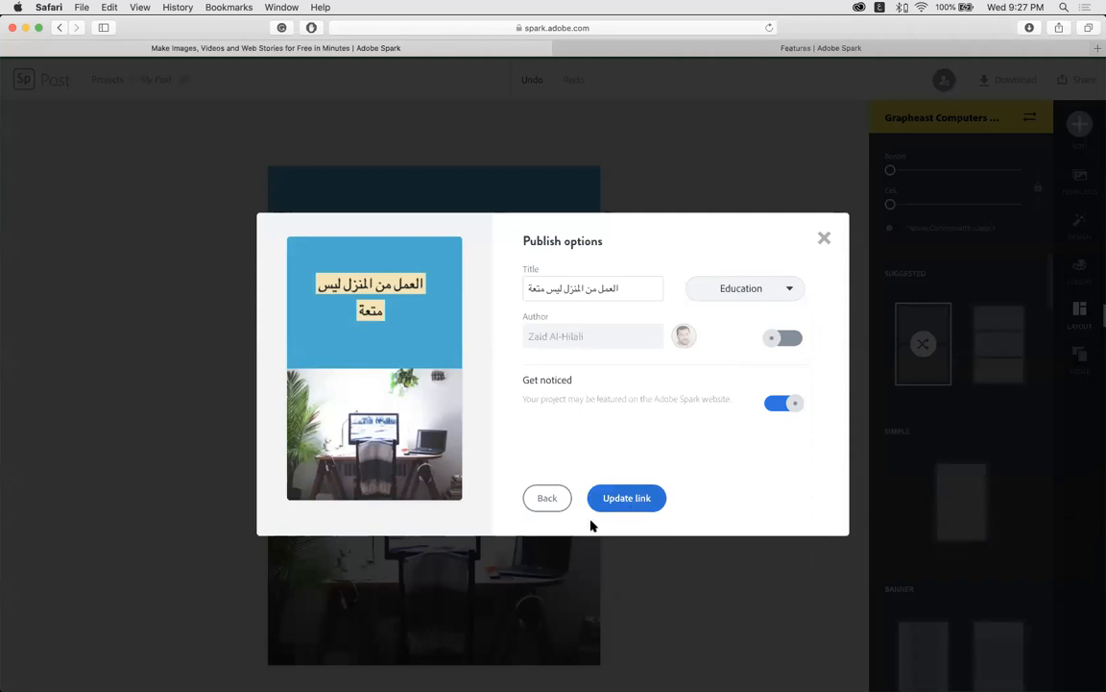
pyautogui.click(774, 337)
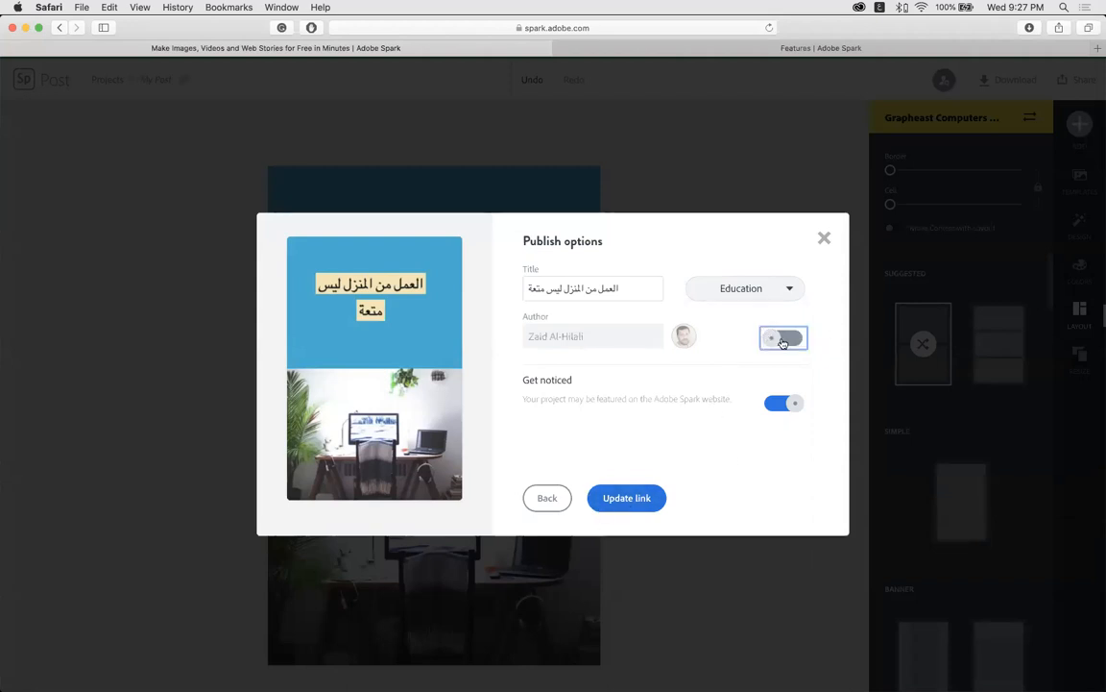
pyautogui.click(783, 340)
pyautogui.click(782, 342)
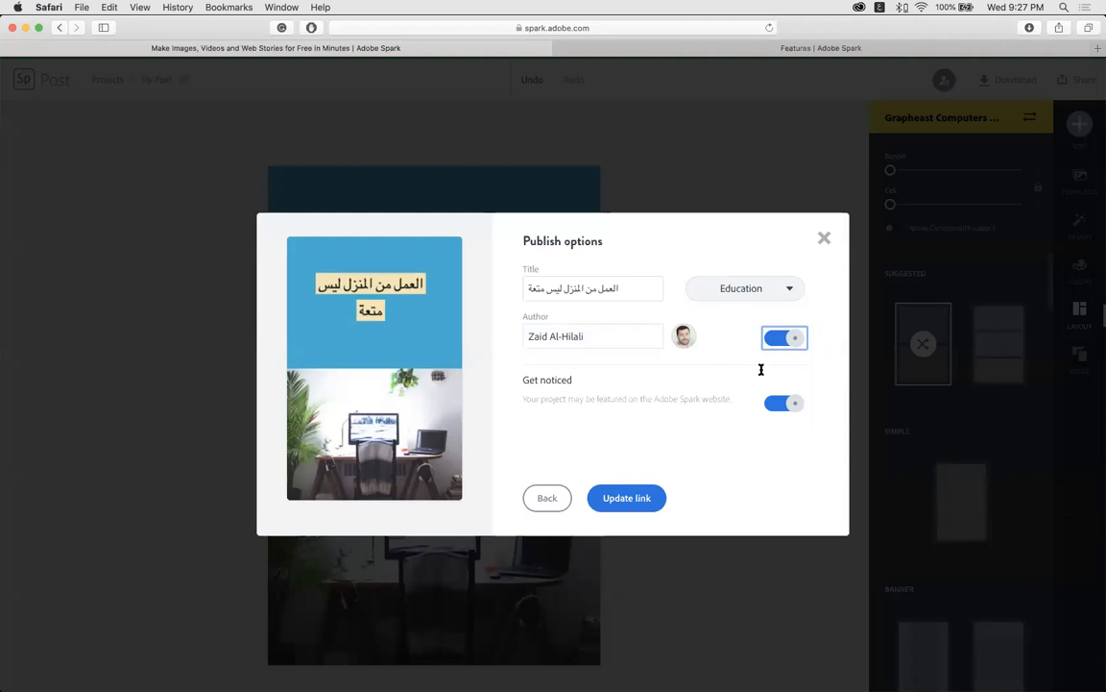
pyautogui.click(626, 499)
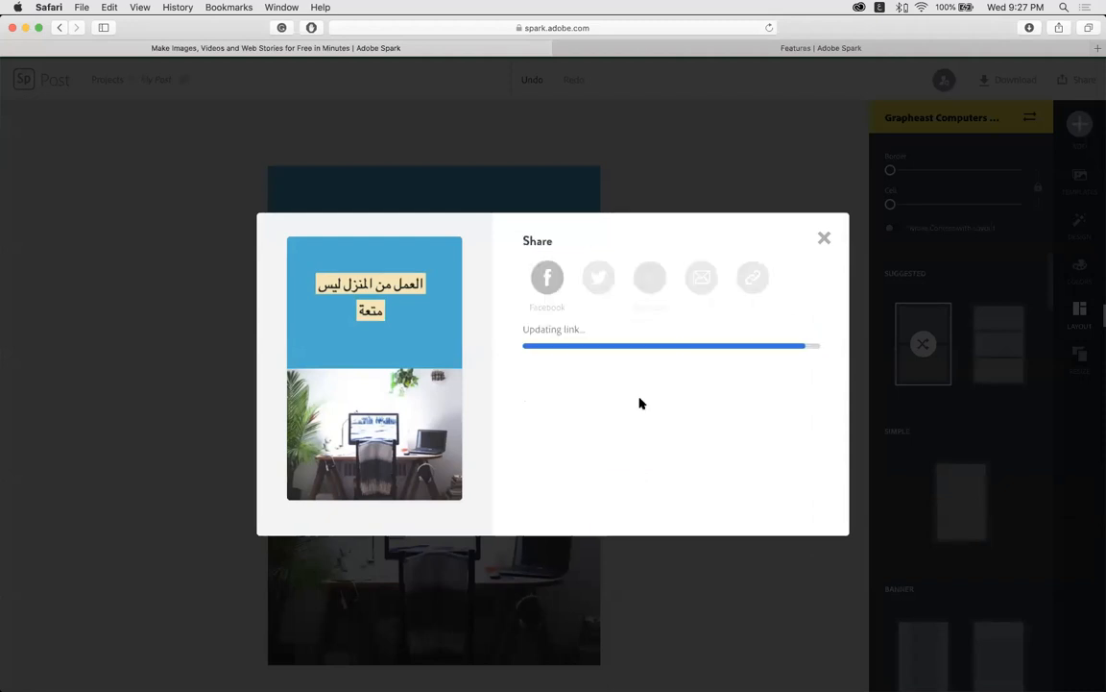
pyautogui.click(790, 345)
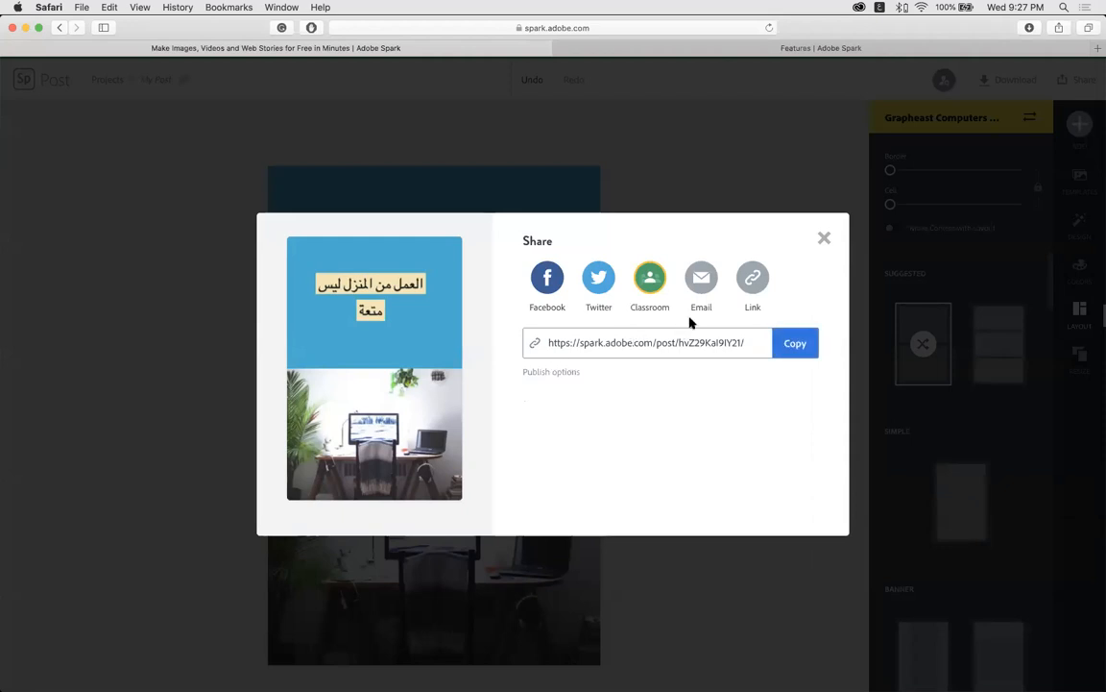
pyautogui.click(825, 240)
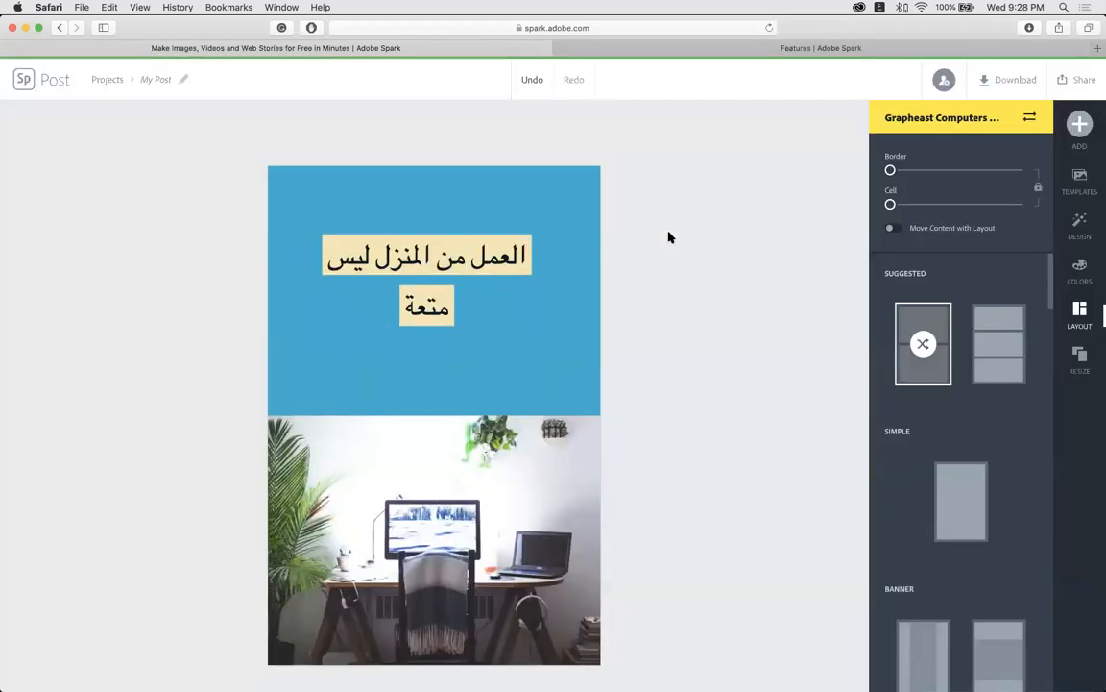
# Switch to the Adobe Spark Features browser tab and bring up the app switcher.
pyautogui.click(662, 58)
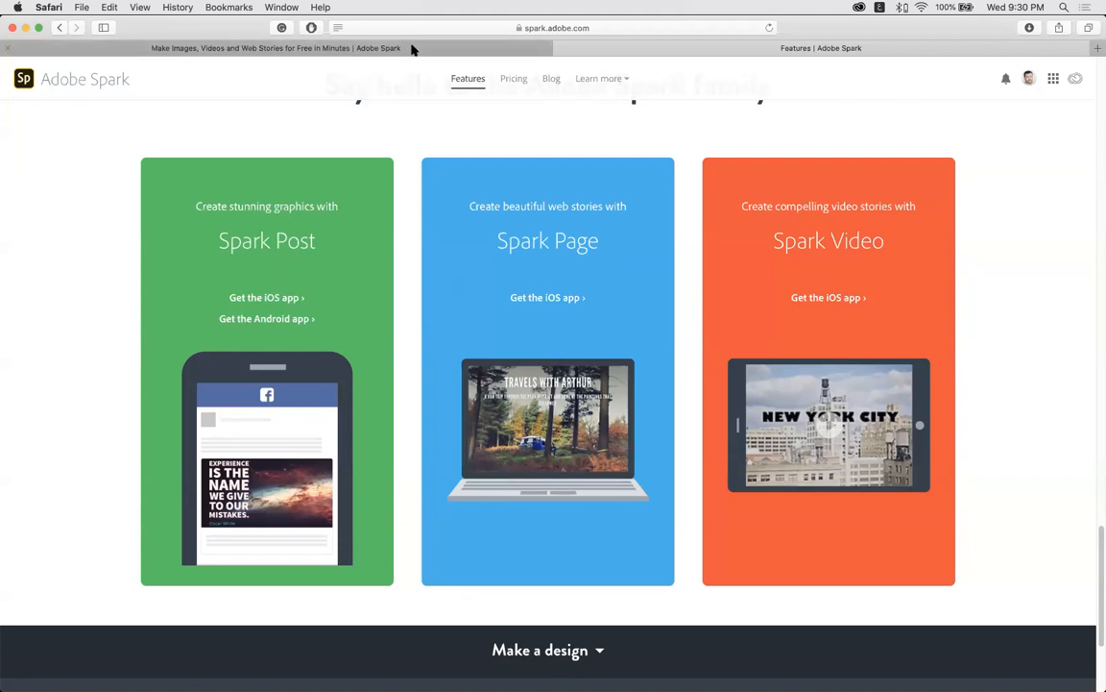
pyautogui.press('super+Tab')
pyautogui.press('super+Tab')
pyautogui.press('super+Tab')
pyautogui.press('super+Tab')
pyautogui.press('super+Tab')
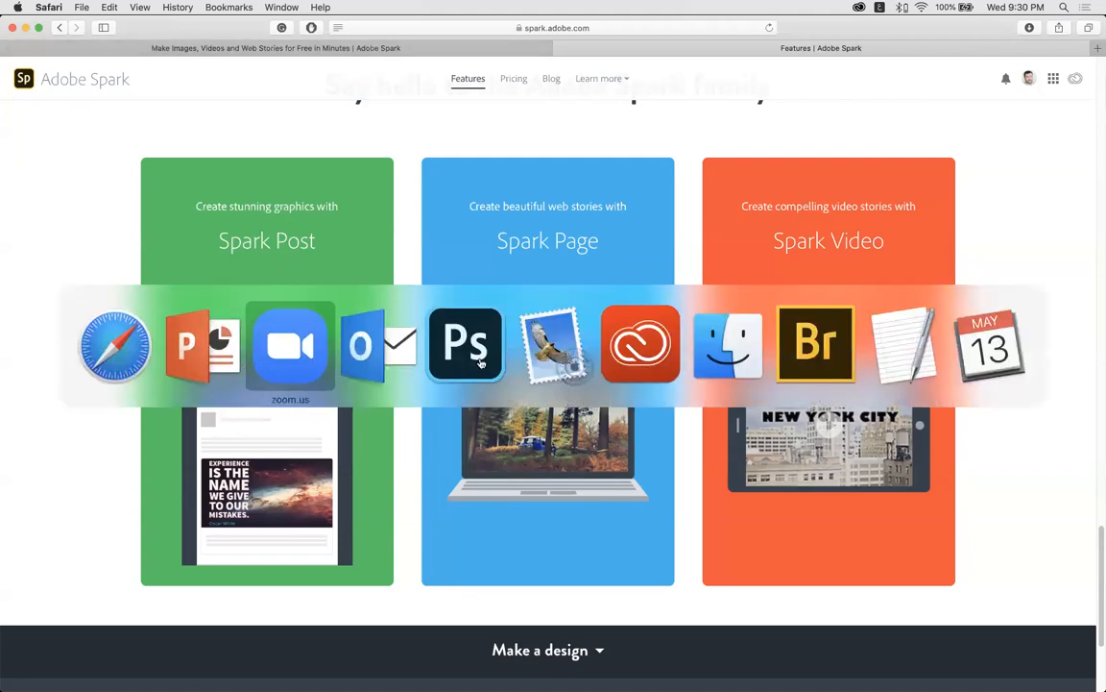
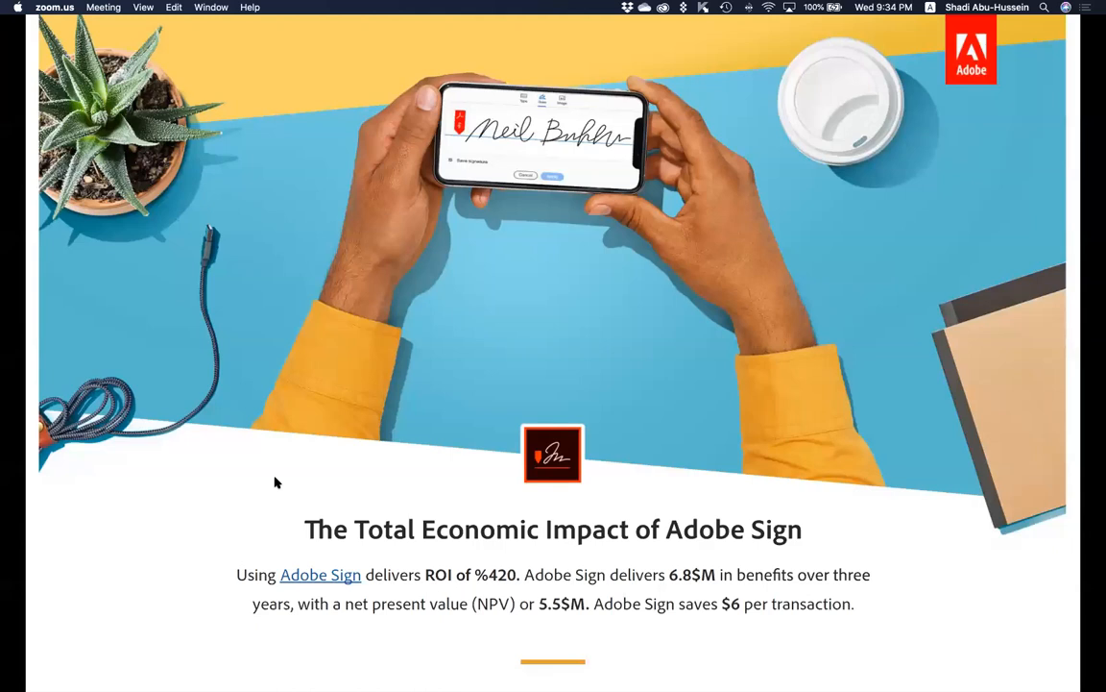
# Bring the Safari window with the Adobe Sign home page to the front from the app switcher.
pyautogui.press('super+Tab')
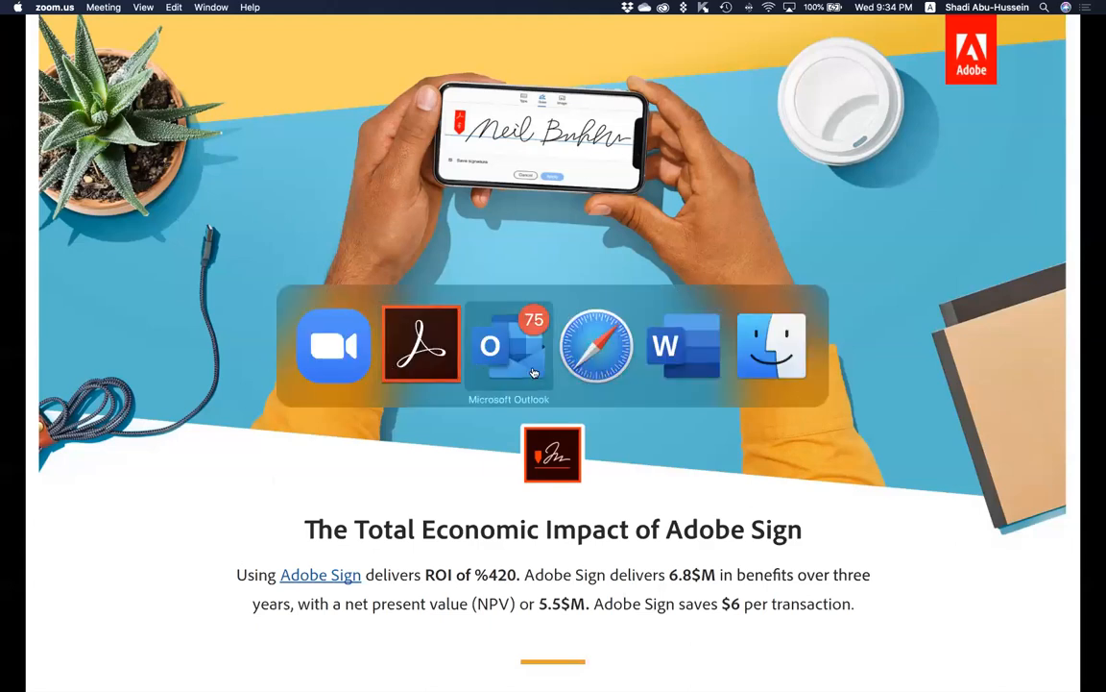
pyautogui.click(592, 336)
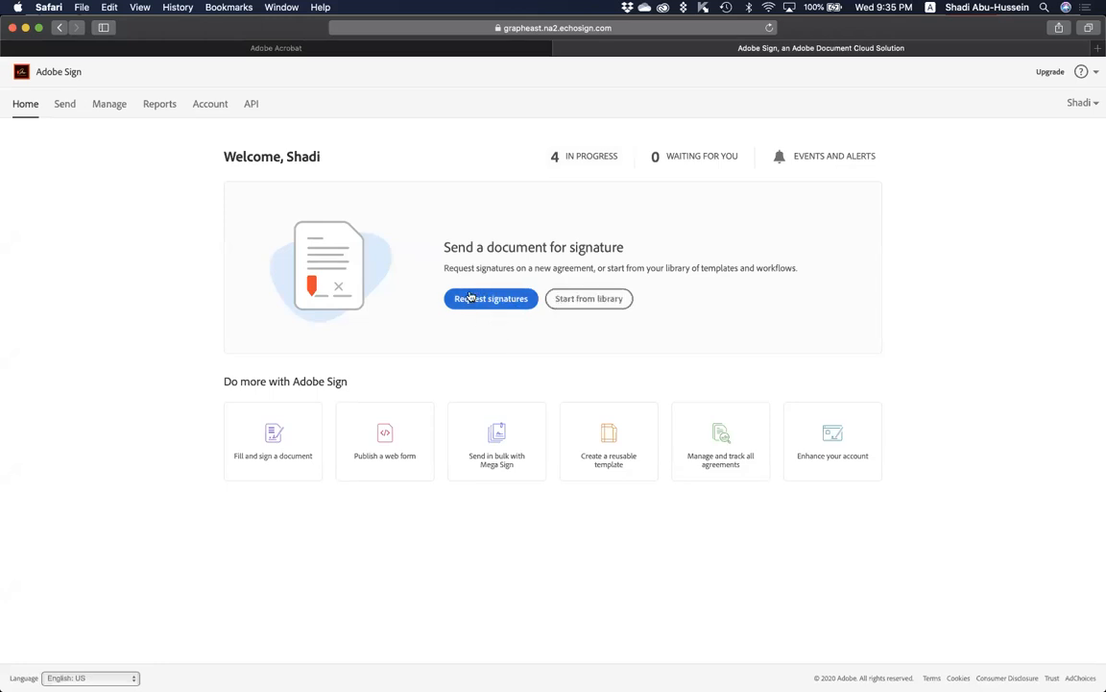
# Choose Request signatures to open a blank Send page for a new agreement.
pyautogui.click(487, 300)
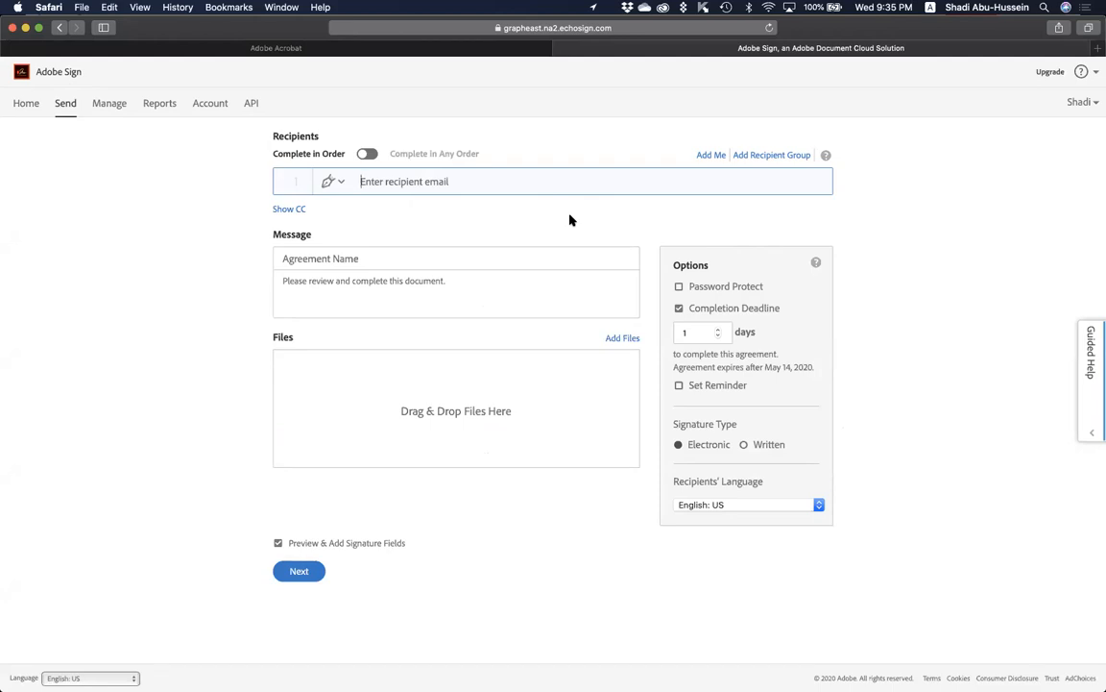
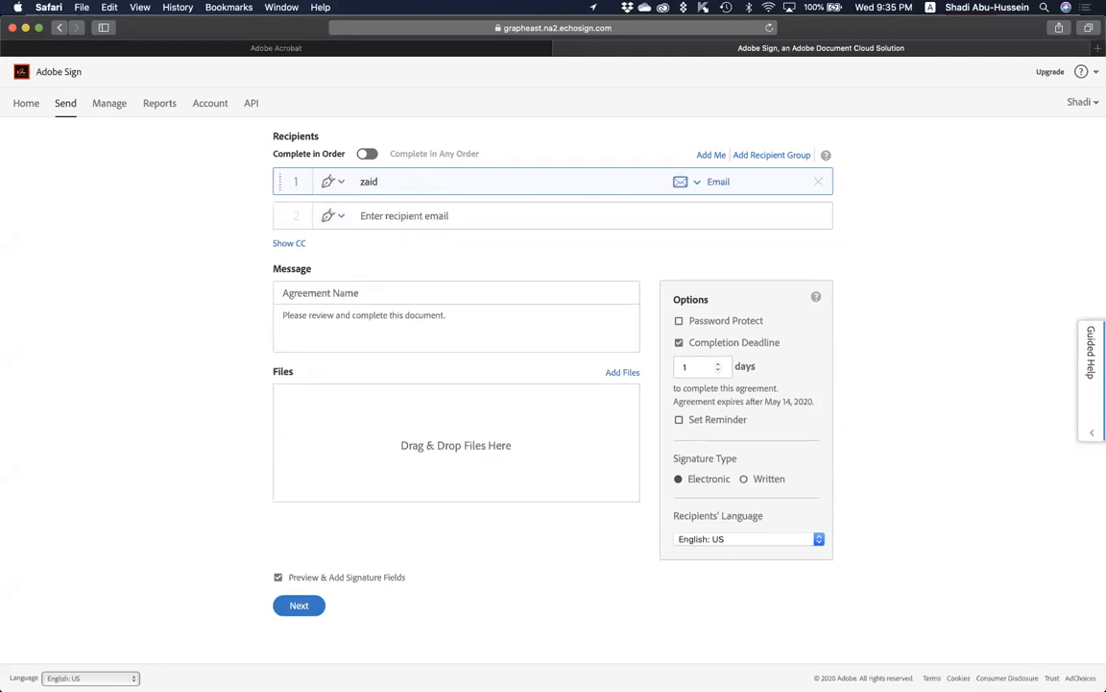
# Enter the colleague's e-mail address as recipient 1 and open its role menu.
pyautogui.click(616, 263)
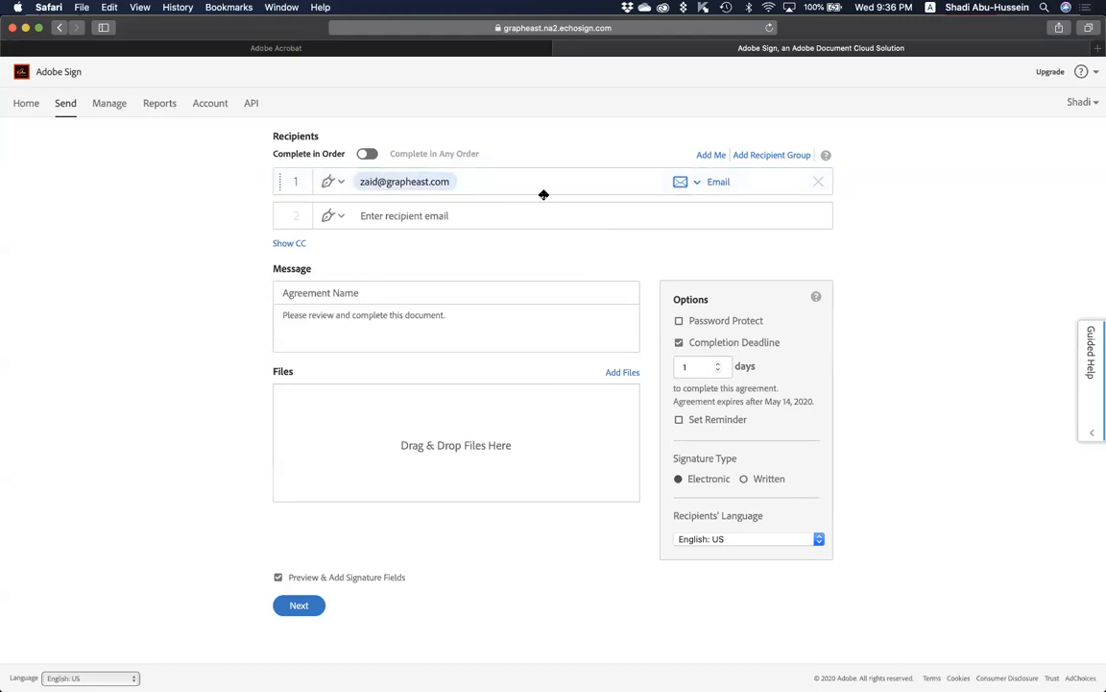
pyautogui.click(337, 184)
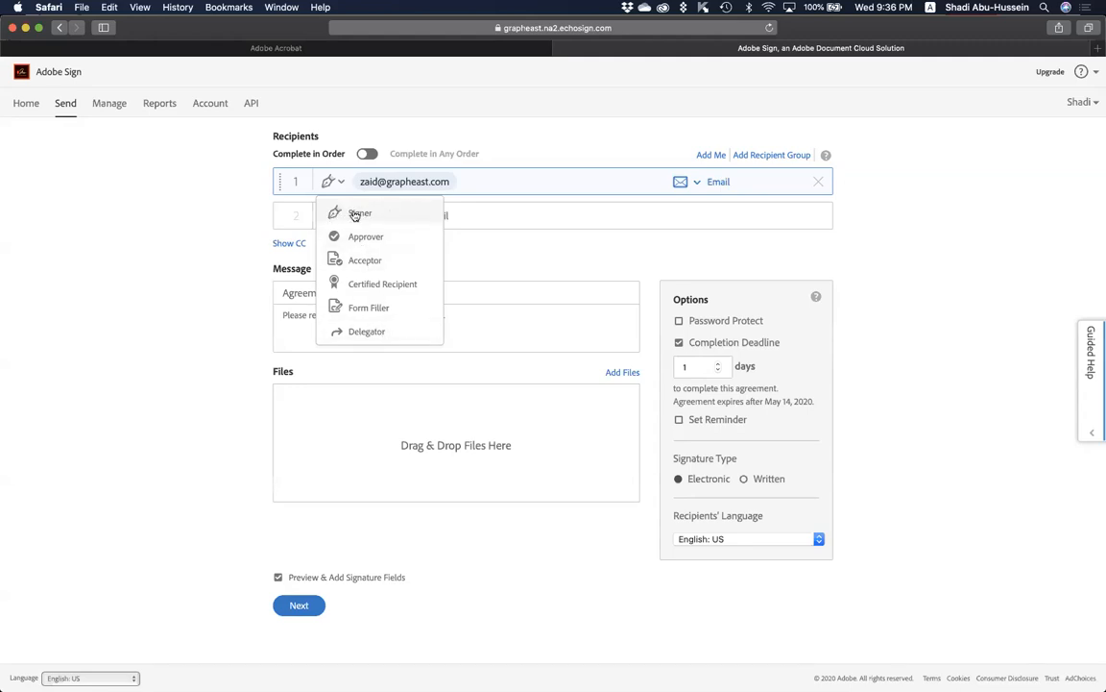
# Keep recipient 1 as a Signer with Email authentication.
pyautogui.click(401, 217)
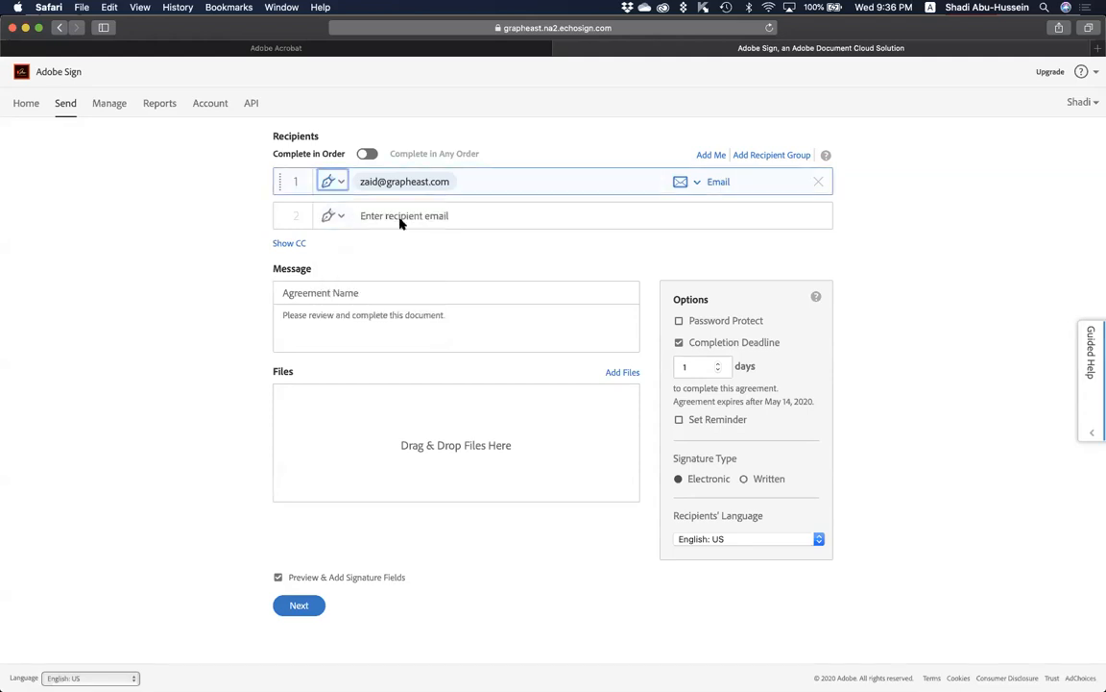
pyautogui.click(698, 184)
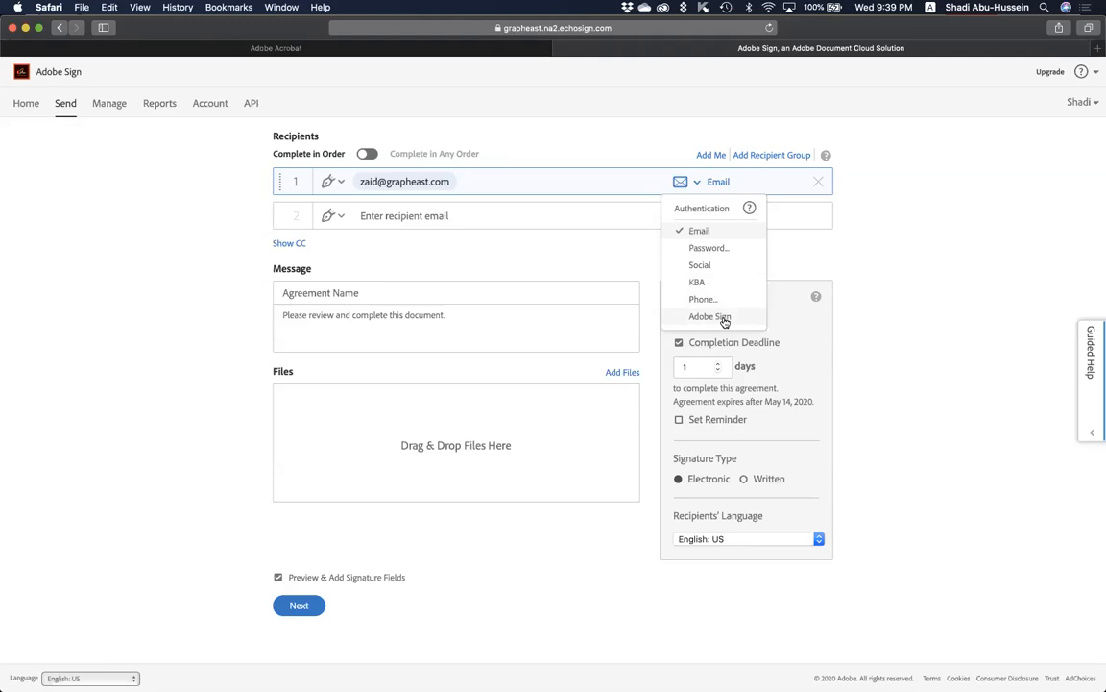
pyautogui.click(828, 325)
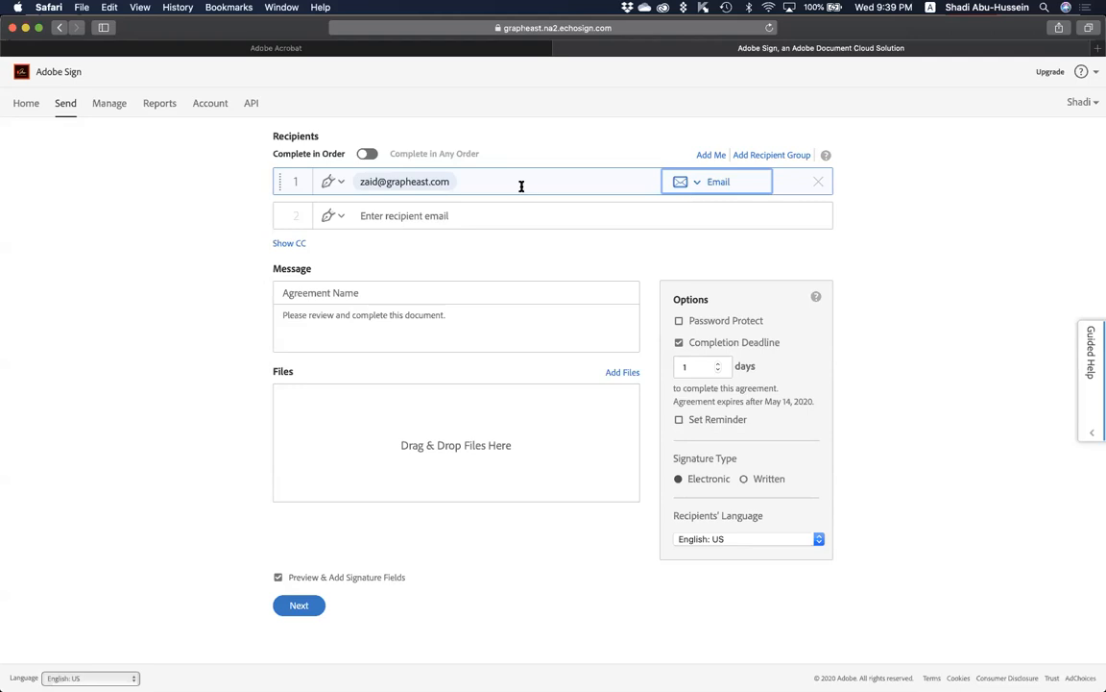
# Add Myself as a recipient and drag it above the colleague to sign first.
pyautogui.click(711, 156)
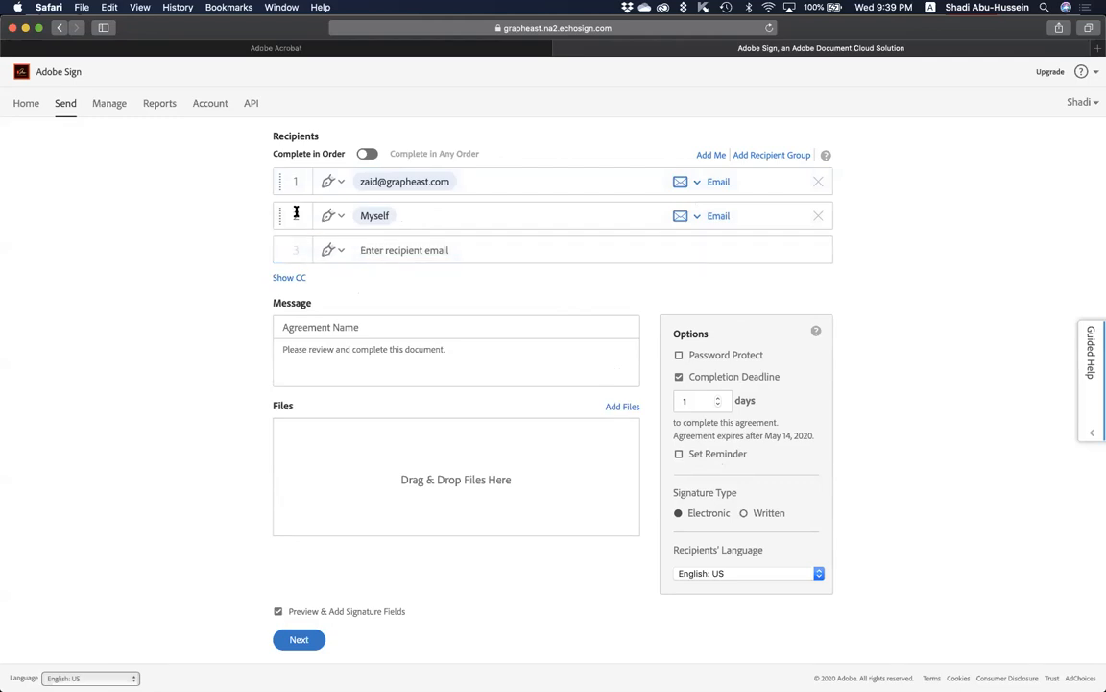
pyautogui.moveTo(278, 179); pyautogui.dragTo(297, 249)
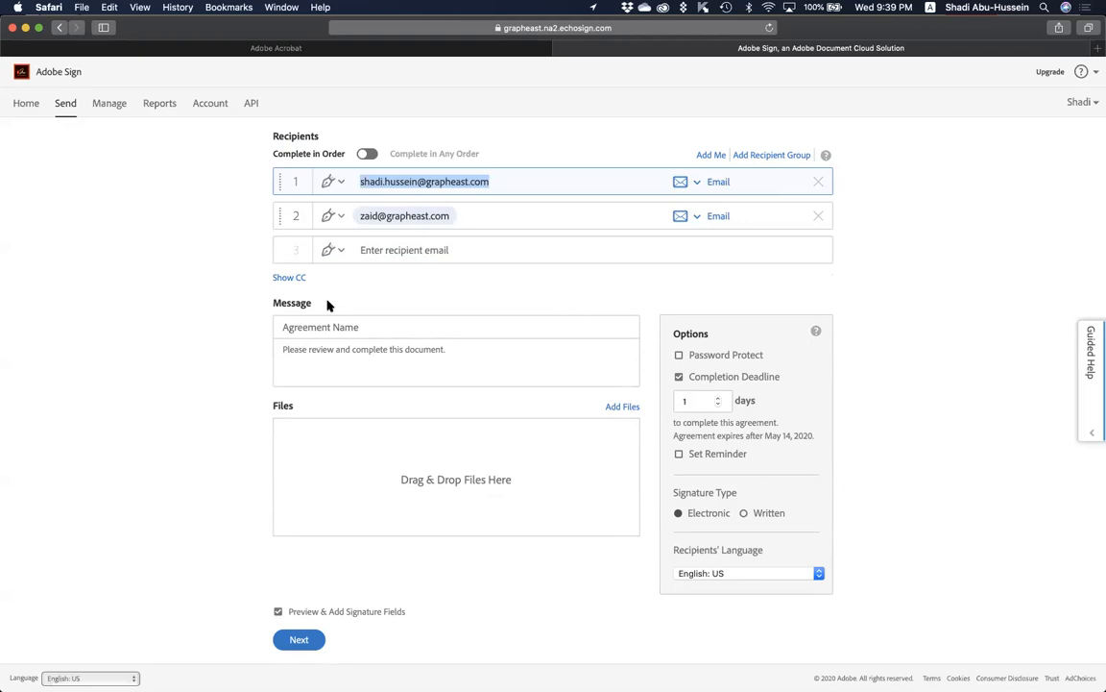
pyautogui.click(225, 239)
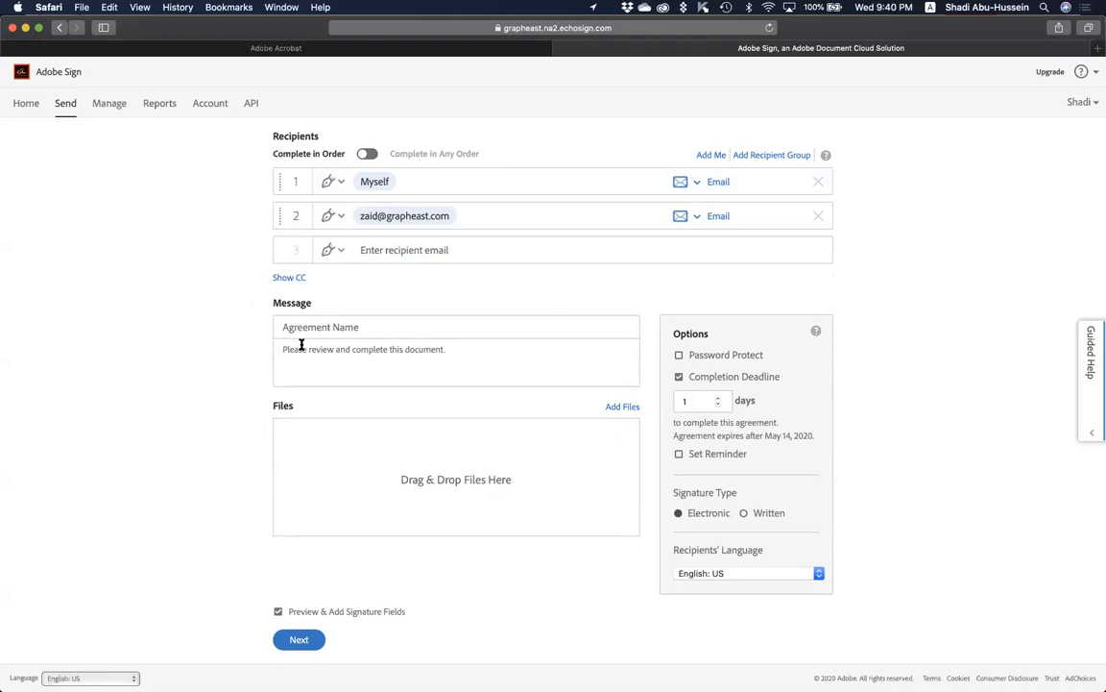
# Turn Password Protect on, dismiss the suggested password, then turn it back off.
pyautogui.click(713, 357)
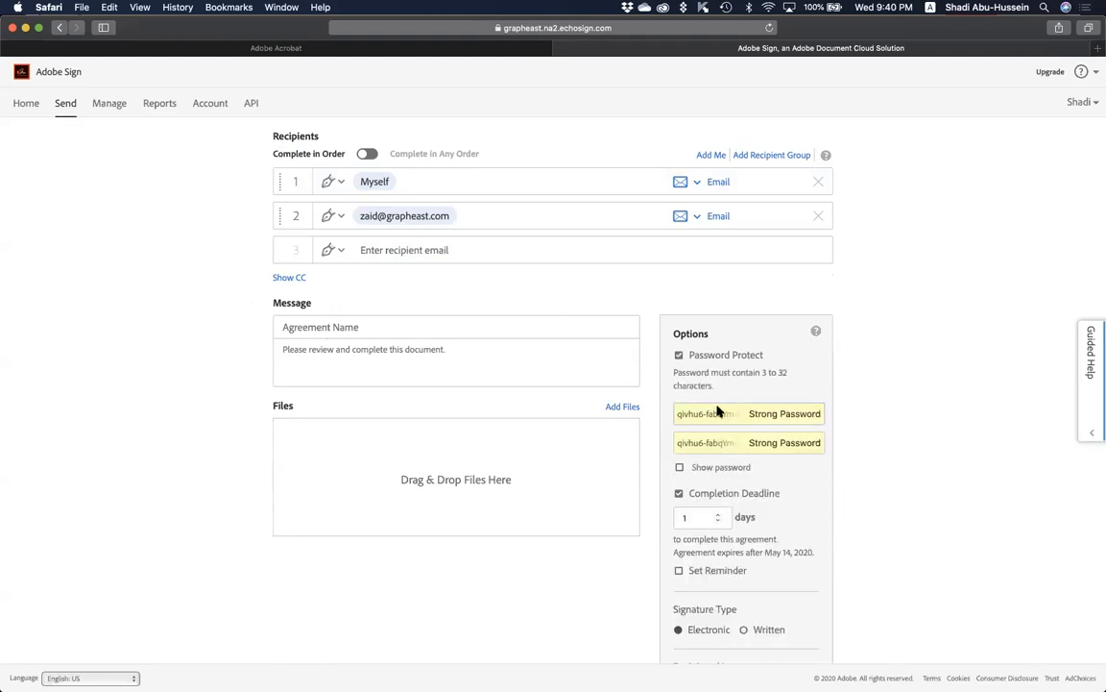
pyautogui.click(884, 455)
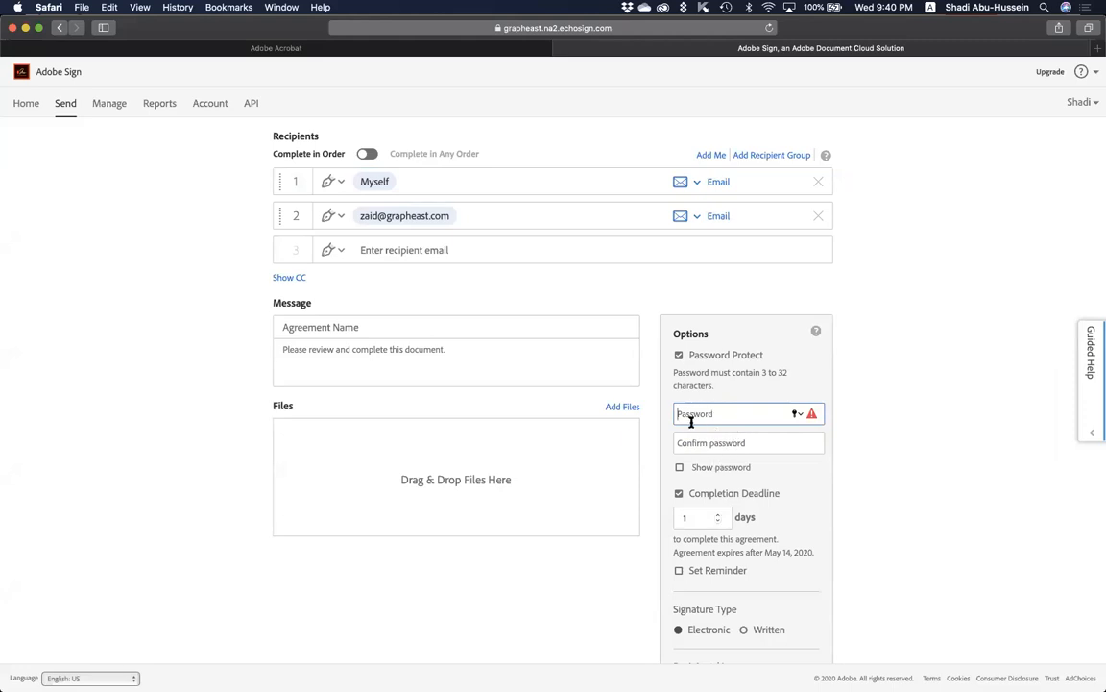
pyautogui.click(679, 357)
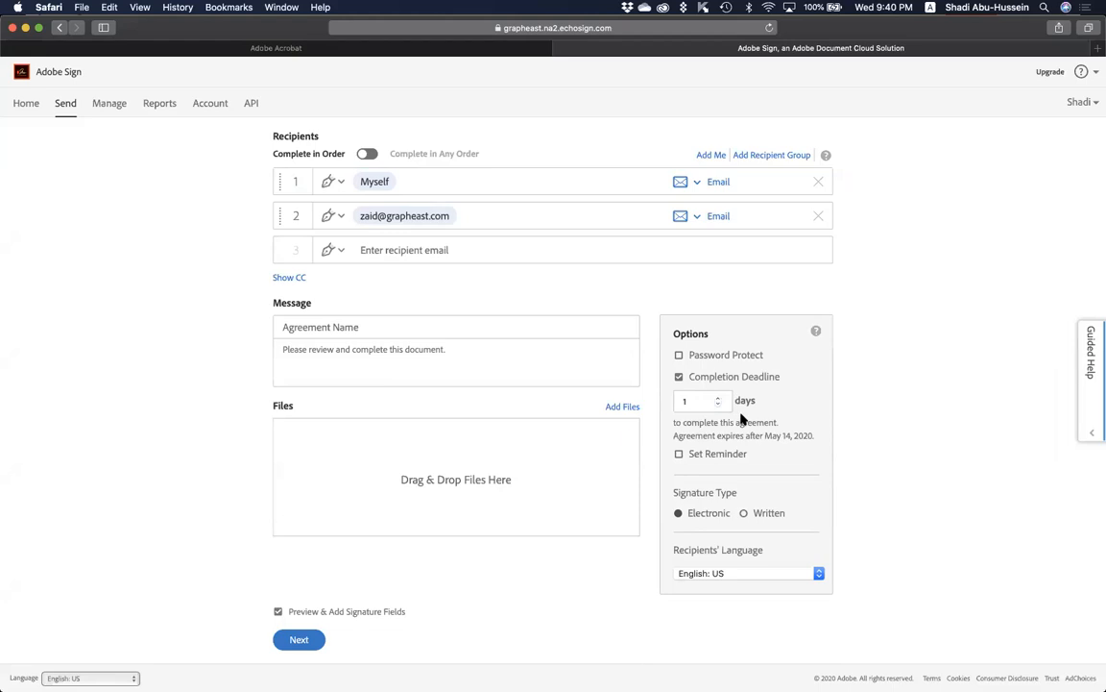
pyautogui.click(705, 456)
pyautogui.click(726, 478)
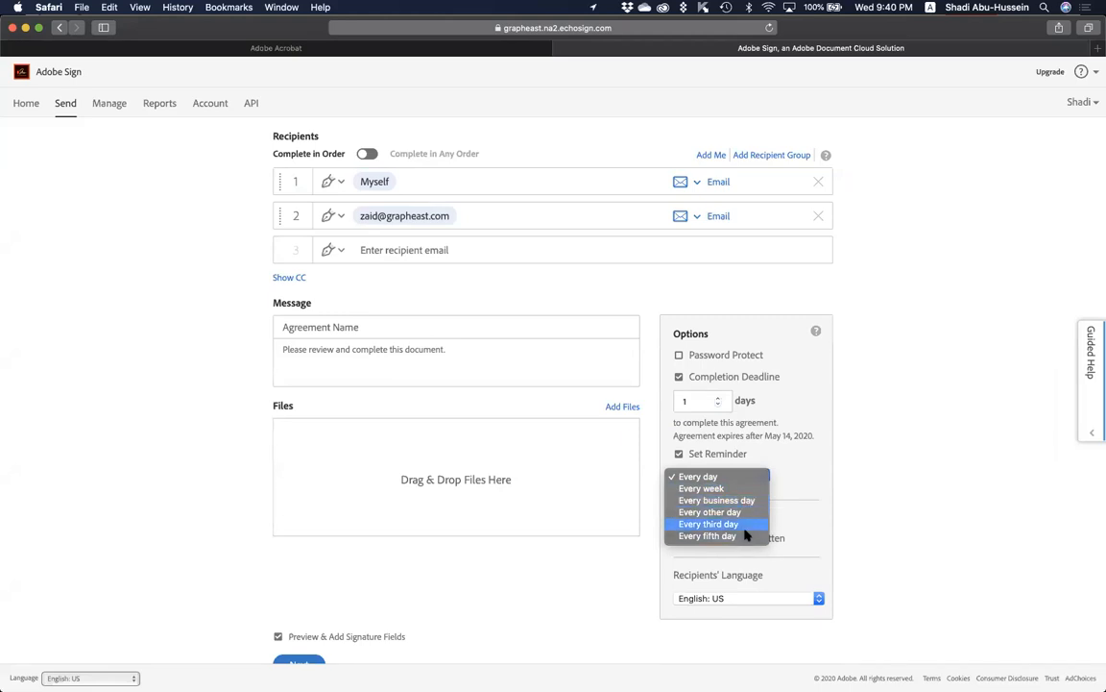
pyautogui.click(710, 455)
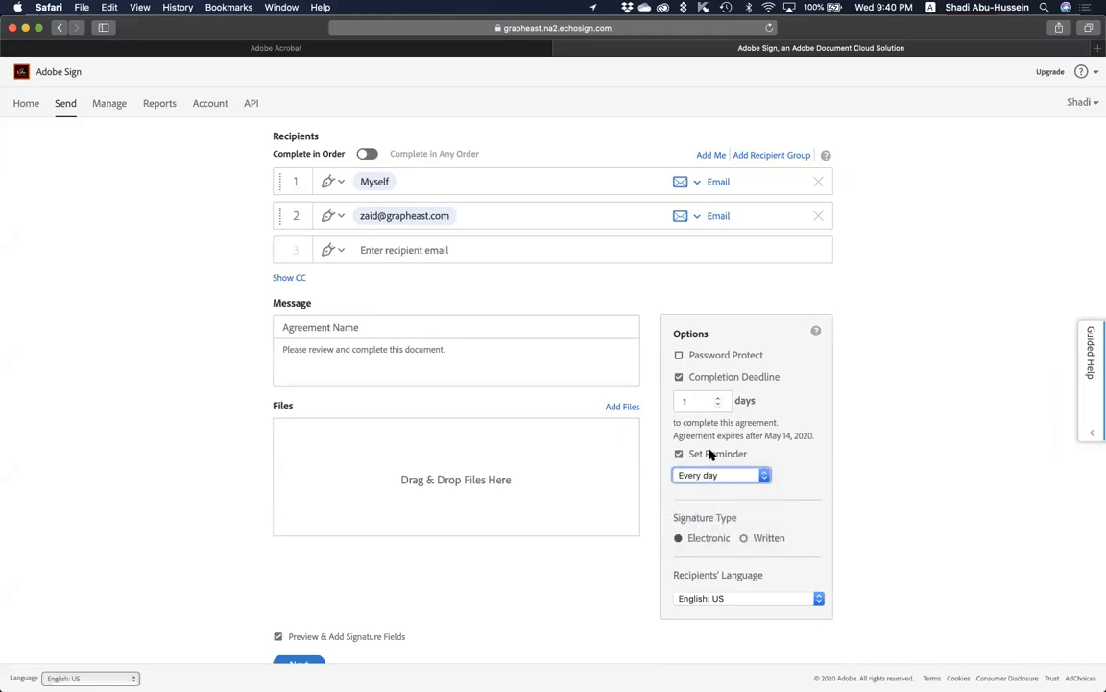
pyautogui.click(711, 454)
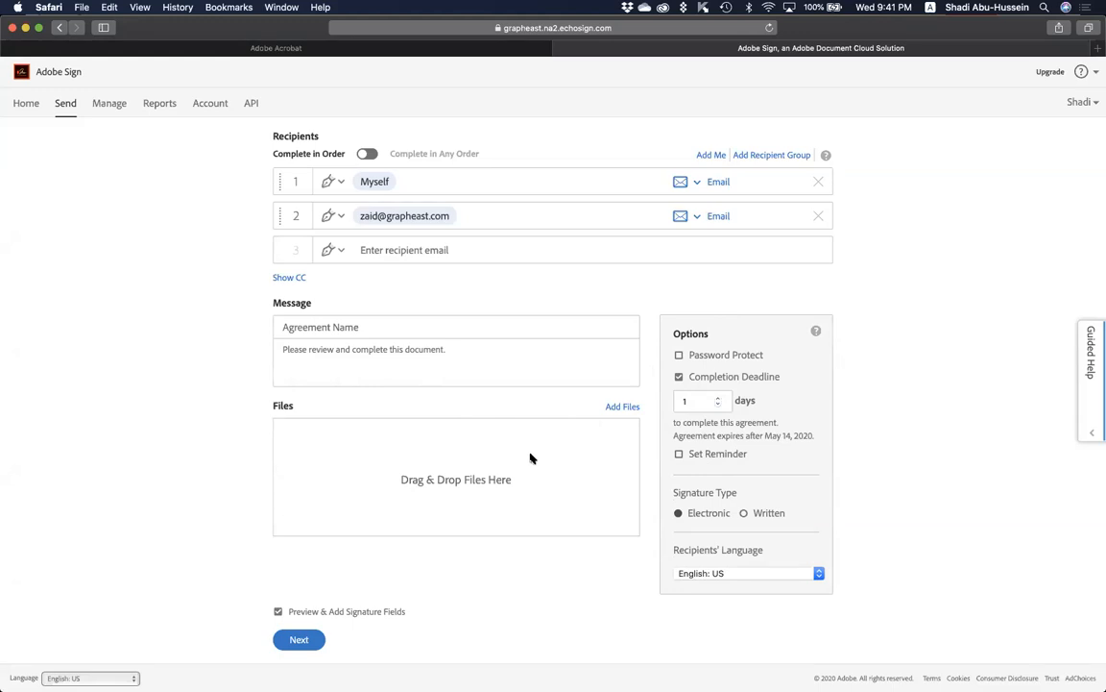
# Attach 'Confidentiality Agreement (Two Parties - Business).docx' from the computer to the agreement.
pyautogui.click(620, 407)
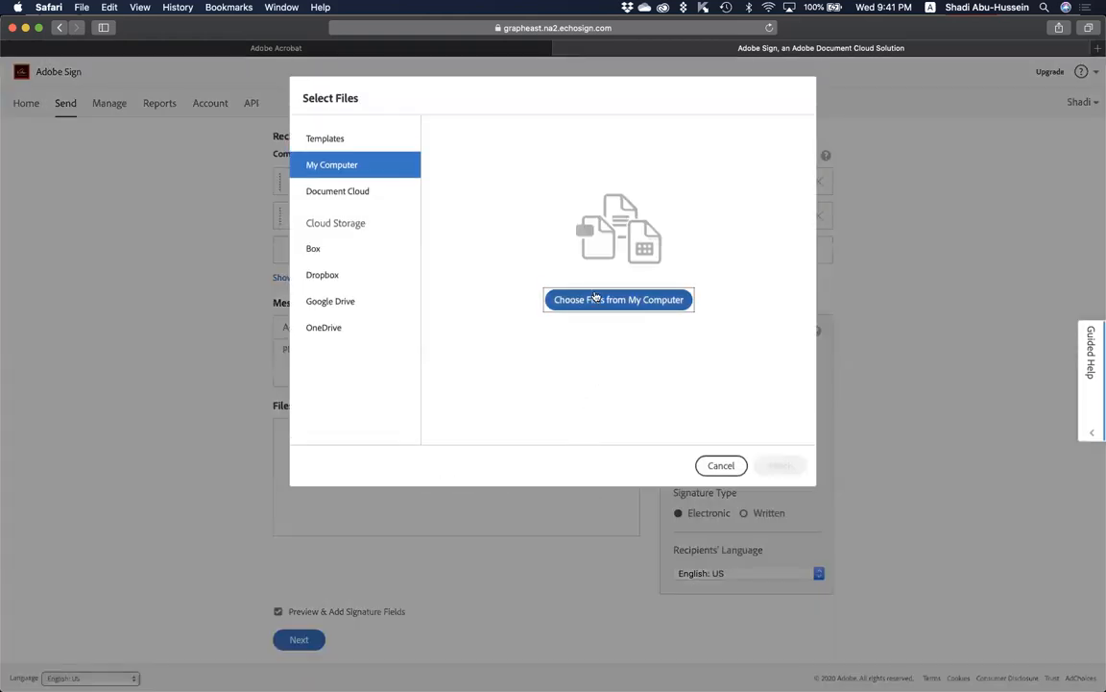
pyautogui.click(579, 302)
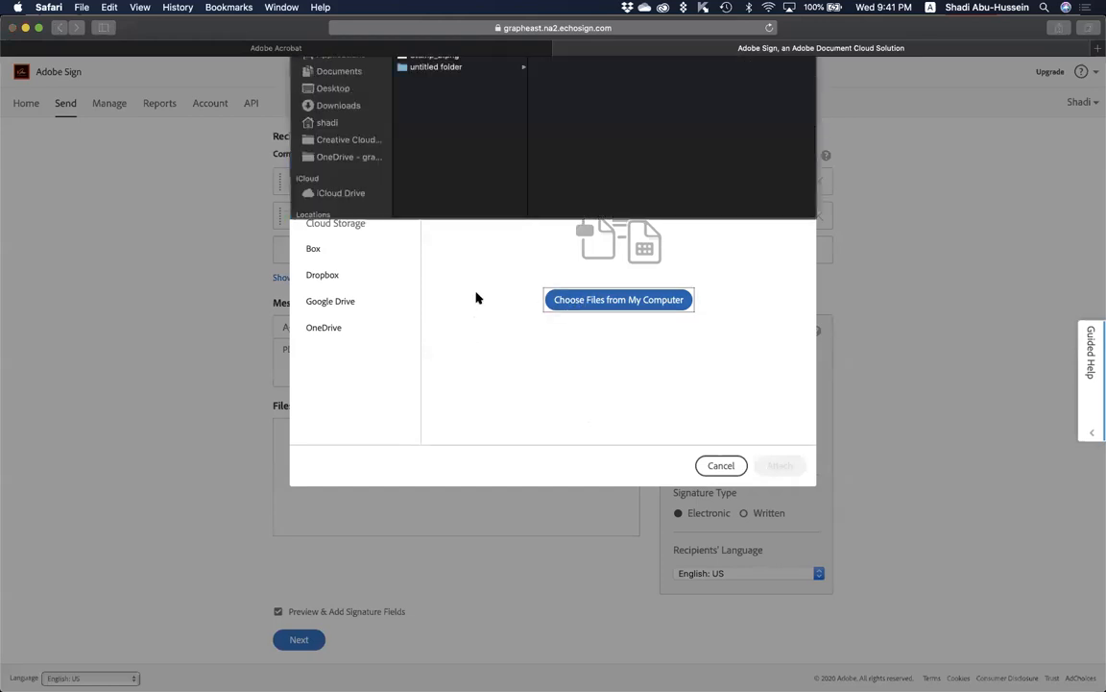
pyautogui.click(404, 115)
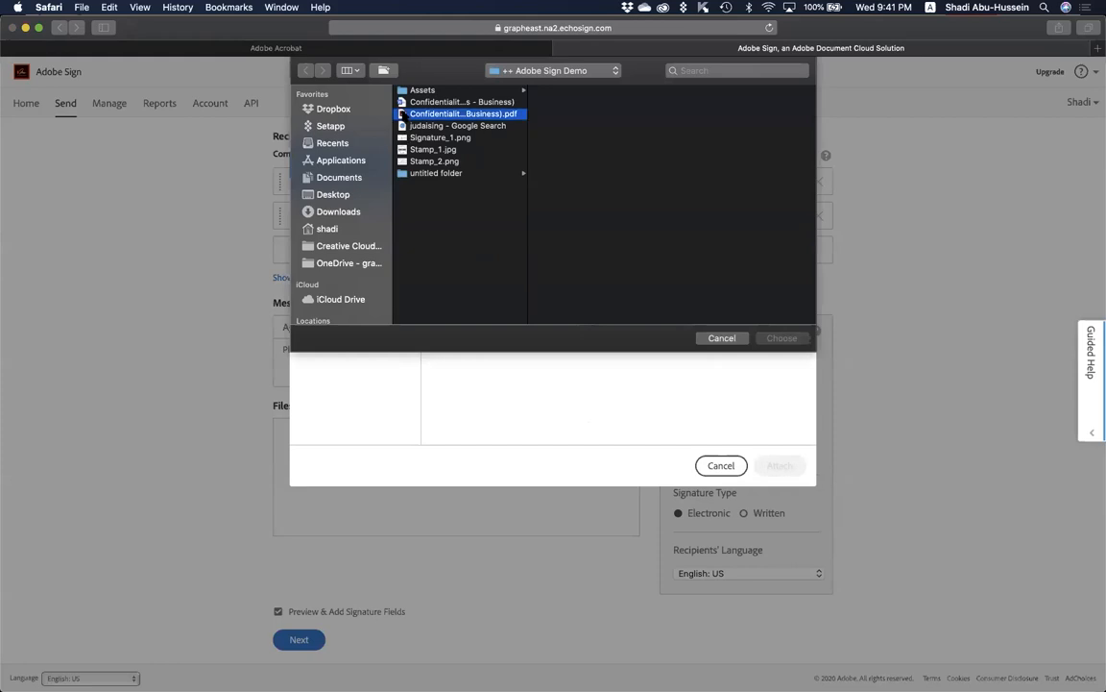
pyautogui.press('Up')
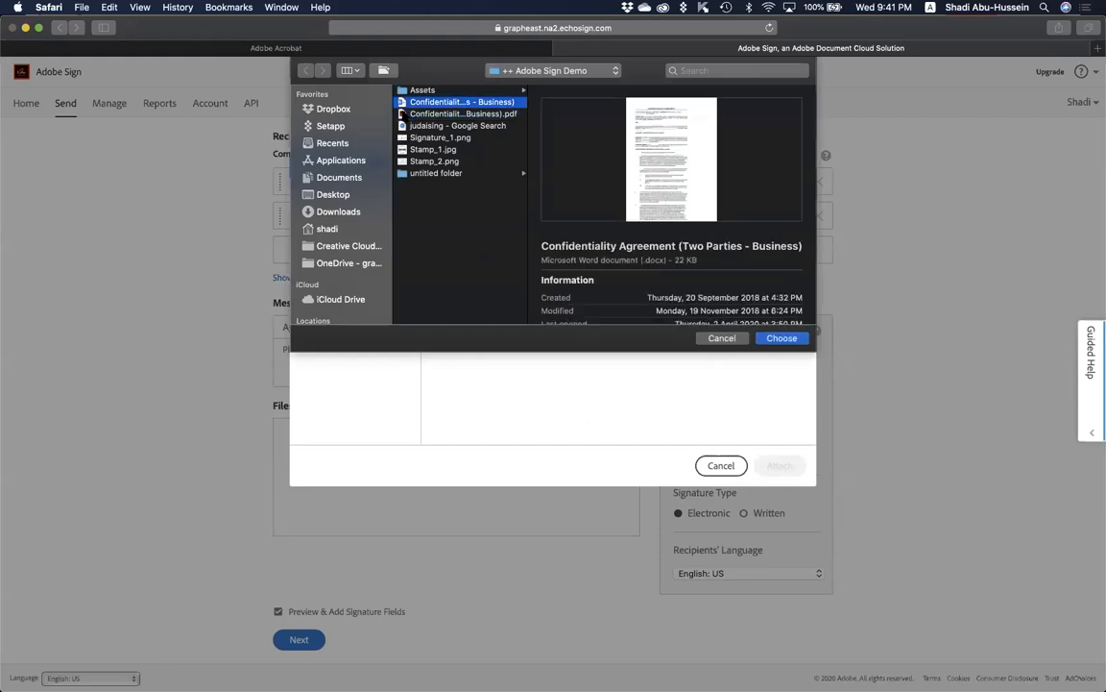
pyautogui.press('Return')
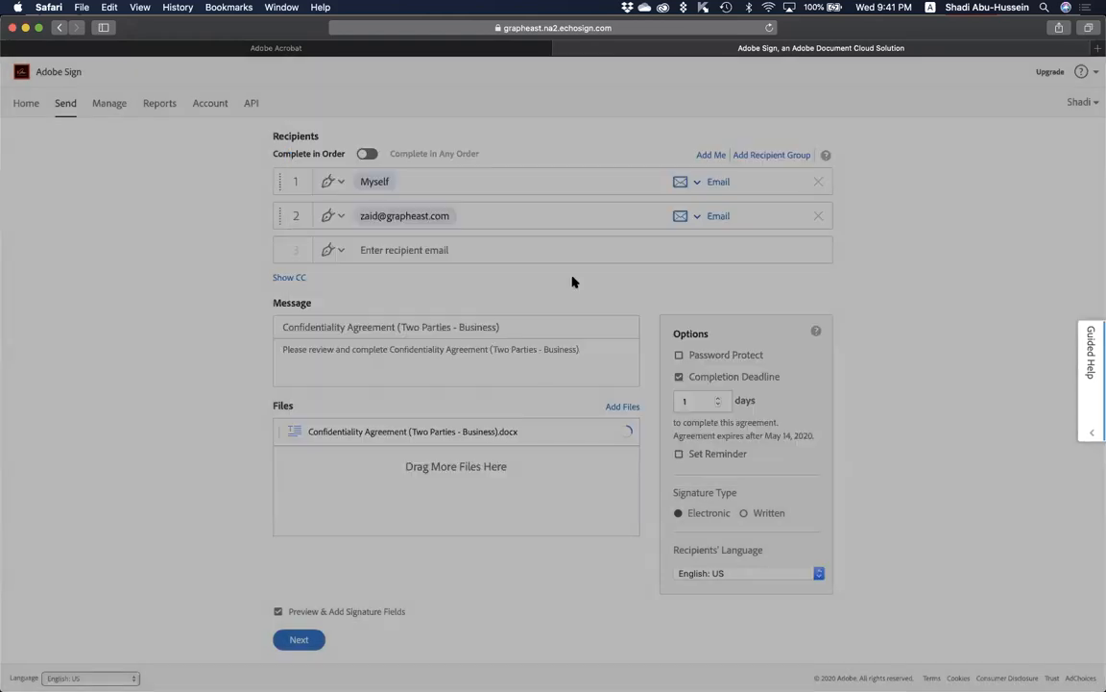
# Scroll through the Send form to review recipients, files and the completion deadline.
pyautogui.scroll(-1, 502, 502)
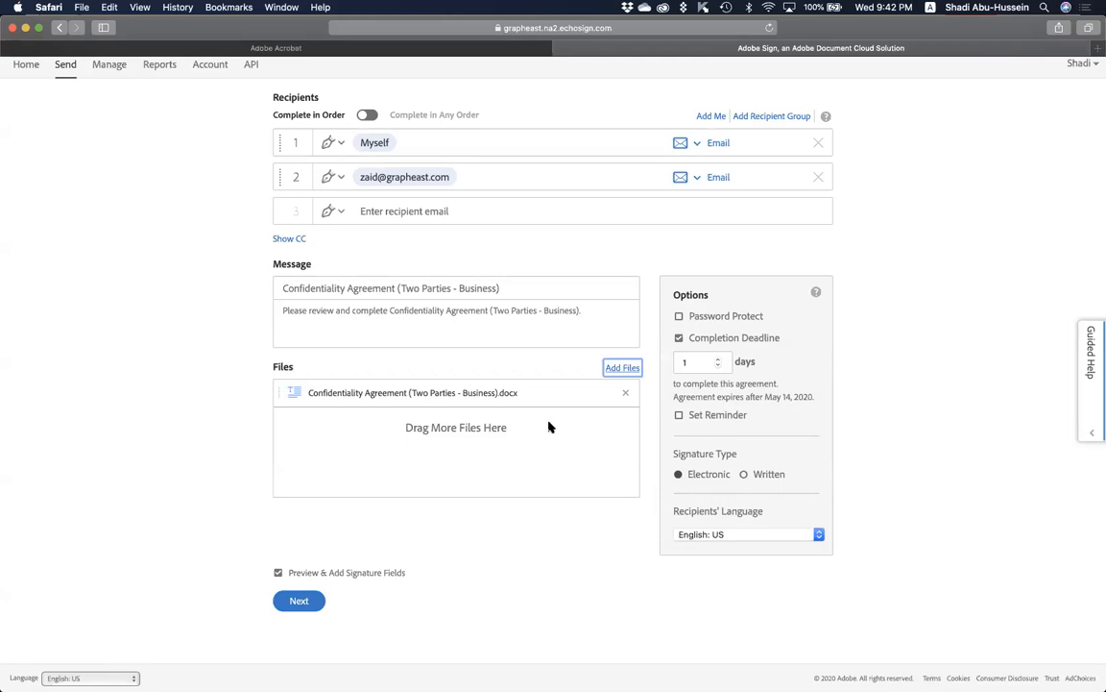
pyautogui.scroll(2, 548, 363)
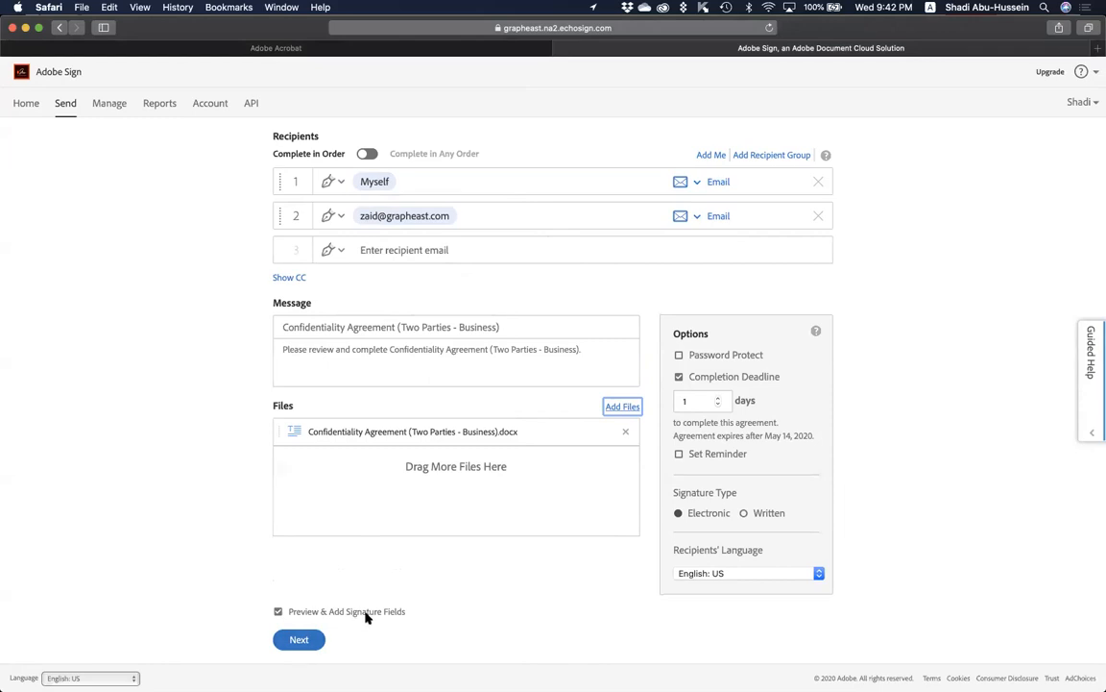
# Continue to the Preview & Add Signature Fields view of the Confidentiality Agreement.
pyautogui.click(298, 640)
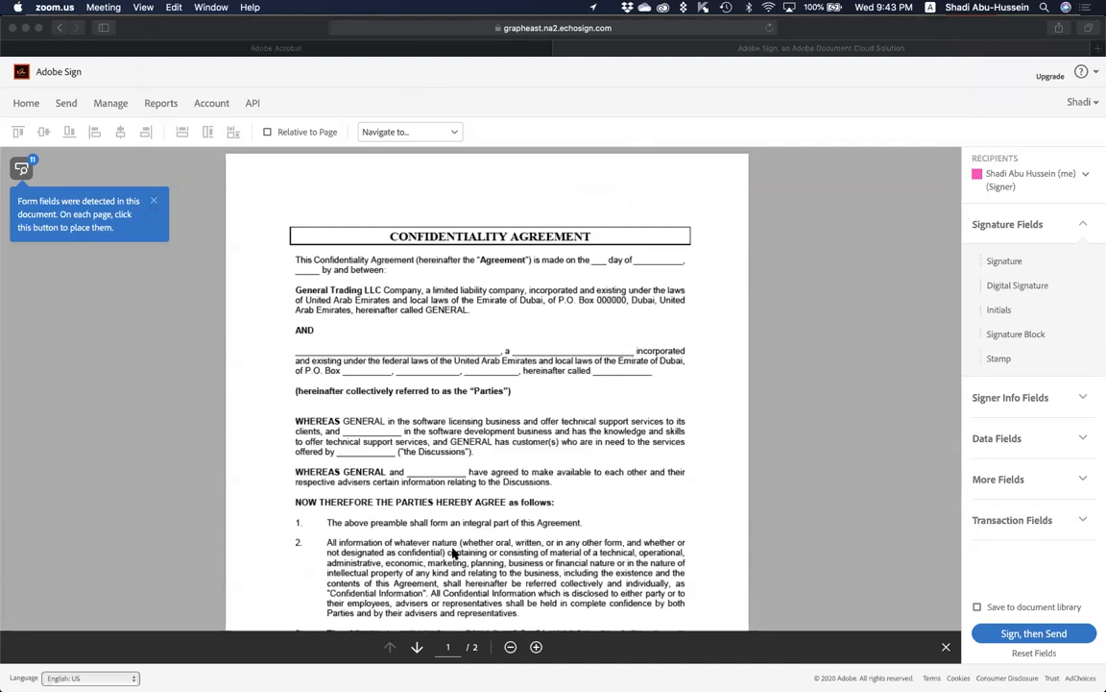
# Place the auto-detected form fields on page 1 and inspect their Data Fields types.
pyautogui.click(674, 416)
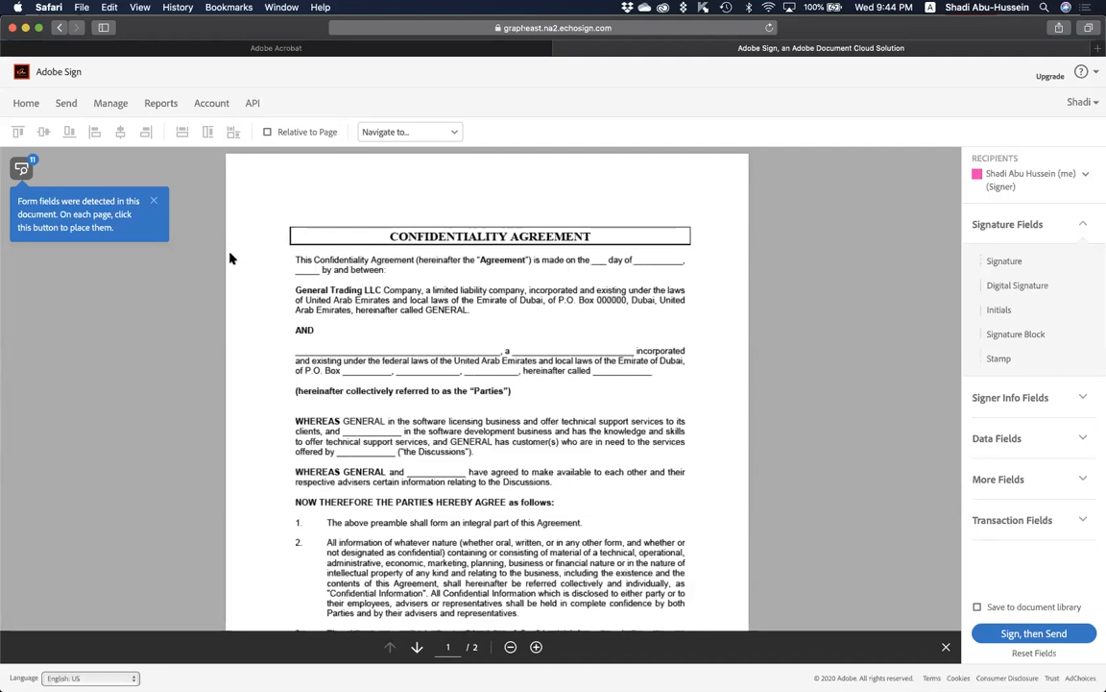
pyautogui.click(22, 168)
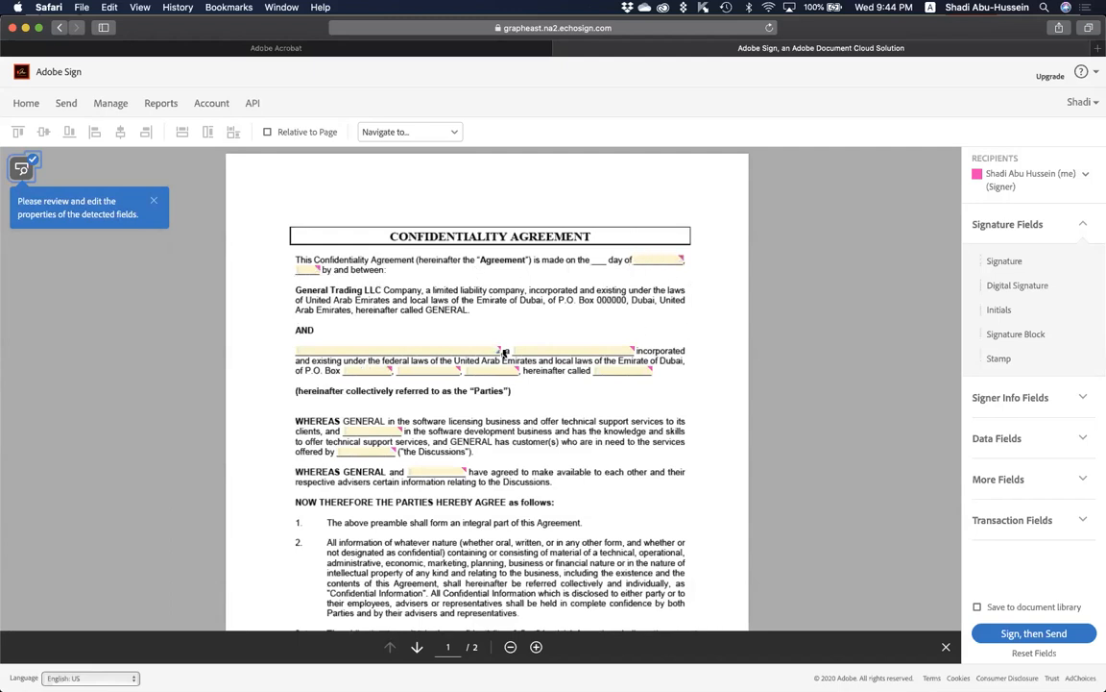
pyautogui.click(596, 353)
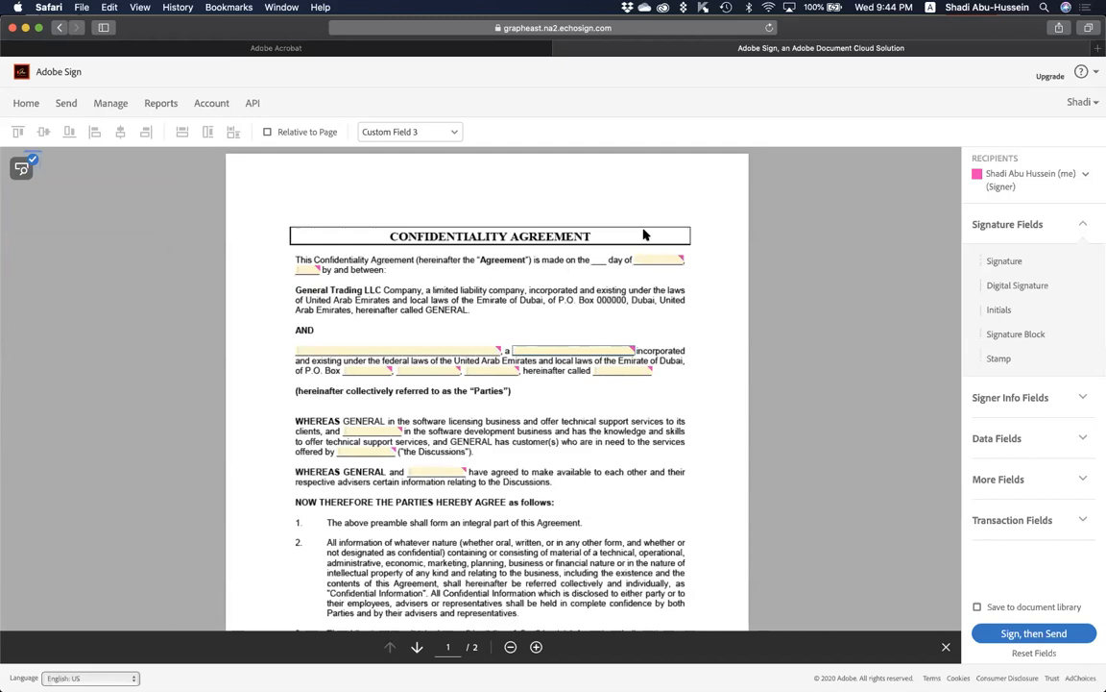
pyautogui.click(983, 439)
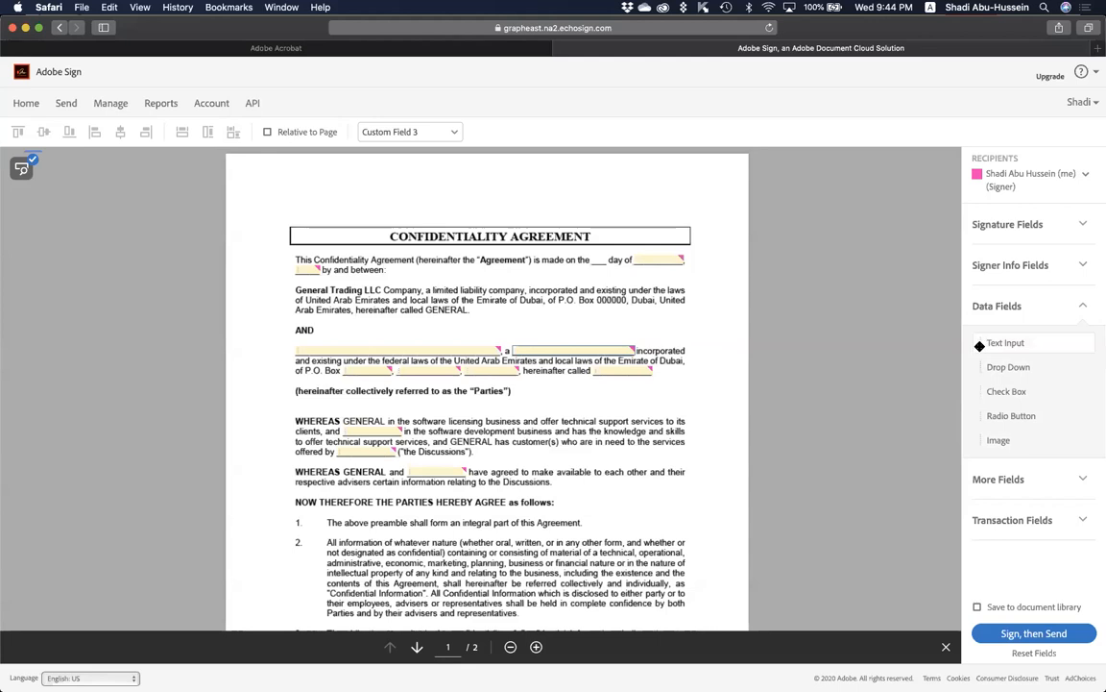
pyautogui.click(660, 259)
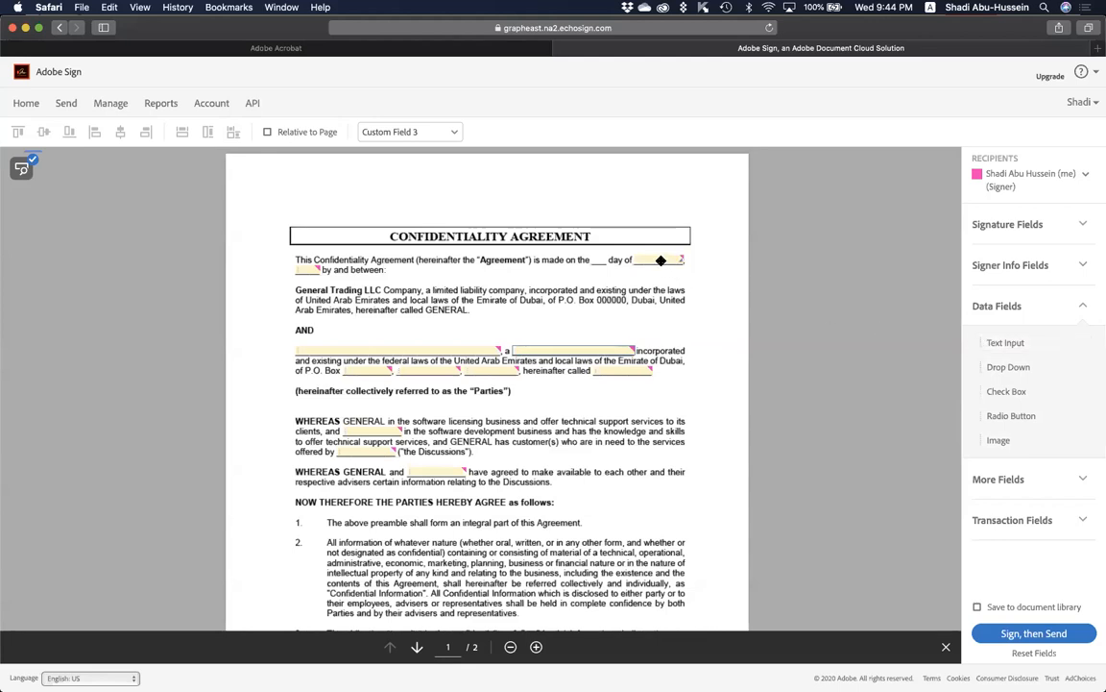
pyautogui.doubleClick(664, 259)
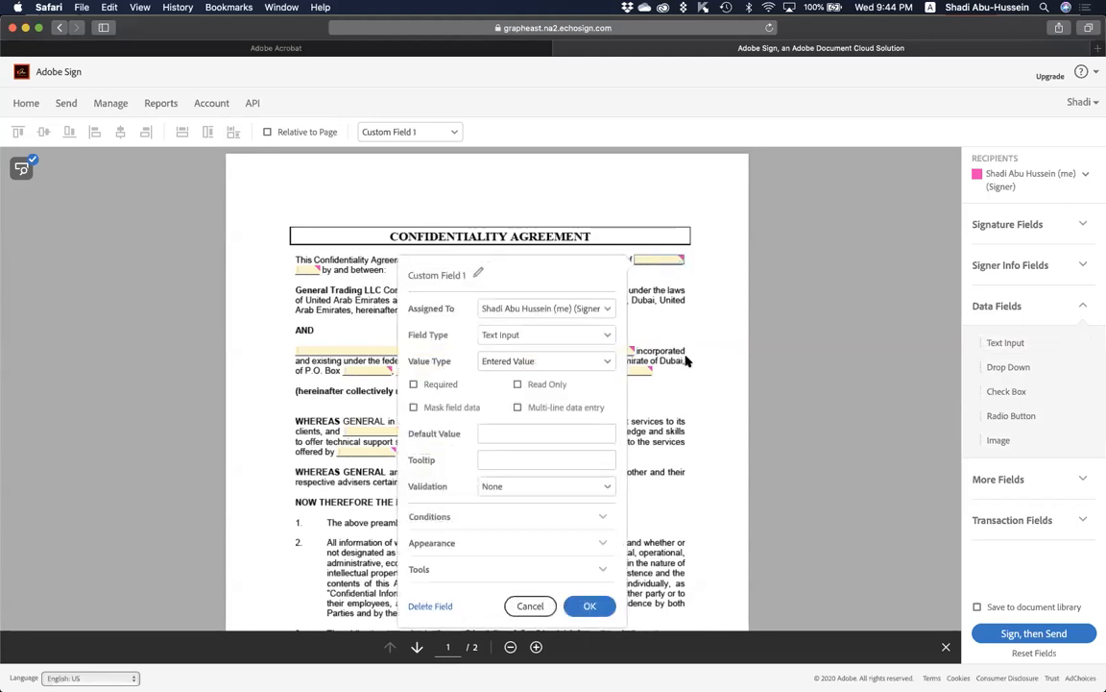
pyautogui.click(575, 309)
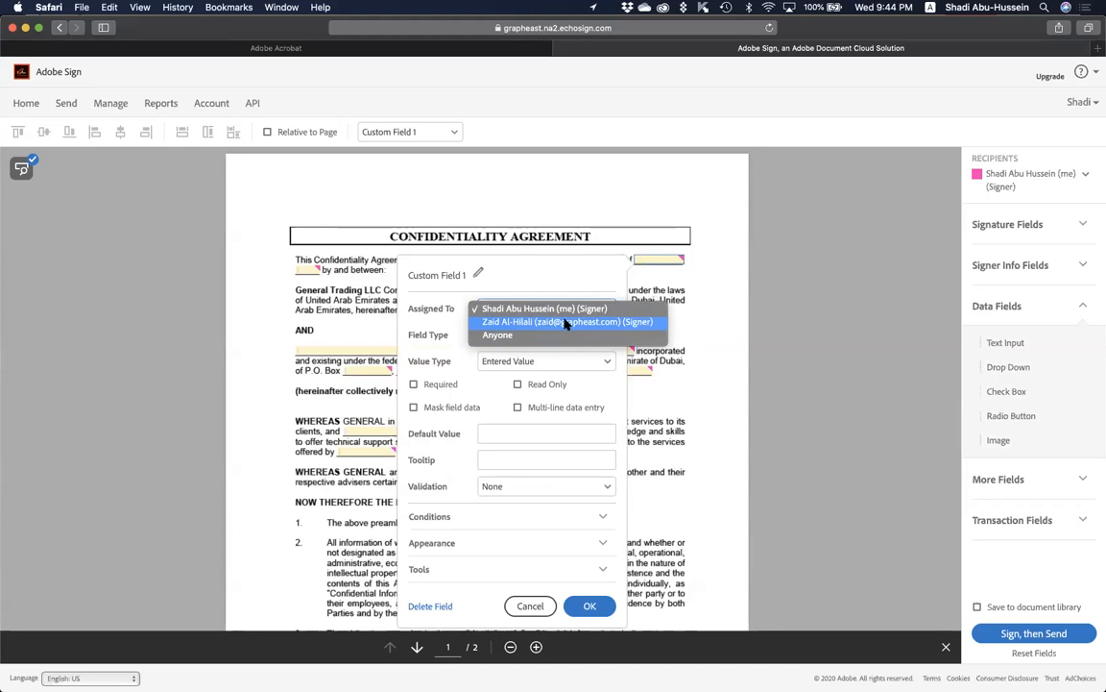
pyautogui.click(426, 411)
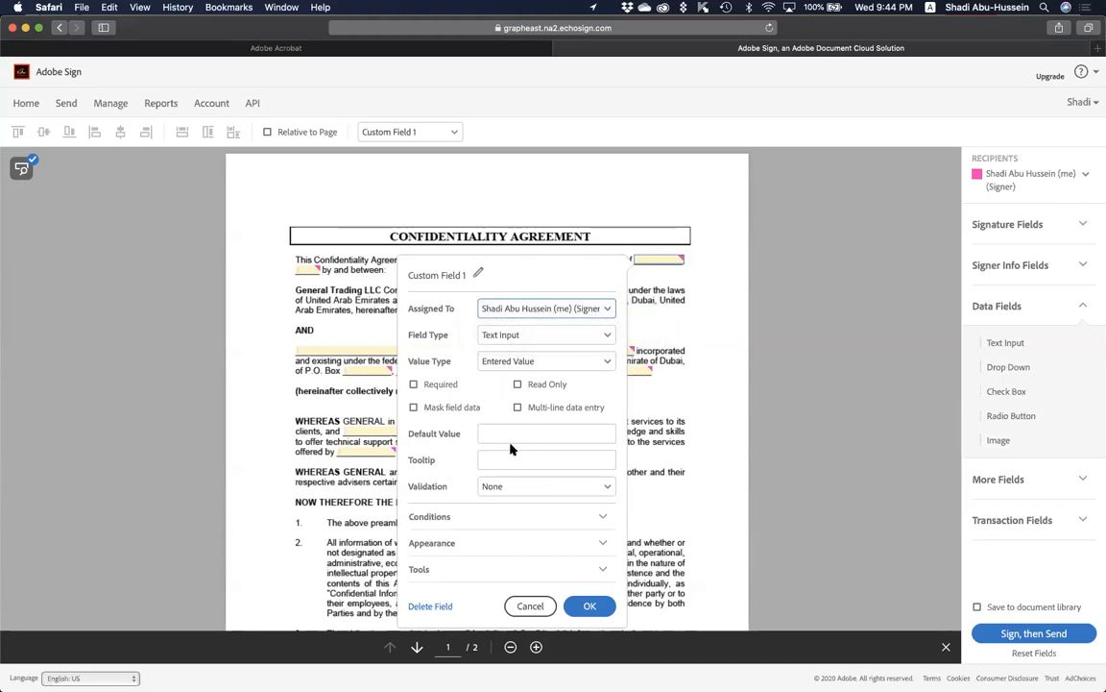
pyautogui.click(566, 486)
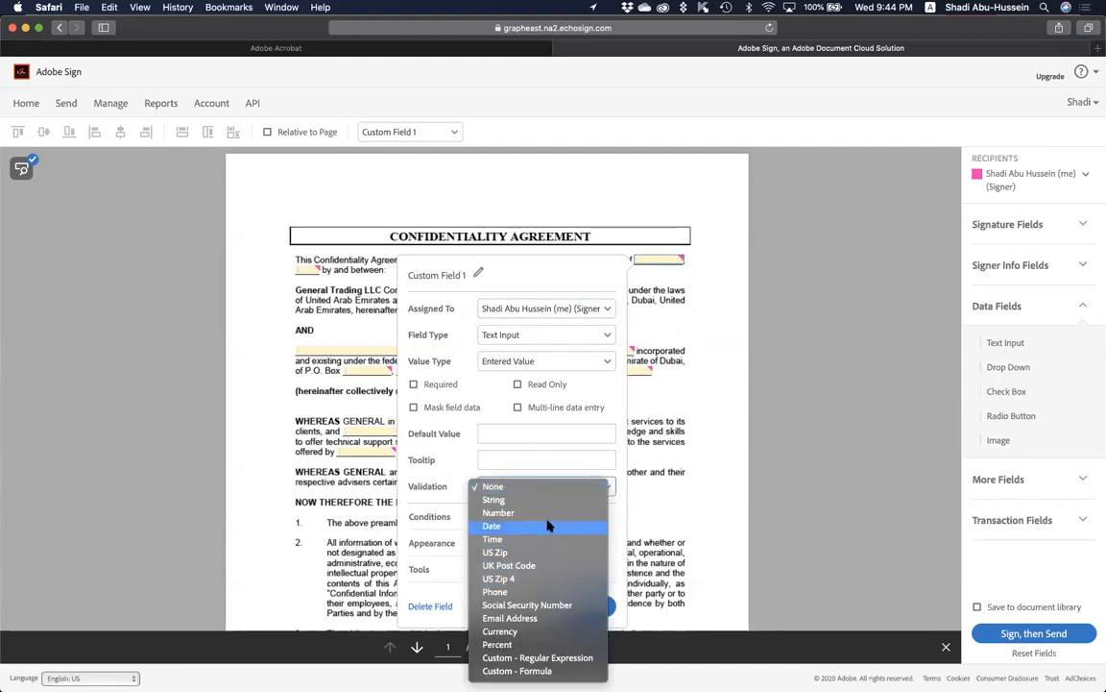
pyautogui.click(548, 525)
pyautogui.click(548, 513)
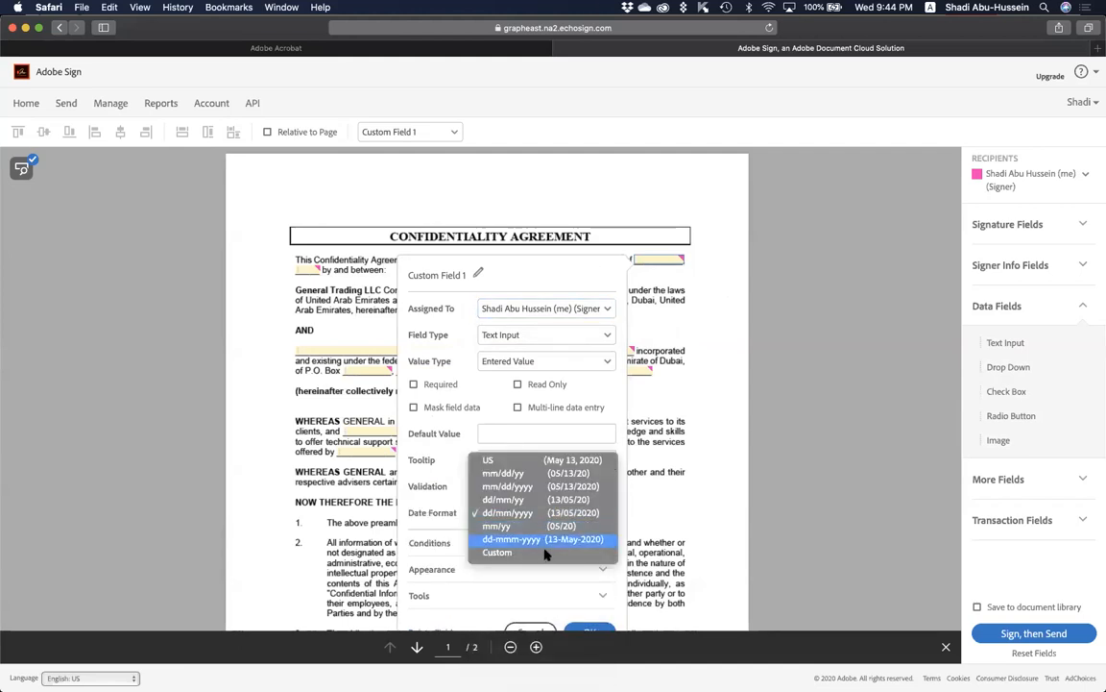
pyautogui.click(539, 519)
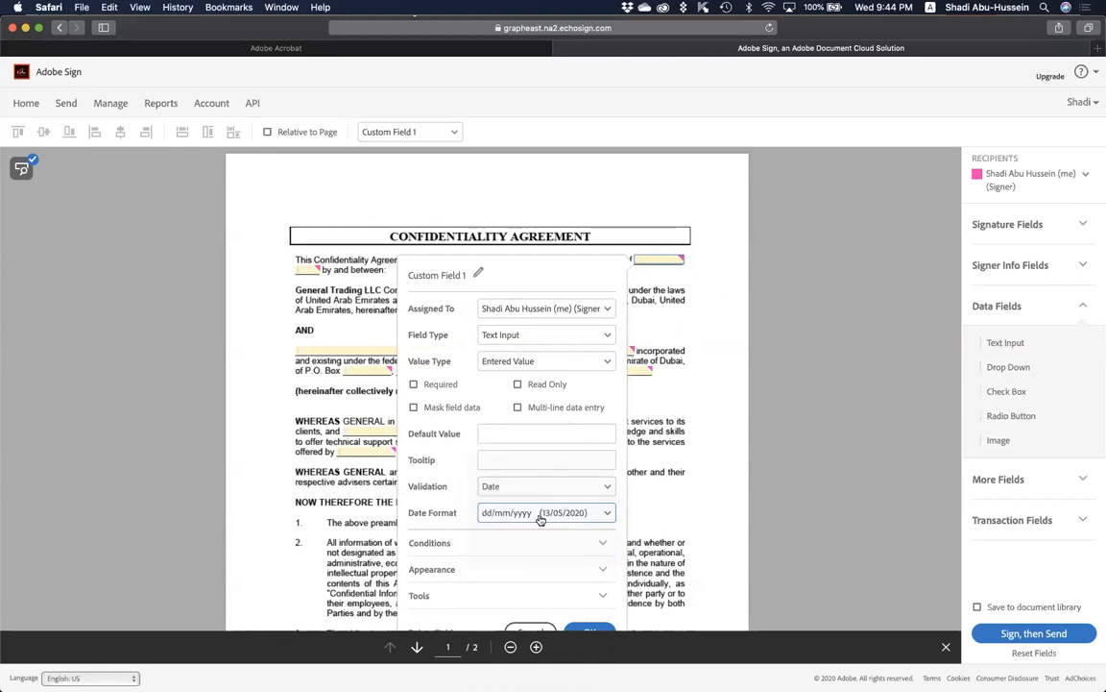
pyautogui.click(534, 490)
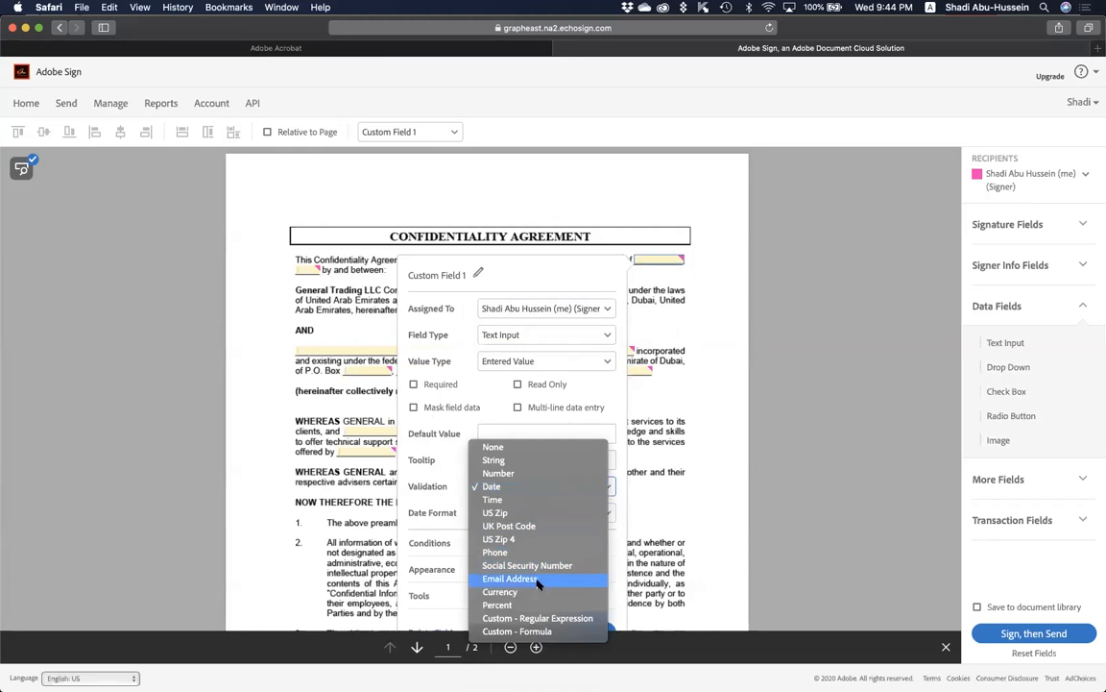
pyautogui.click(538, 581)
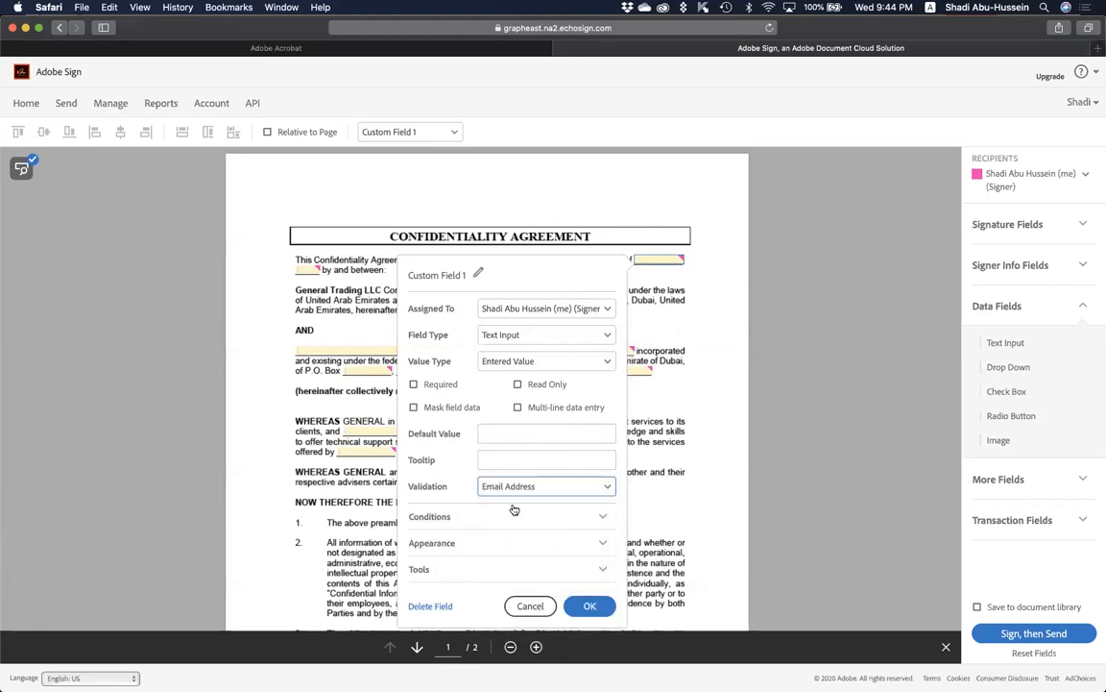
pyautogui.click(493, 461)
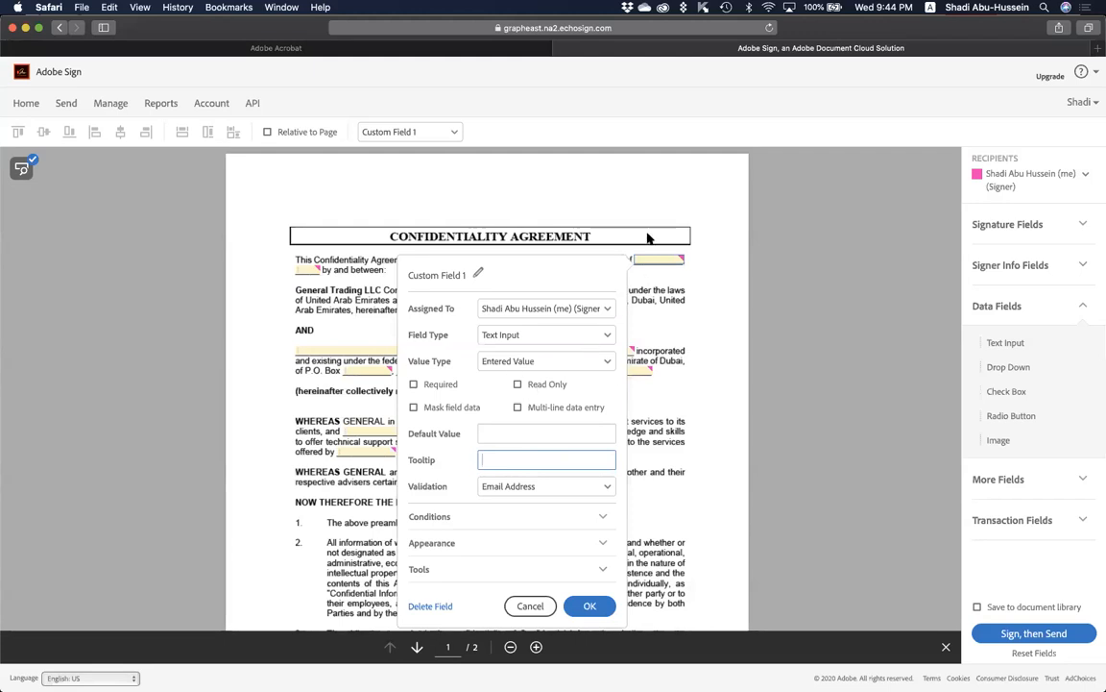
pyautogui.click(523, 442)
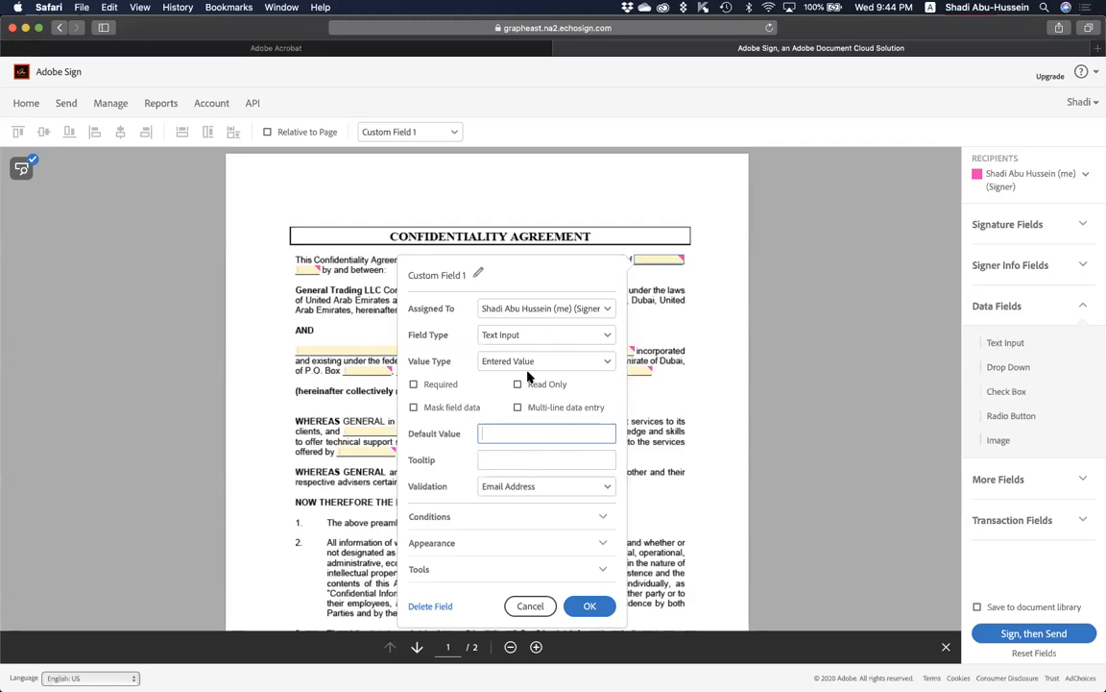
pyautogui.click(530, 605)
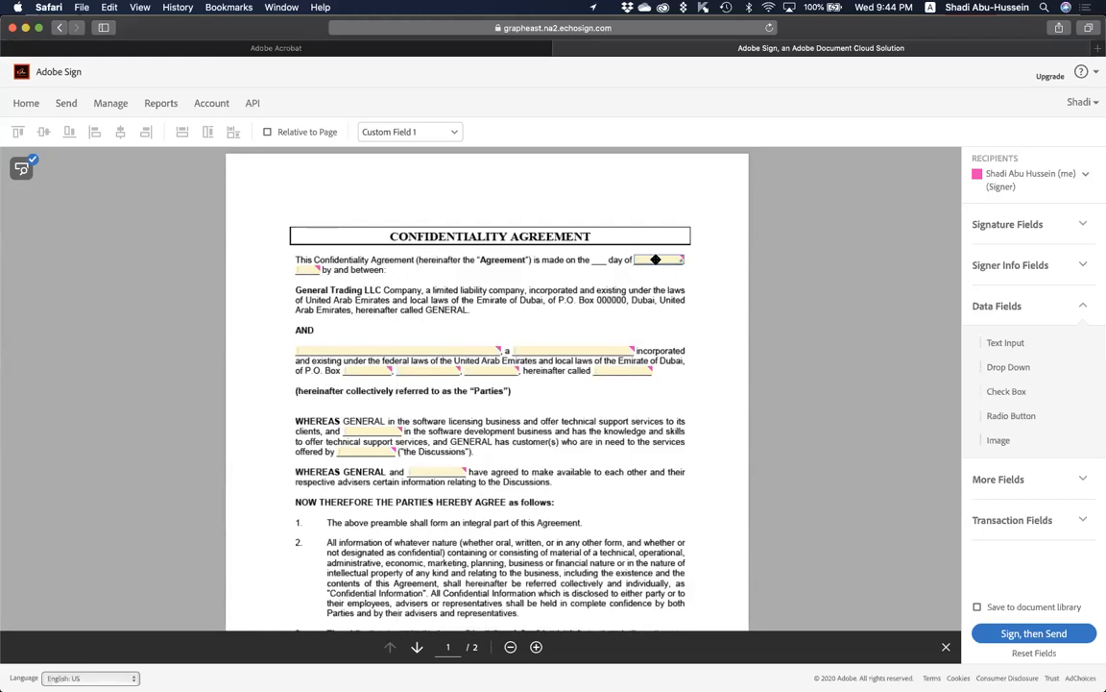
# Delete the remaining auto-detected form fields and scroll down to page 2.
pyautogui.press('Delete')
pyautogui.press('Delete')
pyautogui.press('Delete')
pyautogui.press('Delete')
pyautogui.press('Delete')
pyautogui.press('Delete')
pyautogui.press('Delete')
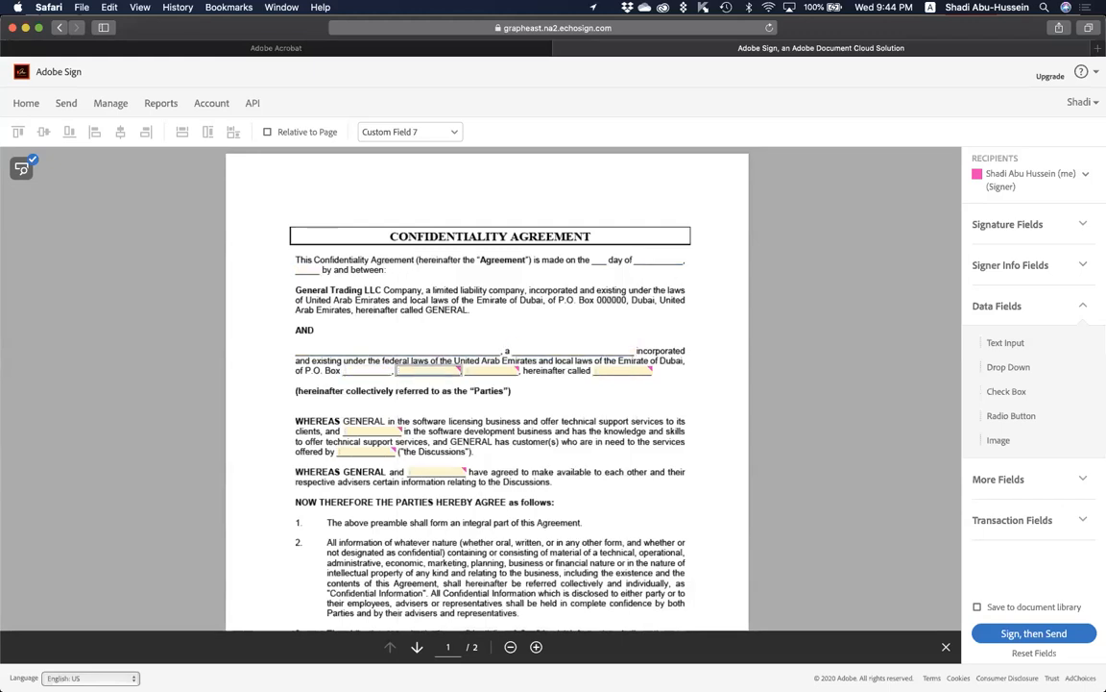
pyautogui.press('Delete')
pyautogui.press('Delete')
pyautogui.press('Delete')
pyautogui.press('Delete')
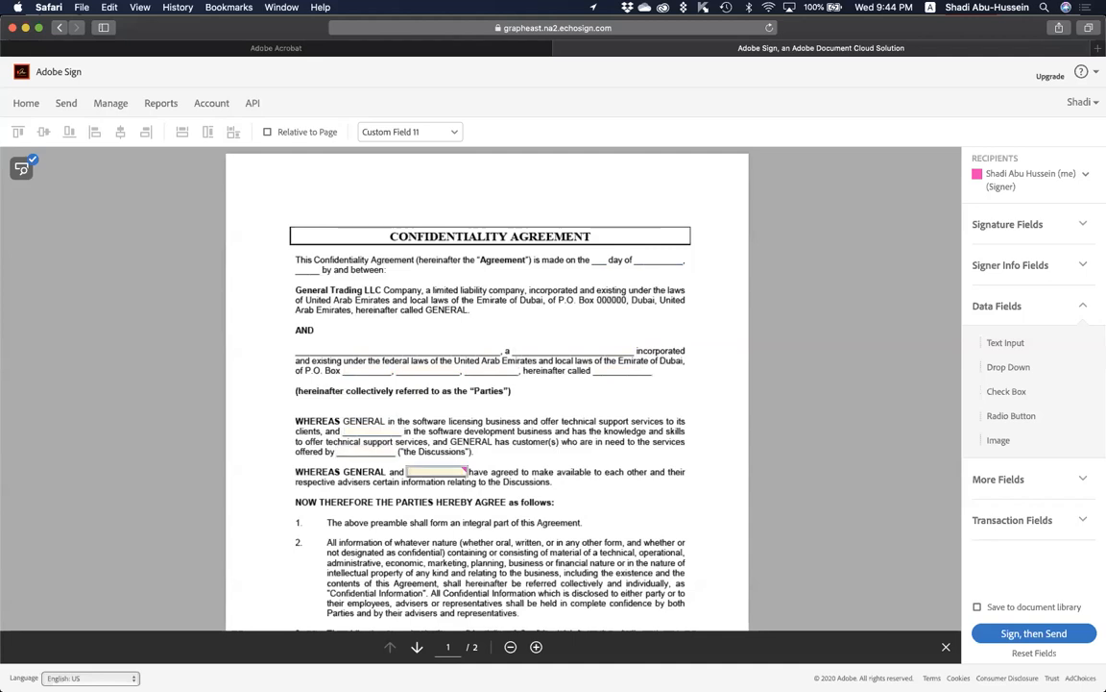
pyautogui.scroll(-5, 661, 308)
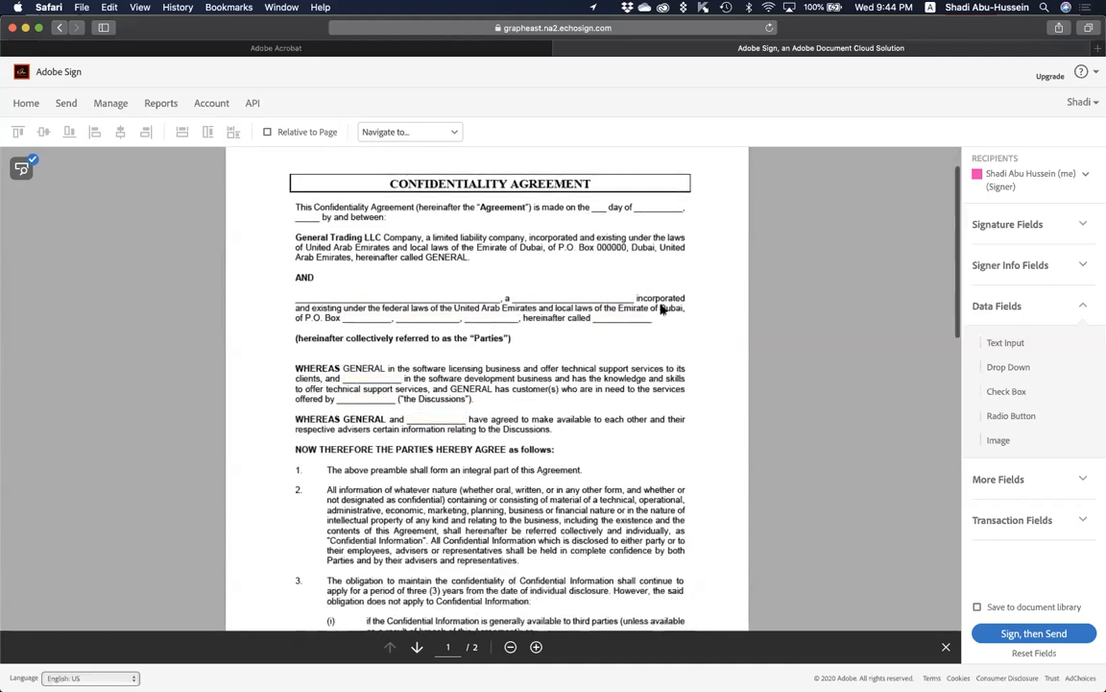
pyautogui.scroll(-15, 728, 385)
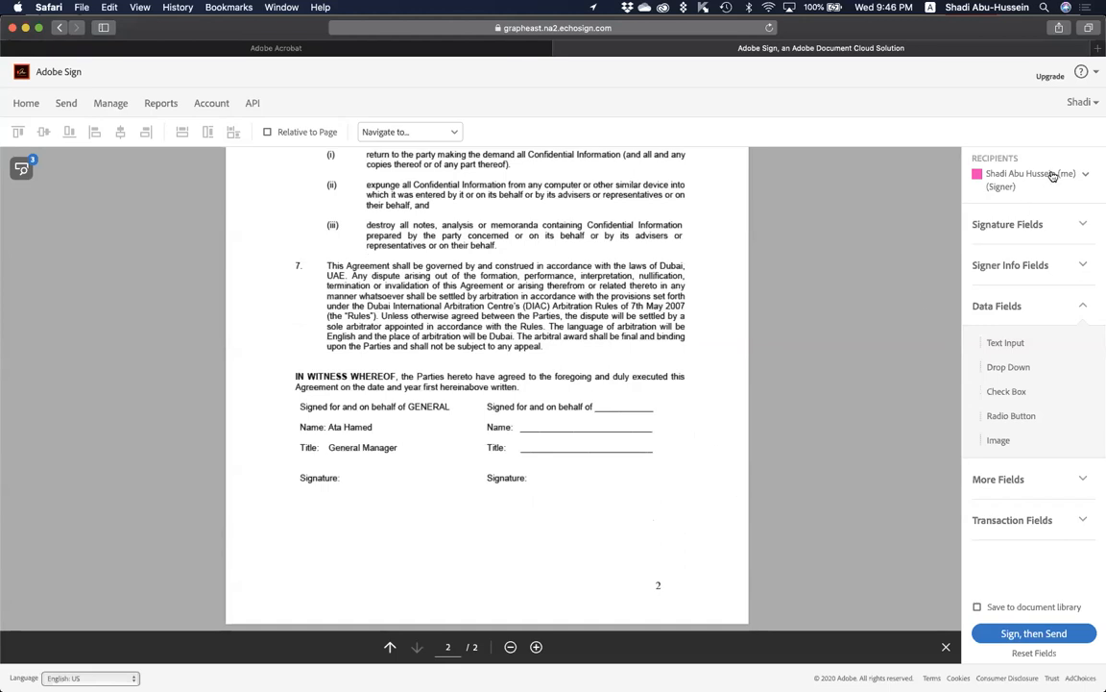
# Keep yourself as the field recipient and expand the Signature Fields list.
pyautogui.click(1053, 176)
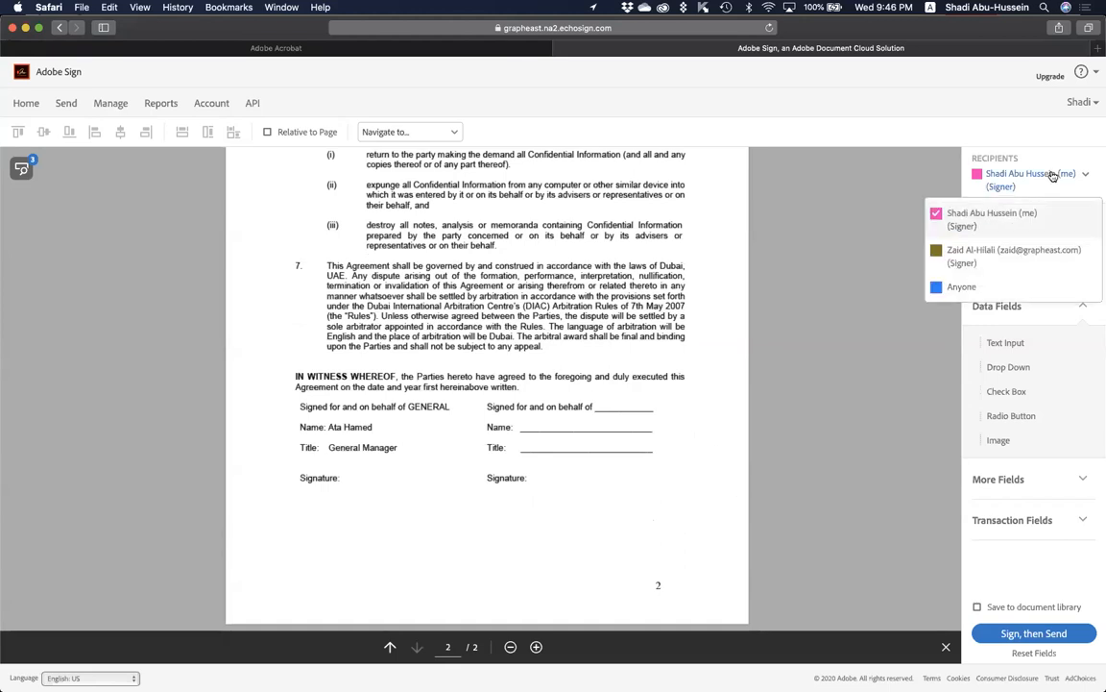
pyautogui.click(985, 217)
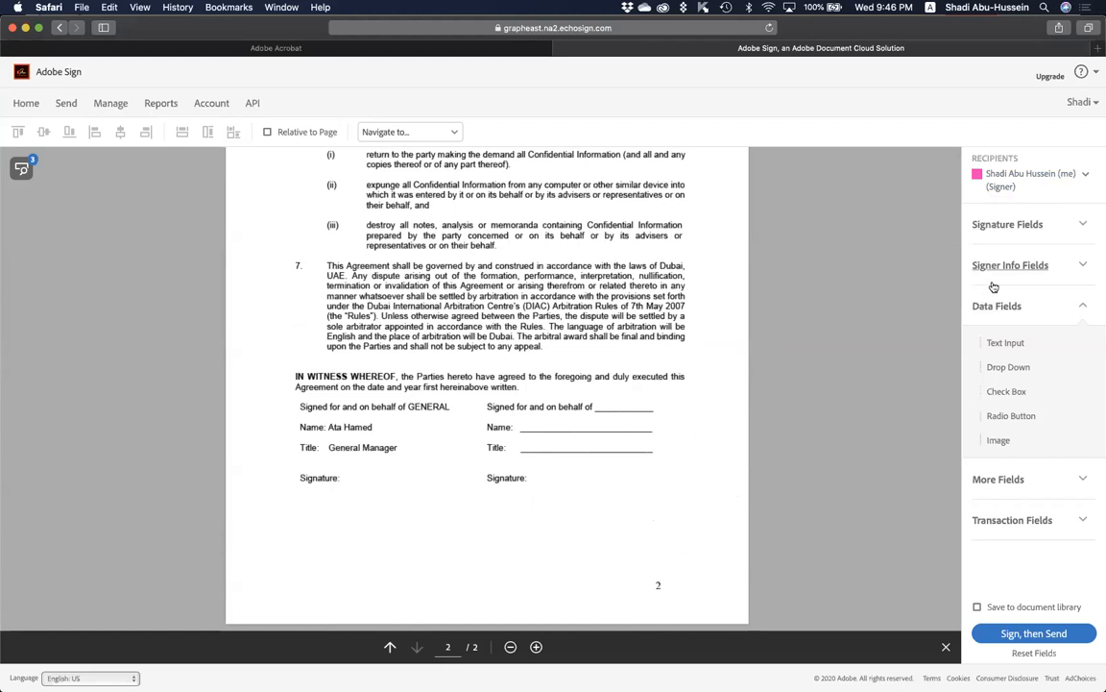
pyautogui.click(1019, 231)
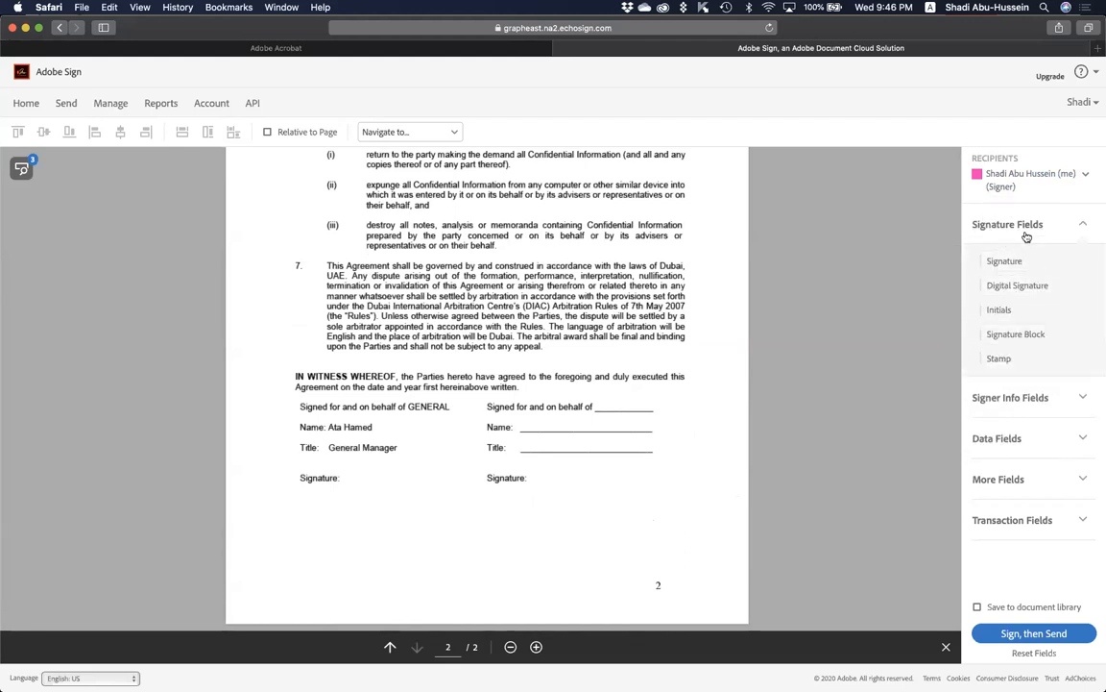
# Place and size page 2 Signature fields for yourself and for the second signer's right-hand line.
pyautogui.moveTo(1008, 262)
pyautogui.mouseDown()
pyautogui.moveTo(566, 444)
pyautogui.moveTo(316, 523)
pyautogui.moveTo(367, 471)
pyautogui.moveTo(343, 469)
pyautogui.mouseUp()
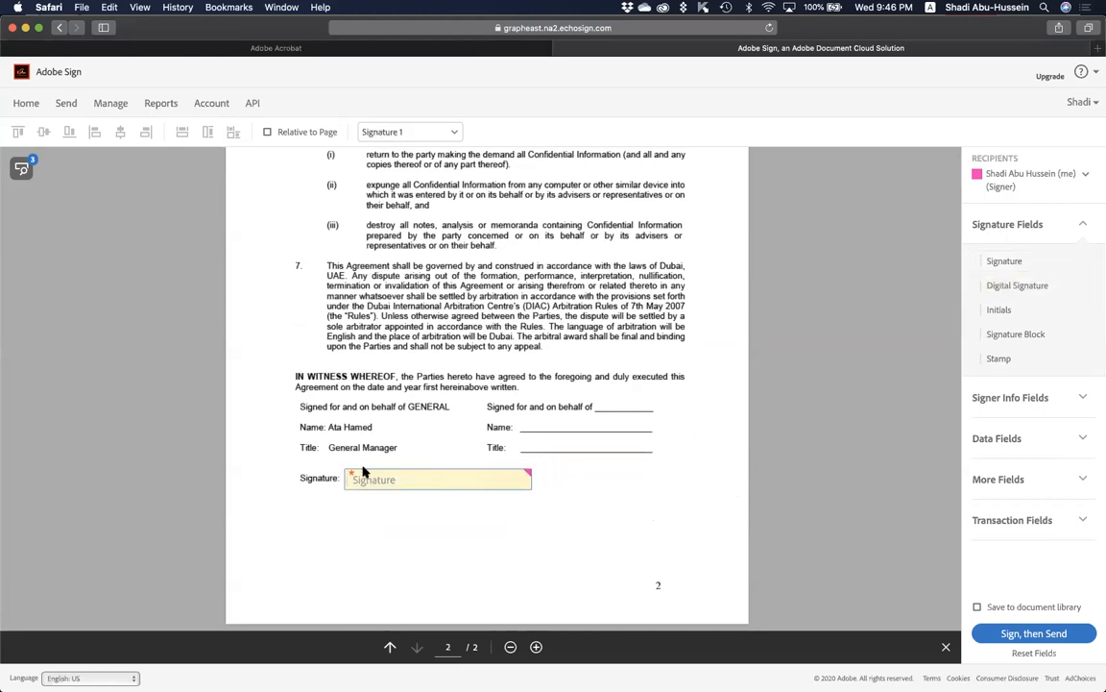
pyautogui.moveTo(530, 477); pyautogui.dragTo(444, 481)
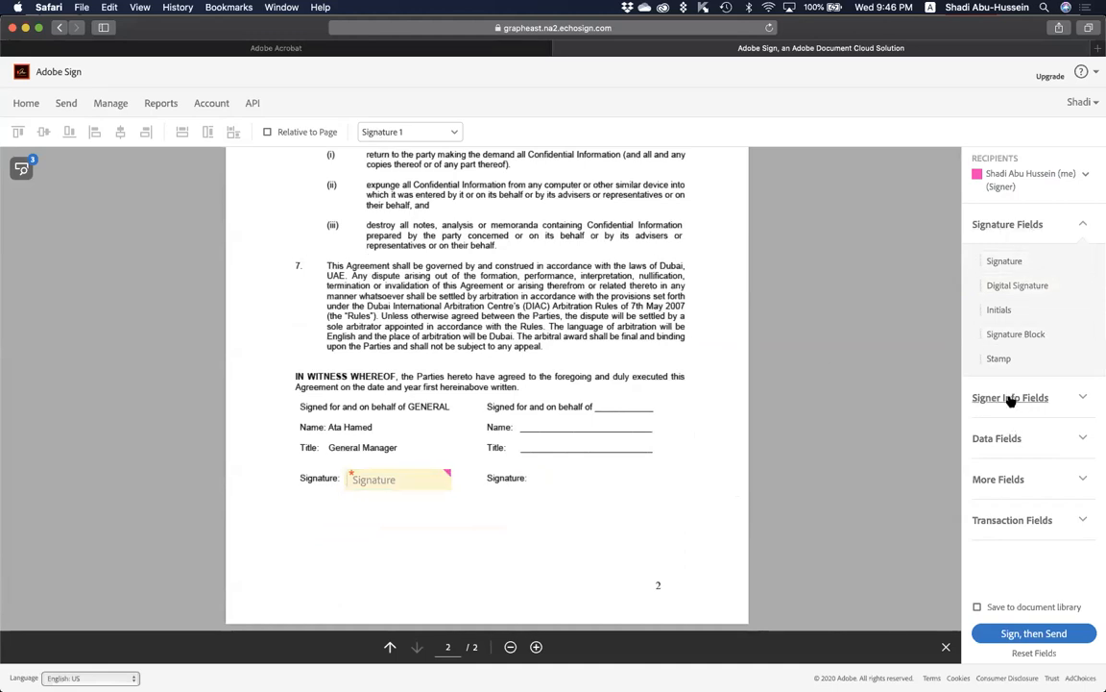
pyautogui.click(1028, 180)
pyautogui.click(993, 255)
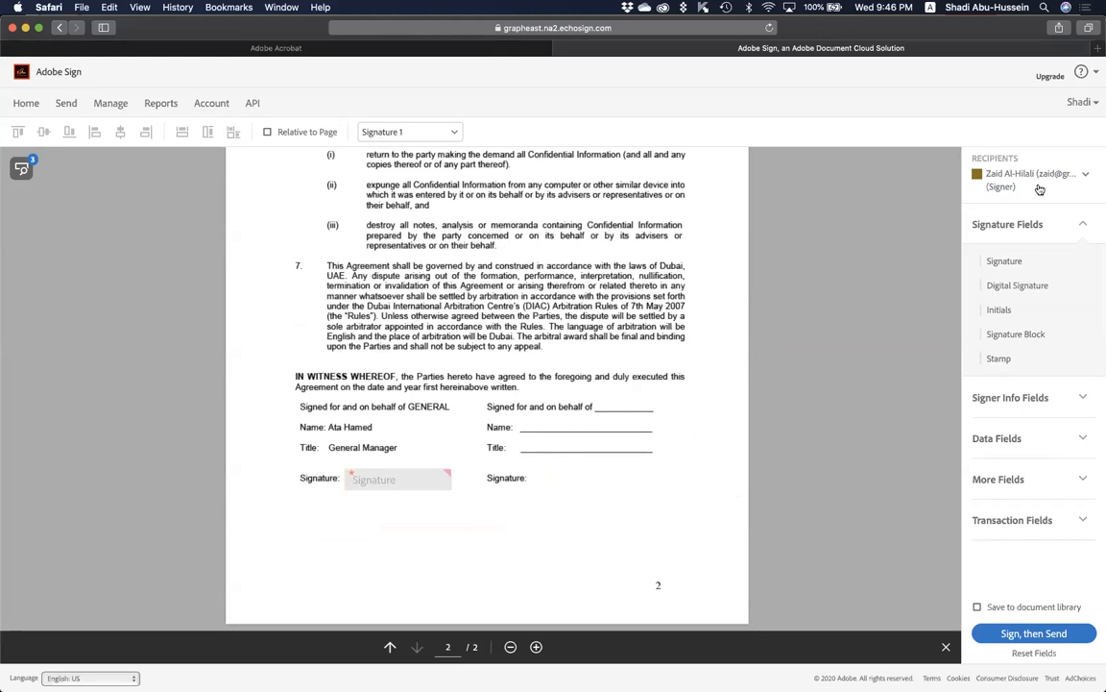
pyautogui.moveTo(1012, 264)
pyautogui.mouseDown()
pyautogui.moveTo(548, 440)
pyautogui.moveTo(518, 436)
pyautogui.moveTo(527, 470)
pyautogui.mouseUp()
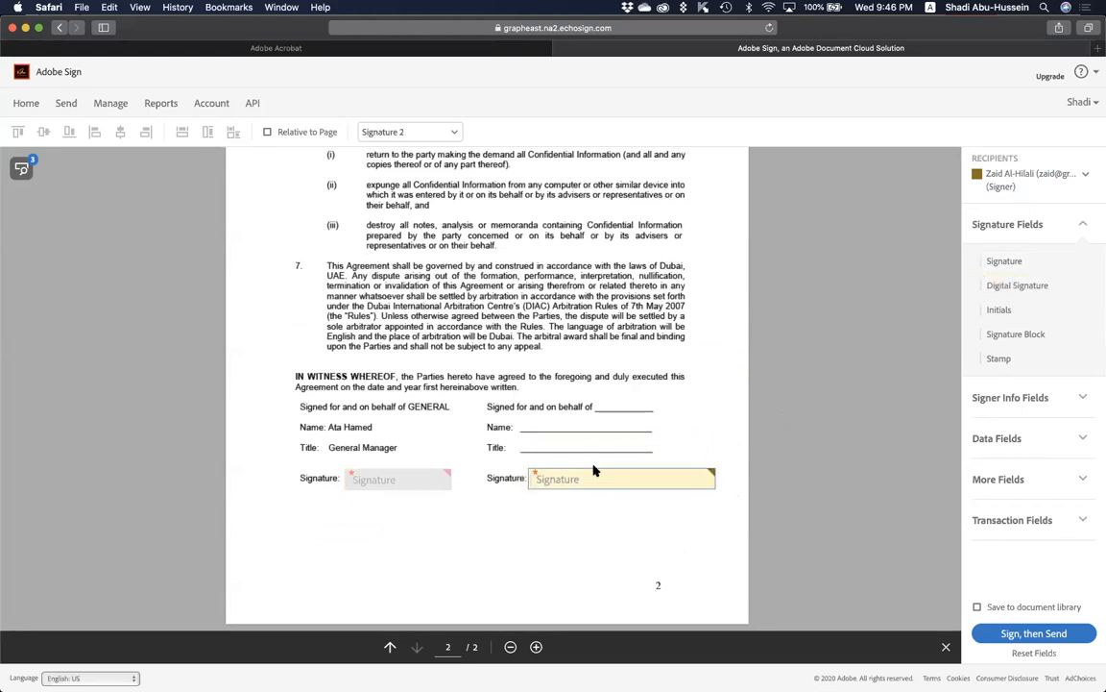
pyautogui.moveTo(714, 474); pyautogui.dragTo(652, 477)
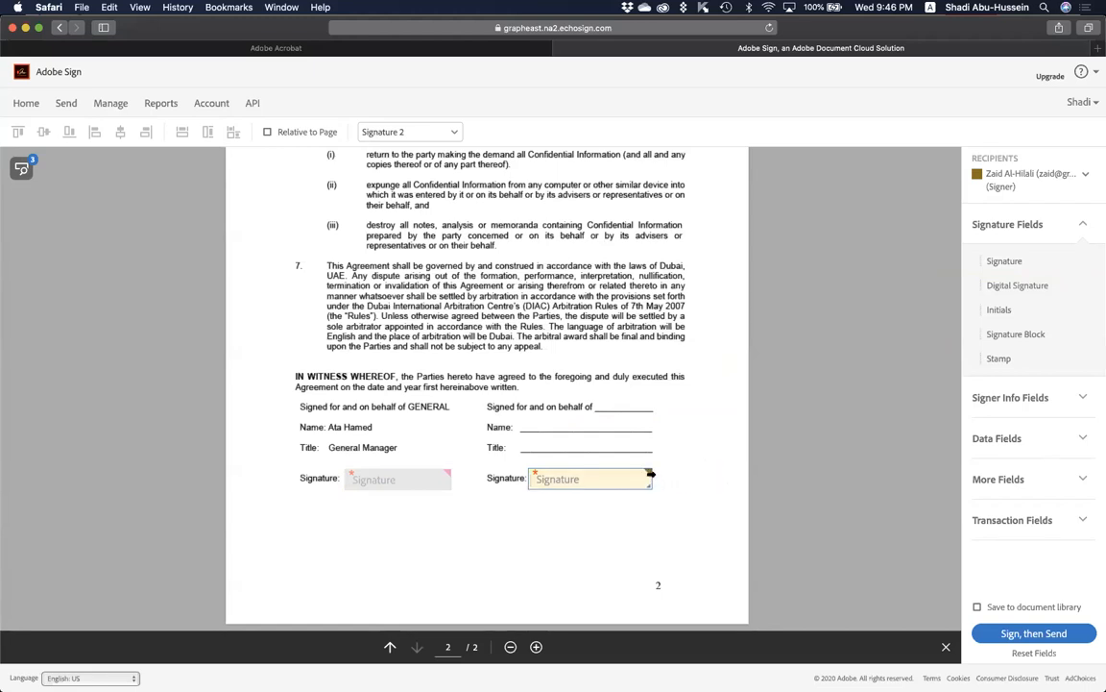
# Add Title, Full Name and Company fields on the second signer's right-hand lines.
pyautogui.click(999, 401)
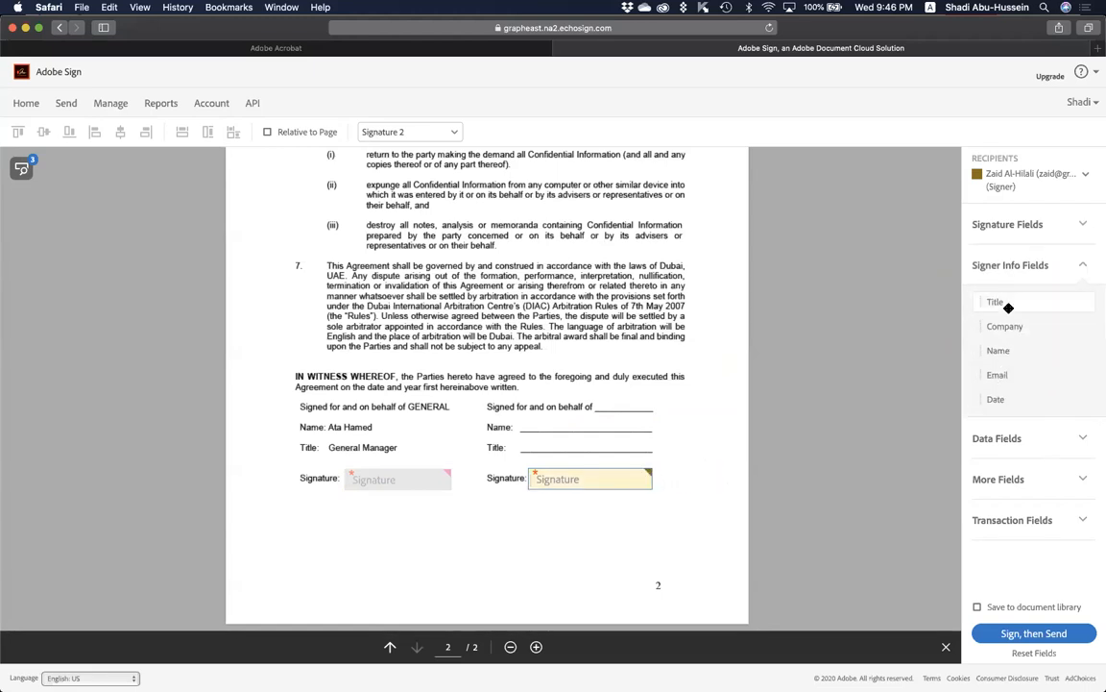
pyautogui.moveTo(892, 341); pyautogui.dragTo(517, 436)
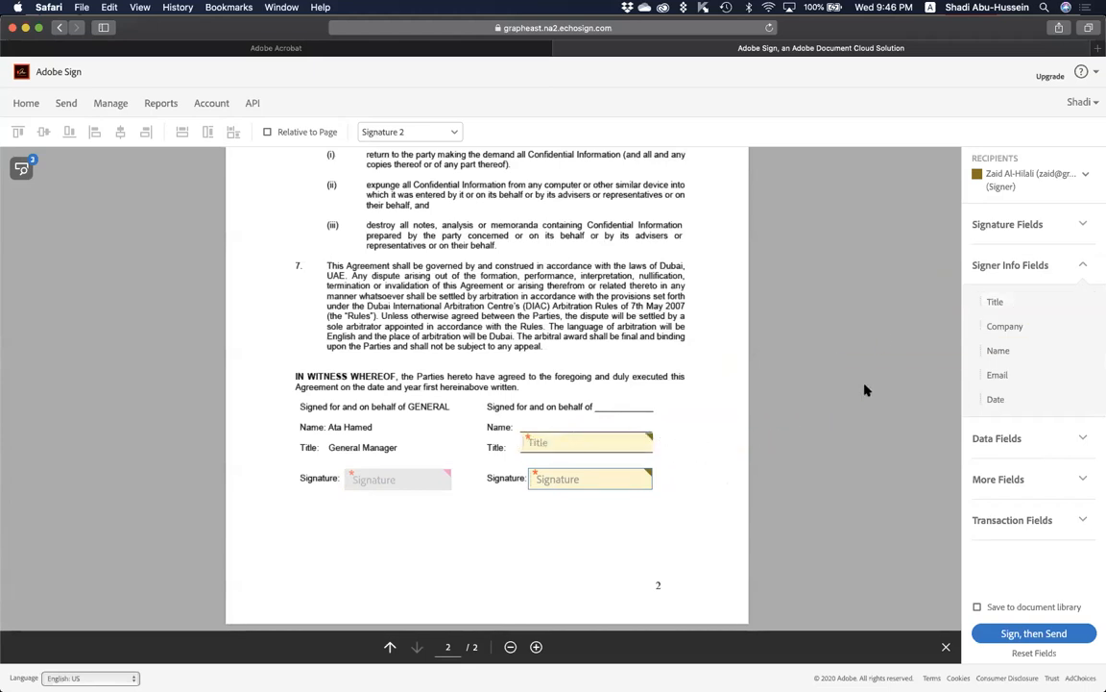
pyautogui.moveTo(1018, 350); pyautogui.dragTo(515, 414)
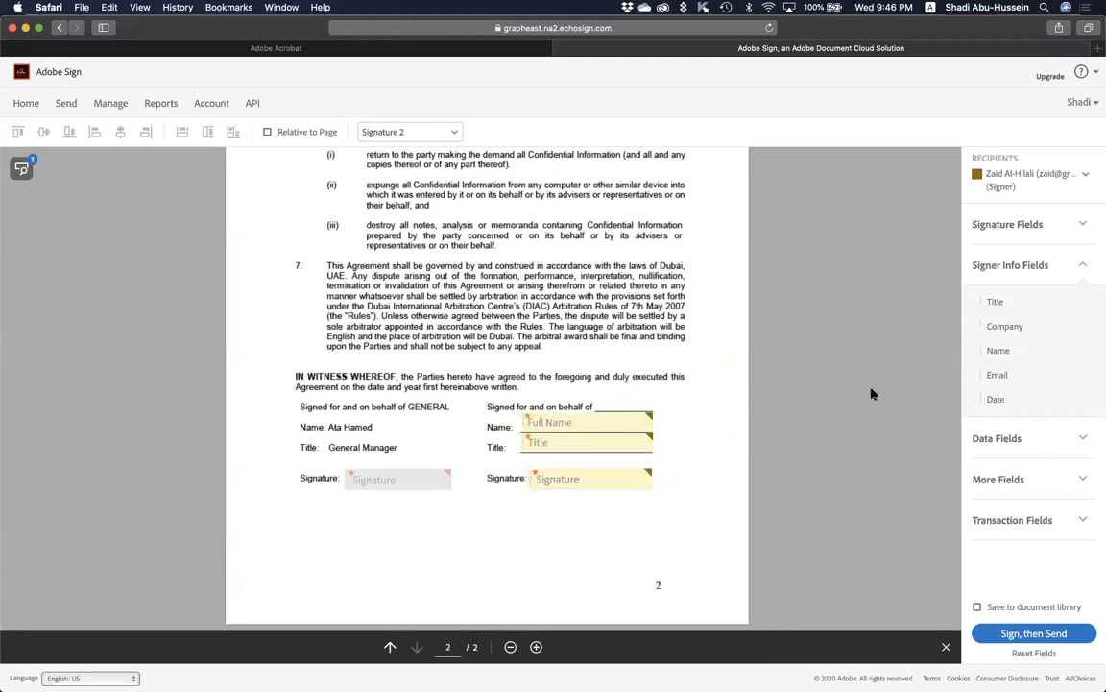
pyautogui.moveTo(1011, 325); pyautogui.dragTo(518, 395)
pyautogui.moveTo(609, 405); pyautogui.dragTo(631, 390)
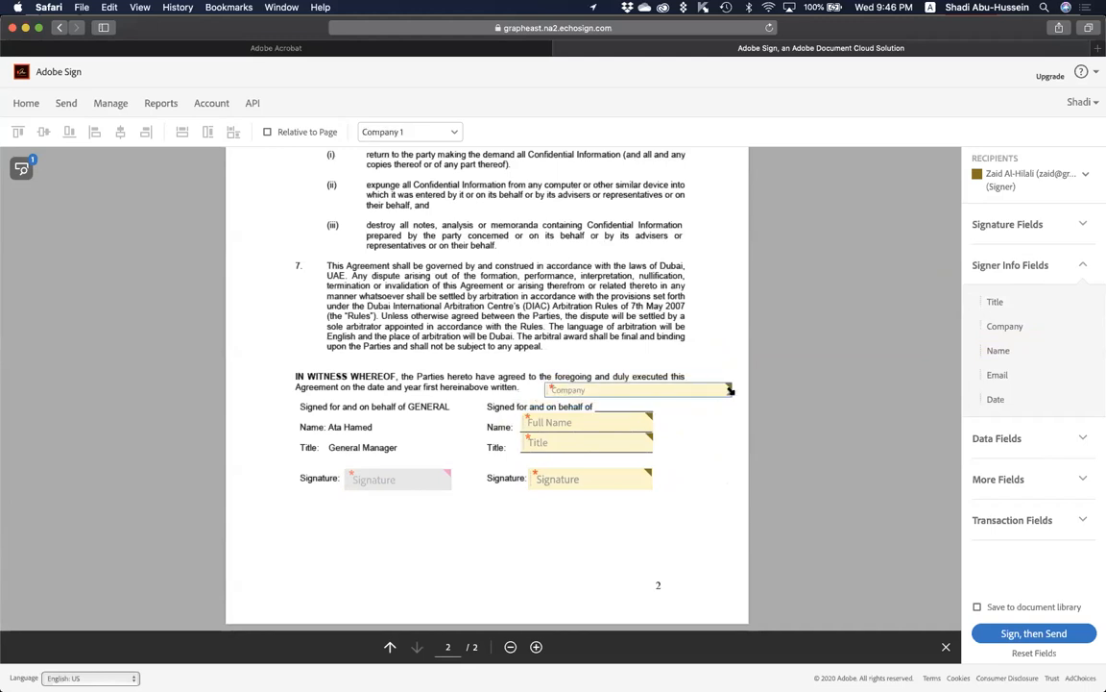
pyautogui.moveTo(730, 388)
pyautogui.mouseDown()
pyautogui.moveTo(592, 394)
pyautogui.moveTo(687, 398)
pyautogui.moveTo(633, 405)
pyautogui.mouseUp()
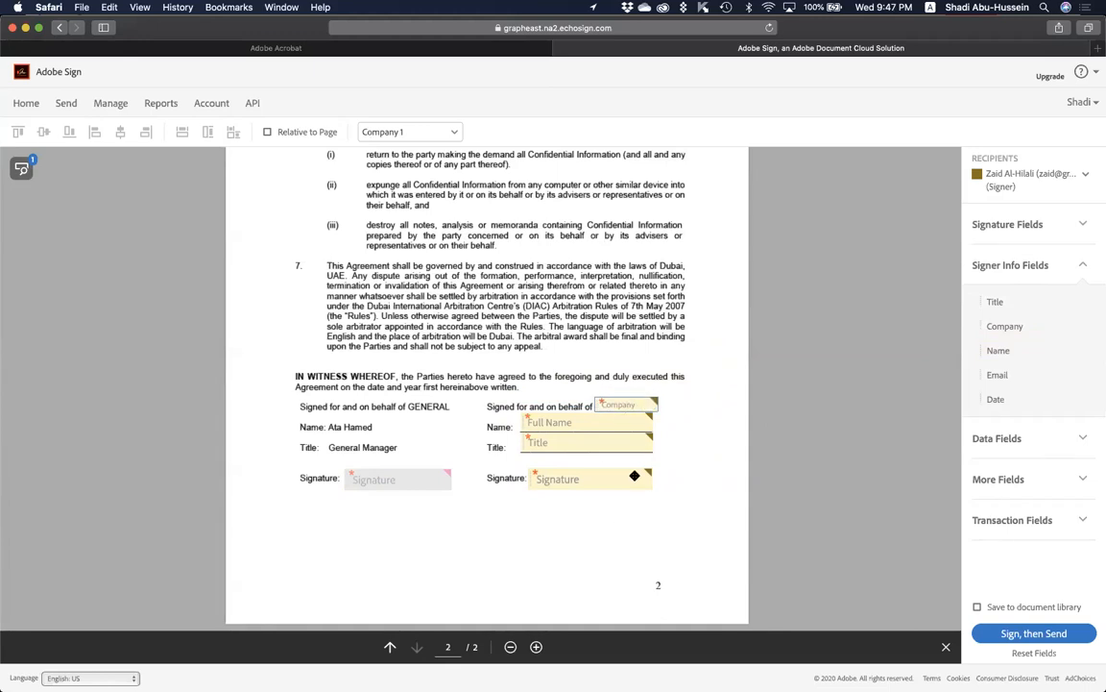
pyautogui.scroll(-1, 593, 534)
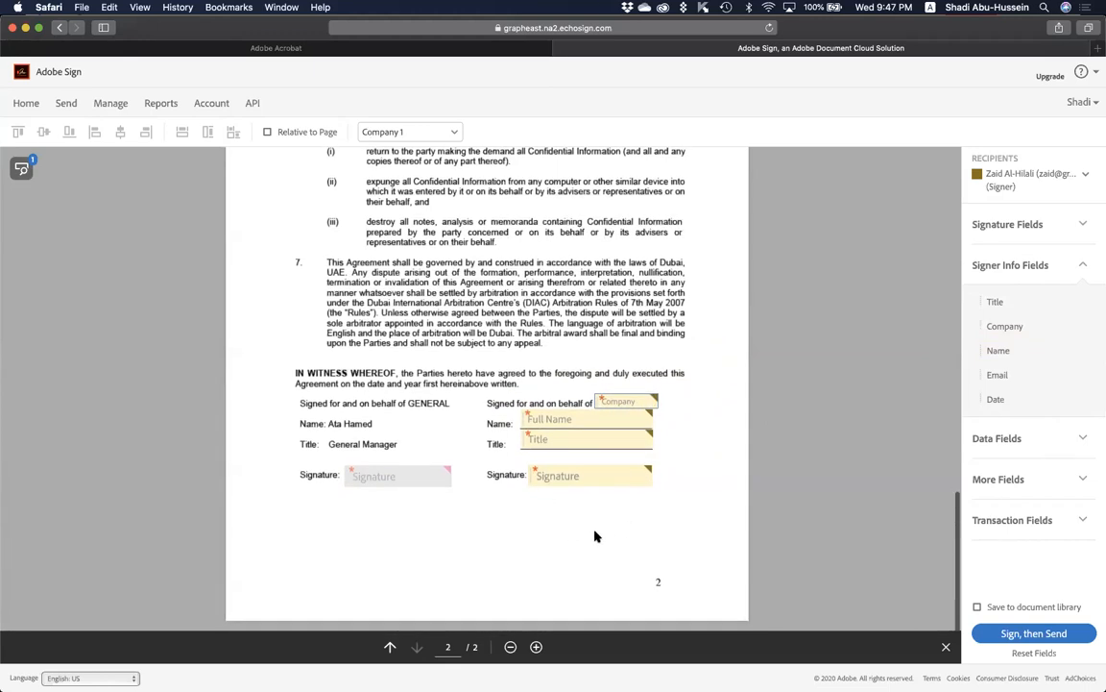
pyautogui.click(1010, 442)
pyautogui.moveTo(1003, 441)
pyautogui.mouseDown()
pyautogui.moveTo(668, 405)
pyautogui.moveTo(523, 506)
pyautogui.moveTo(536, 500)
pyautogui.mouseUp()
pyautogui.moveTo(612, 538); pyautogui.dragTo(684, 540)
pyautogui.moveTo(592, 530); pyautogui.dragTo(595, 526)
pyautogui.moveTo(679, 573); pyautogui.dragTo(676, 577)
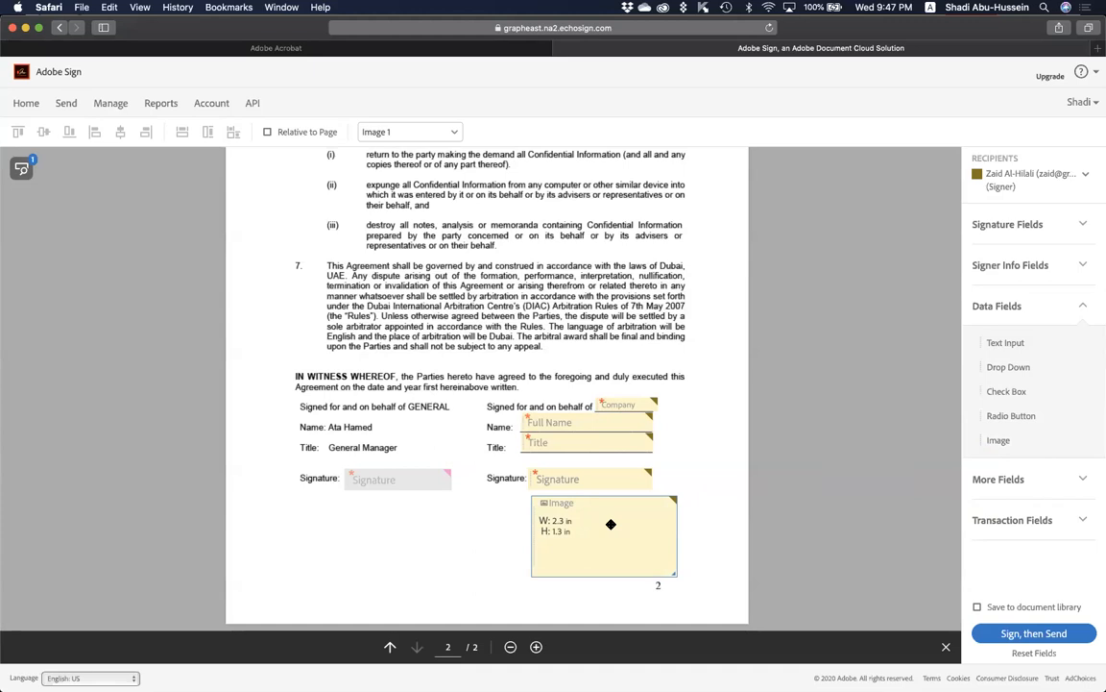
pyautogui.press('Delete')
# Place an Initials field beside page number 2 and repeat it on all pages.
pyautogui.click(1009, 226)
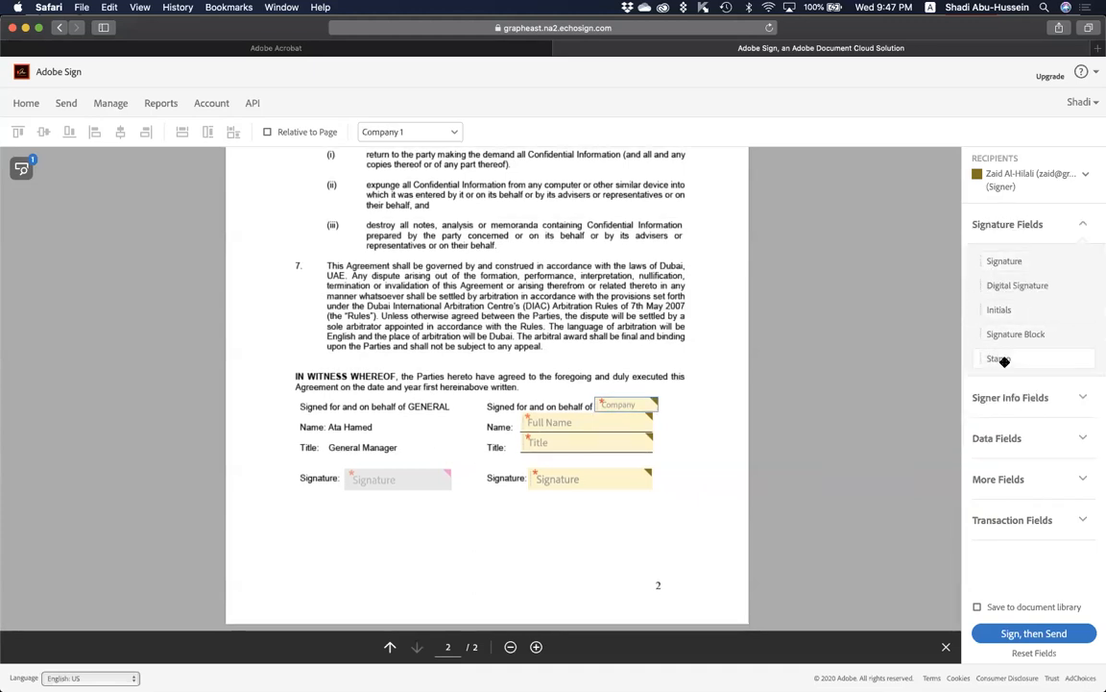
pyautogui.moveTo(1011, 311)
pyautogui.mouseDown()
pyautogui.moveTo(812, 386)
pyautogui.moveTo(692, 545)
pyautogui.moveTo(688, 580)
pyautogui.mouseUp()
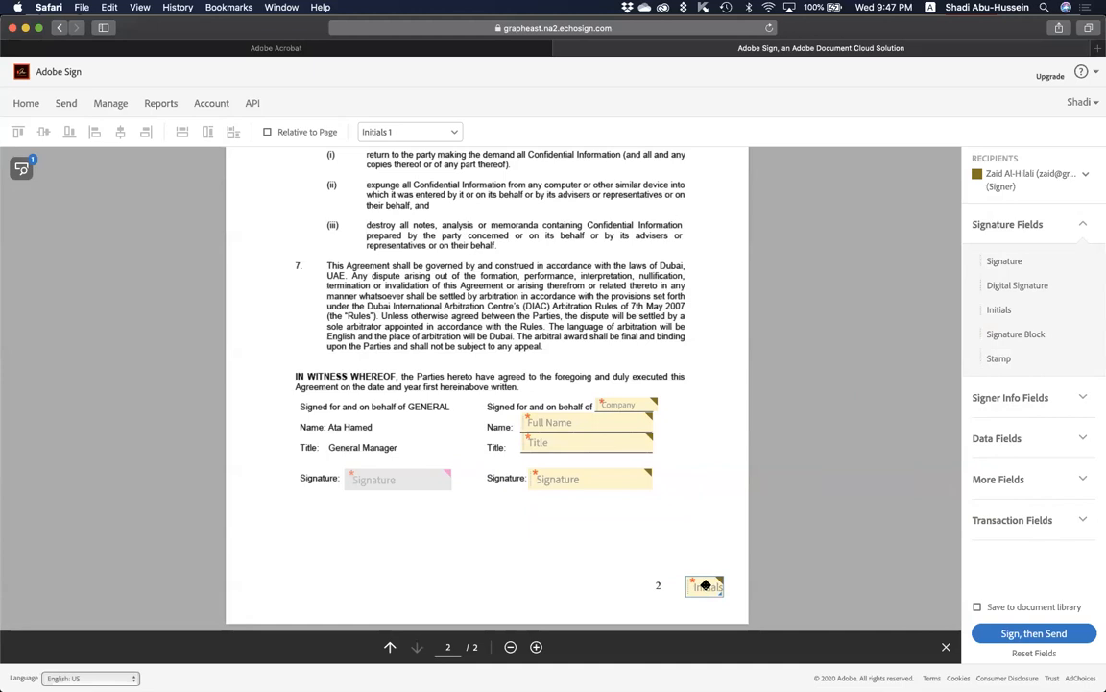
pyautogui.click(705, 584)
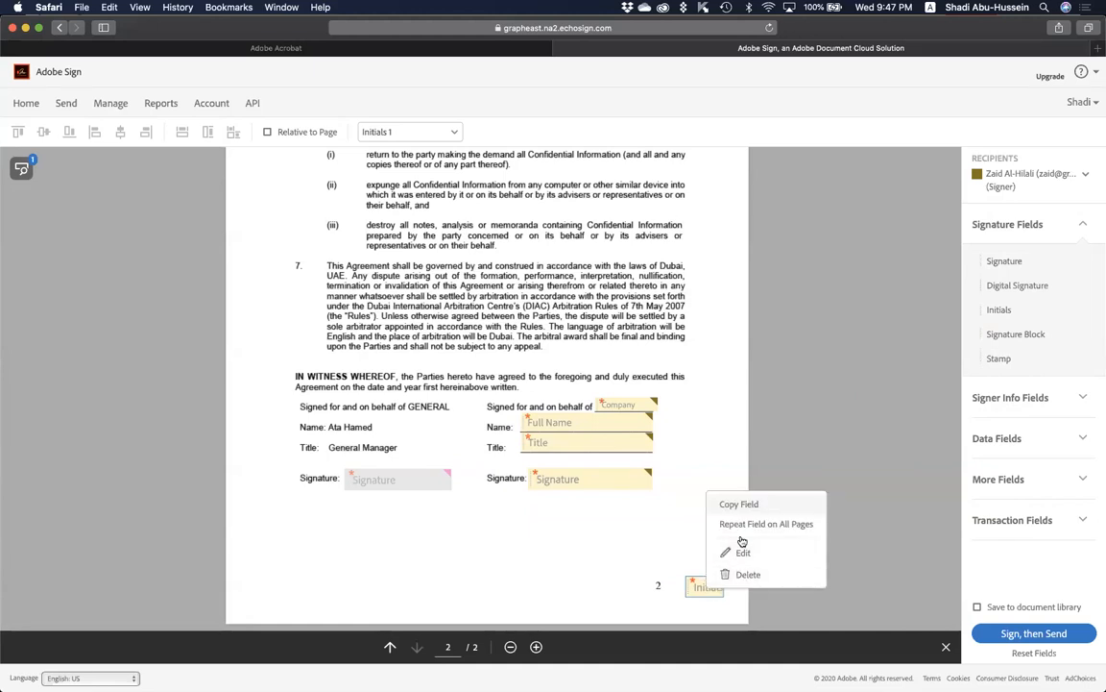
pyautogui.click(743, 525)
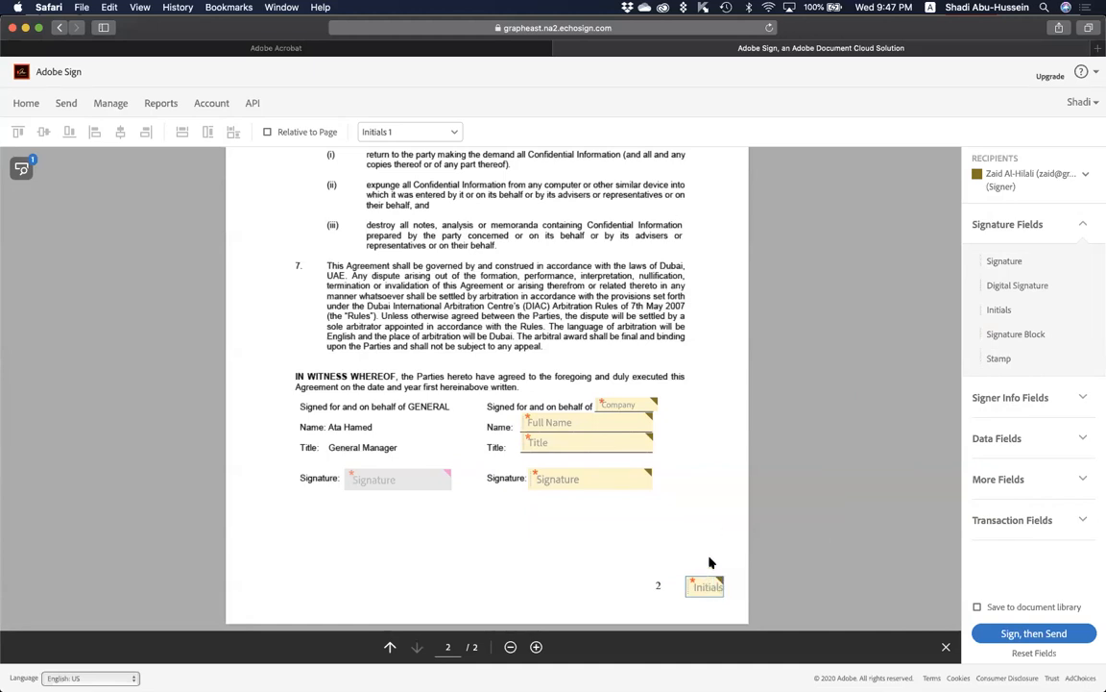
# Scroll through the pages to check the repeated Initials, then select the one on page 2.
pyautogui.scroll(10, 710, 562)
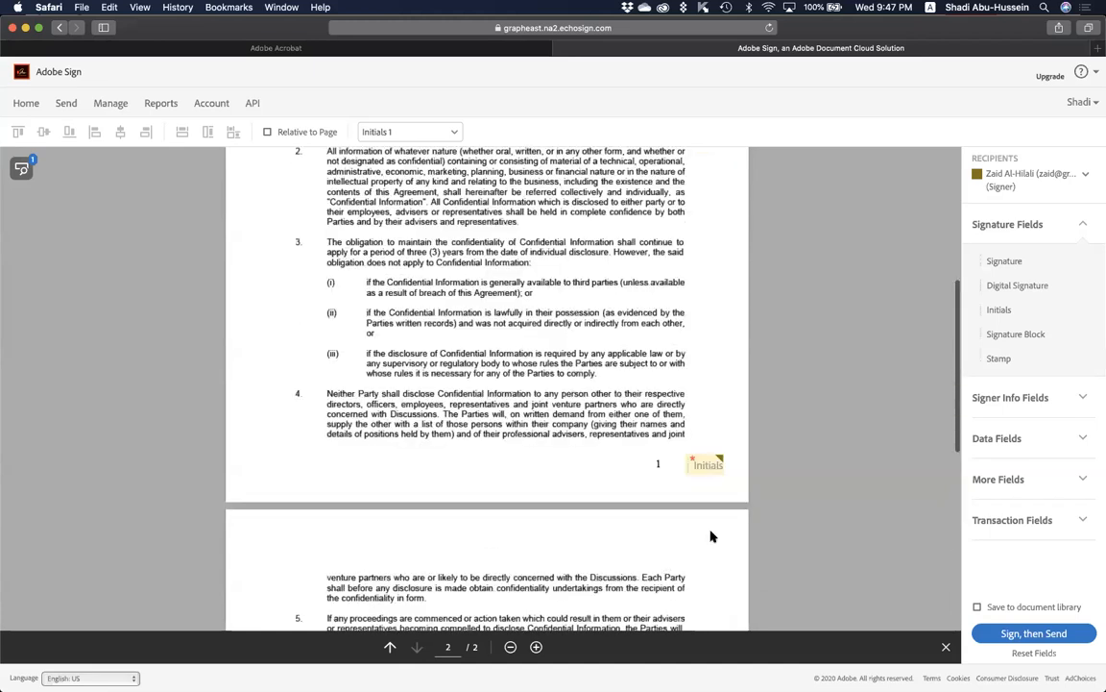
pyautogui.scroll(-5, 710, 547)
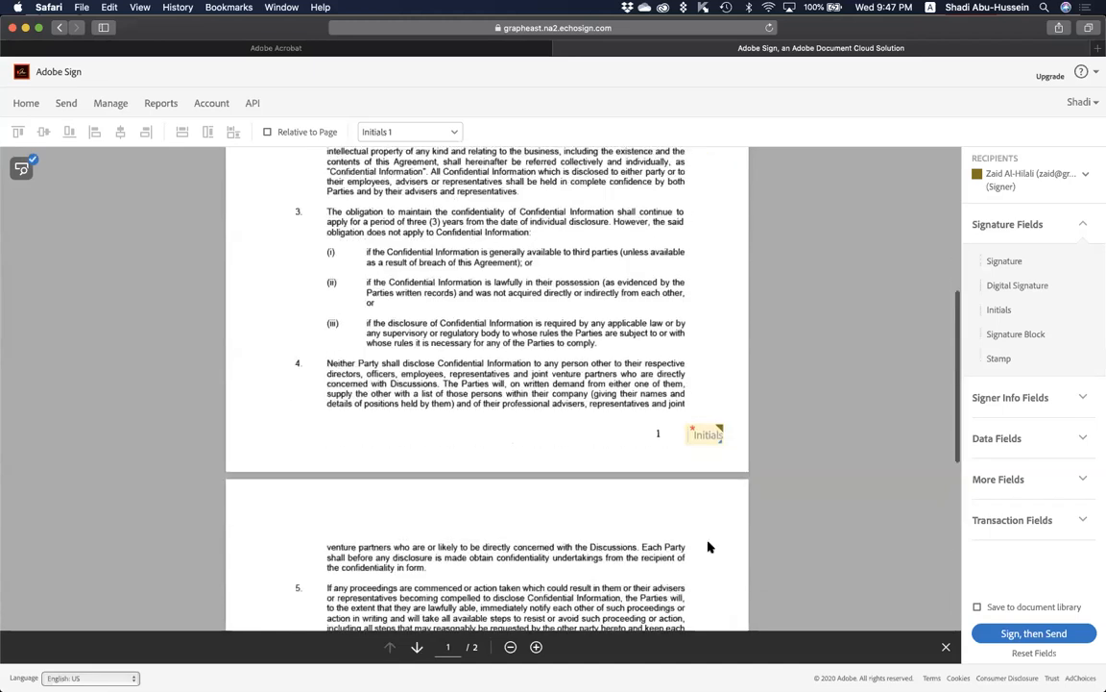
pyautogui.scroll(-5, 708, 547)
pyautogui.scroll(4, 708, 519)
pyautogui.scroll(-1, 708, 499)
pyautogui.scroll(-1, 708, 498)
pyautogui.scroll(-1, 709, 500)
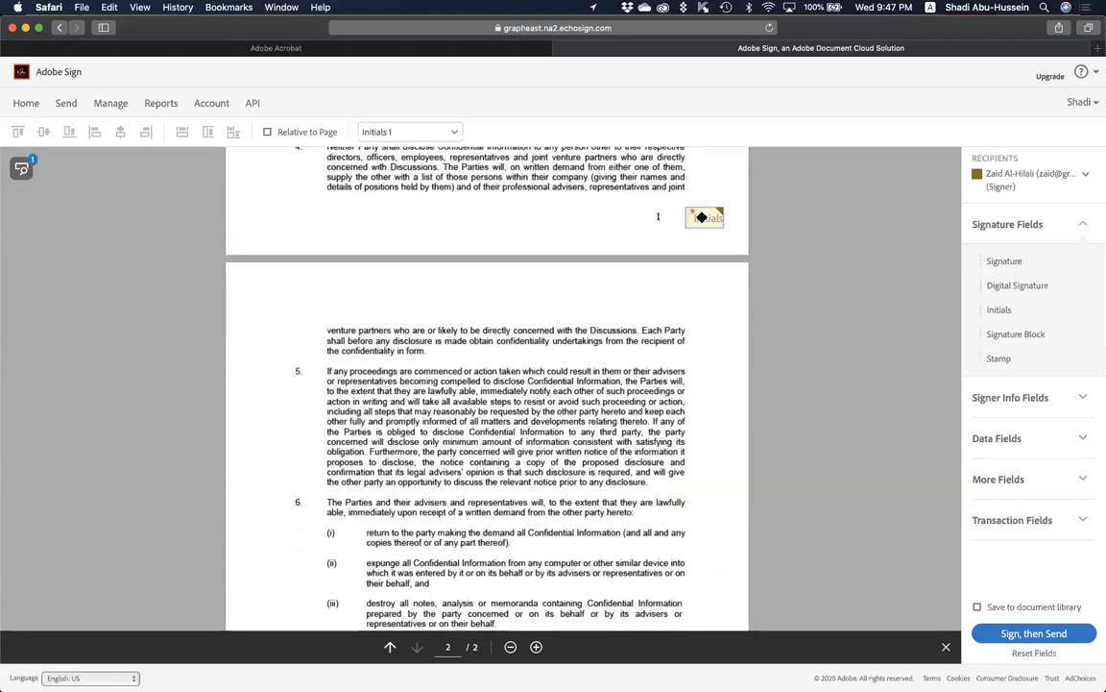
pyautogui.scroll(-5, 709, 481)
pyautogui.click(704, 585)
# Delete the selected Initials field next to the page 2 page number.
pyautogui.press('Delete')
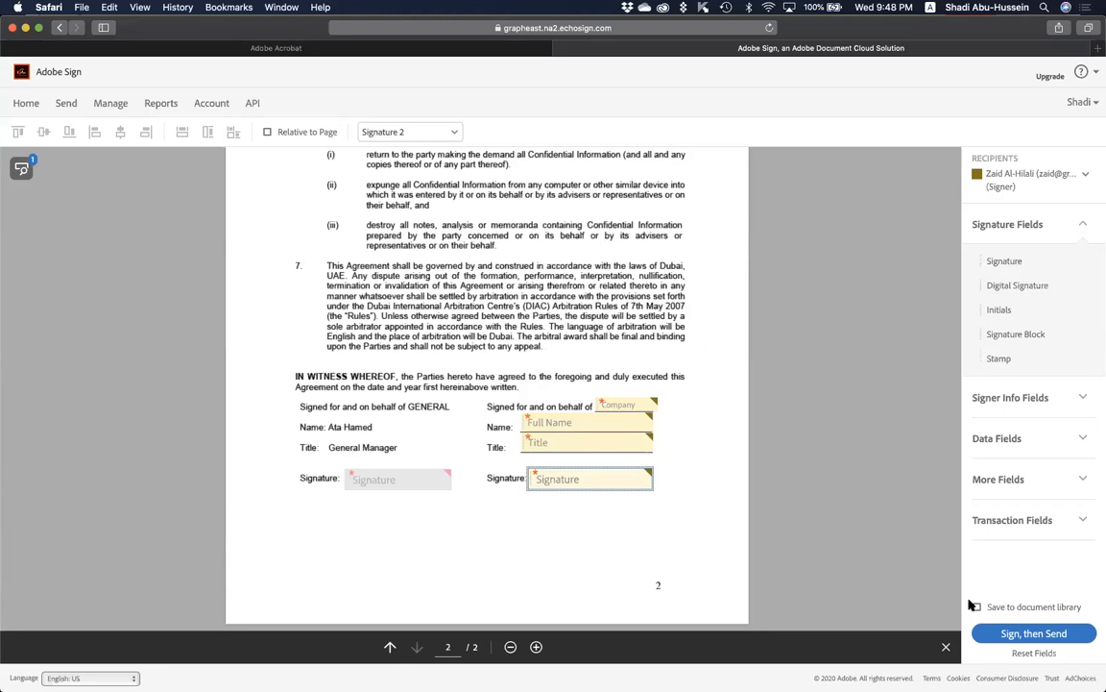
# Send the prepared agreement, then preview the 'Someone else should sign' option and cancel it.
pyautogui.click(1028, 634)
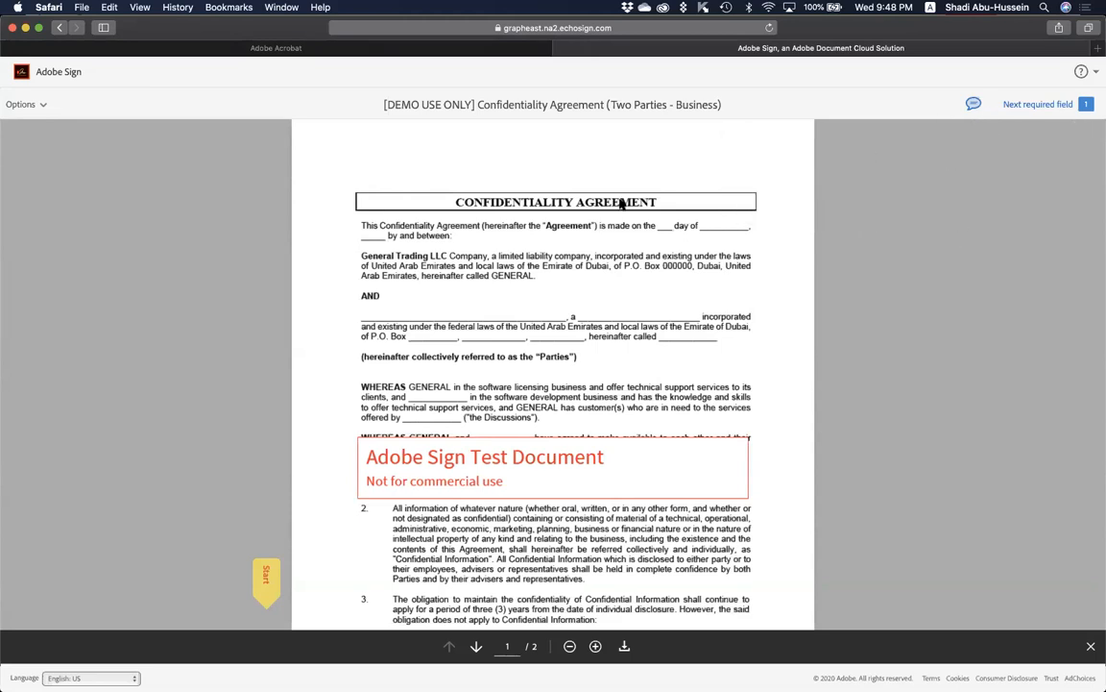
pyautogui.click(39, 103)
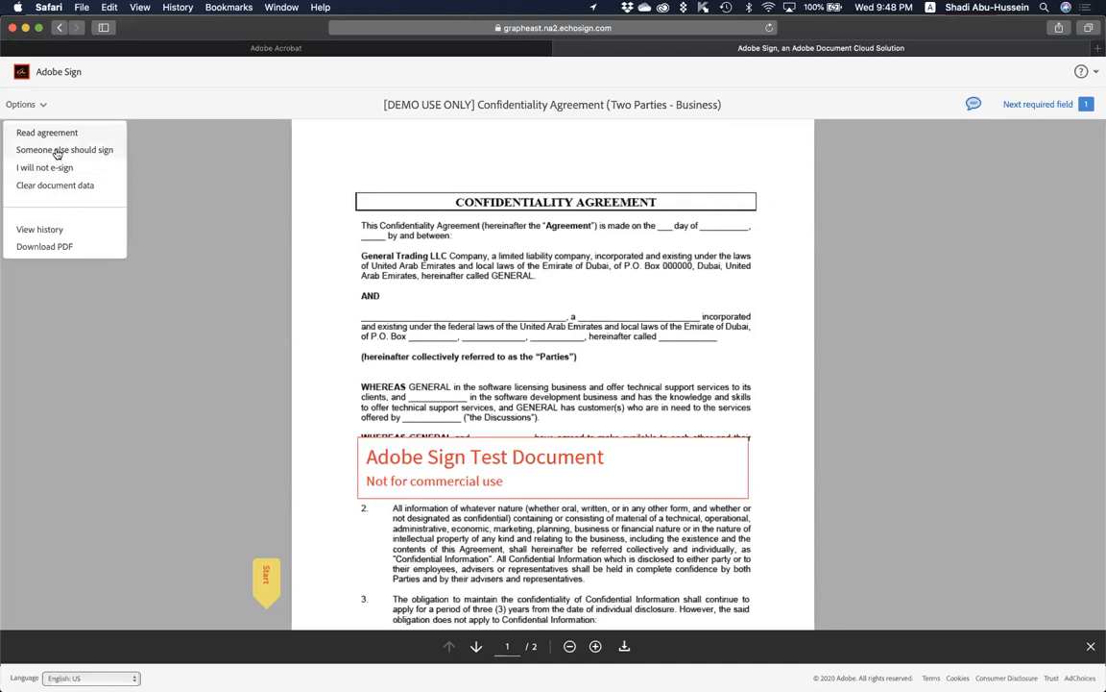
pyautogui.click(59, 152)
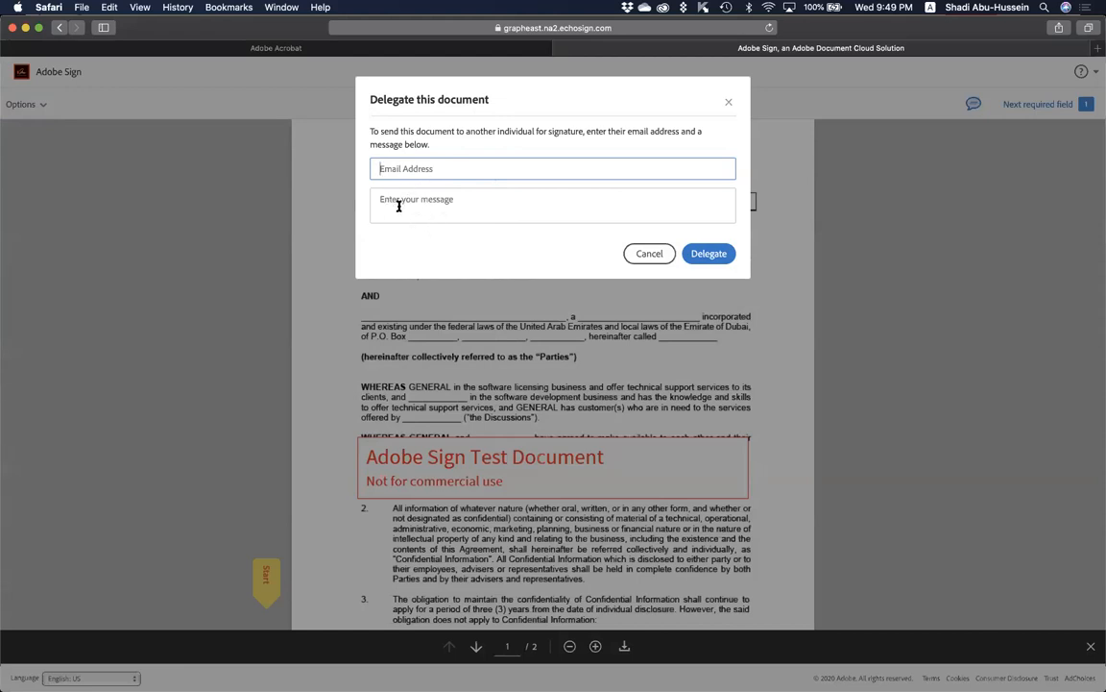
pyautogui.click(646, 253)
# Preview the 'I will not e-sign' option and dismiss it without declining.
pyautogui.click(28, 104)
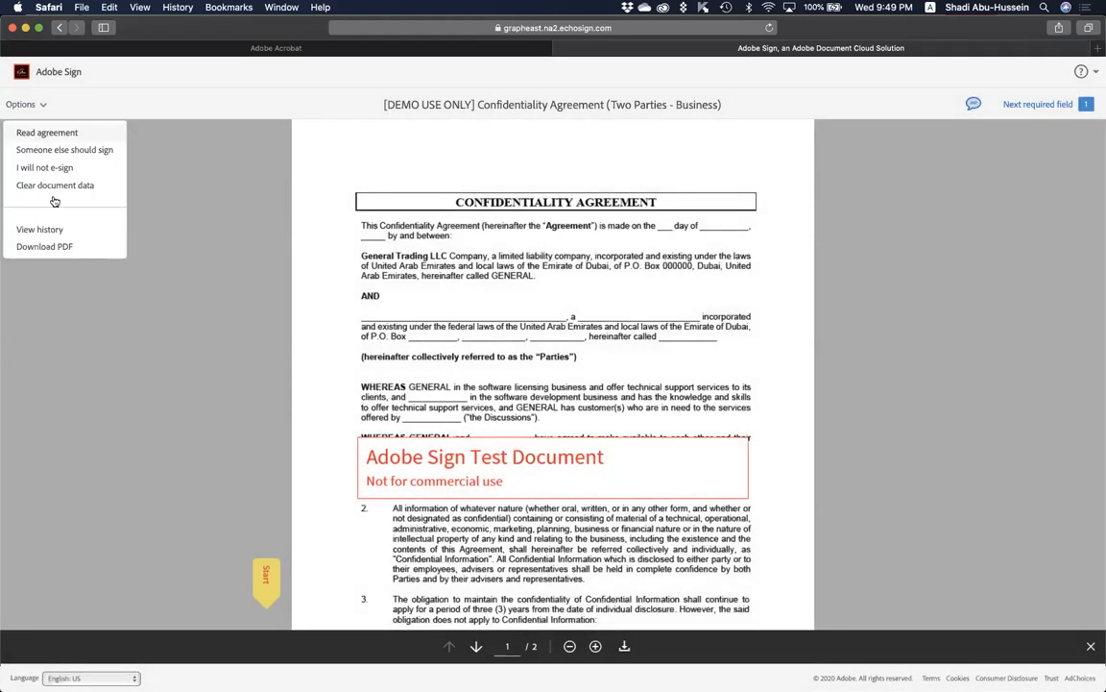
pyautogui.click(57, 169)
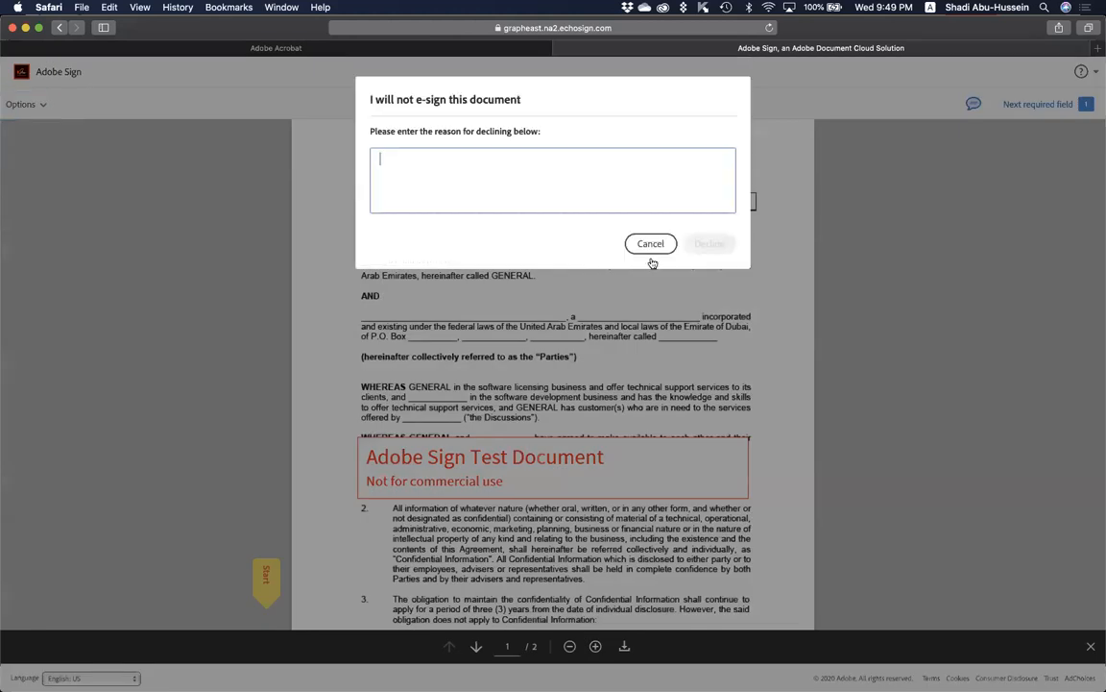
pyautogui.press('Escape')
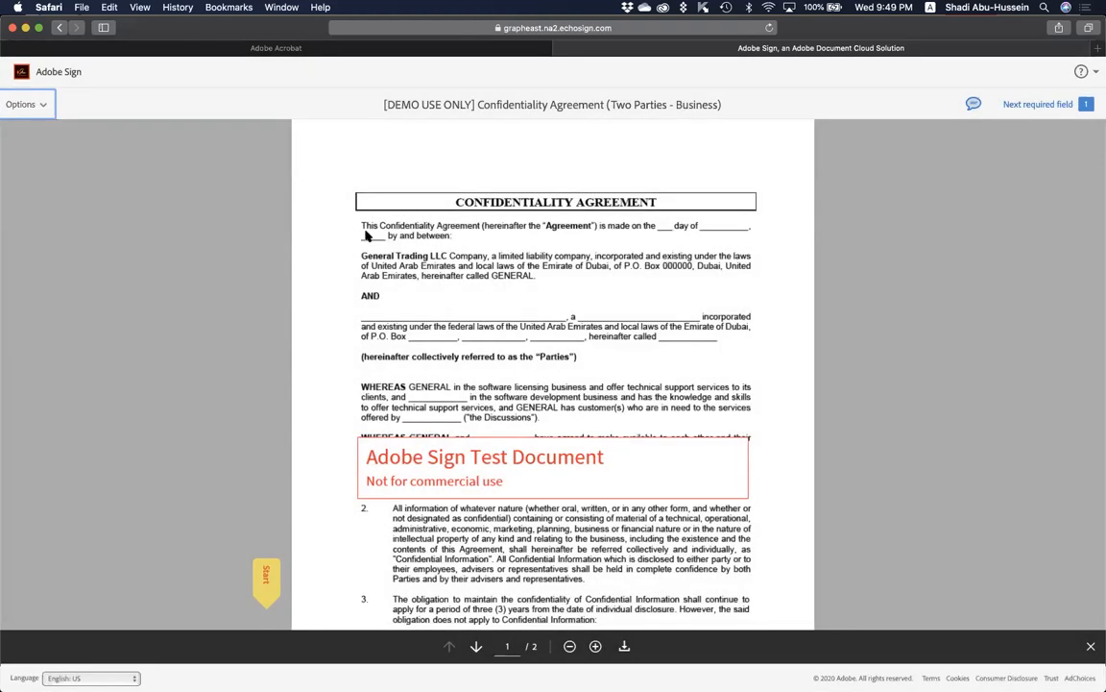
# Close the options menu and insert the saved star signature into page 2's required field.
pyautogui.click(38, 102)
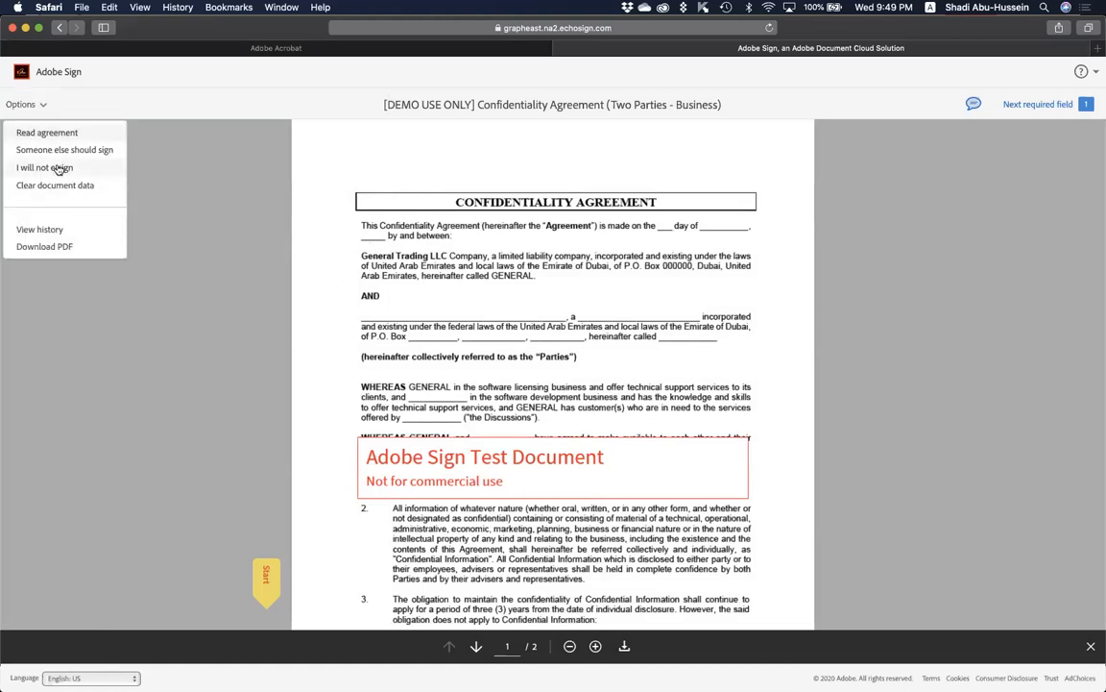
pyautogui.click(218, 183)
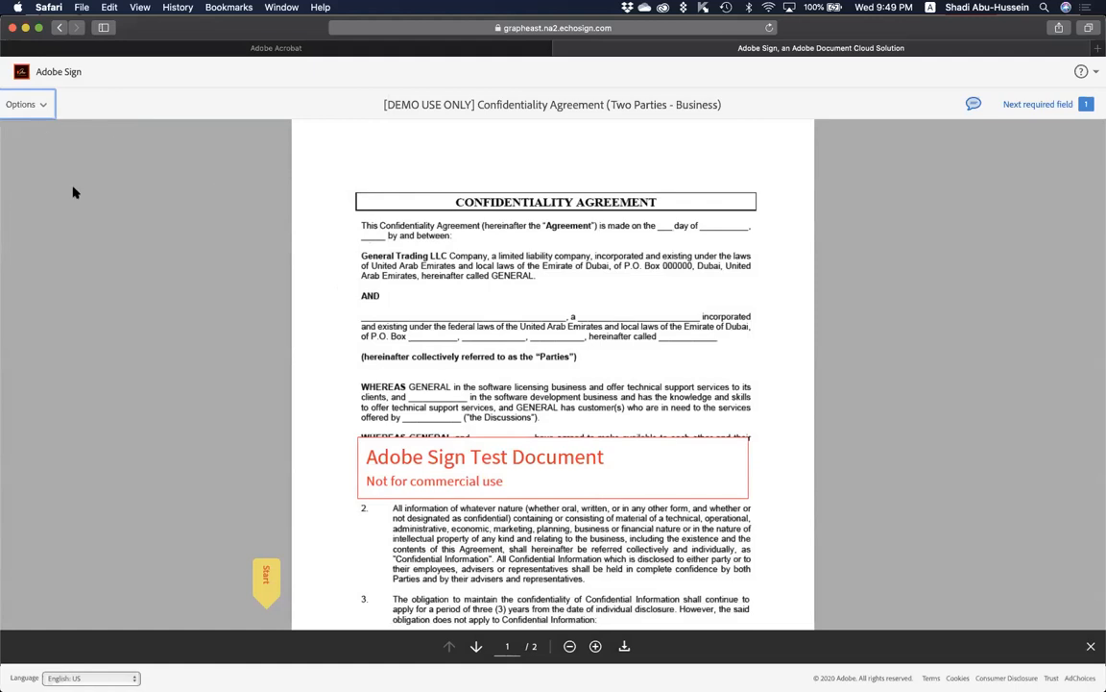
pyautogui.click(265, 575)
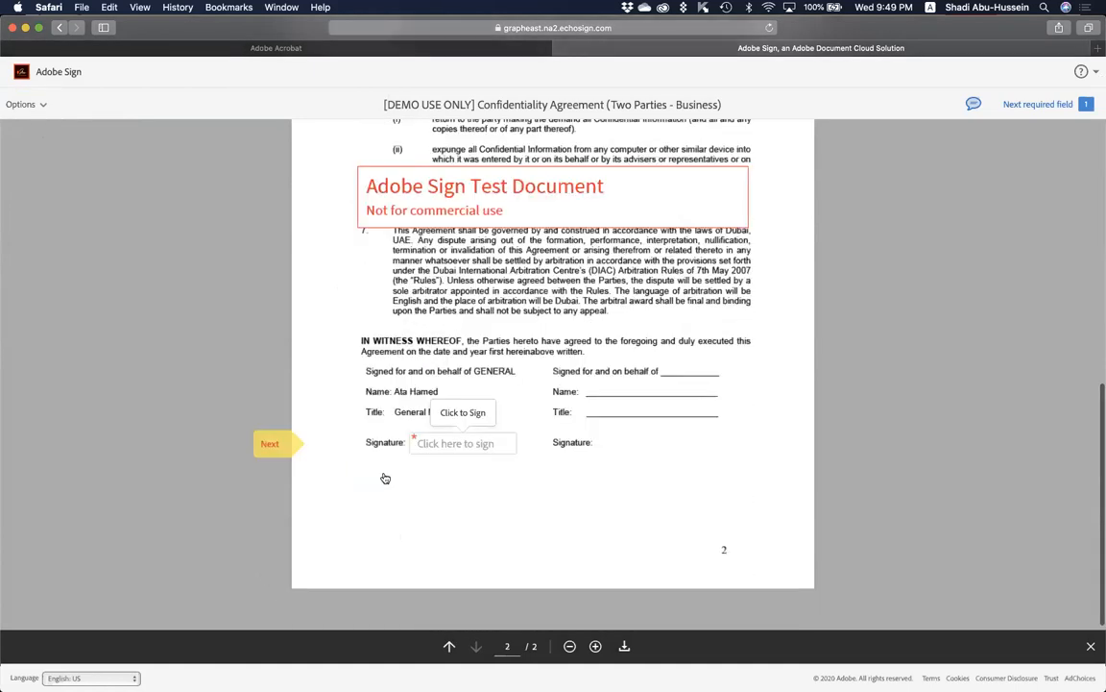
pyautogui.click(447, 444)
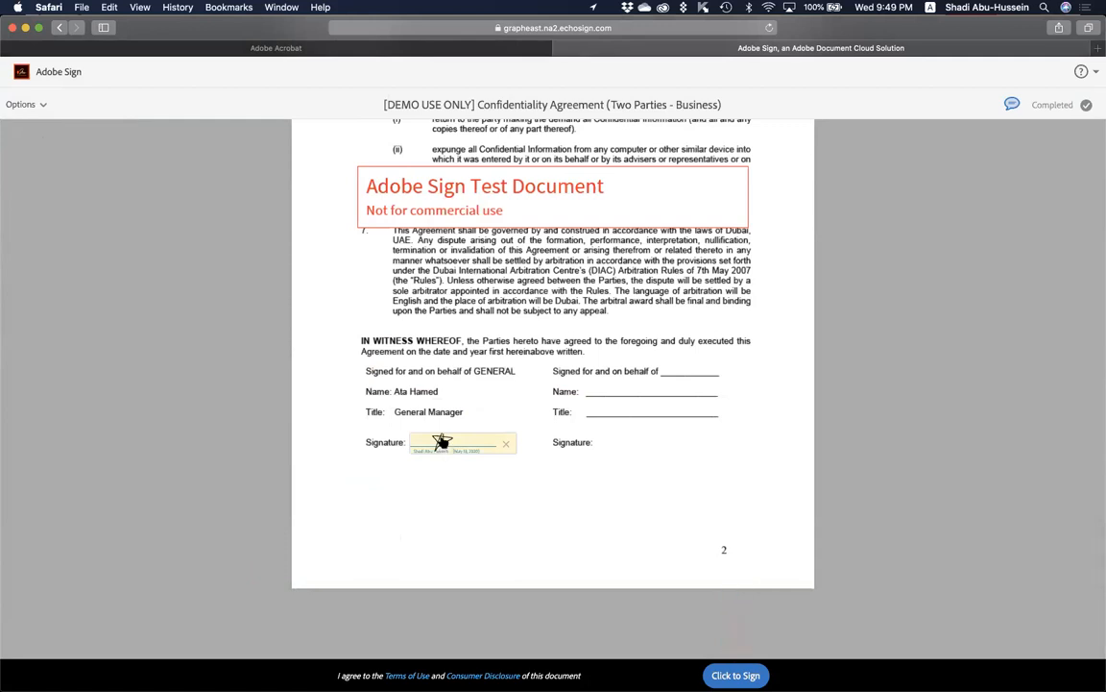
# Open the signature editor, compare the Type, Draw and Image options, and clear the star drawing.
pyautogui.click(442, 441)
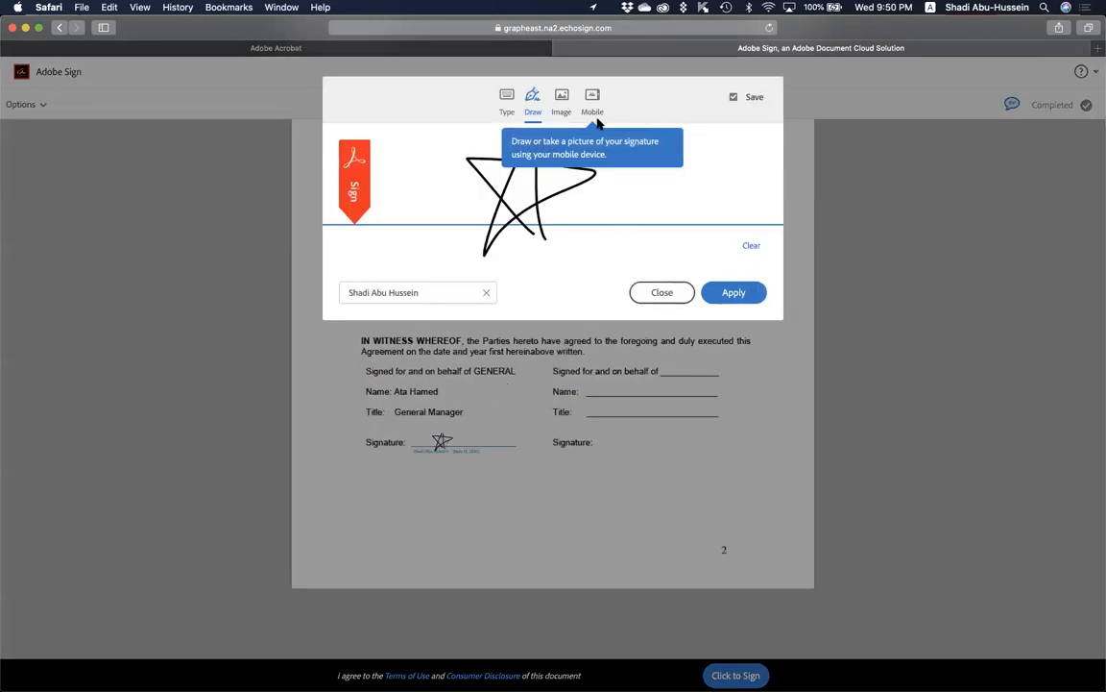
pyautogui.click(505, 99)
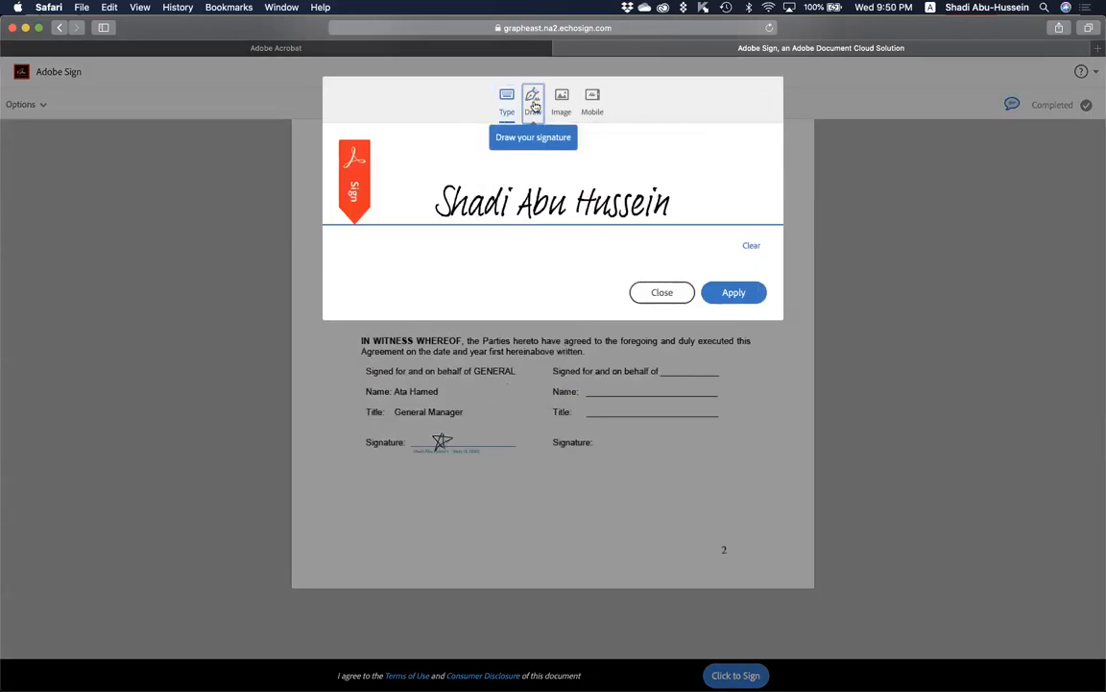
pyautogui.click(532, 99)
pyautogui.click(563, 101)
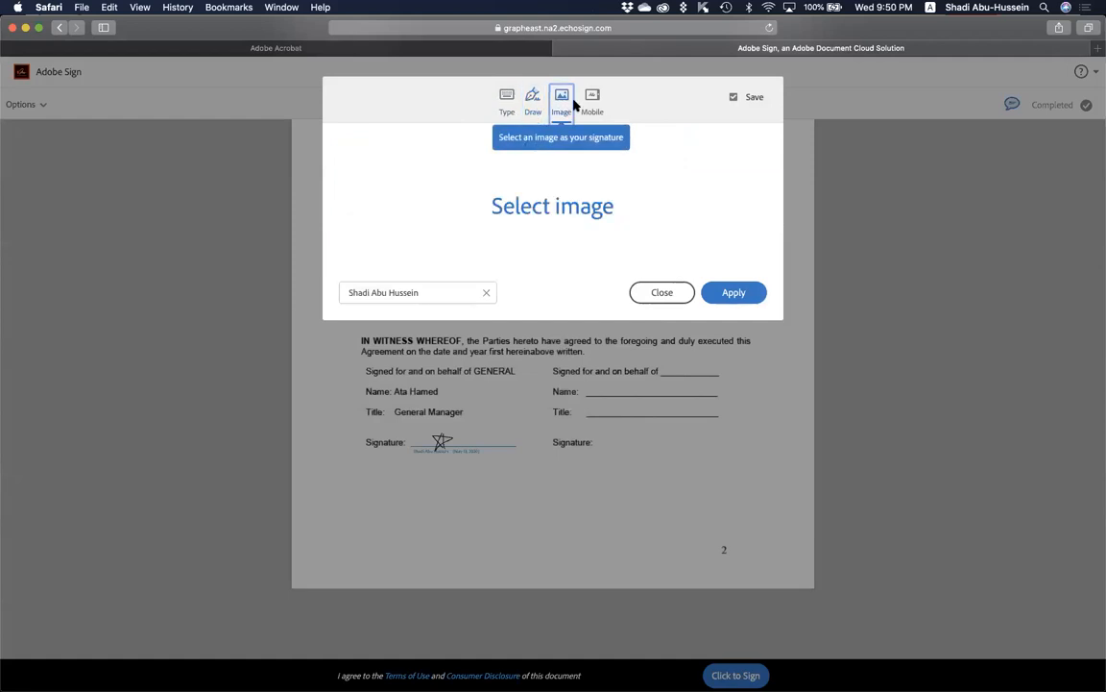
pyautogui.click(507, 100)
pyautogui.click(532, 101)
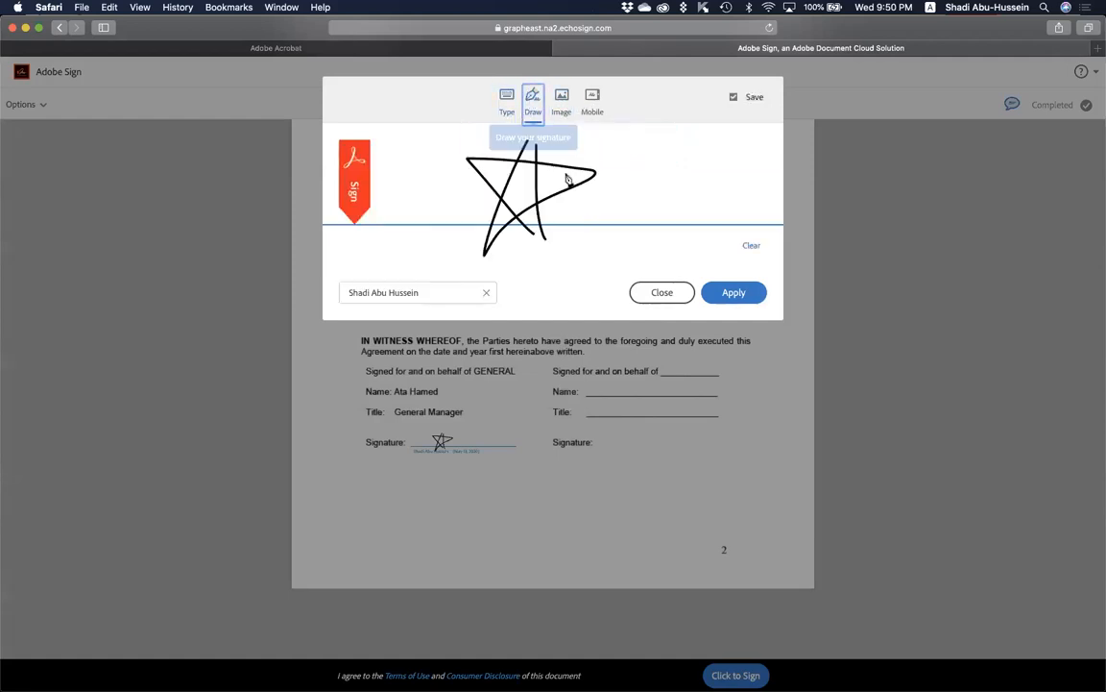
pyautogui.click(751, 245)
# Upload Signature_1.png as an image signature, then look at the Mobile option.
pyautogui.click(563, 100)
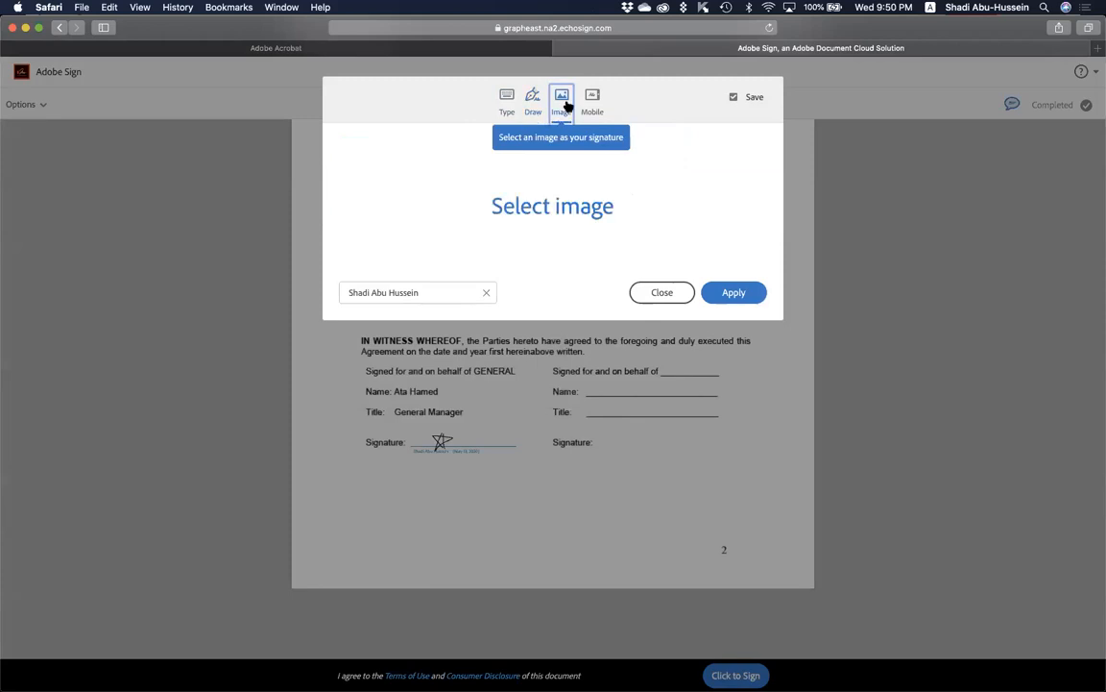
pyautogui.click(573, 207)
pyautogui.click(422, 137)
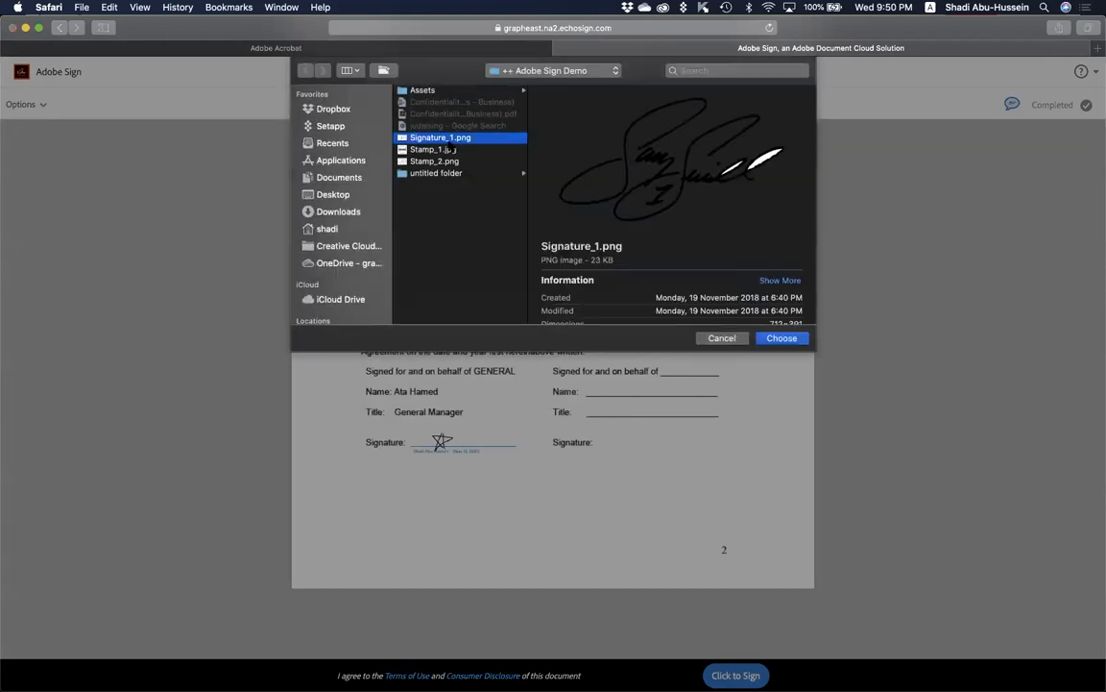
pyautogui.click(781, 338)
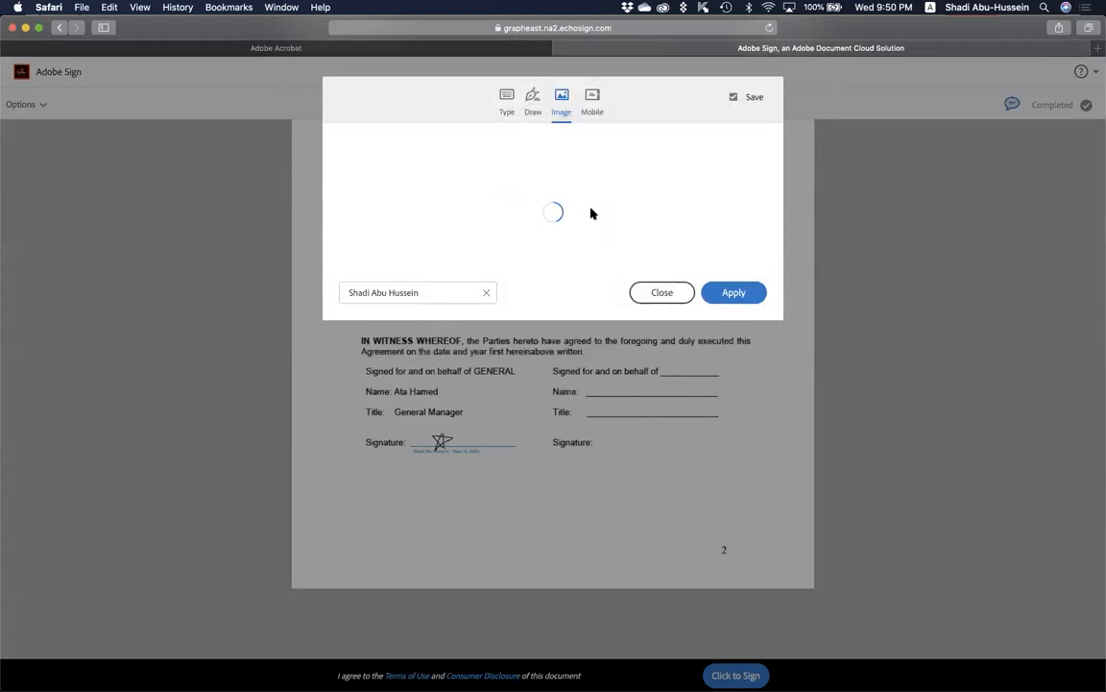
pyautogui.click(593, 100)
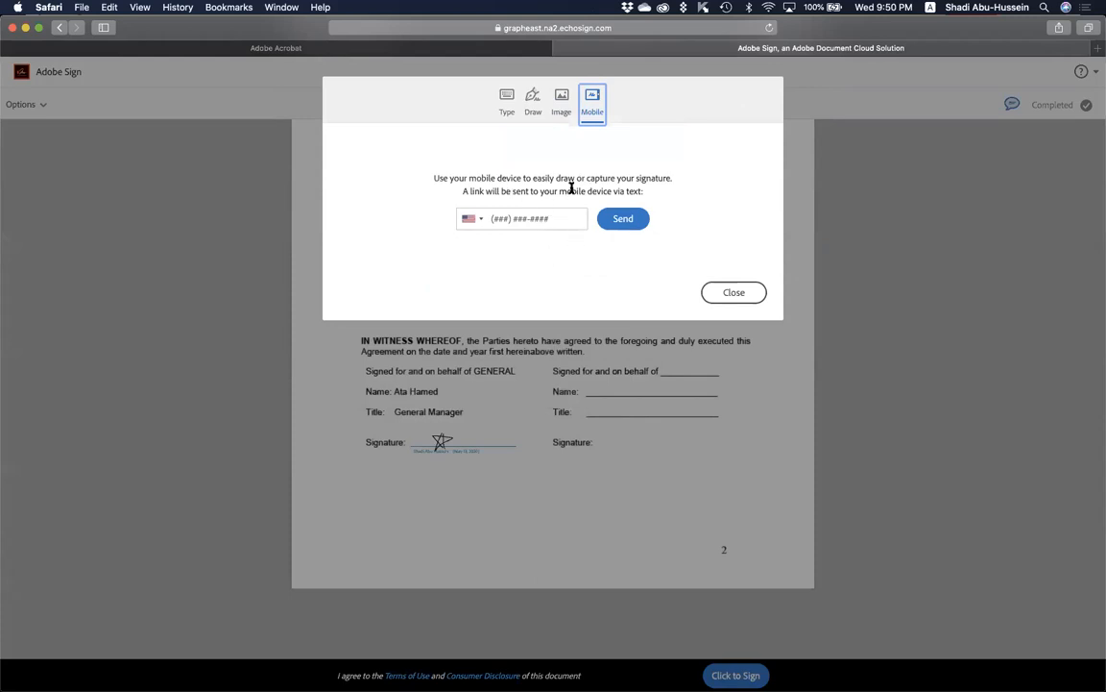
# Draw a freehand signature across the signing line and apply it.
pyautogui.click(528, 104)
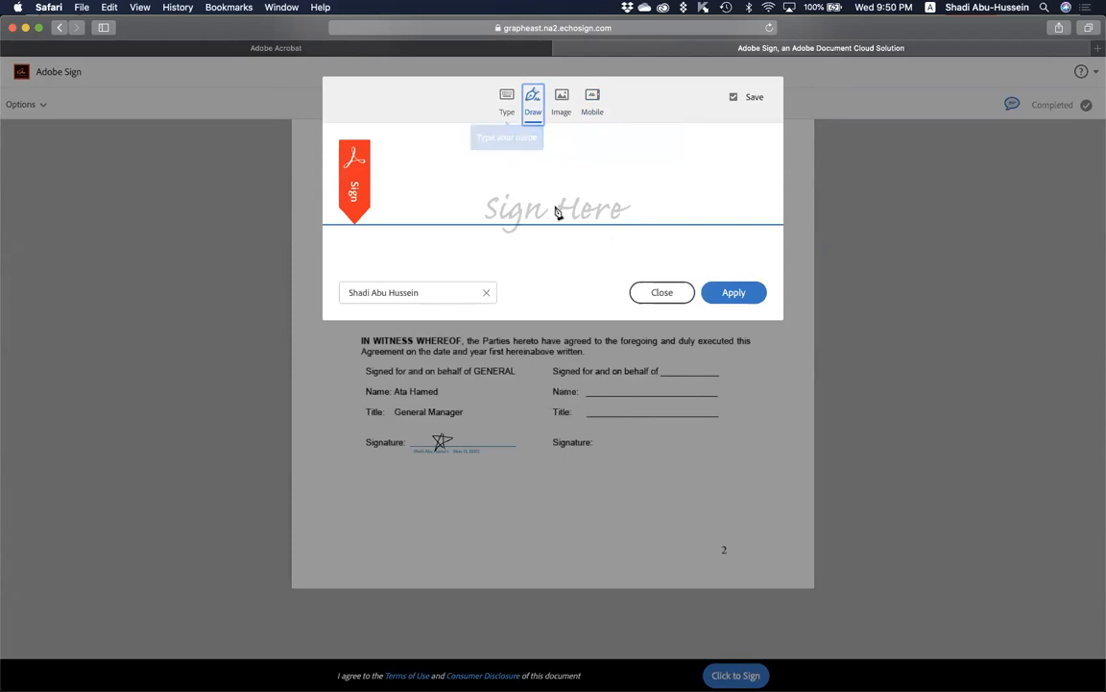
pyautogui.moveTo(588, 198)
pyautogui.mouseDown()
pyautogui.moveTo(593, 232)
pyautogui.moveTo(644, 203)
pyautogui.moveTo(503, 188)
pyautogui.moveTo(434, 225)
pyautogui.mouseUp()
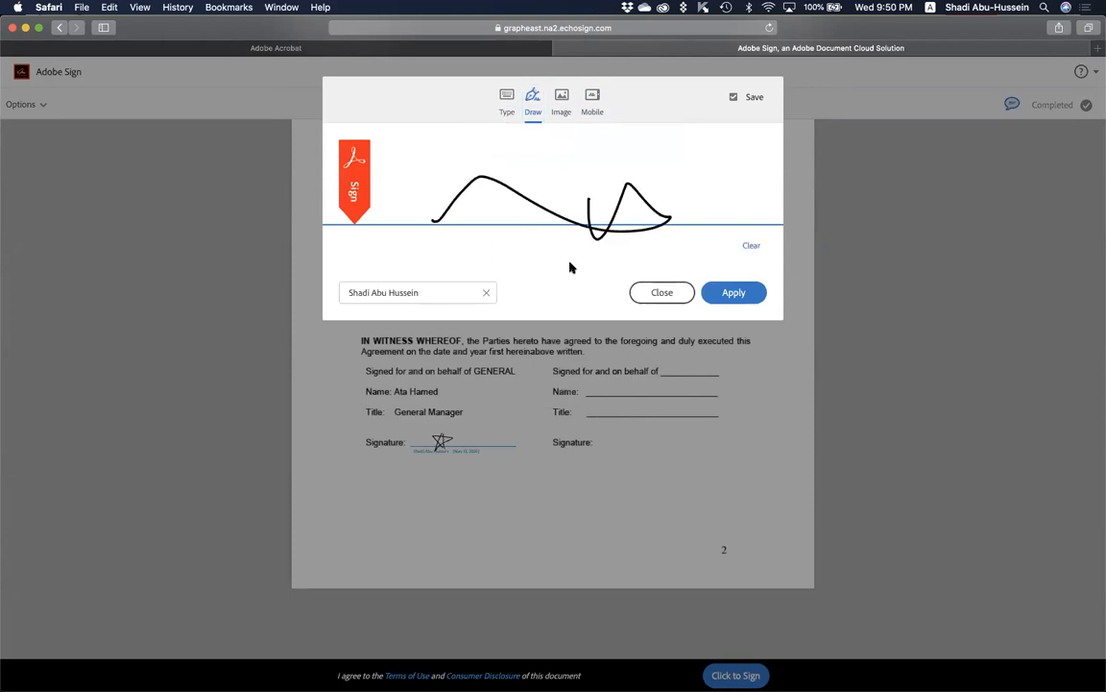
pyautogui.click(732, 293)
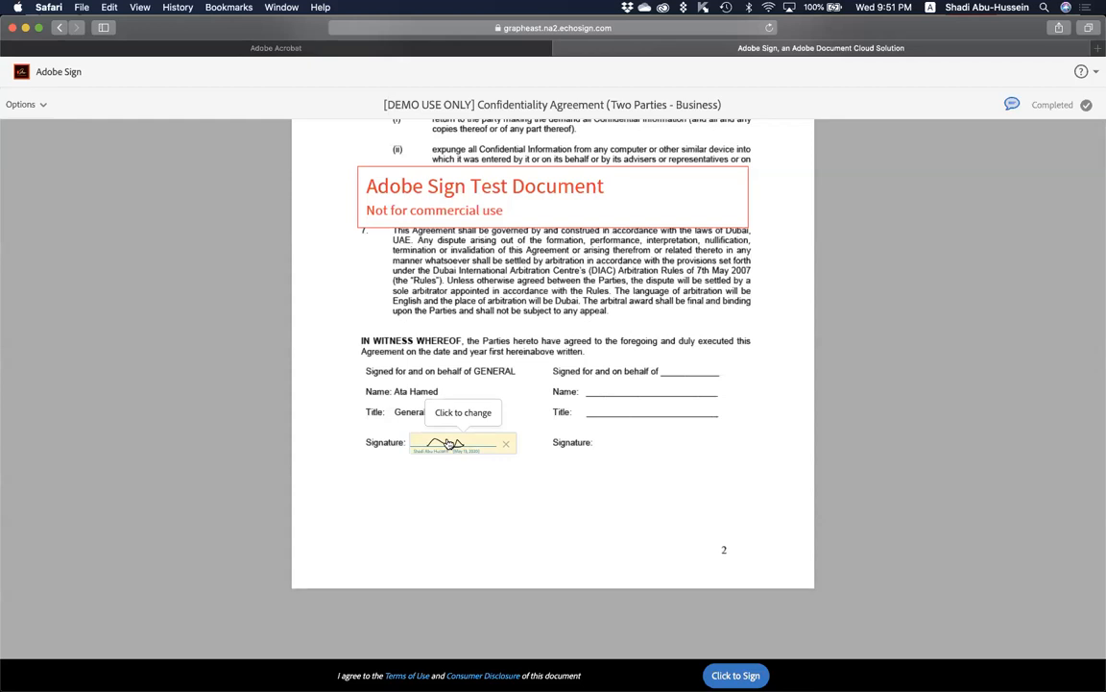
# Shrink and reposition the Safari window so the slide shows around it, then scroll the agreement up.
pyautogui.scroll(-1, 551, 477)
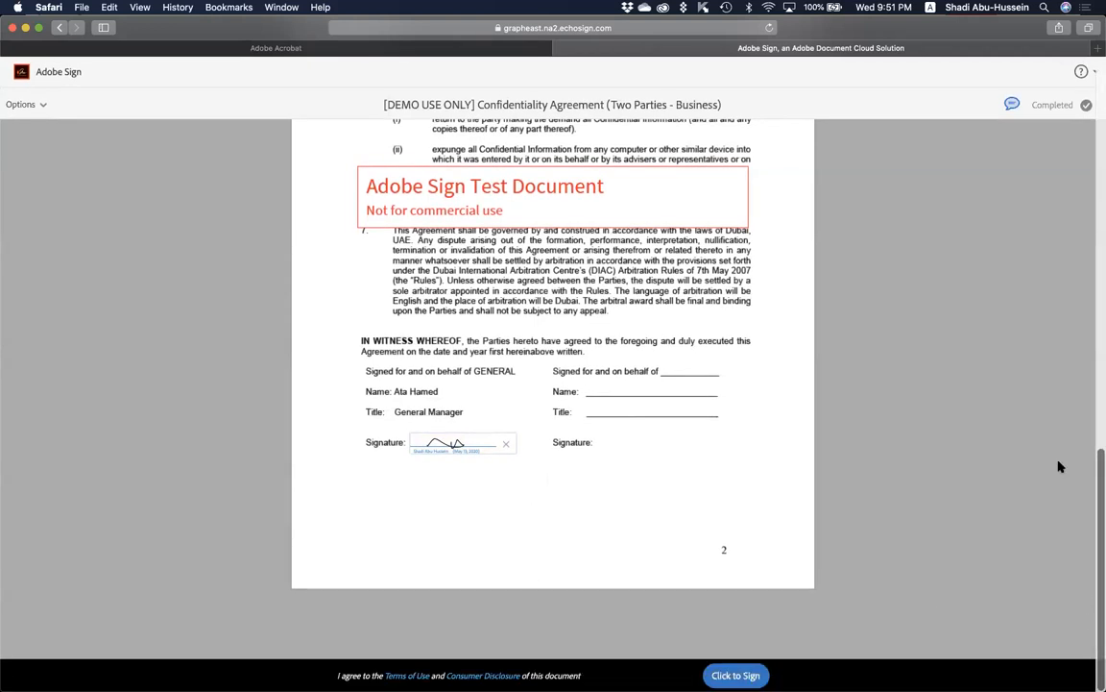
pyautogui.moveTo(923, 24); pyautogui.dragTo(827, 26)
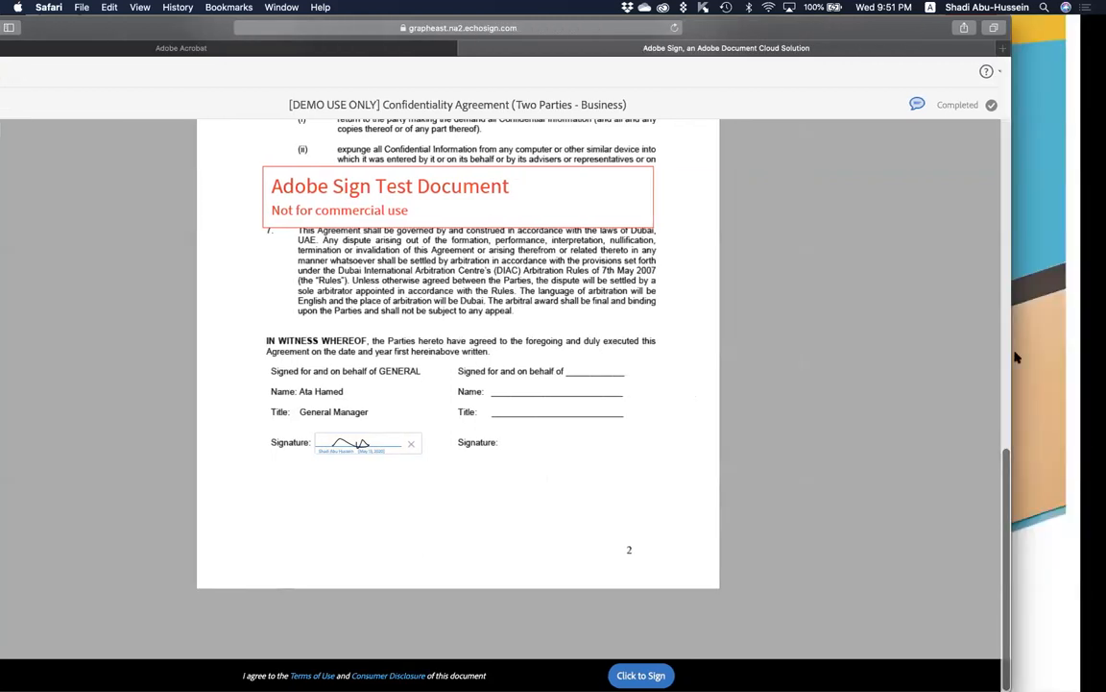
pyautogui.moveTo(1011, 690); pyautogui.dragTo(1025, 581)
pyautogui.moveTo(799, 22); pyautogui.dragTo(852, 13)
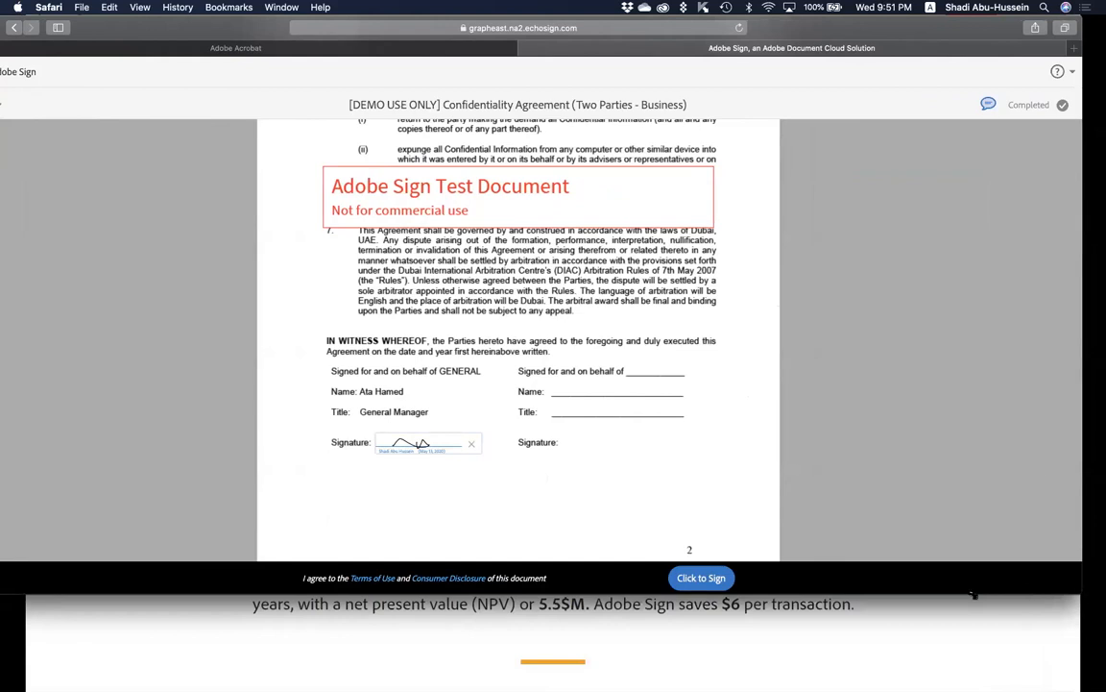
pyautogui.moveTo(973, 593); pyautogui.dragTo(972, 596)
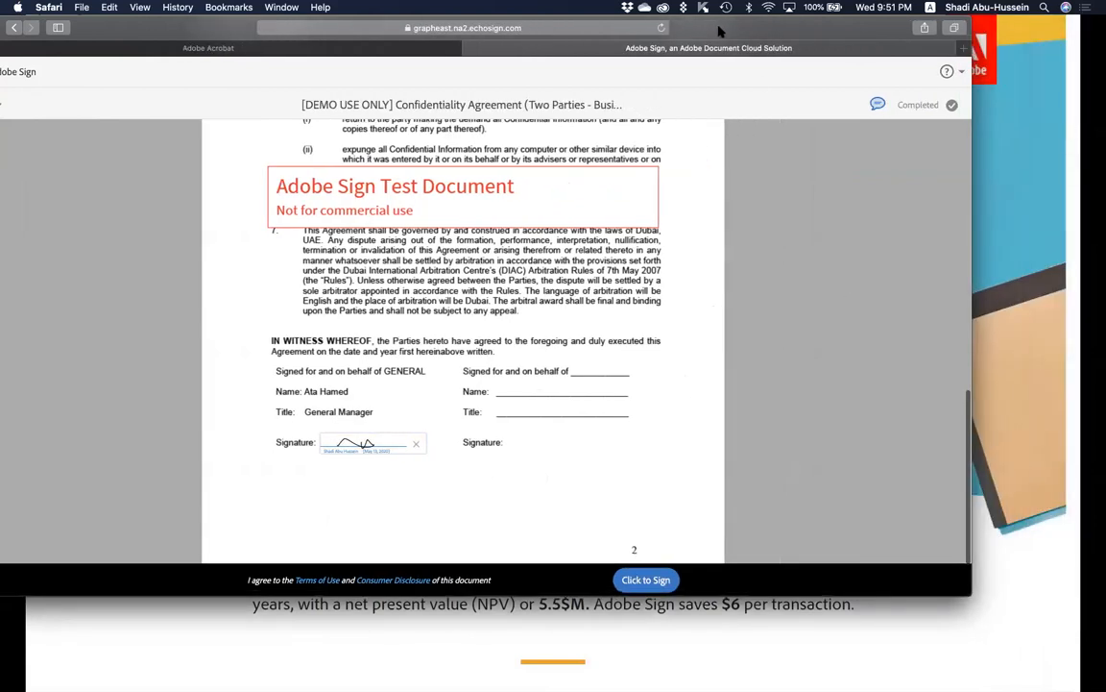
pyautogui.moveTo(719, 31); pyautogui.dragTo(798, 60)
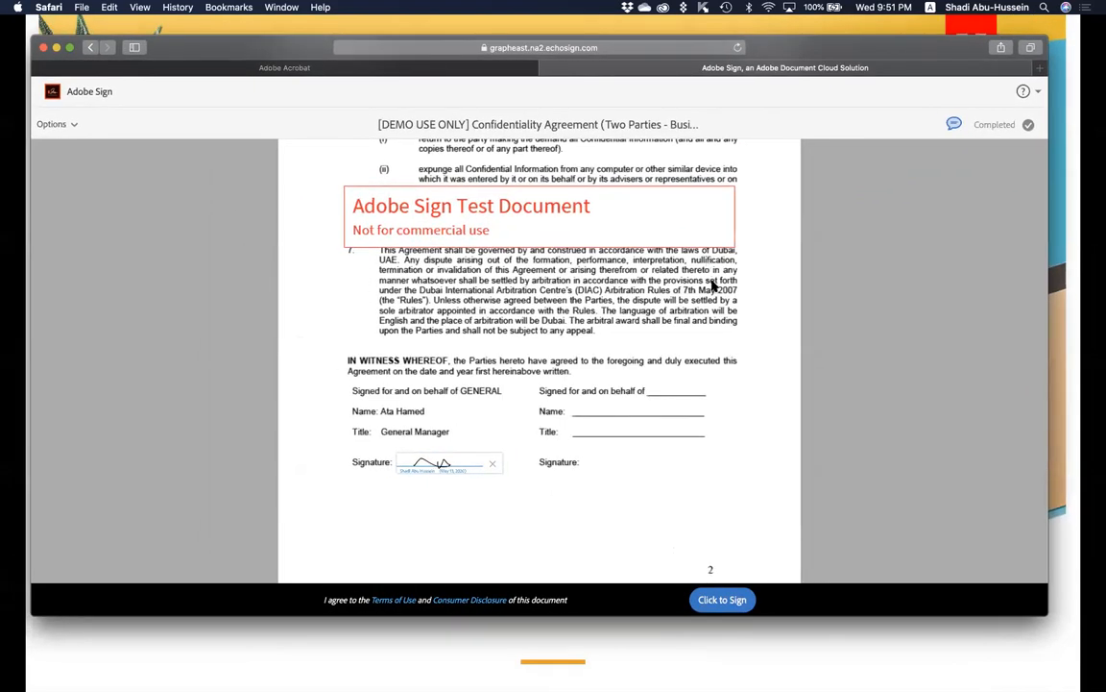
pyautogui.scroll(1, 714, 286)
pyautogui.scroll(3, 706, 346)
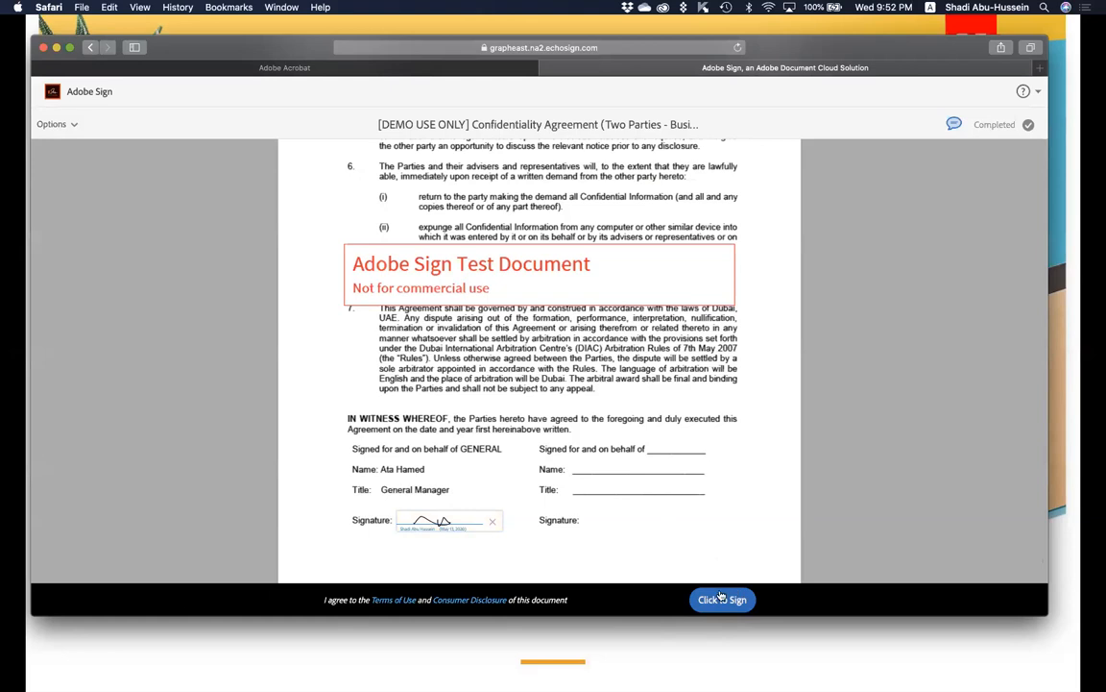
# Apply the typed script signature to the field and submit it with Click to Sign.
pyautogui.click(442, 519)
pyautogui.click(492, 120)
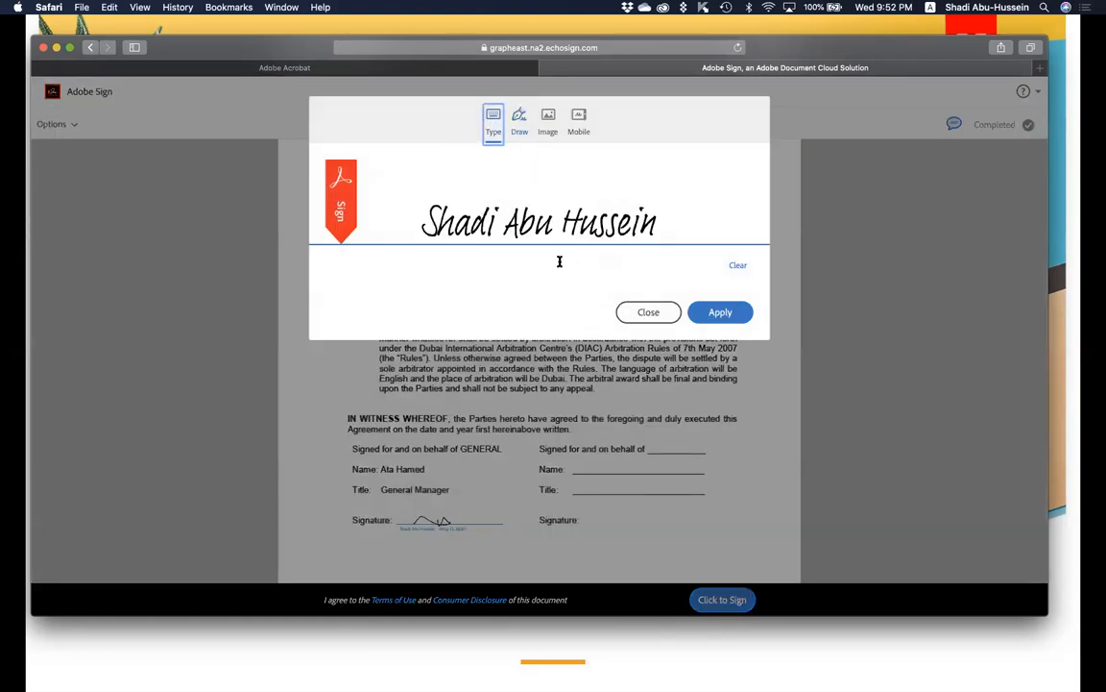
pyautogui.click(719, 311)
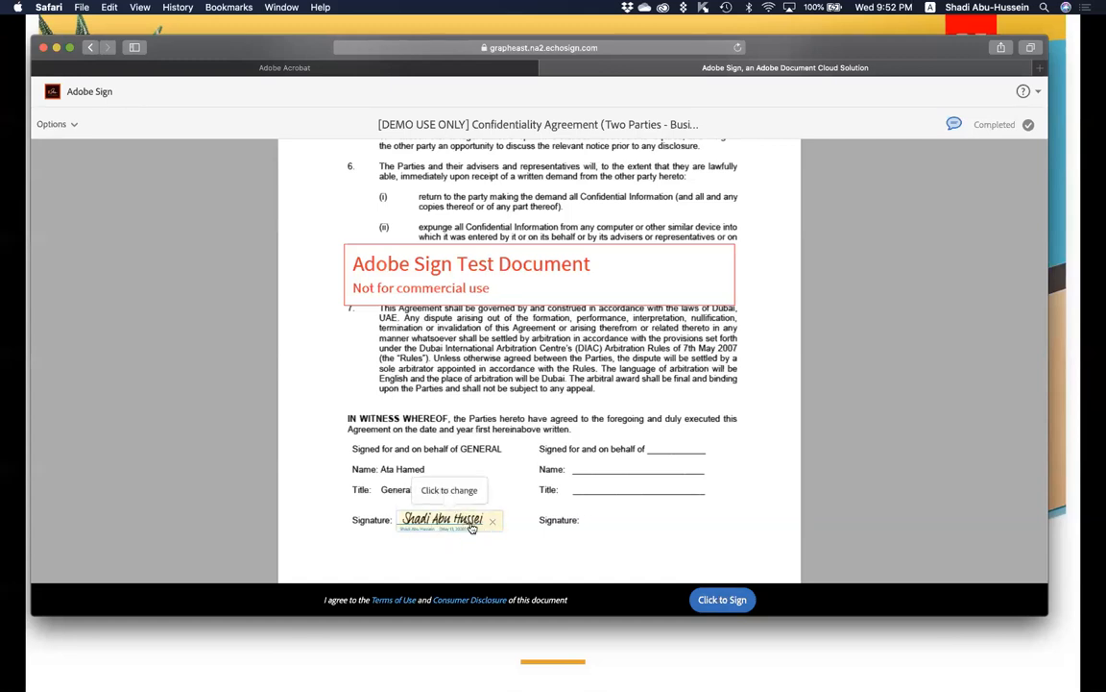
pyautogui.click(711, 600)
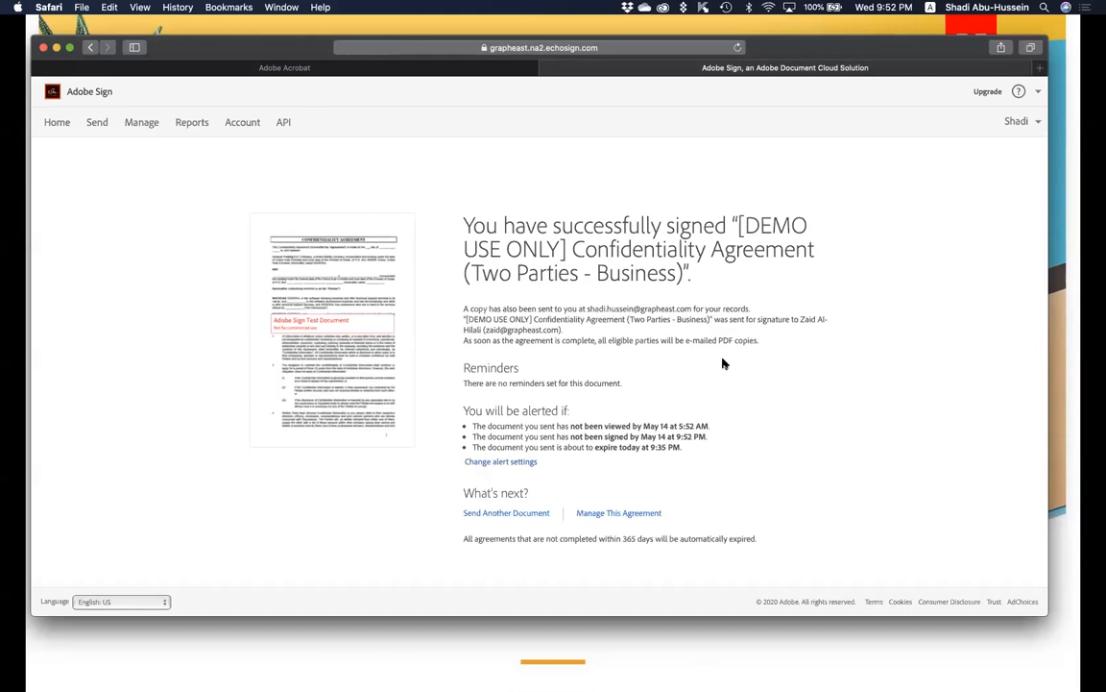
# Open the first in-progress agreement in Manage and briefly view its activity timeline.
pyautogui.click(142, 124)
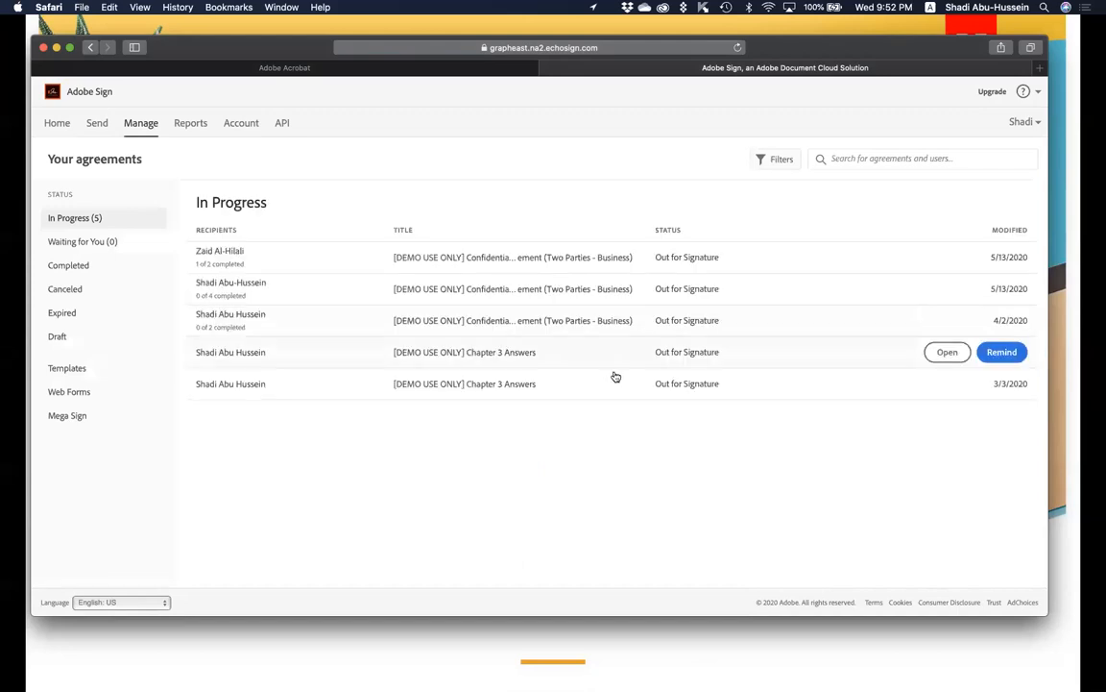
pyautogui.click(305, 263)
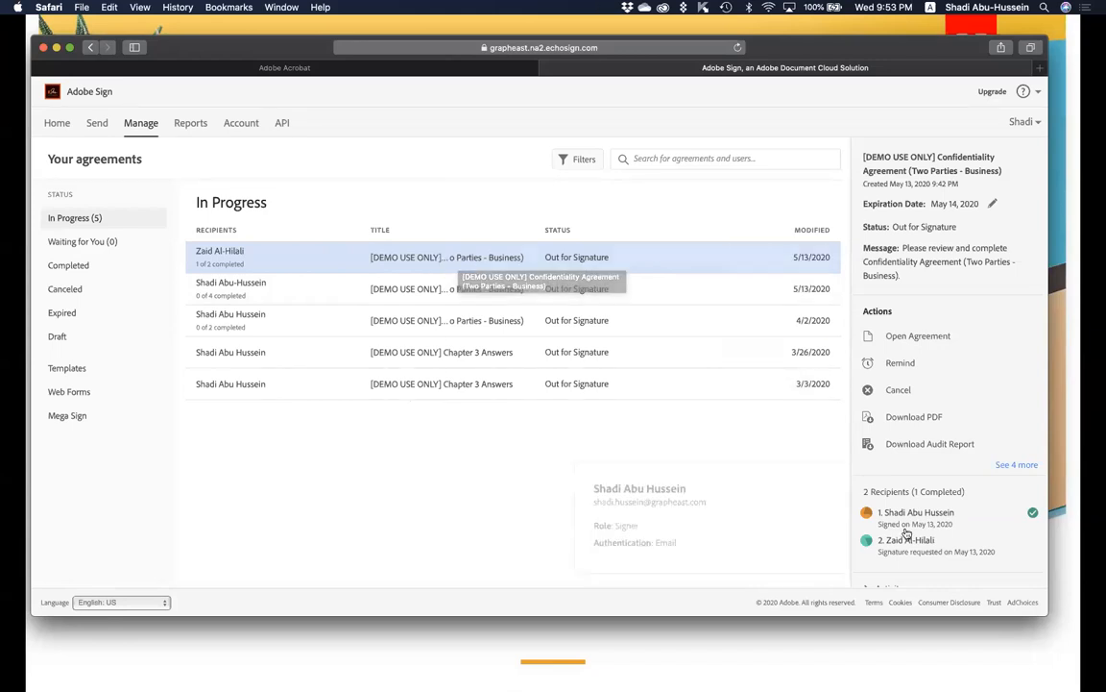
pyautogui.scroll(-1, 912, 523)
pyautogui.moveTo(917, 519)
pyautogui.click(886, 572)
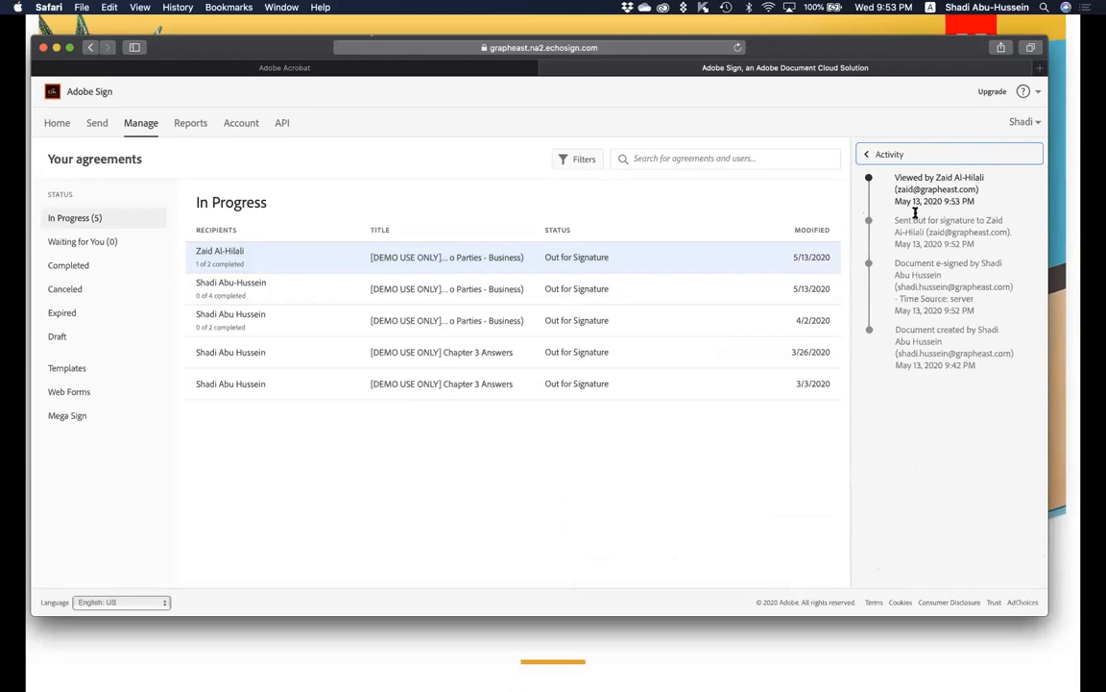
pyautogui.click(892, 156)
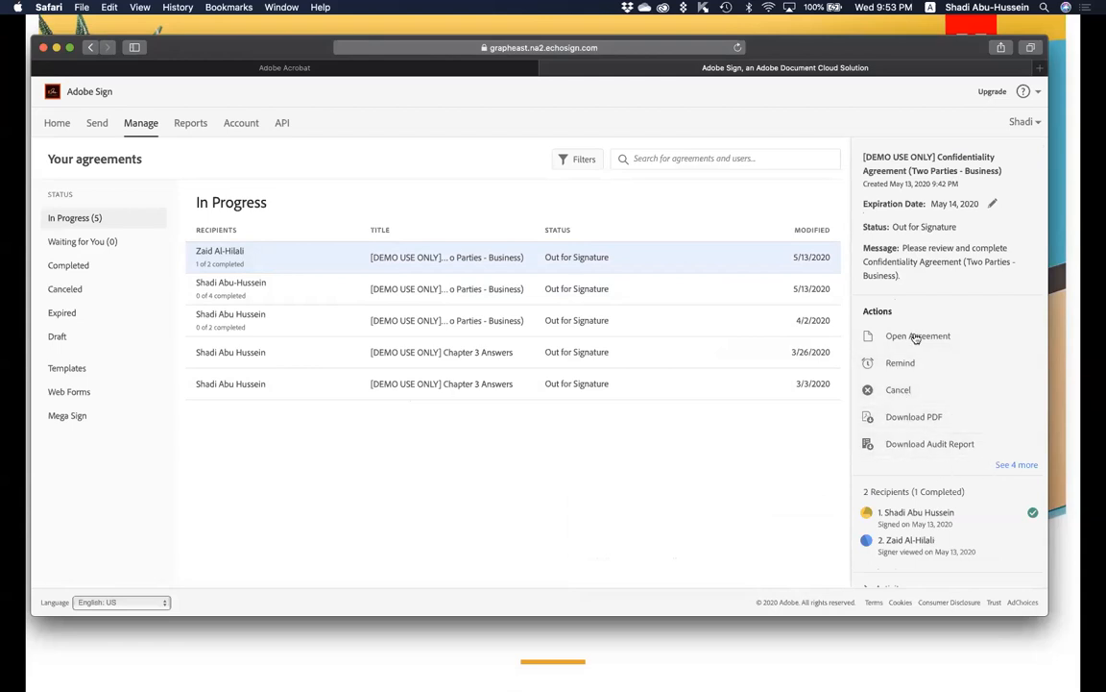
# Check that both recipients have signed, then show the agreement's activity history.
pyautogui.click(525, 260)
pyautogui.click(638, 252)
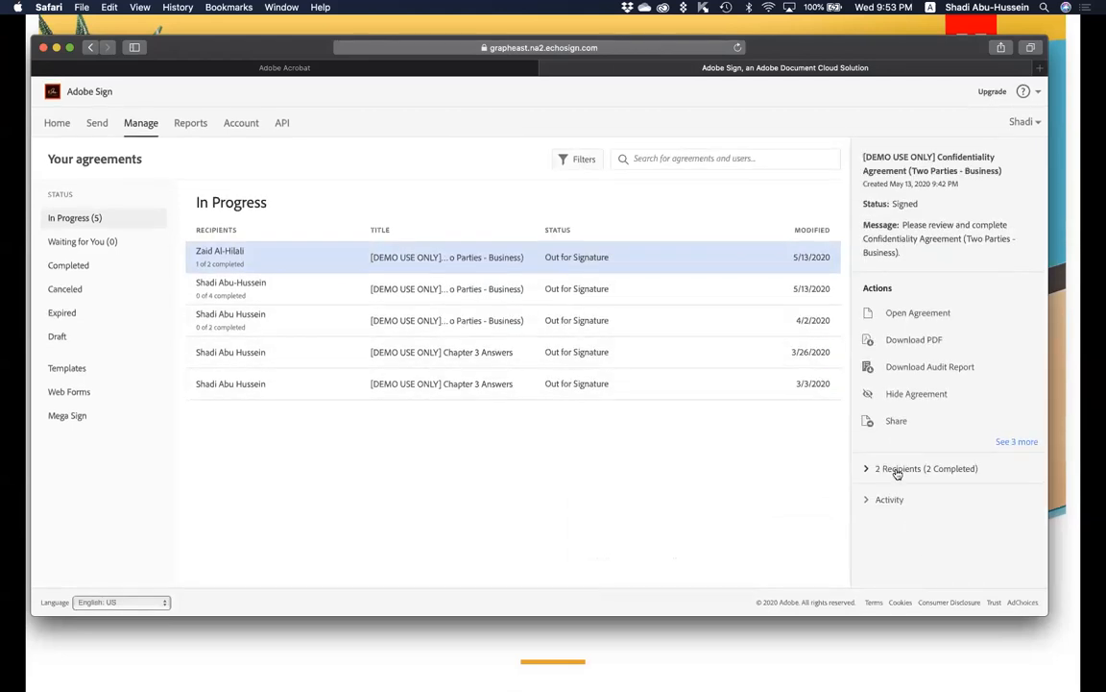
pyautogui.click(869, 468)
pyautogui.moveTo(920, 215)
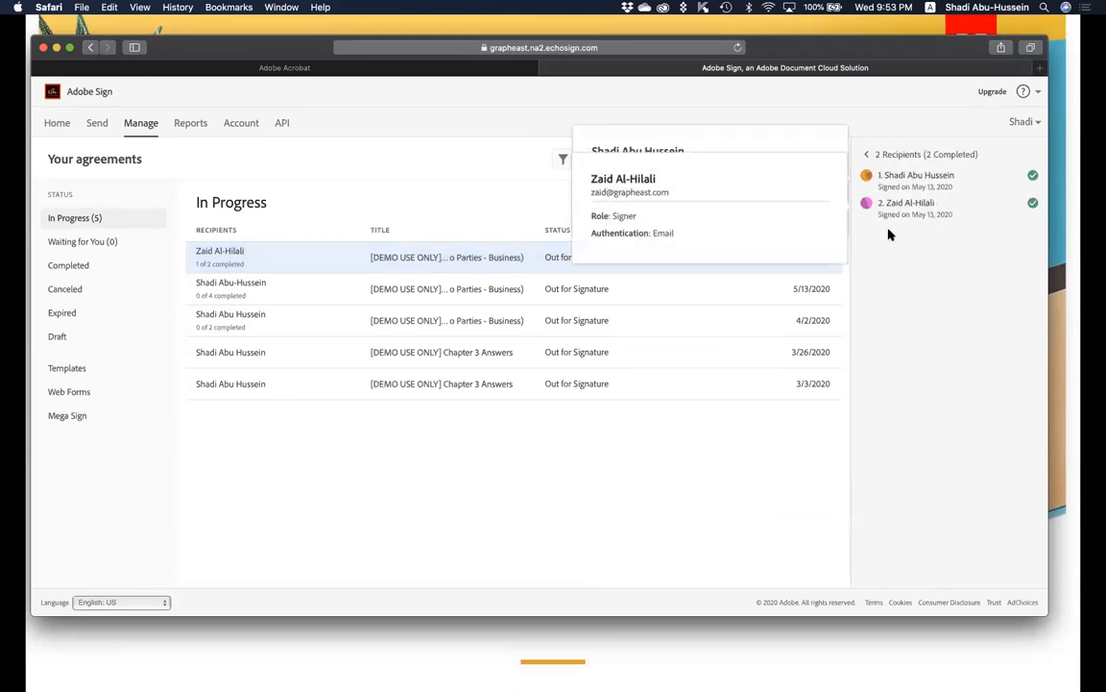
pyautogui.click(871, 155)
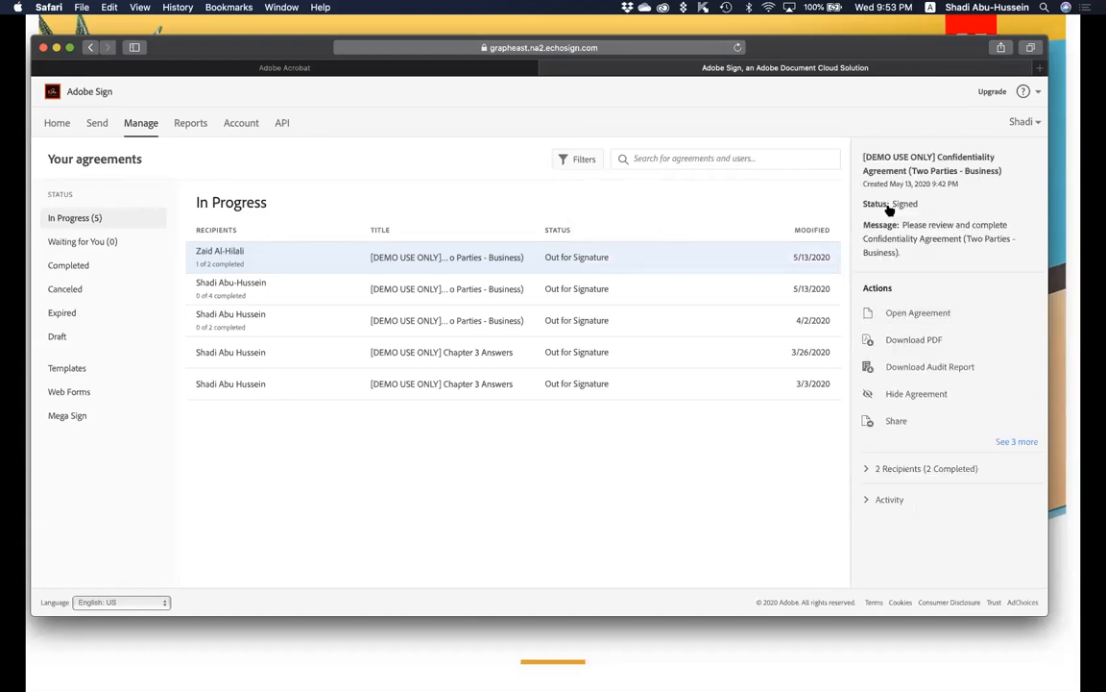
pyautogui.click(896, 499)
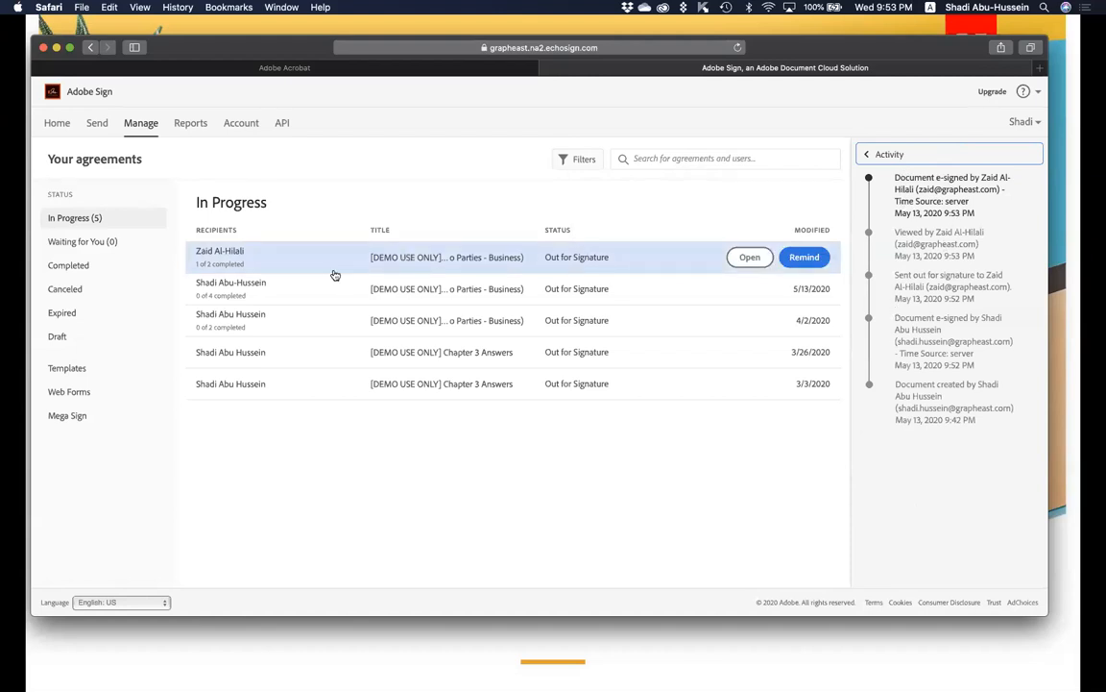
# From the Completed list, download the signed Confidentiality Agreement PDF and its audit report.
pyautogui.click(82, 272)
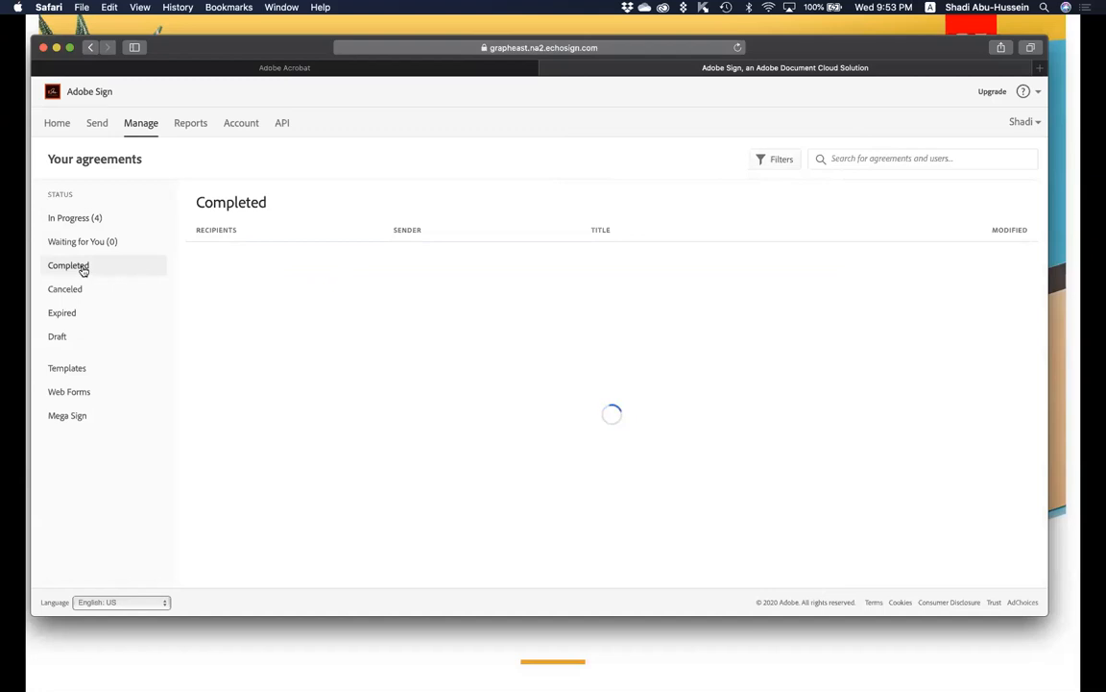
pyautogui.click(258, 252)
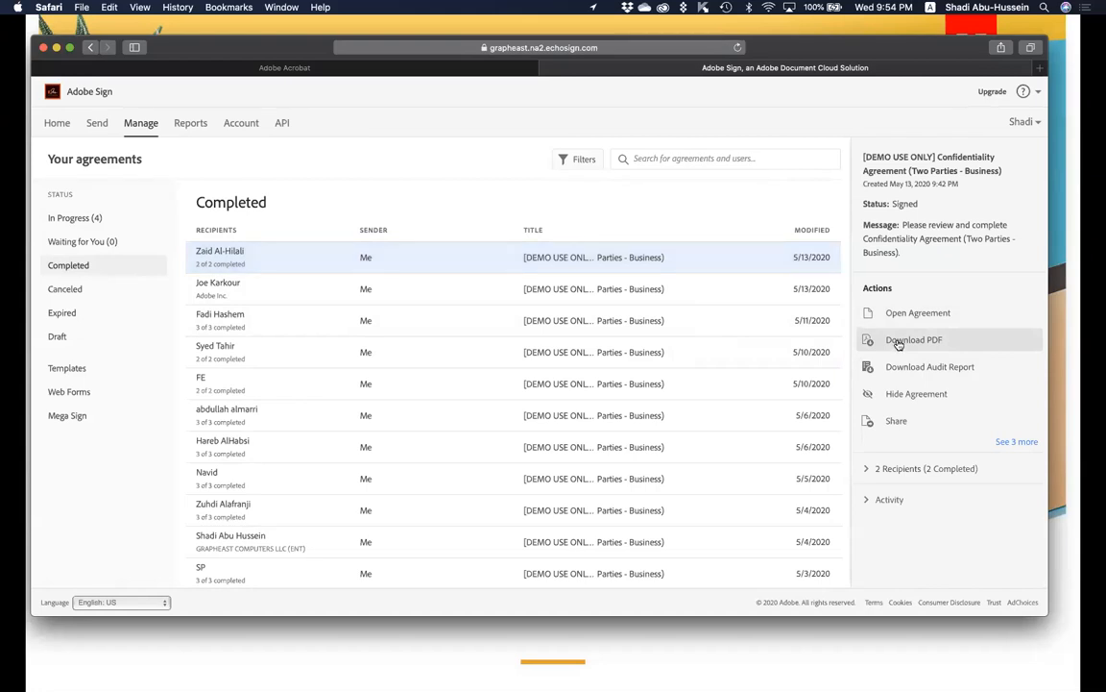
pyautogui.click(898, 342)
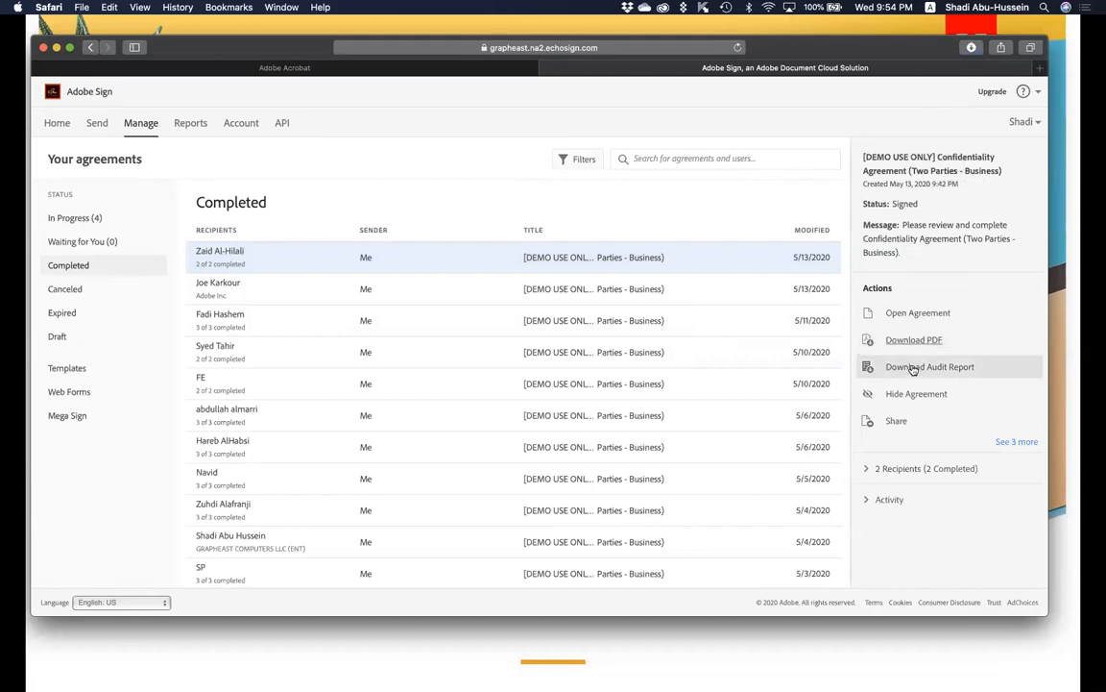
pyautogui.click(913, 367)
# Show the downloads in the Finder Downloads folder and select both agreement PDFs.
pyautogui.click(989, 673)
pyautogui.click(1004, 453)
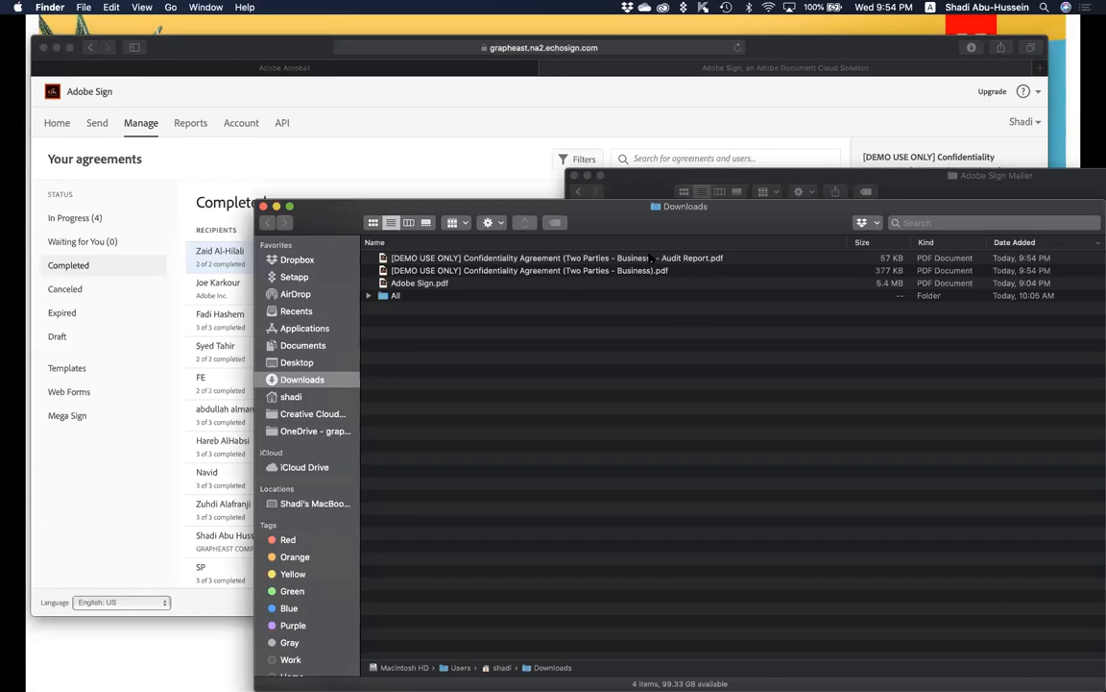
pyautogui.moveTo(663, 271); pyautogui.dragTo(599, 240)
pyautogui.click(721, 296)
pyautogui.moveTo(750, 258); pyautogui.dragTo(738, 272)
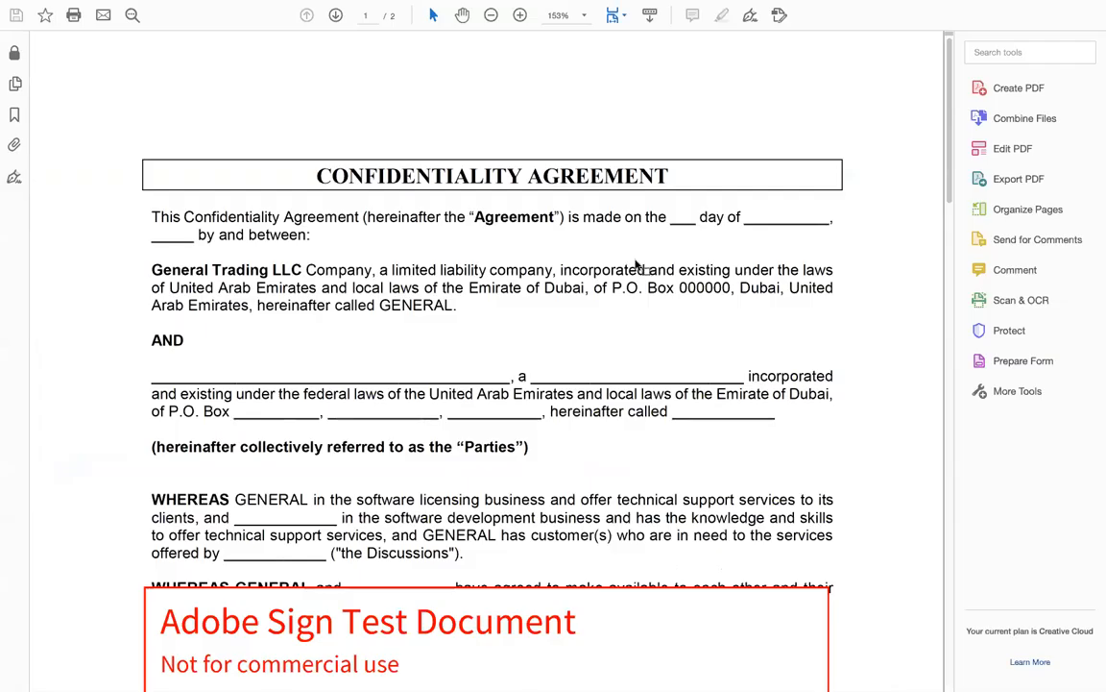
pyautogui.scroll(-3, 547, 285)
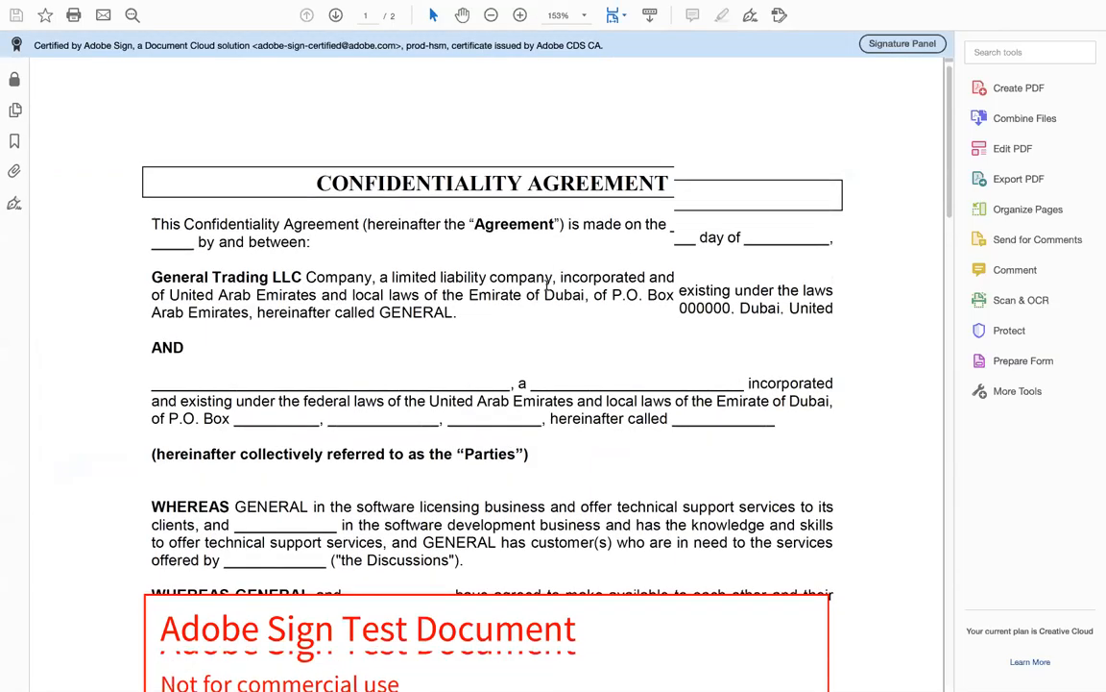
pyautogui.scroll(-10, 547, 285)
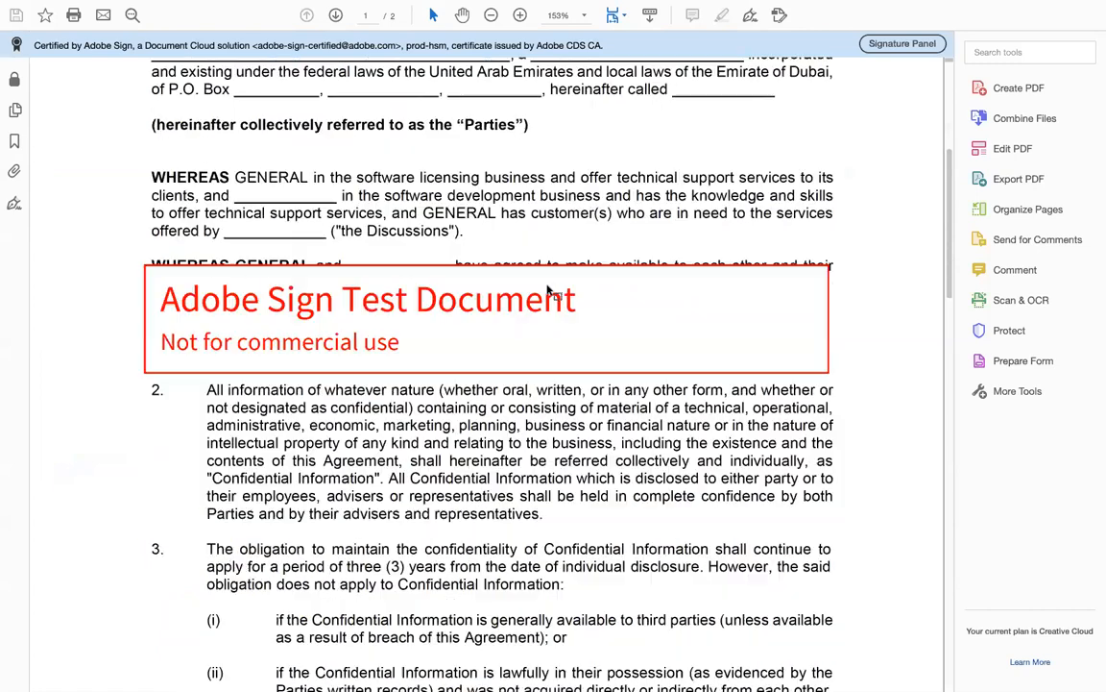
pyautogui.scroll(-10, 348, 383)
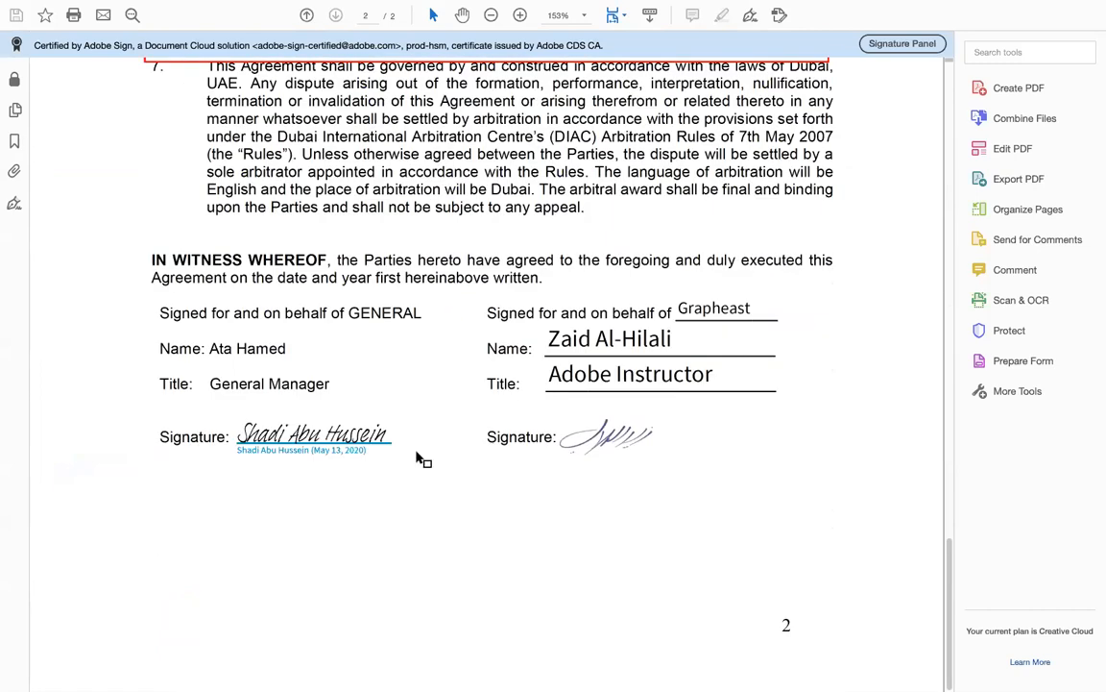
pyautogui.scroll(2, 517, 346)
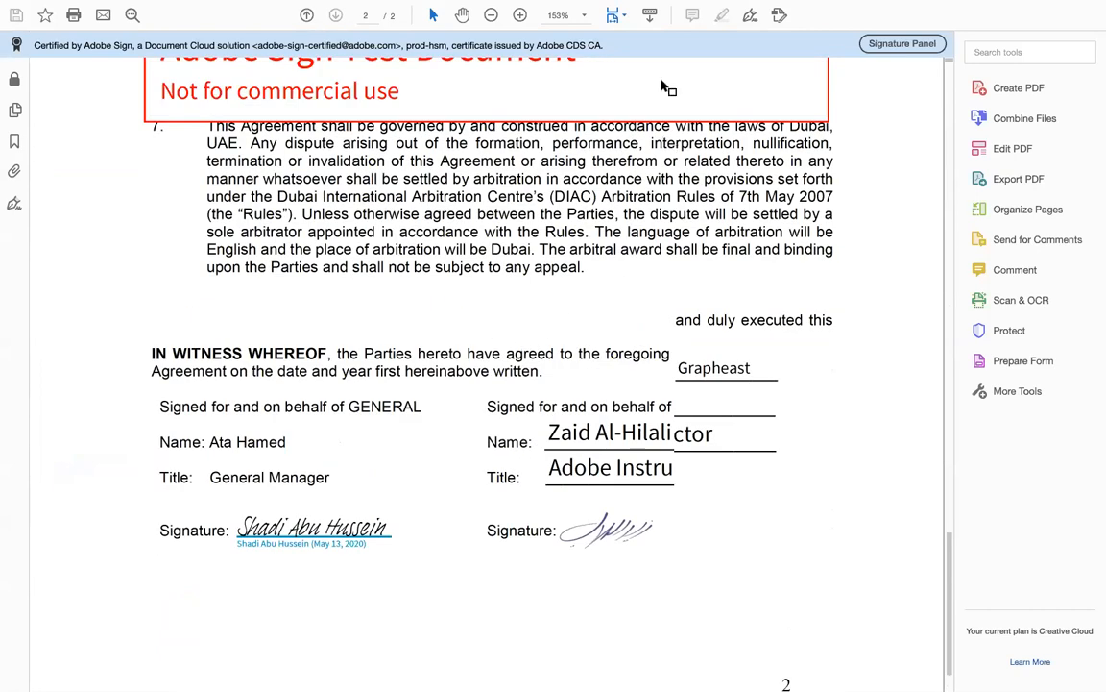
pyautogui.scroll(15, 662, 86)
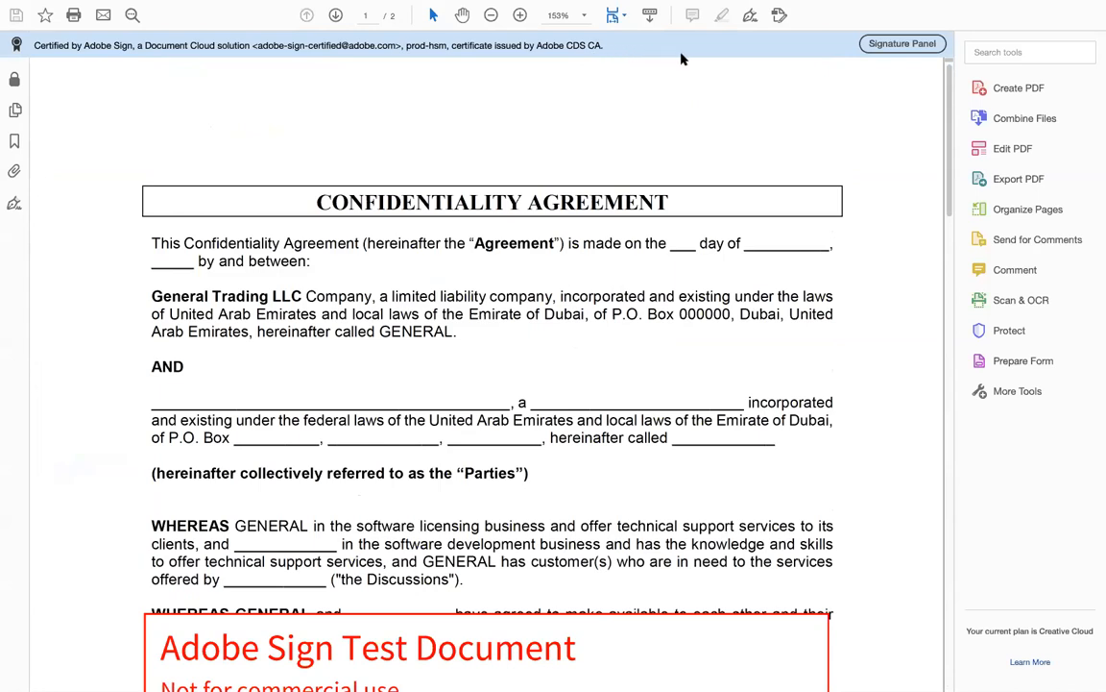
# In the Signature Panel, expand the certified signature's validity and signature details and review the certificate details.
pyautogui.click(875, 46)
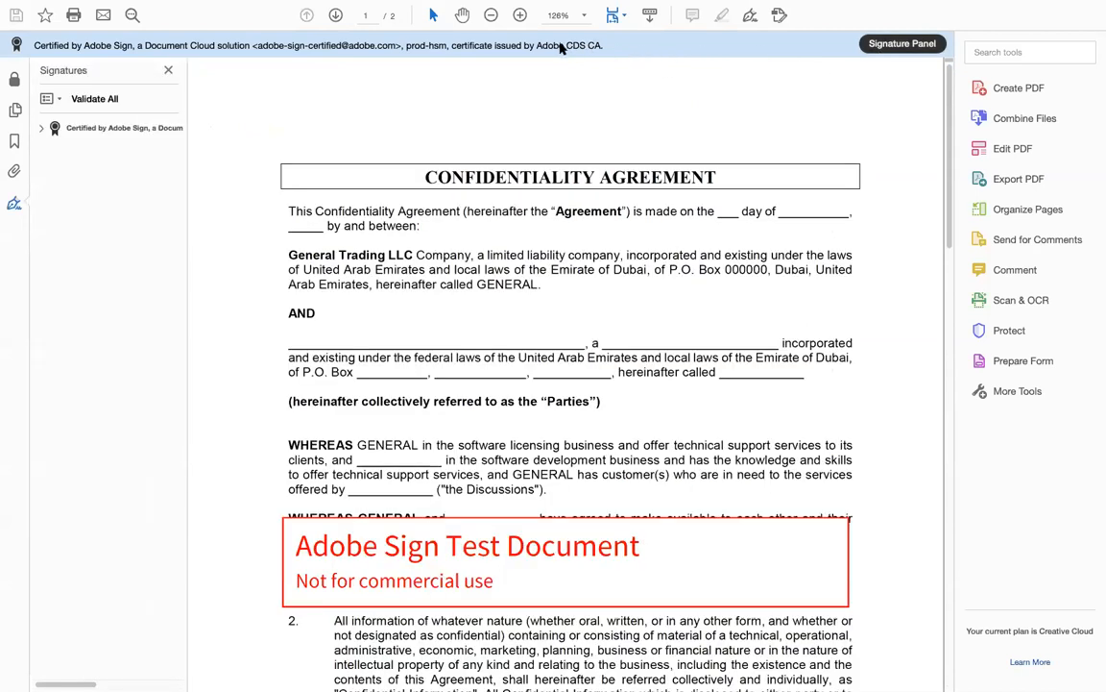
pyautogui.click(41, 128)
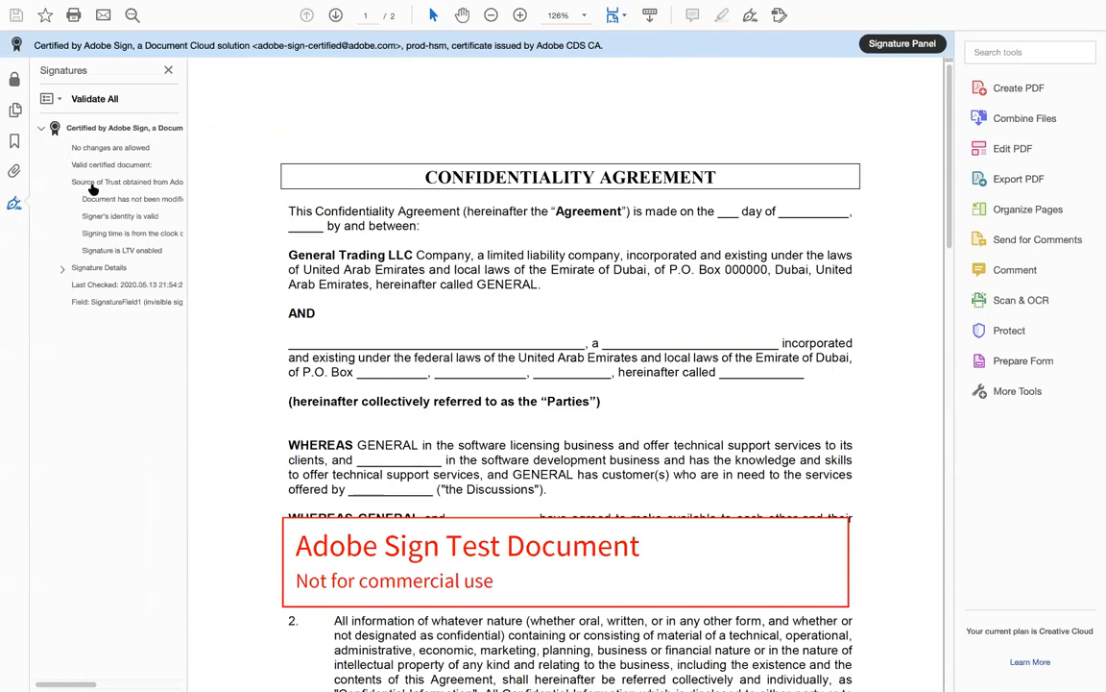
pyautogui.click(63, 271)
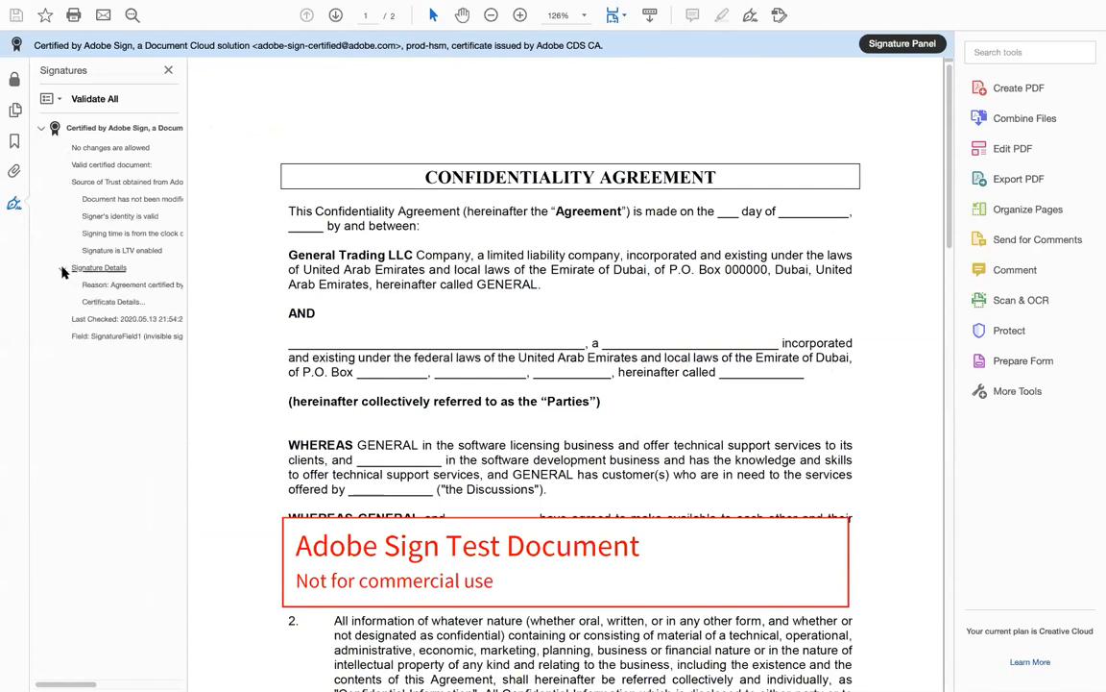
pyautogui.click(109, 303)
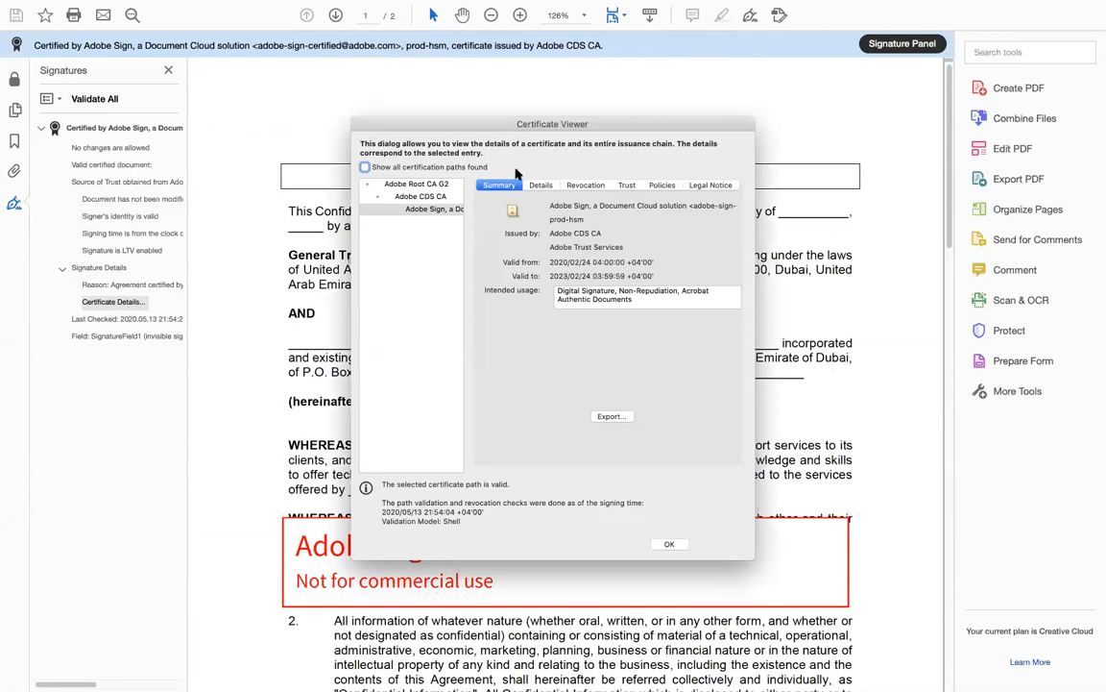
pyautogui.click(669, 545)
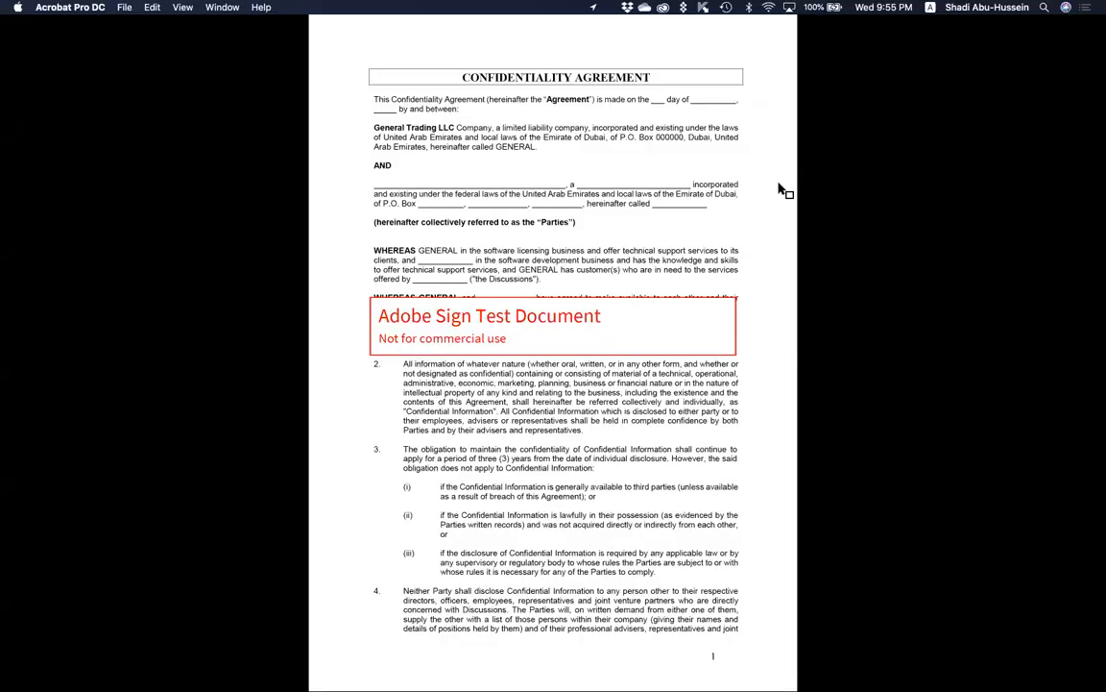
# Leave full-screen view, scroll the audit history, and select the first signer's IP address and date.
pyautogui.press('Escape')
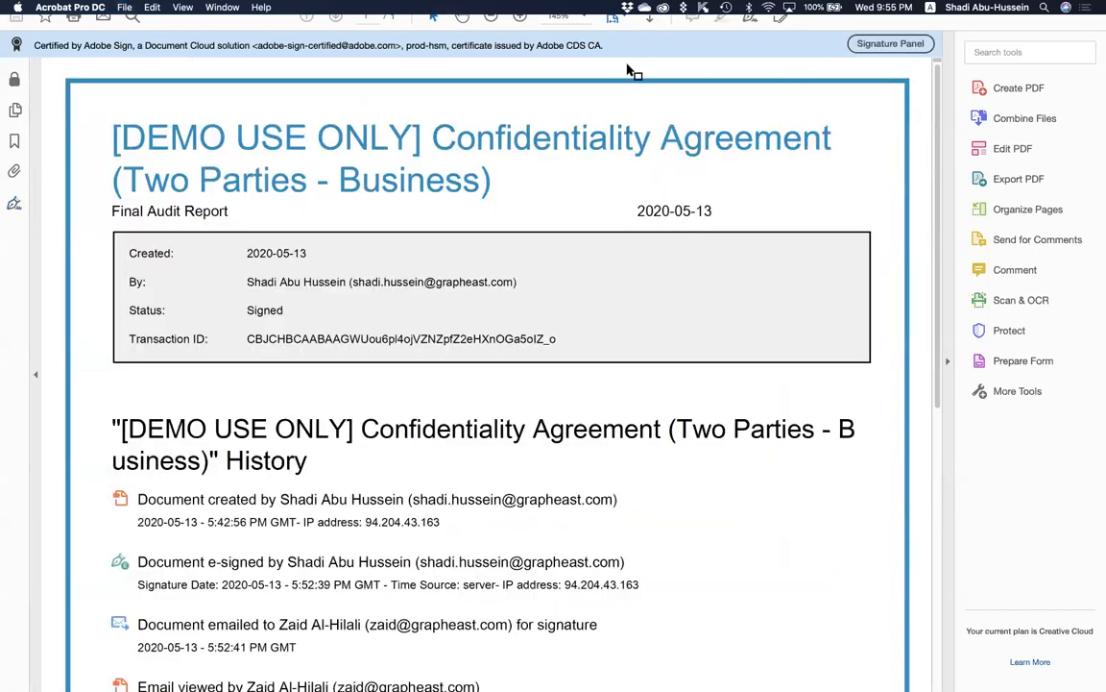
pyautogui.scroll(-2, 629, 346)
pyautogui.scroll(2, 595, 298)
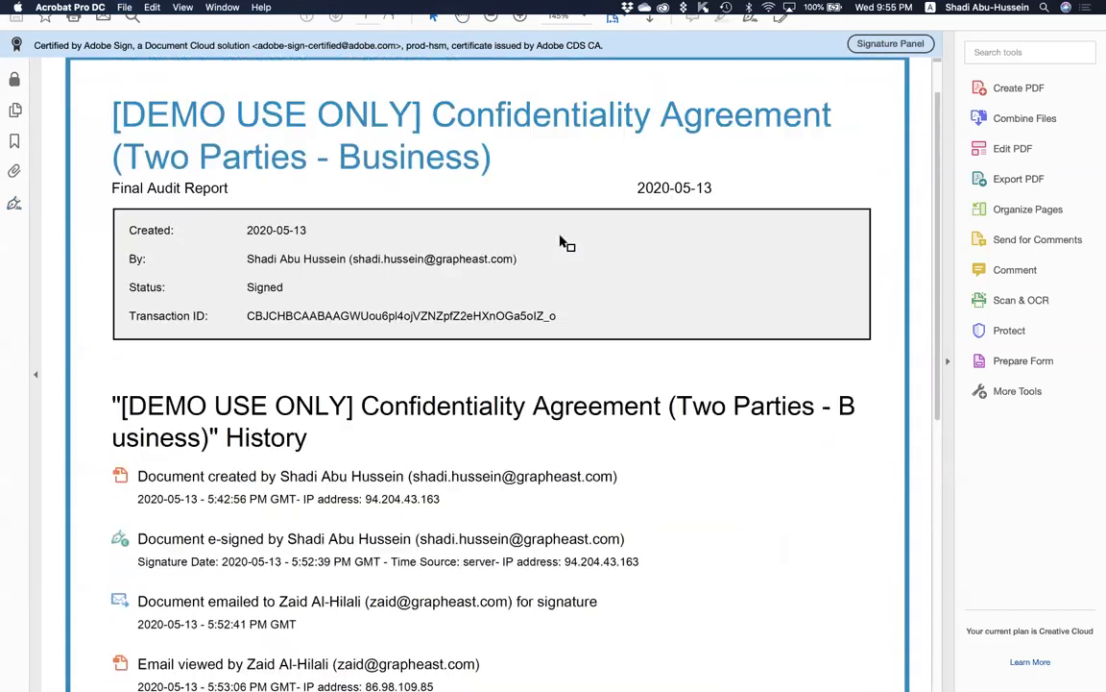
pyautogui.scroll(-1, 437, 349)
pyautogui.scroll(1, 434, 352)
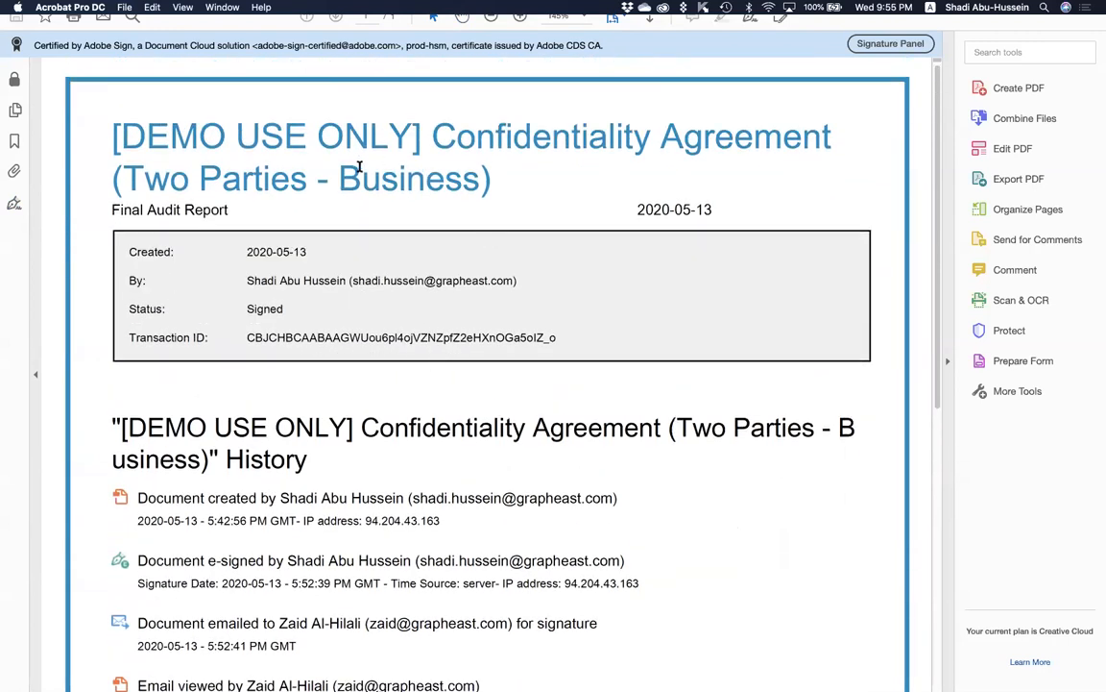
pyautogui.scroll(-6, 404, 413)
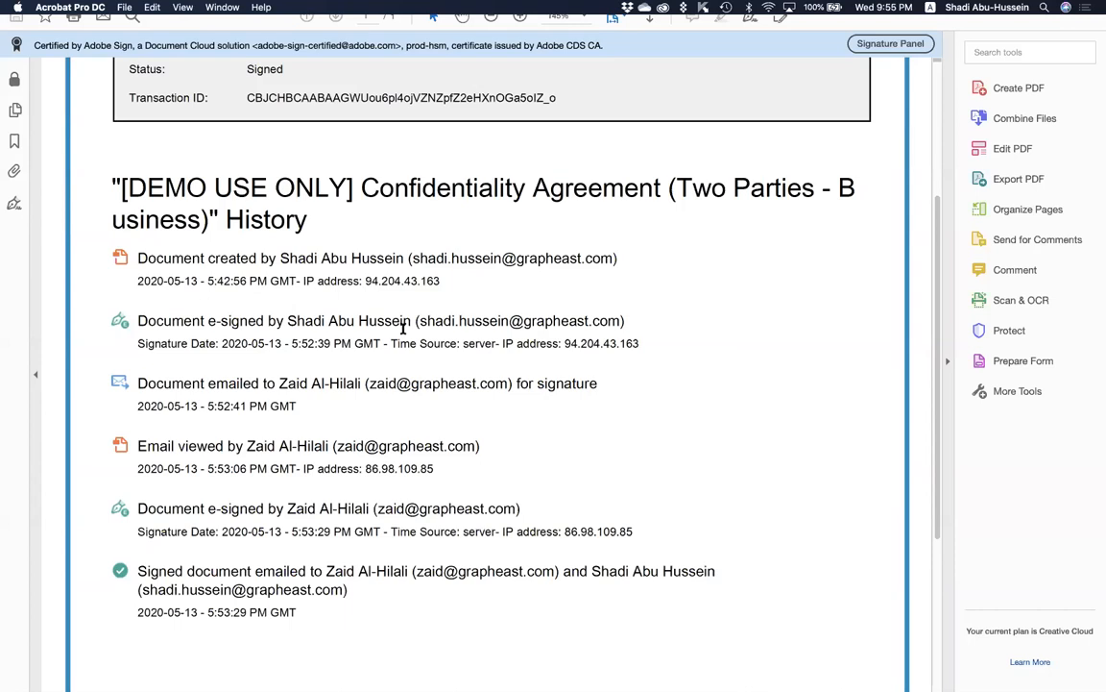
pyautogui.doubleClick(582, 344)
pyautogui.moveTo(137, 344); pyautogui.dragTo(381, 346)
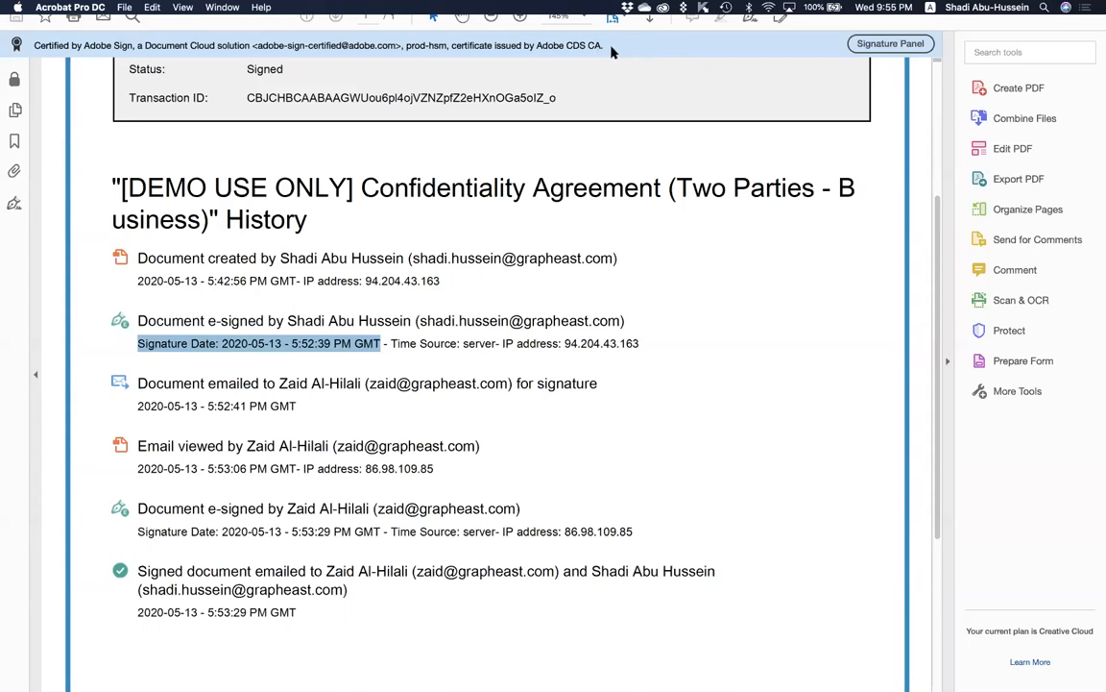
# Expand the certificate's validation details and select the audit report's transaction ID.
pyautogui.click(882, 46)
pyautogui.click(43, 127)
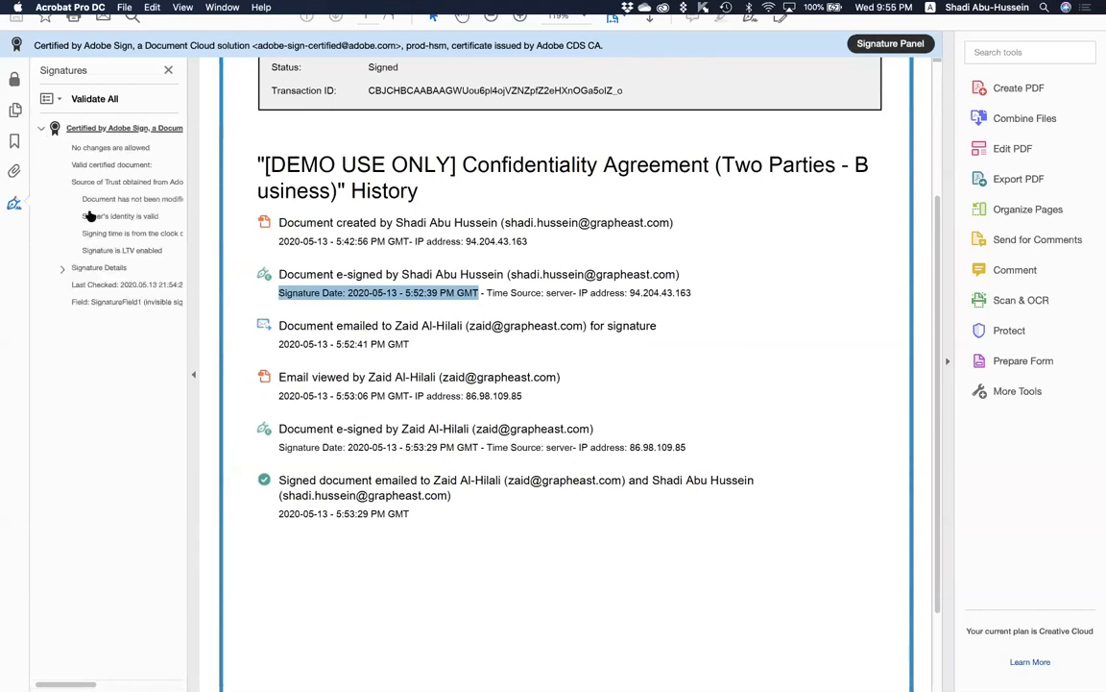
pyautogui.click(452, 147)
pyautogui.moveTo(371, 88); pyautogui.dragTo(631, 94)
pyautogui.press('super+c')
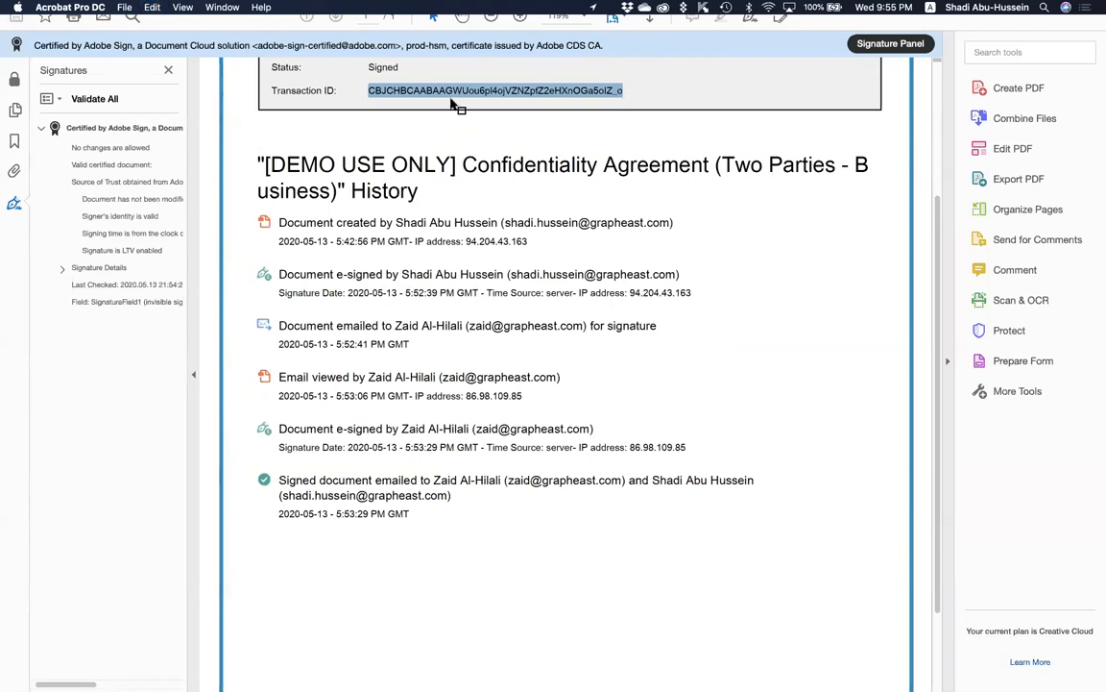
pyautogui.press('super+Tab')
pyautogui.press('super+Tab')
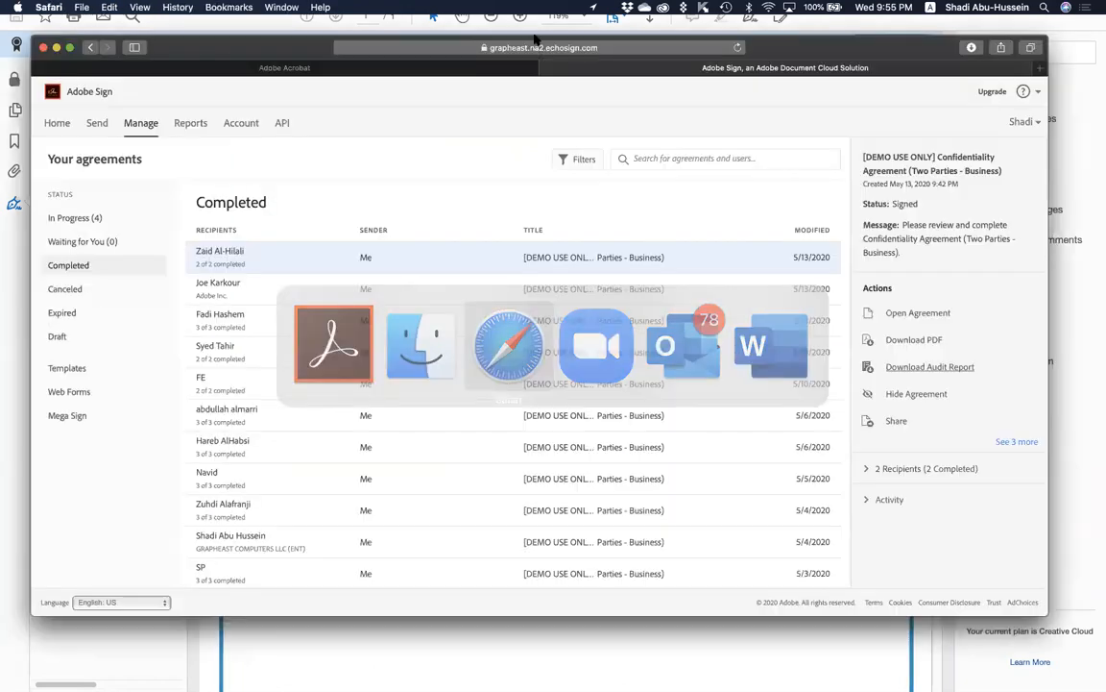
# Go to the Adobe Sign /verifier page, paste the transaction number, and verify it.
pyautogui.click(391, 44)
pyautogui.moveTo(500, 47); pyautogui.dragTo(879, 57)
pyautogui.write('verifier')
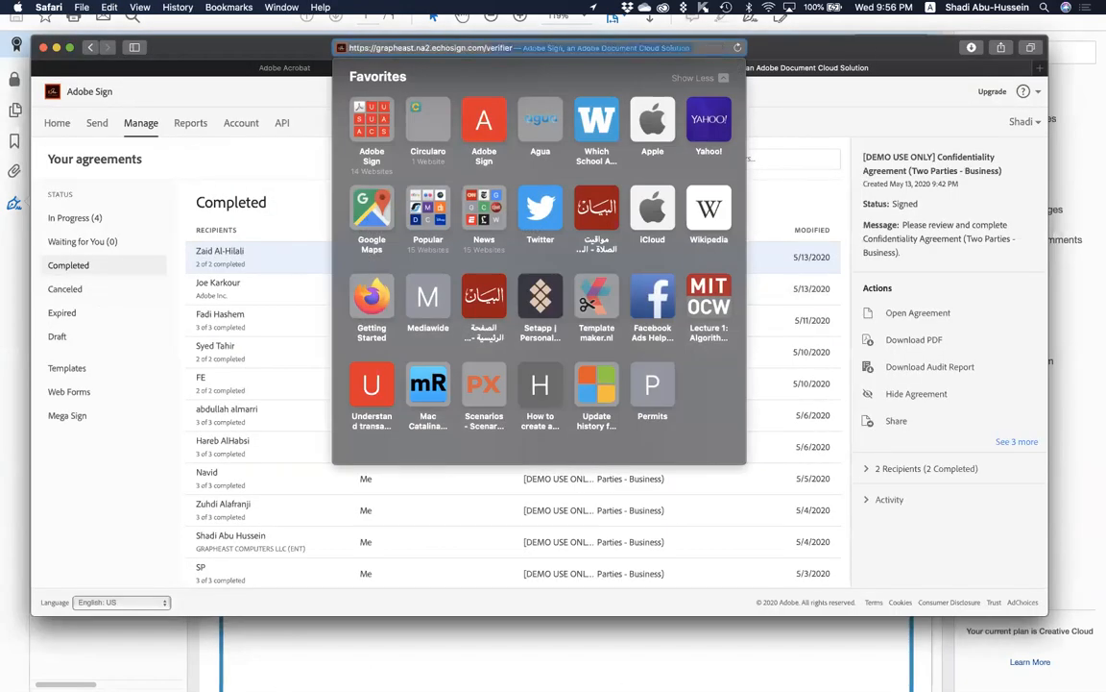
pyautogui.press('Return')
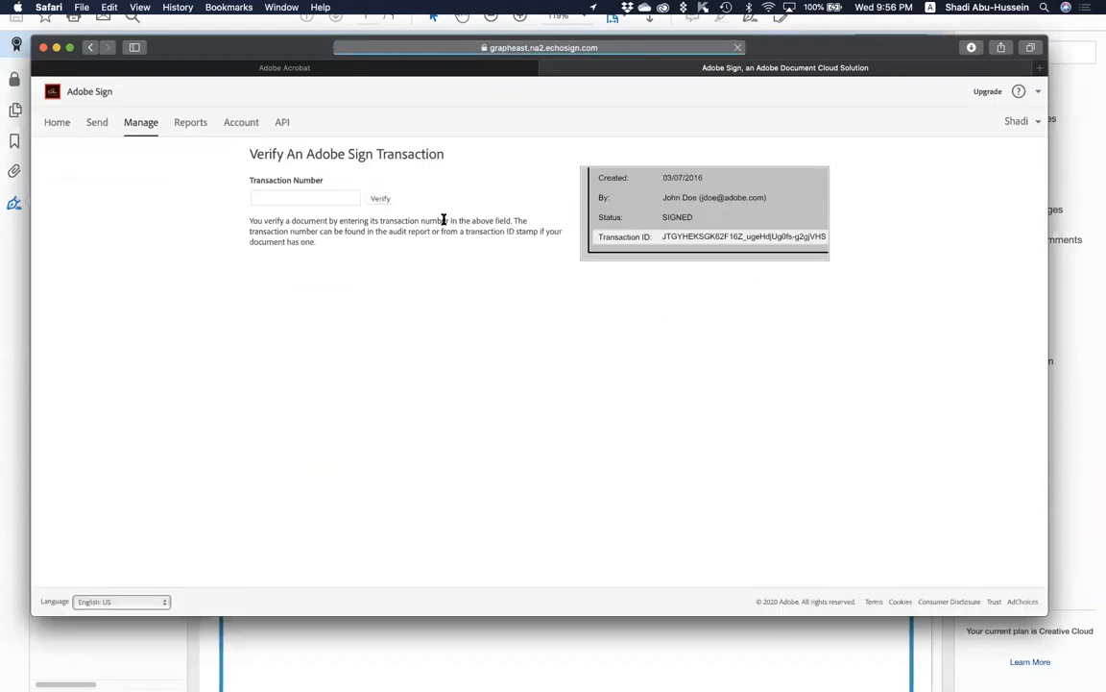
pyautogui.click(310, 198)
pyautogui.press('super+v')
pyautogui.click(380, 198)
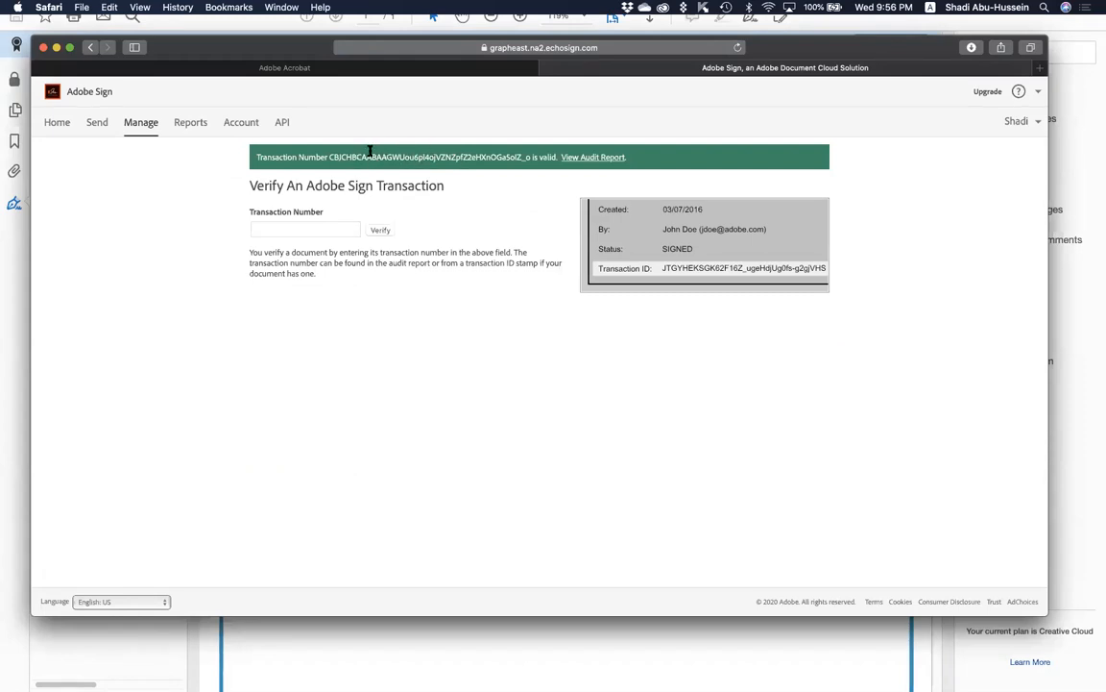
# Open and scroll through the verified transaction's online audit report.
pyautogui.click(592, 157)
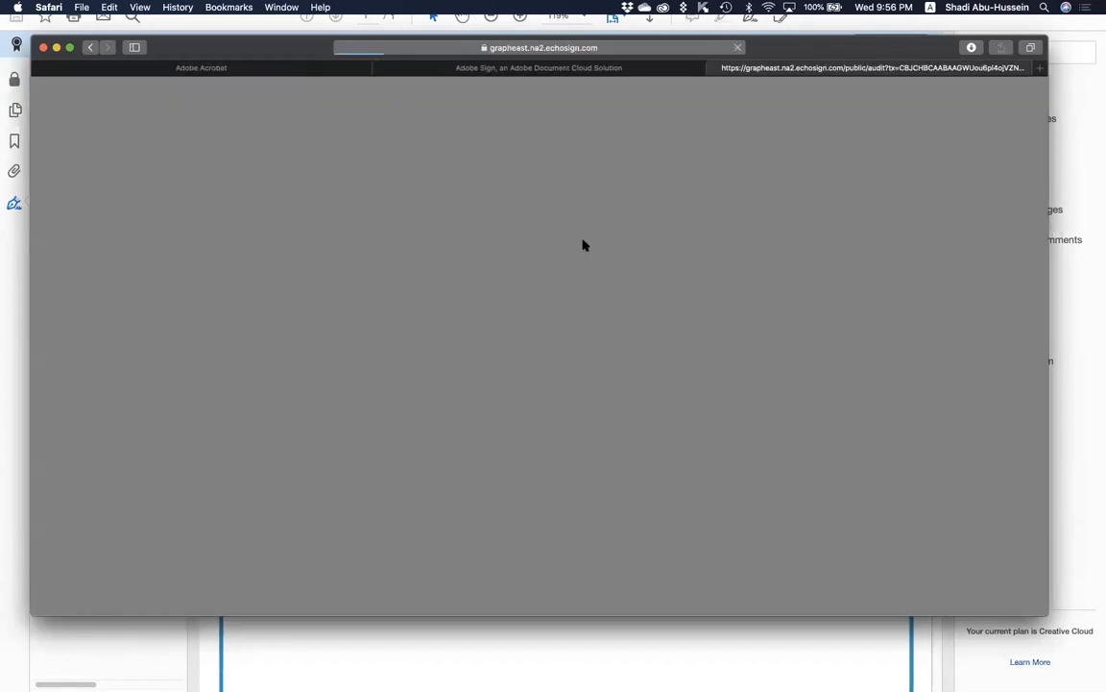
pyautogui.scroll(-10, 482, 421)
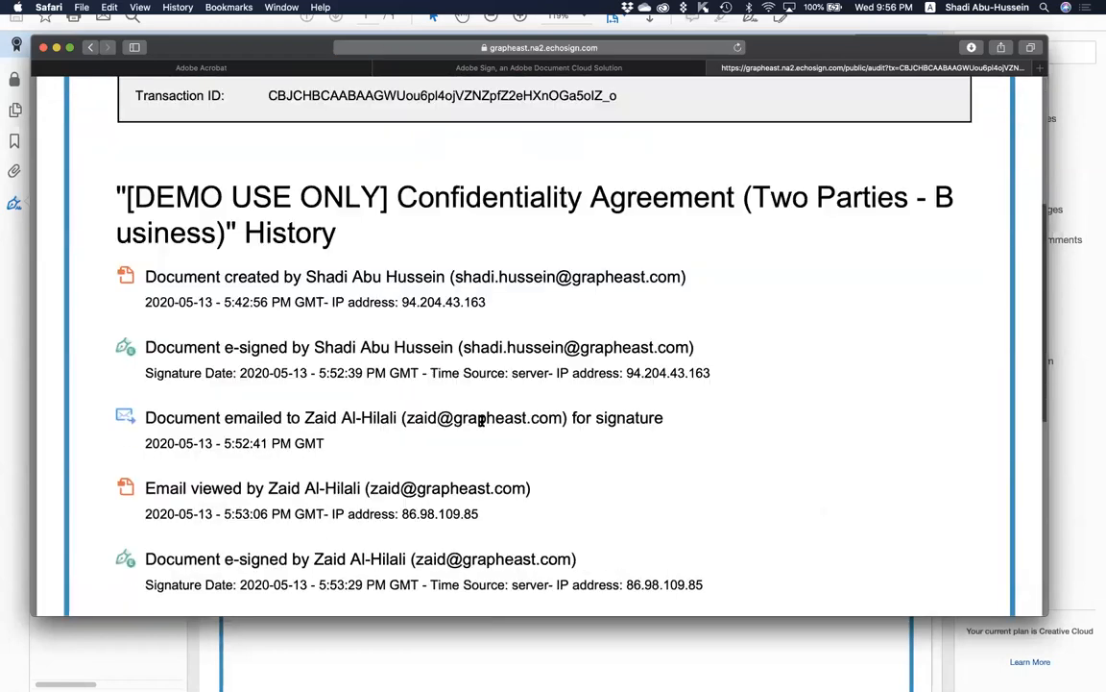
pyautogui.scroll(5, 482, 421)
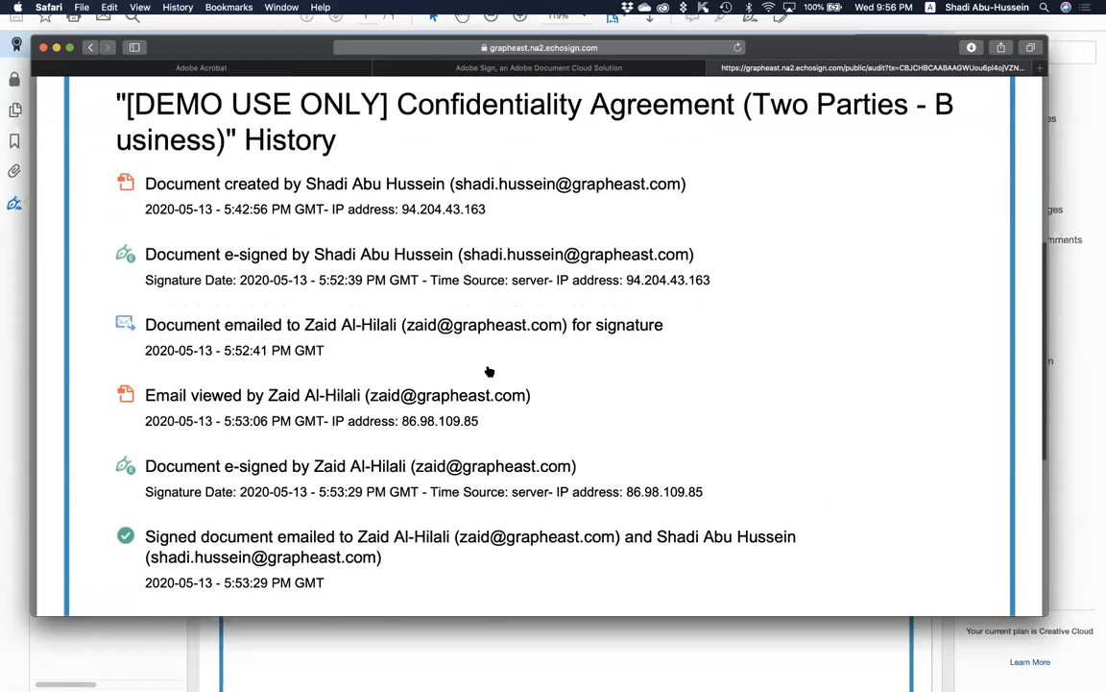
pyautogui.press('super+Tab')
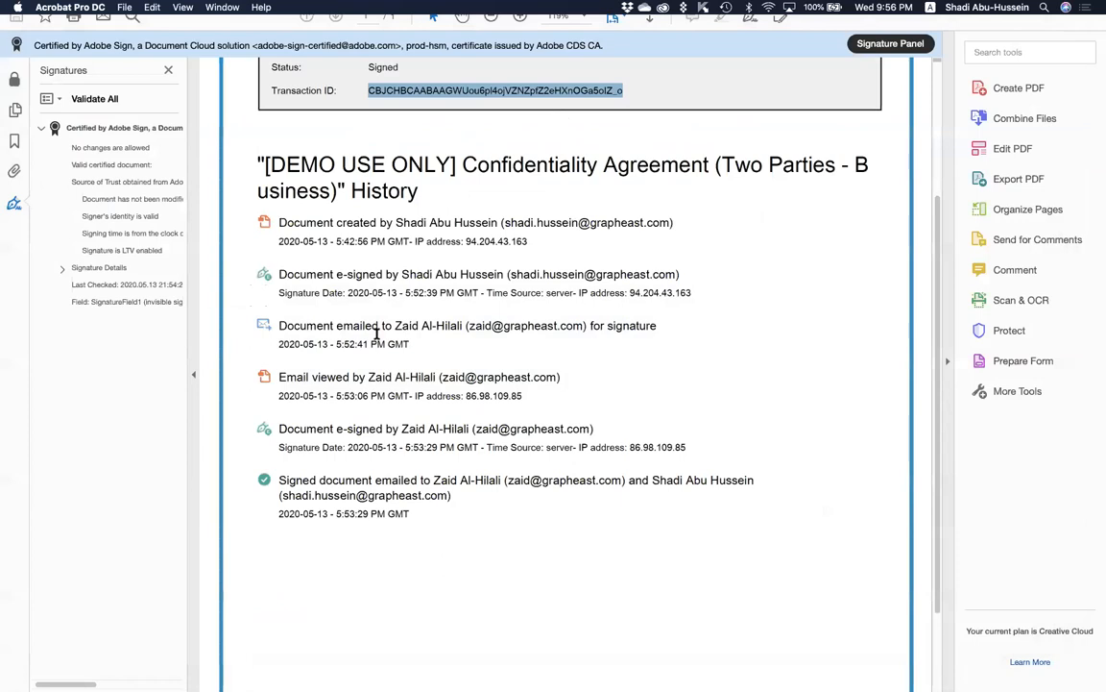
# Open the signed agreement PDF from Downloads in Acrobat, check its signature block and online verification.
pyautogui.press('super+Tab')
pyautogui.press('super+shift+Tab')
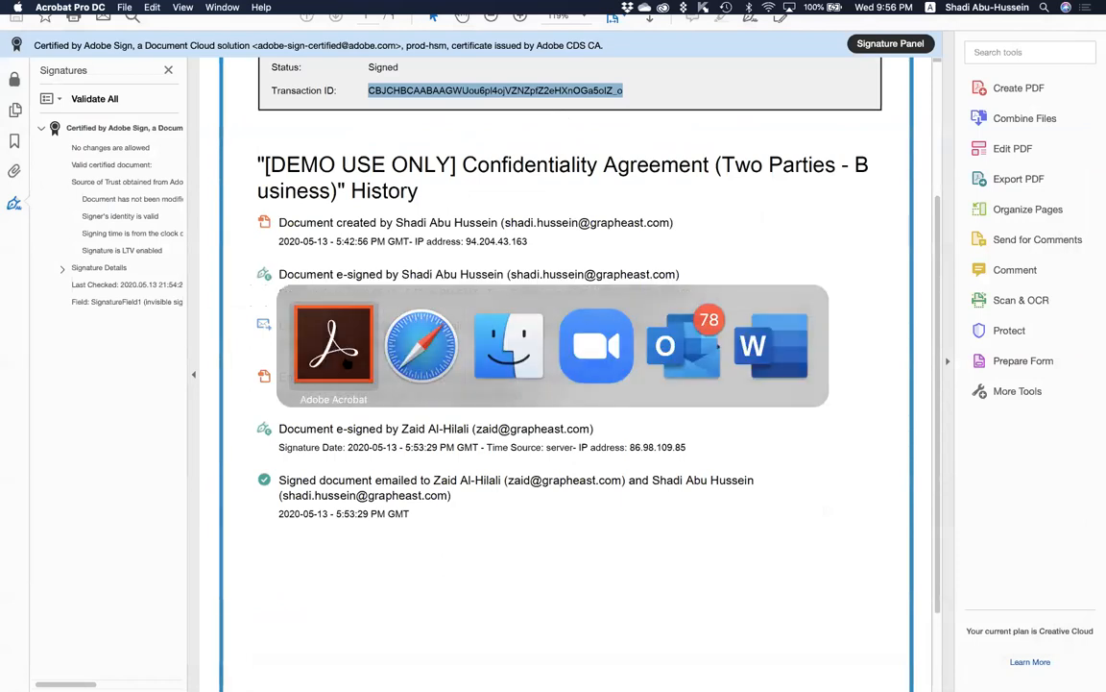
pyautogui.press('super+Tab')
pyautogui.press('super+Tab')
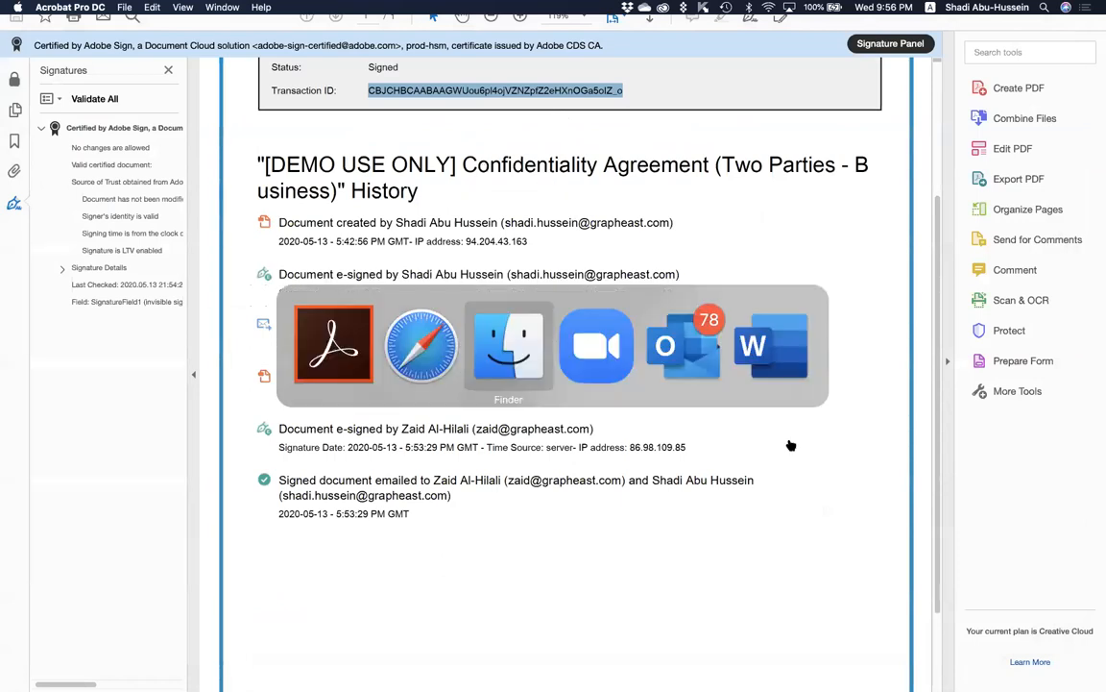
pyautogui.click(648, 271)
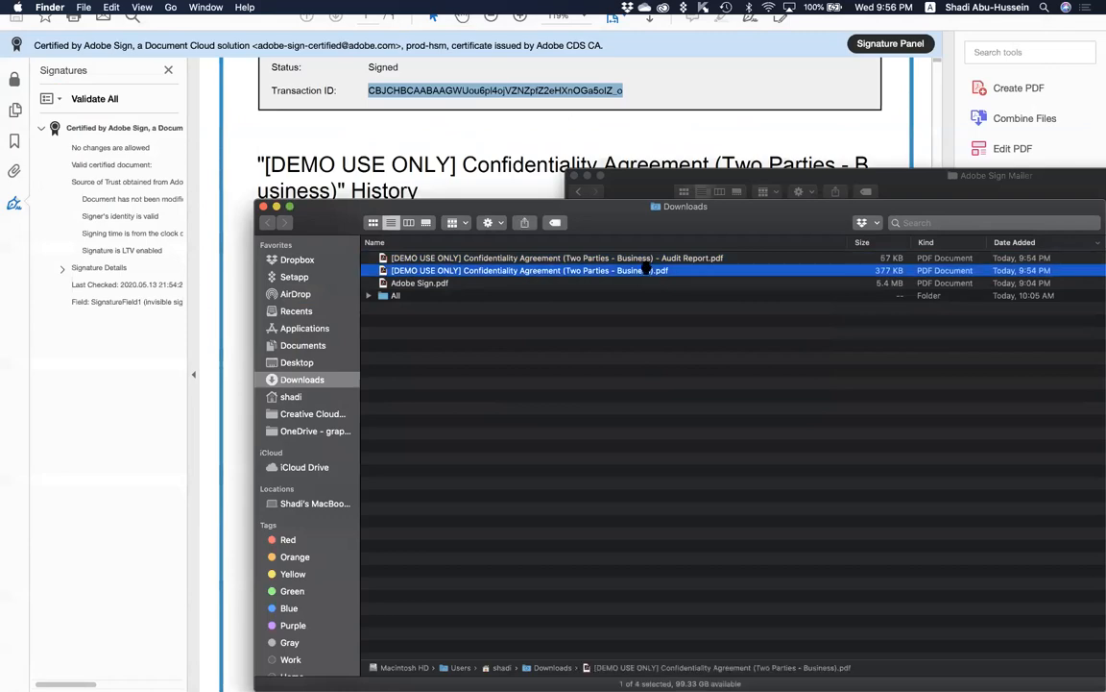
pyautogui.doubleClick(648, 271)
pyautogui.scroll(-15, 656, 352)
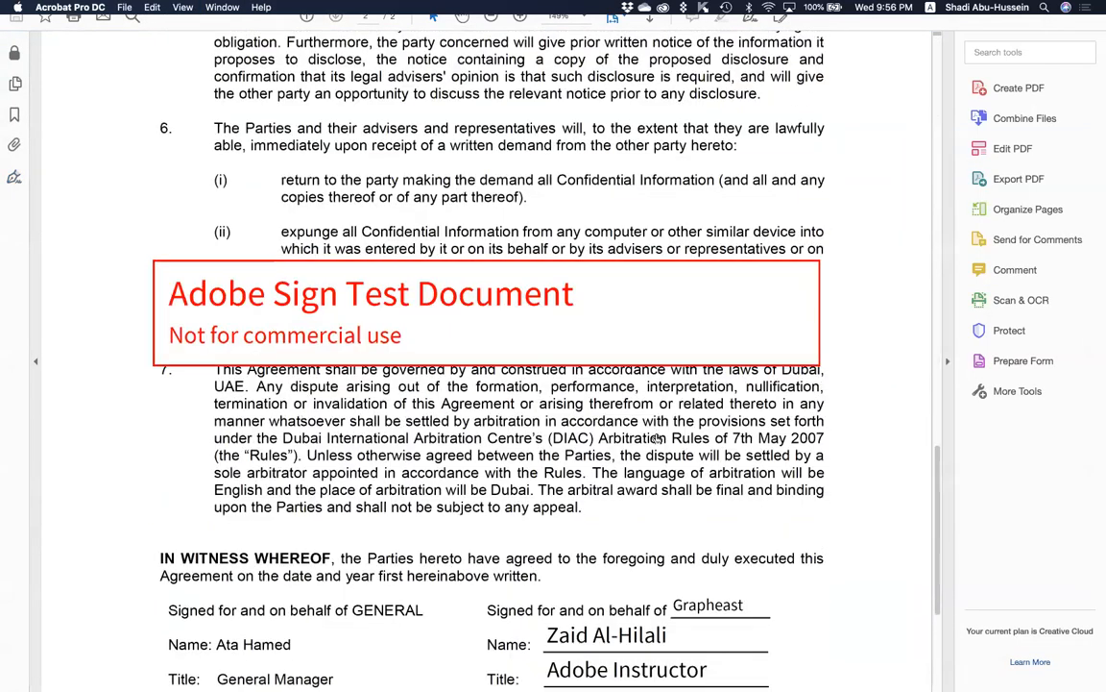
pyautogui.scroll(-5, 577, 442)
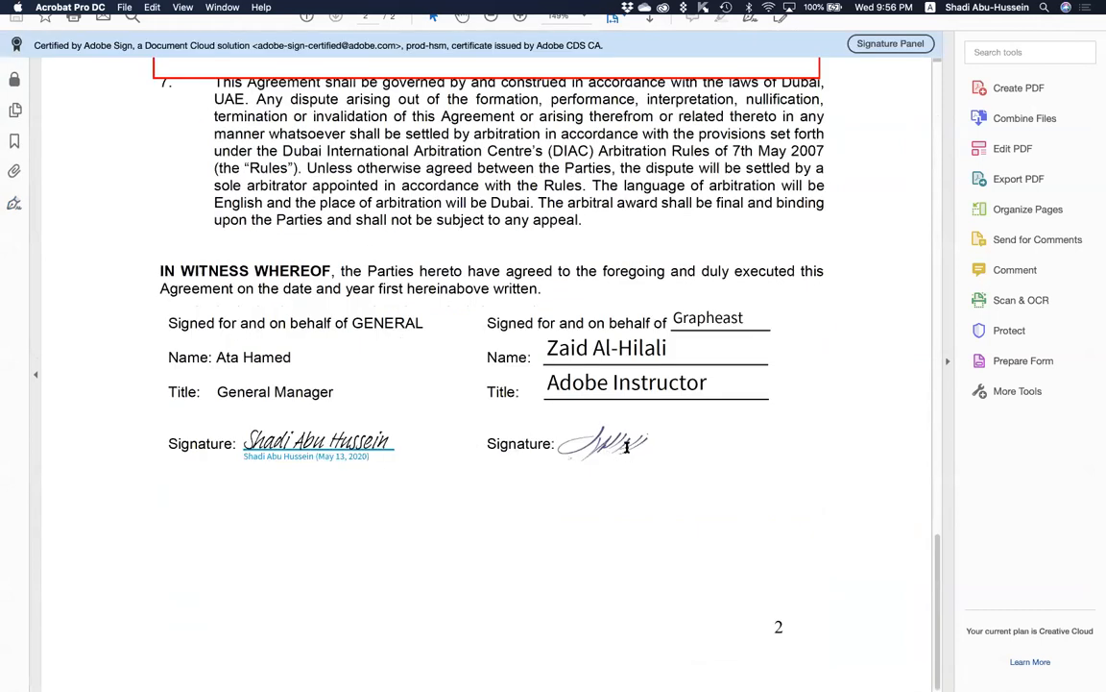
pyautogui.click(588, 432)
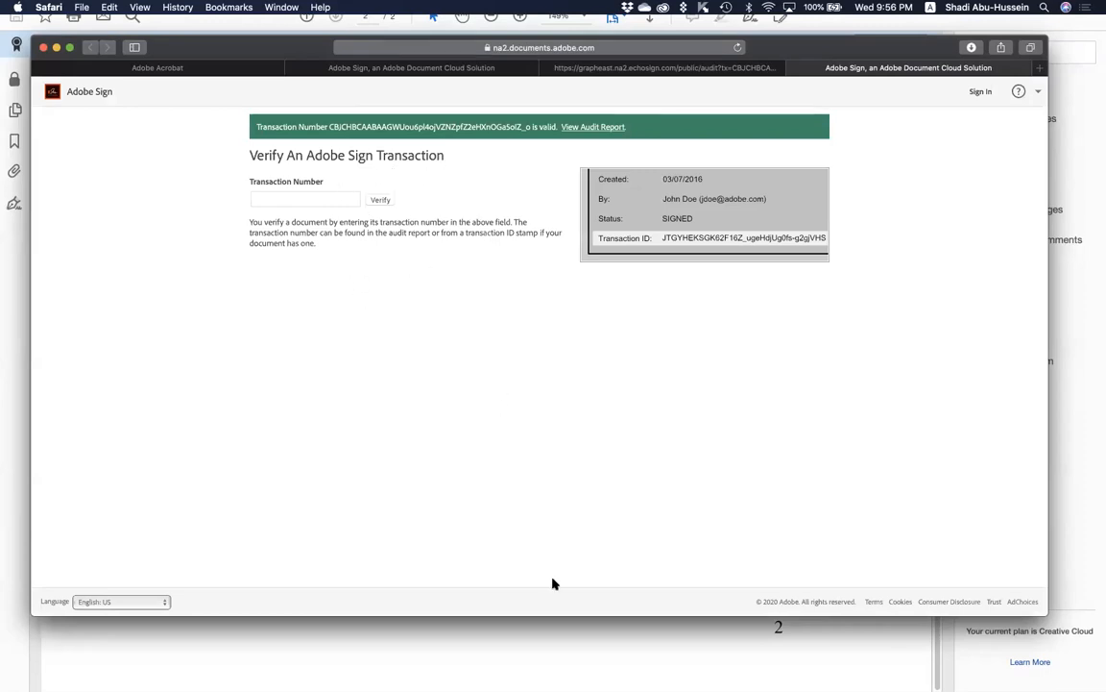
pyautogui.click(591, 642)
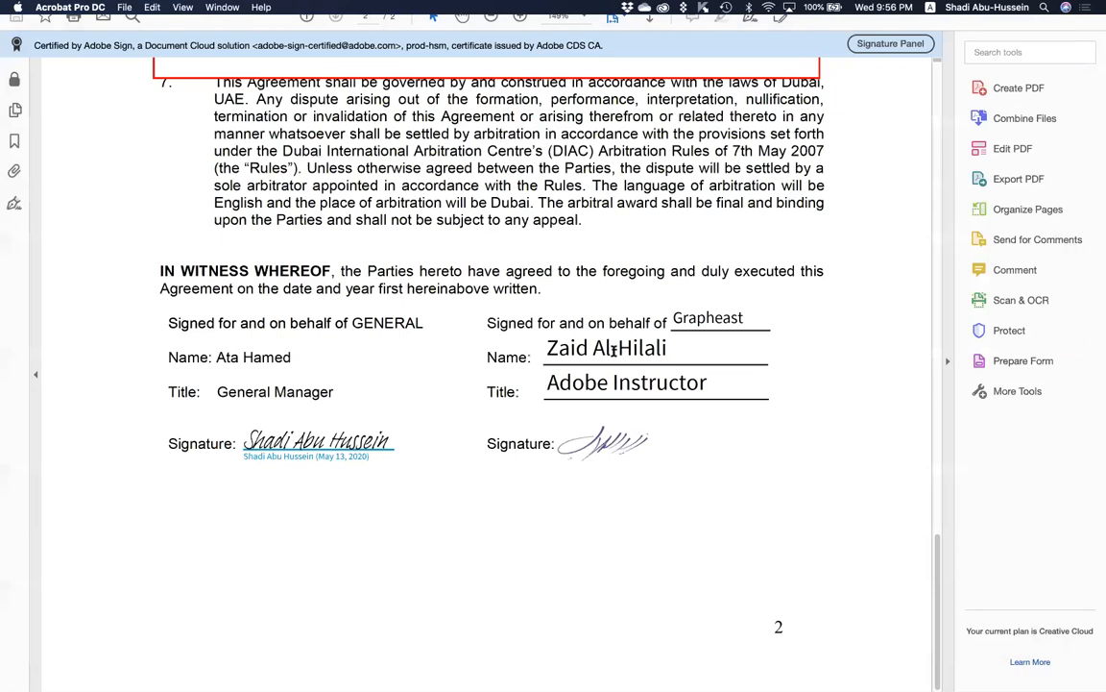
pyautogui.scroll(2, 613, 352)
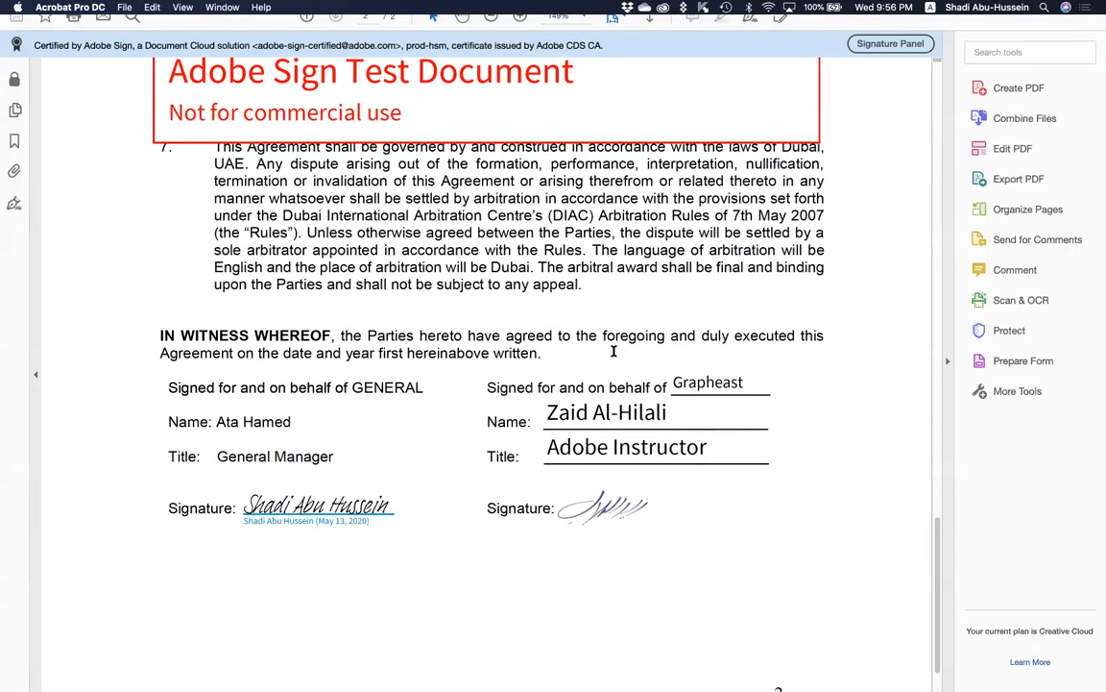
pyautogui.scroll(-1, 615, 288)
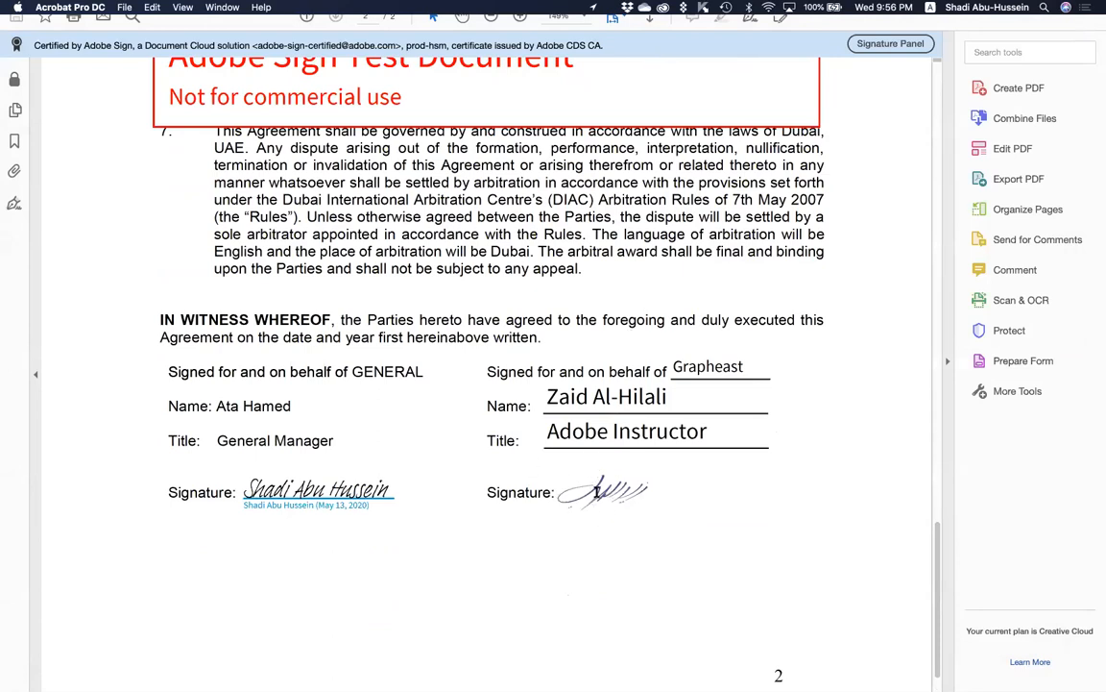
# Quick Look the Audit Report PDF in the Finder Downloads window.
pyautogui.press('super+Tab')
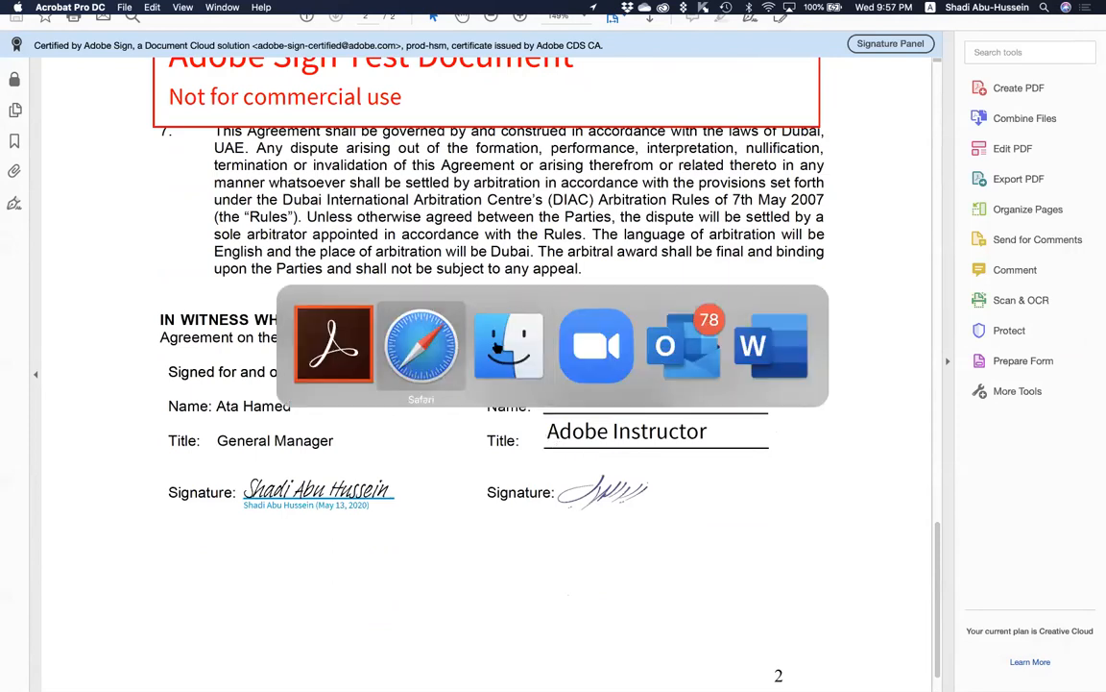
pyautogui.press('super+Tab')
pyautogui.press('Up')
pyautogui.press('space')
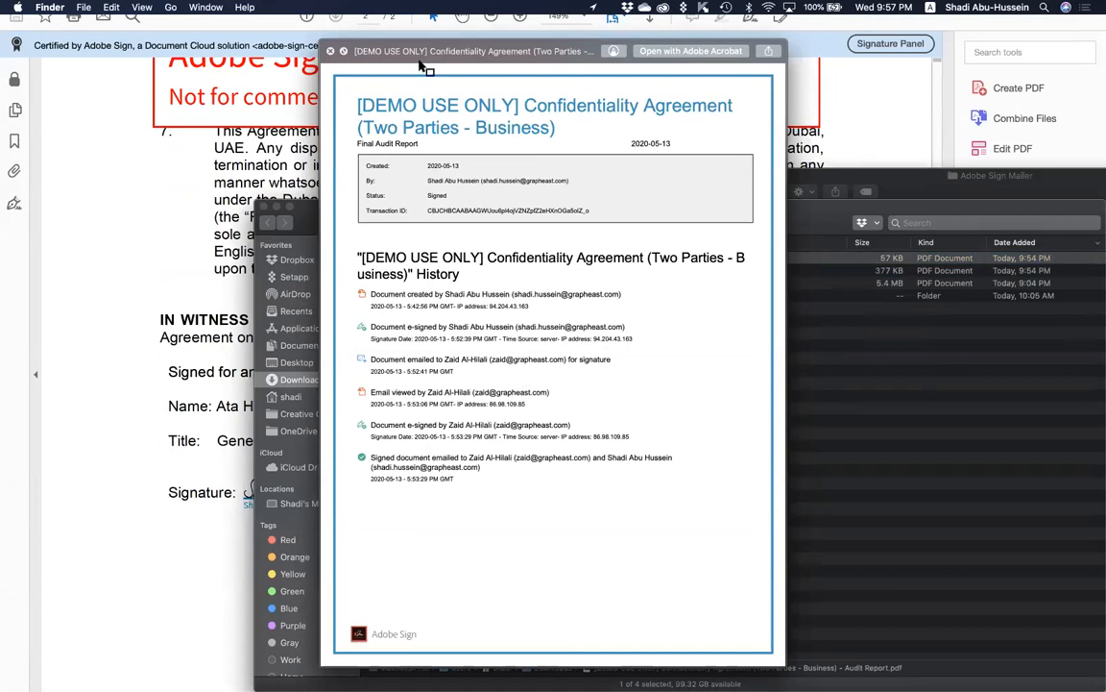
# Dismiss the Audit Report preview and bring the Acrobat window back.
pyautogui.click(305, 43)
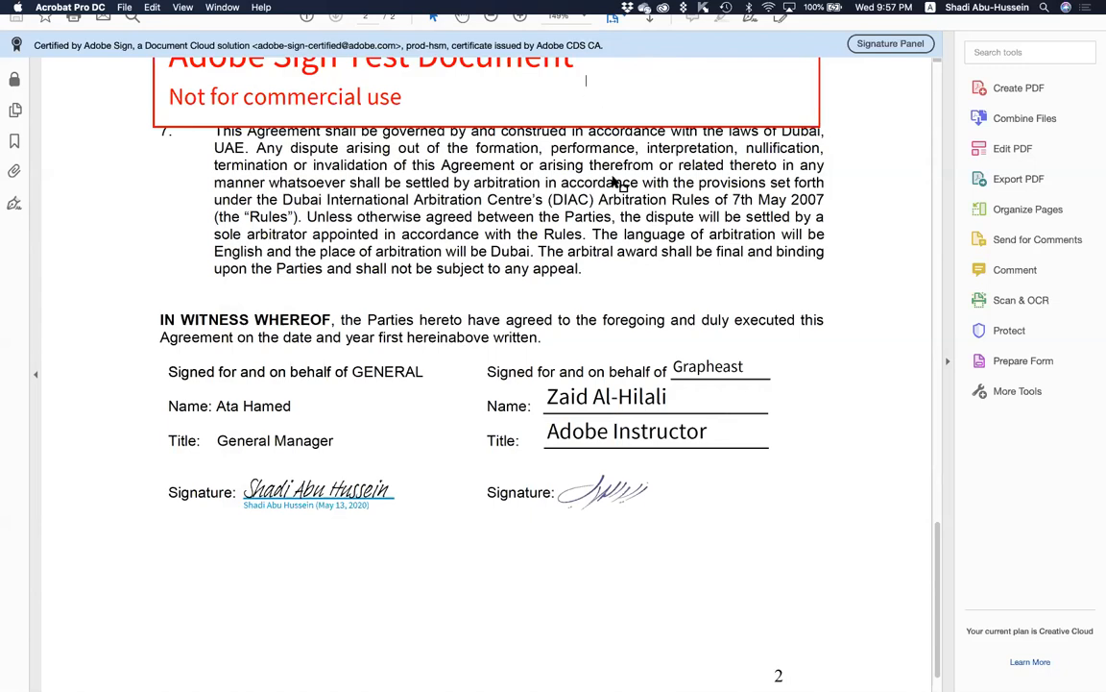
pyautogui.scroll(1, 613, 179)
pyautogui.scroll(10, 612, 181)
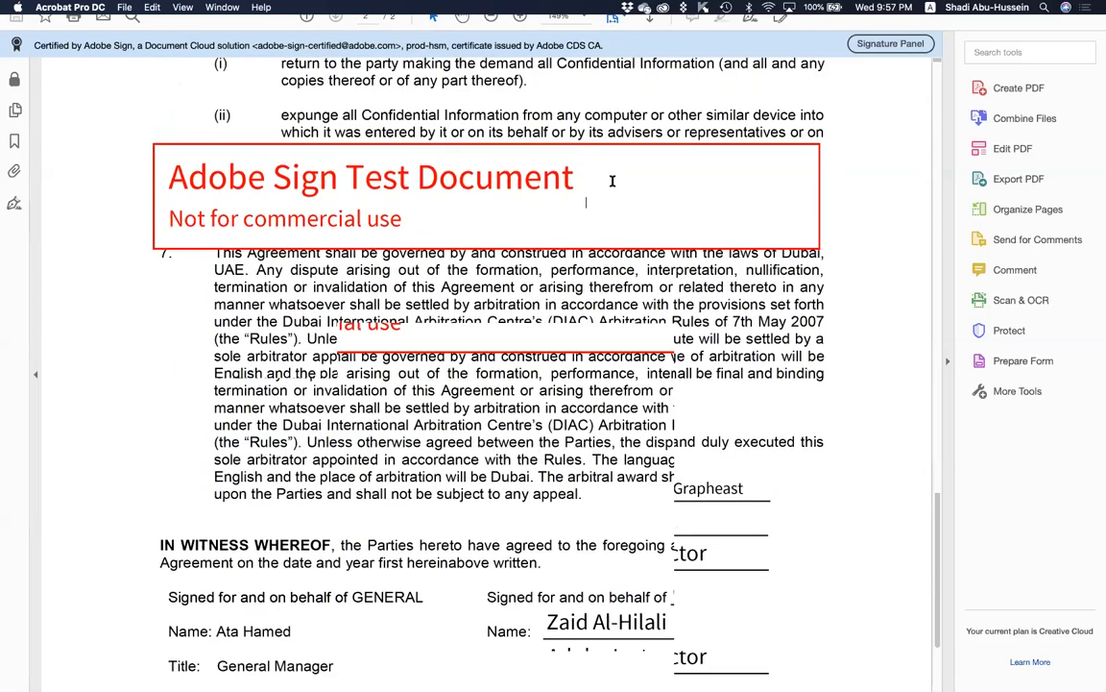
pyautogui.scroll(15, 613, 181)
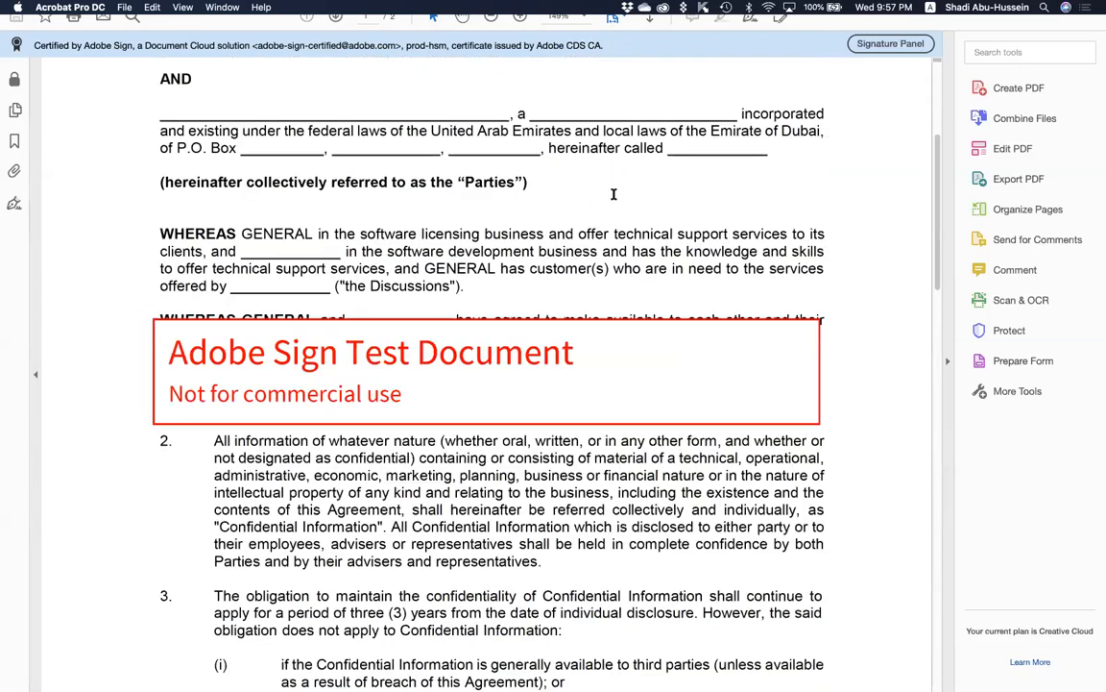
pyautogui.moveTo(599, 187); pyautogui.dragTo(374, 192)
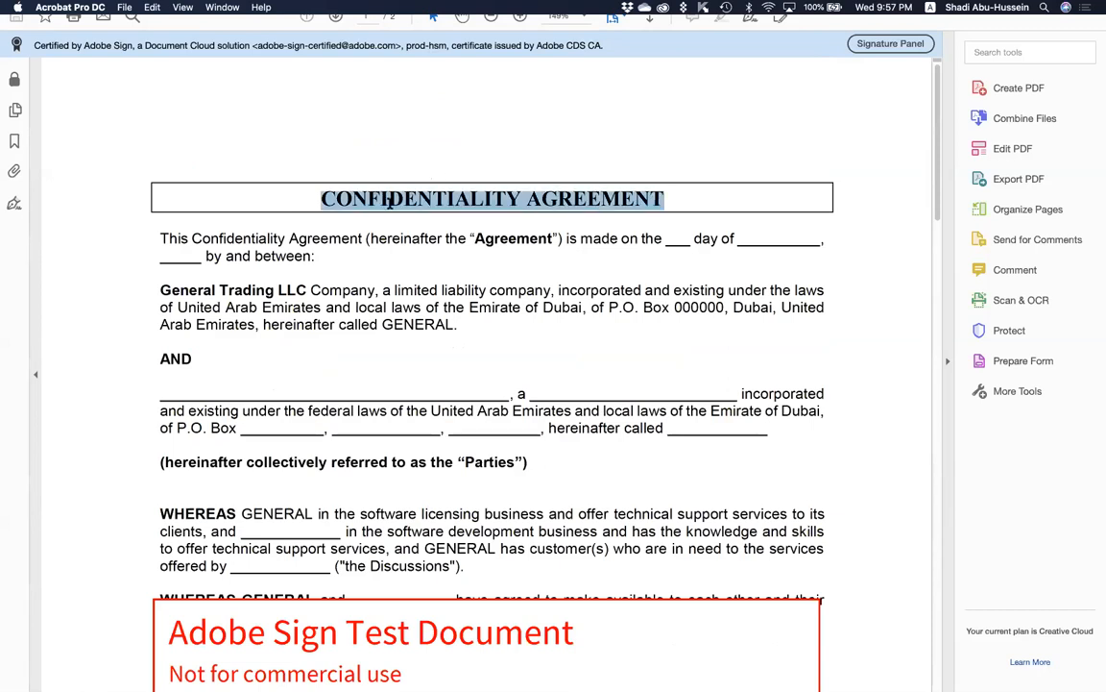
pyautogui.click(389, 201)
pyautogui.moveTo(664, 198); pyautogui.dragTo(367, 188)
pyautogui.click(574, 451)
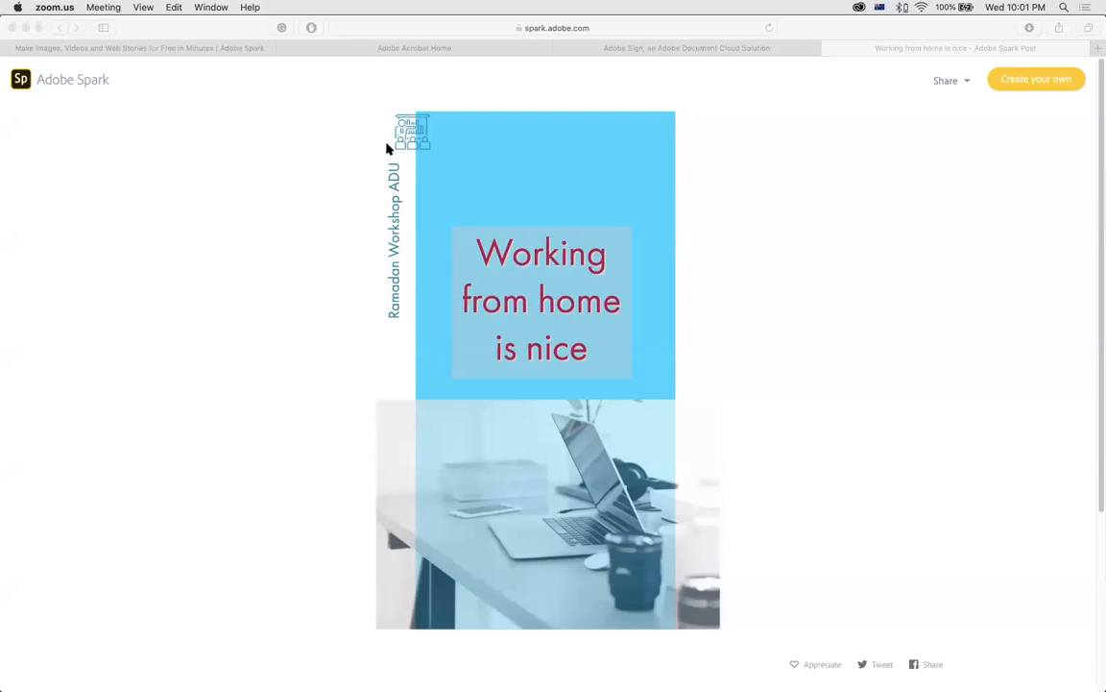
# From the Spark home's recent projects, open the Arabic 'My Post' design for editing.
pyautogui.click(630, 140)
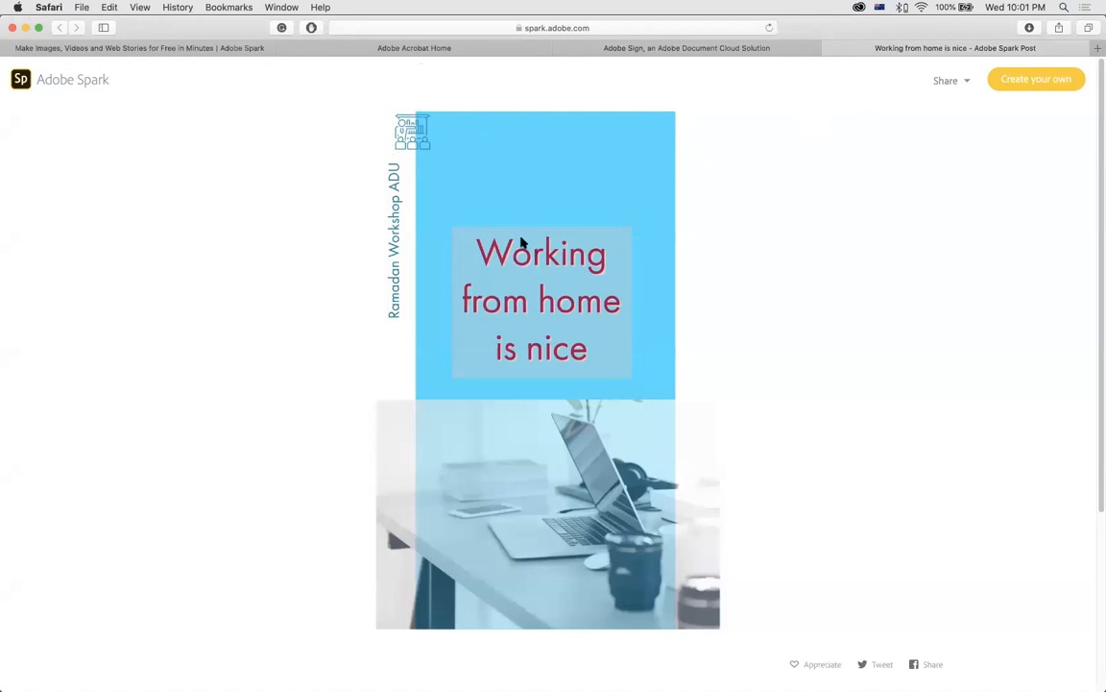
pyautogui.click(221, 48)
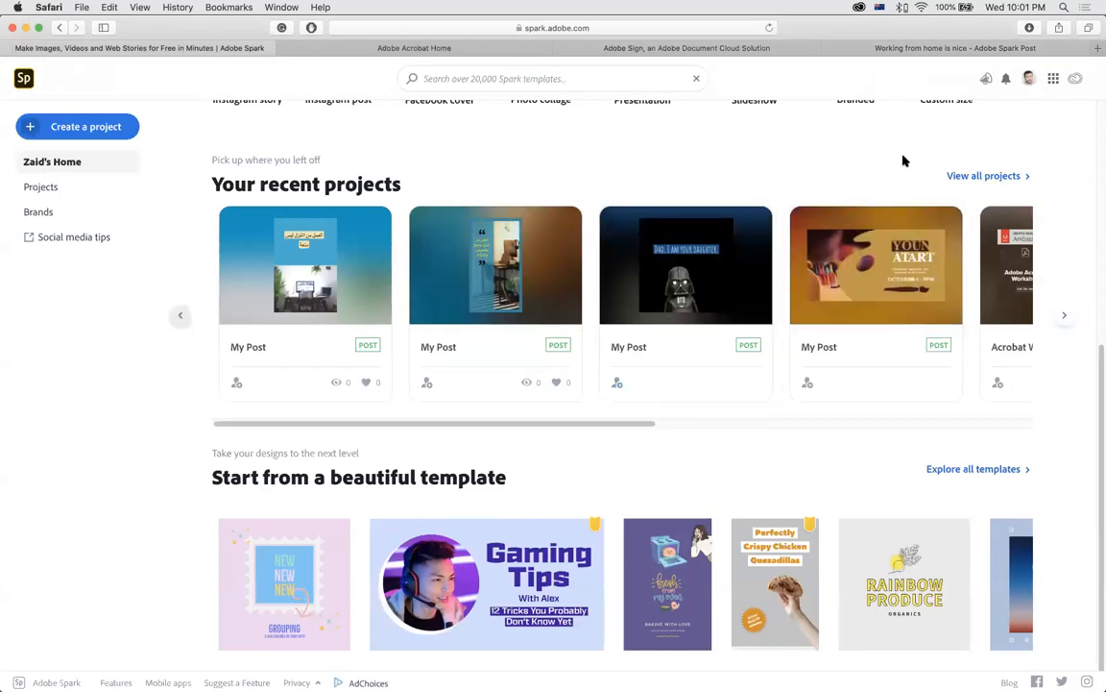
pyautogui.moveTo(359, 273)
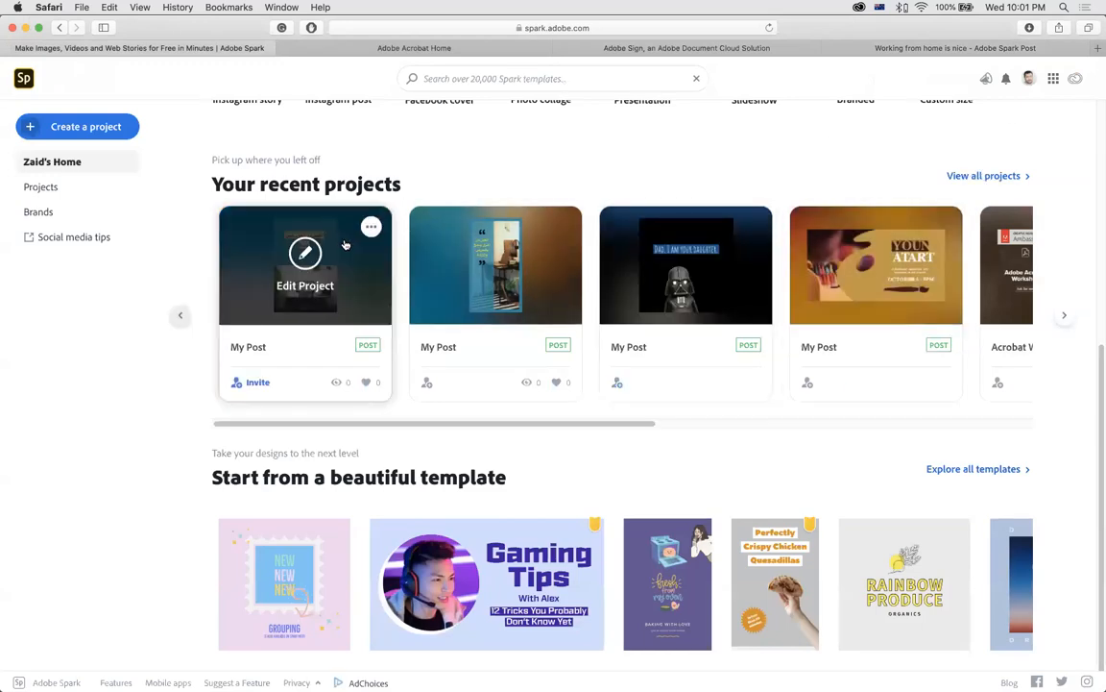
pyautogui.click(359, 273)
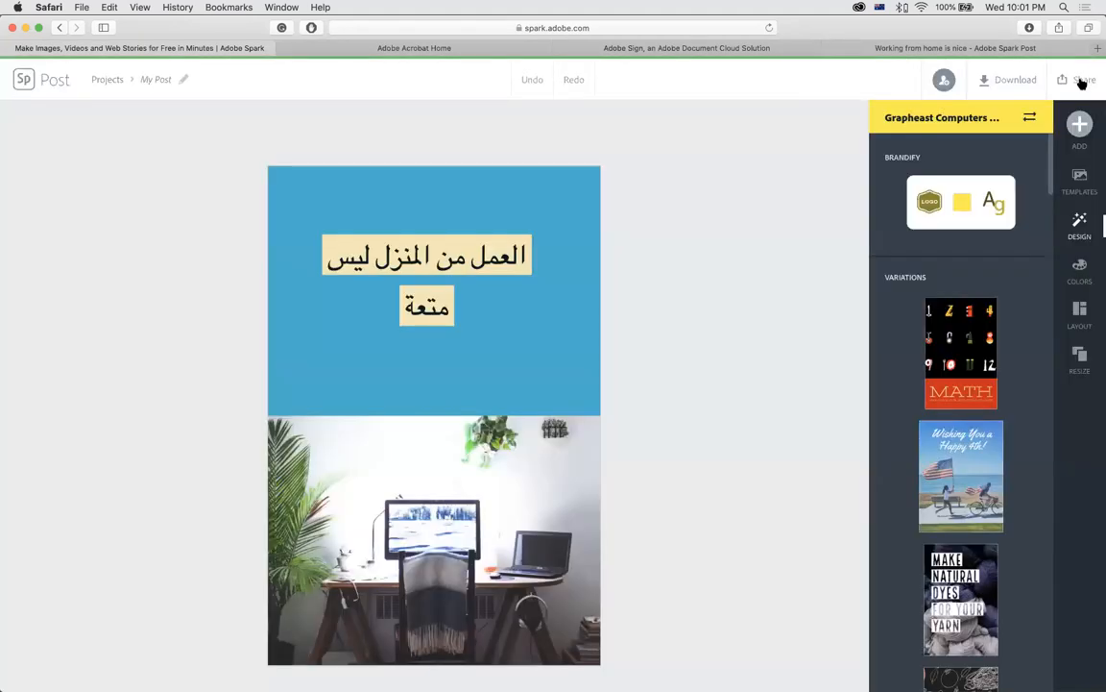
# Dismiss the Invite dialog, then open My Post's Share window showing its web link.
pyautogui.click(1082, 82)
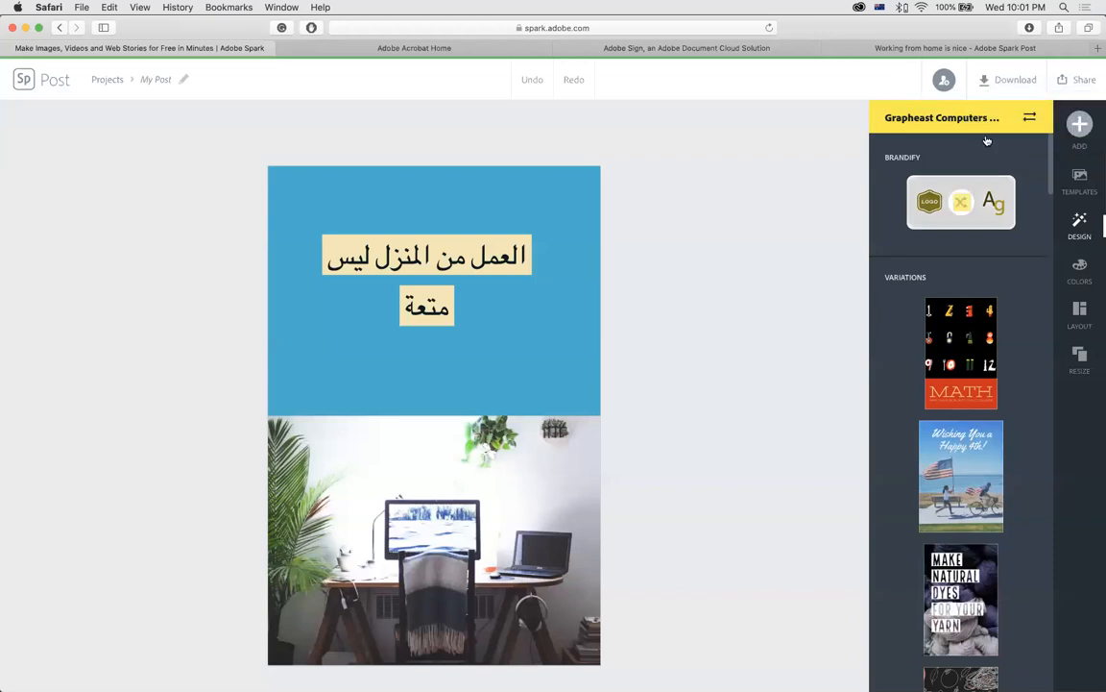
pyautogui.click(1080, 86)
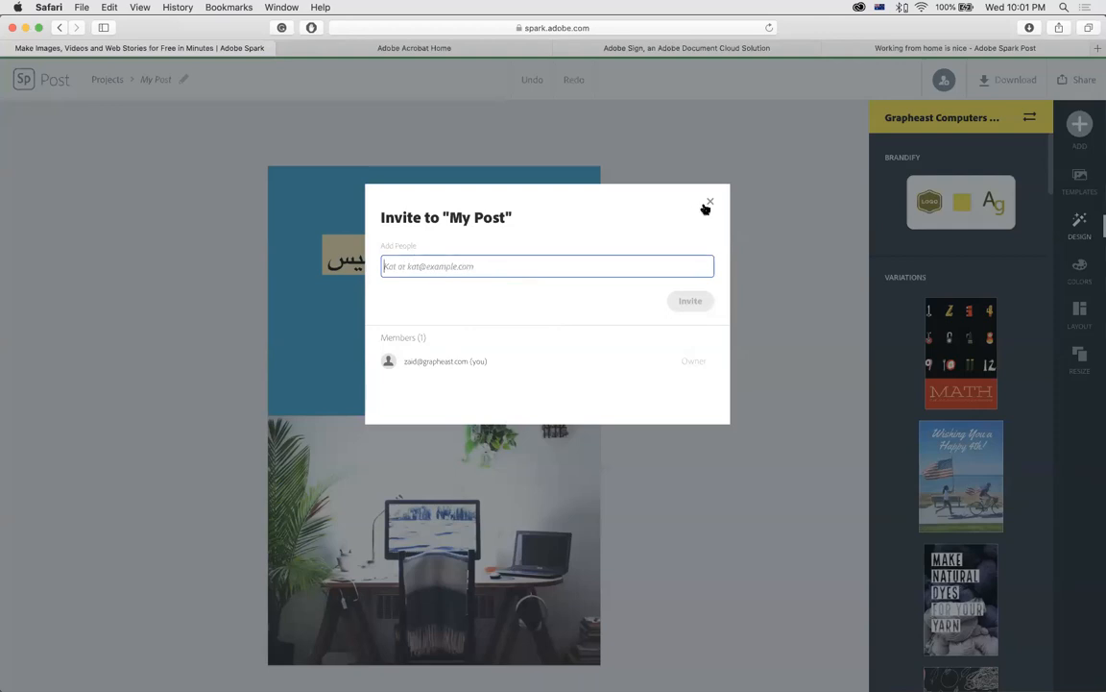
pyautogui.click(708, 204)
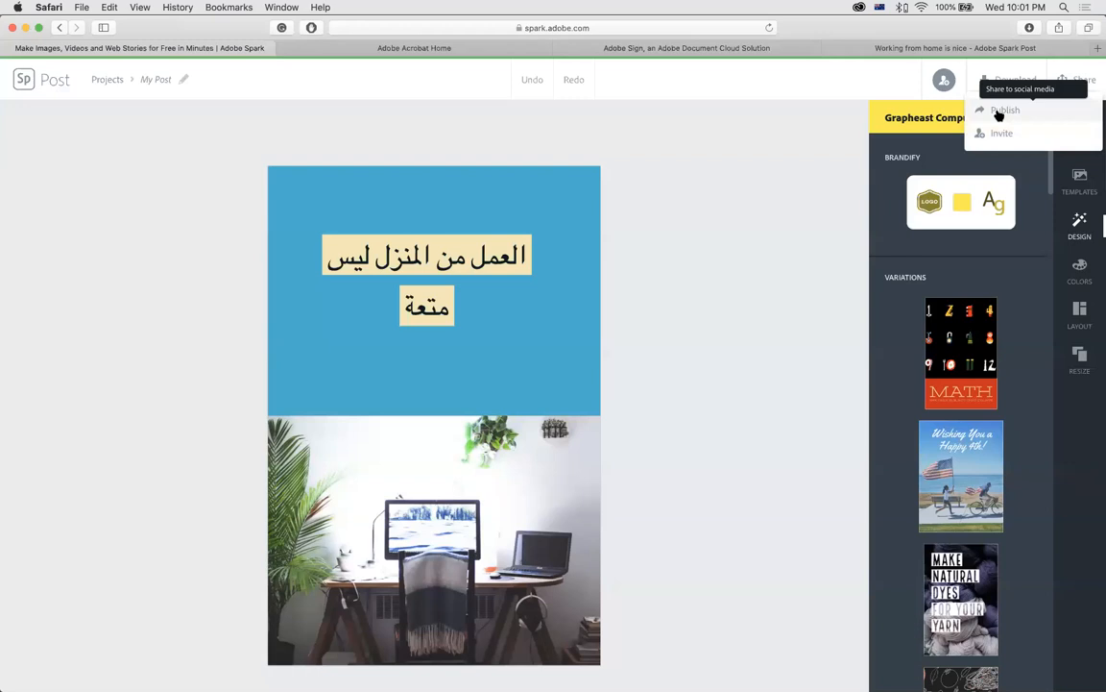
pyautogui.click(999, 116)
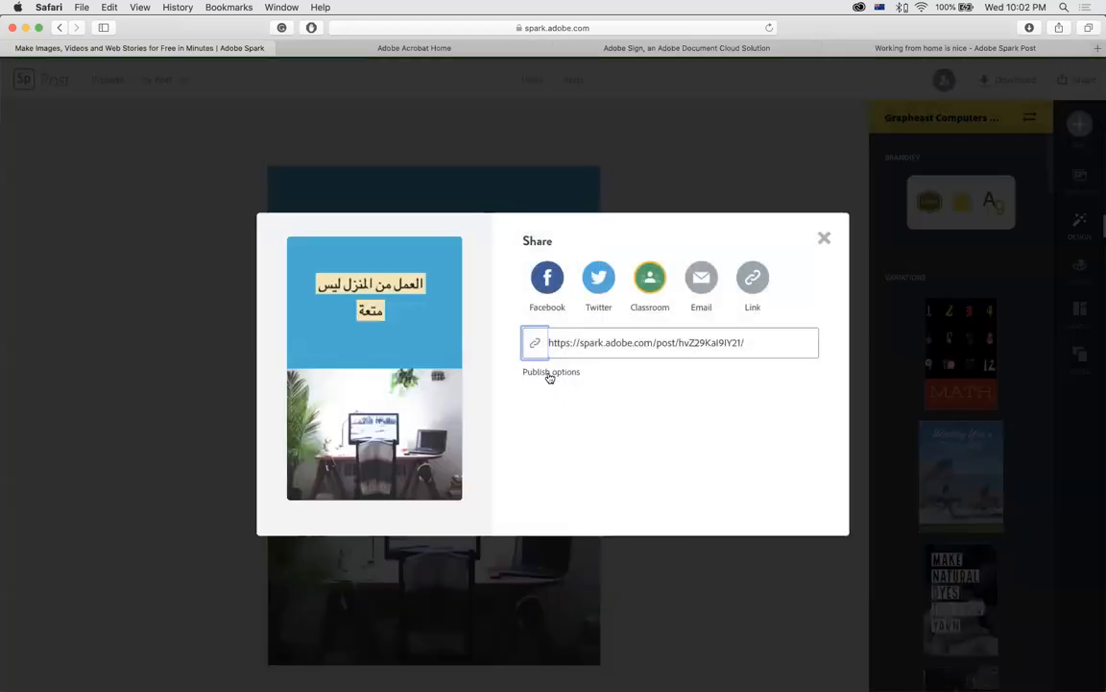
# Turn off Get noticed in the publish options, update the post's link, and close the Share window.
pyautogui.click(549, 372)
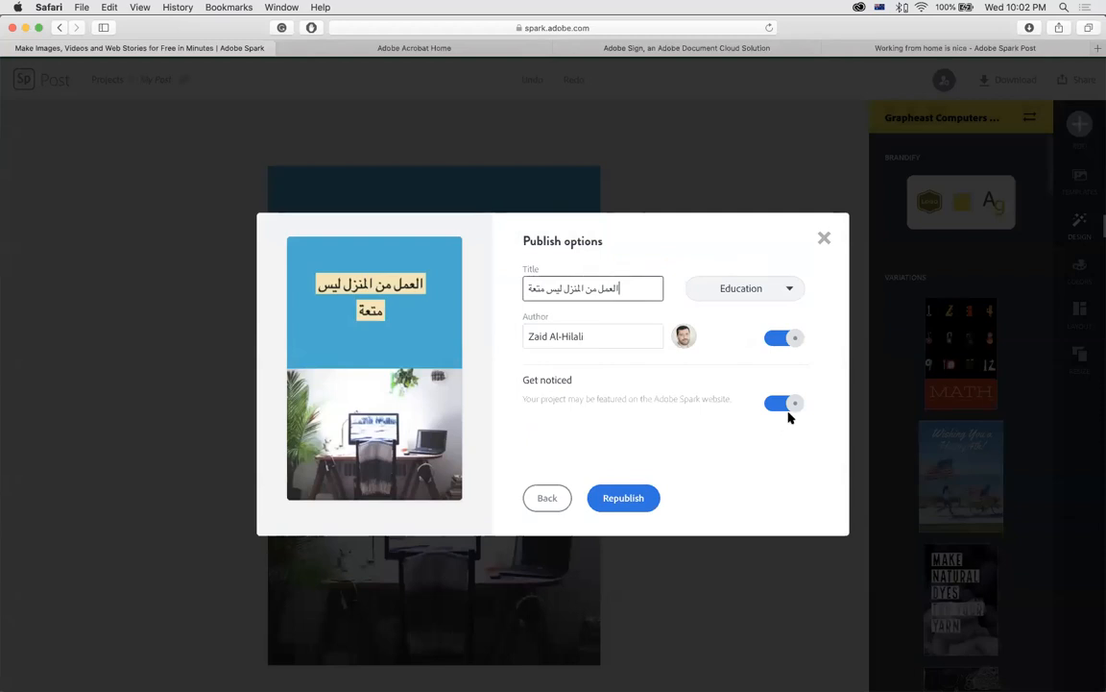
pyautogui.click(781, 407)
pyautogui.click(782, 407)
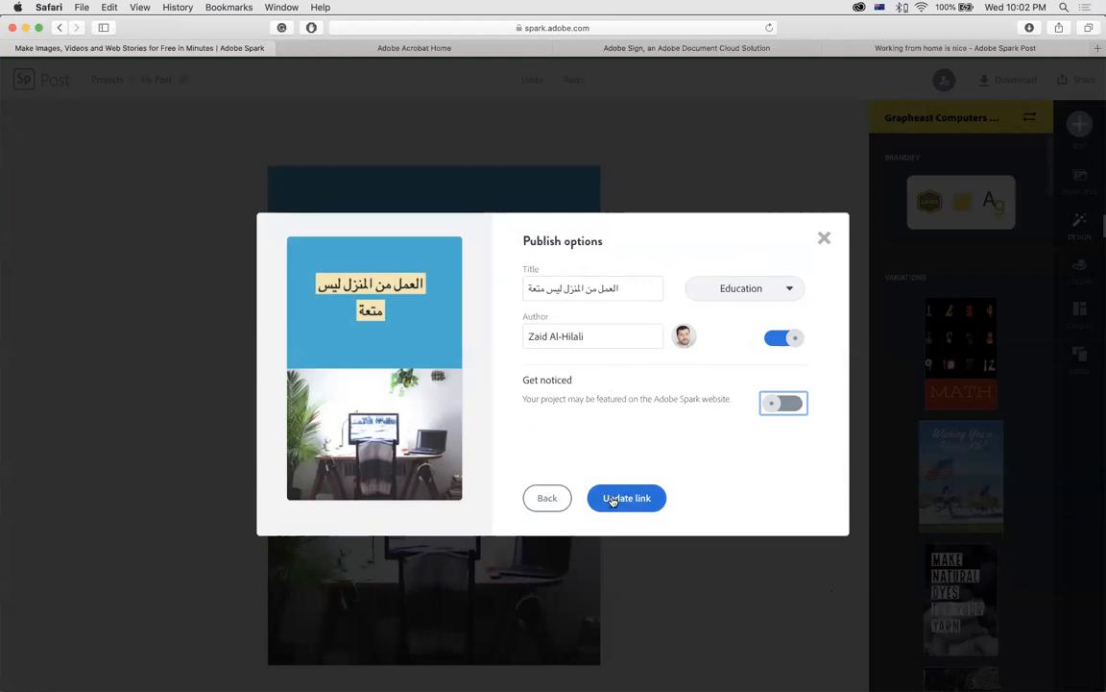
pyautogui.click(612, 499)
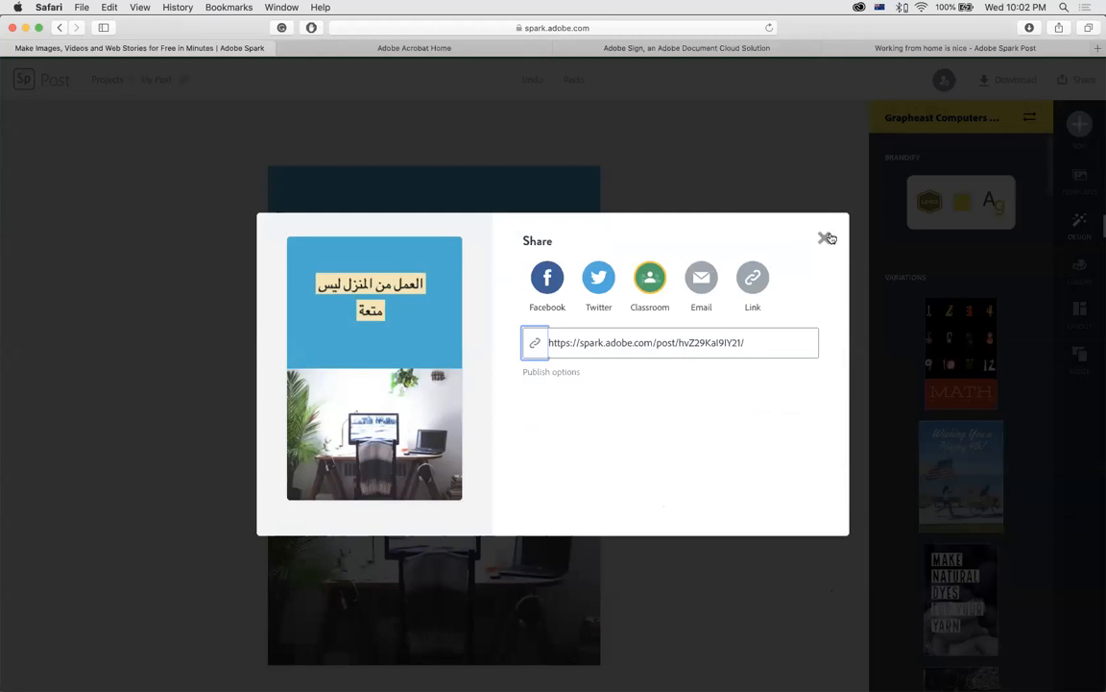
pyautogui.click(827, 238)
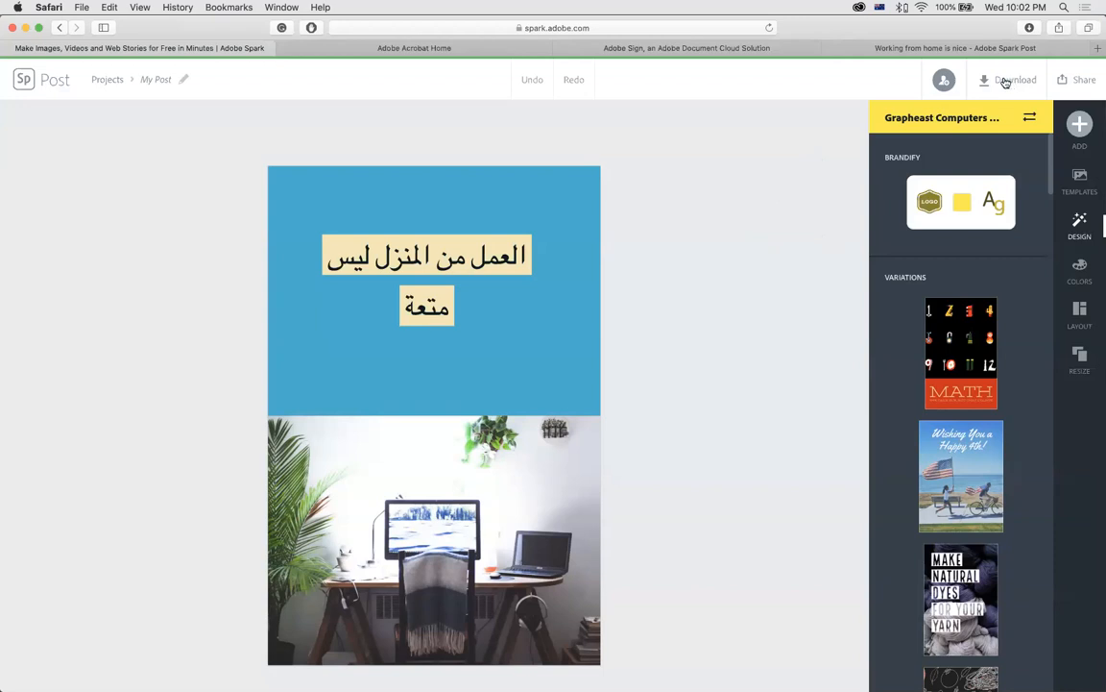
# Show My Post's download format options, with PNG preselected.
pyautogui.click(1082, 80)
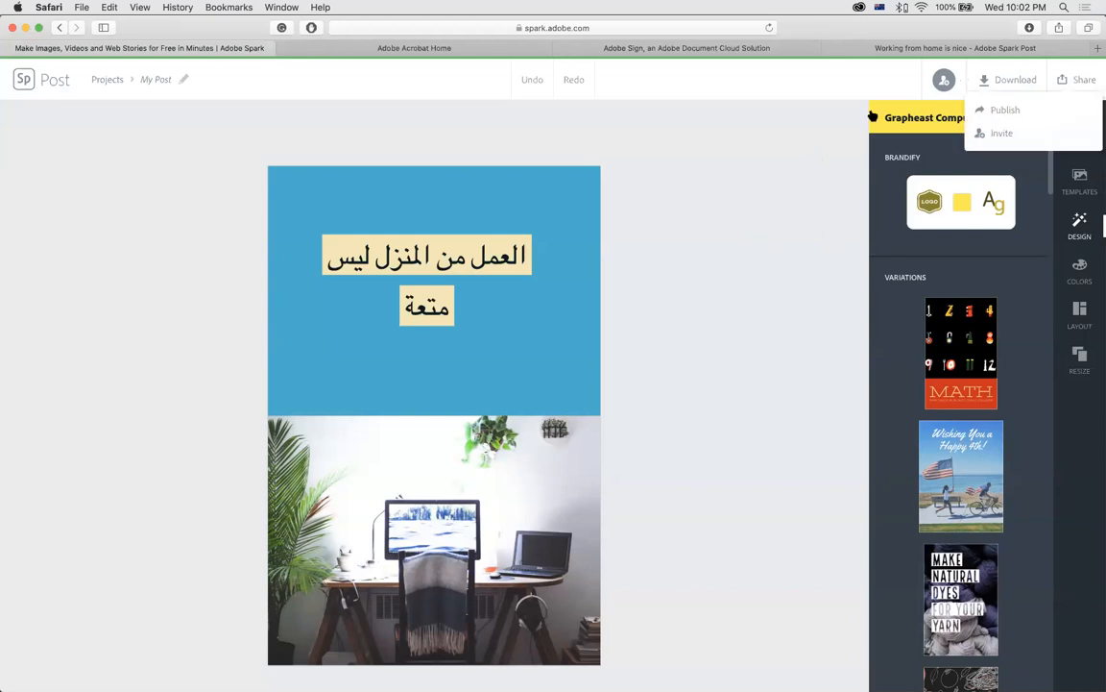
pyautogui.click(1009, 83)
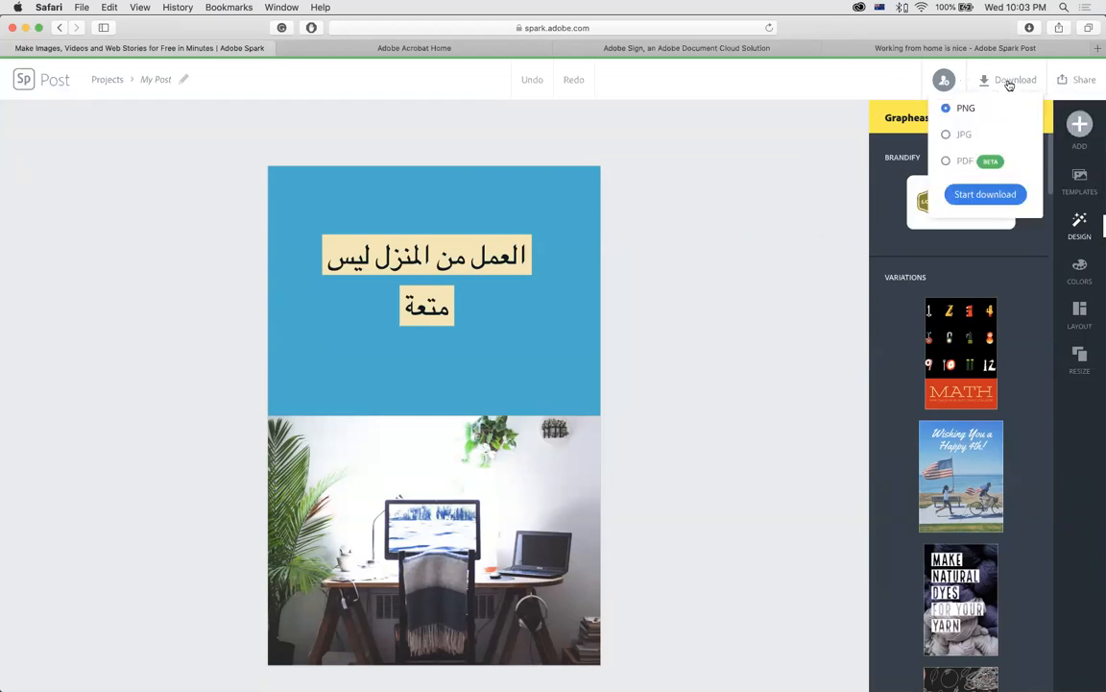
# Download My Post from Adobe Spark Post as a JPG, allowing the site's download.
pyautogui.click(948, 136)
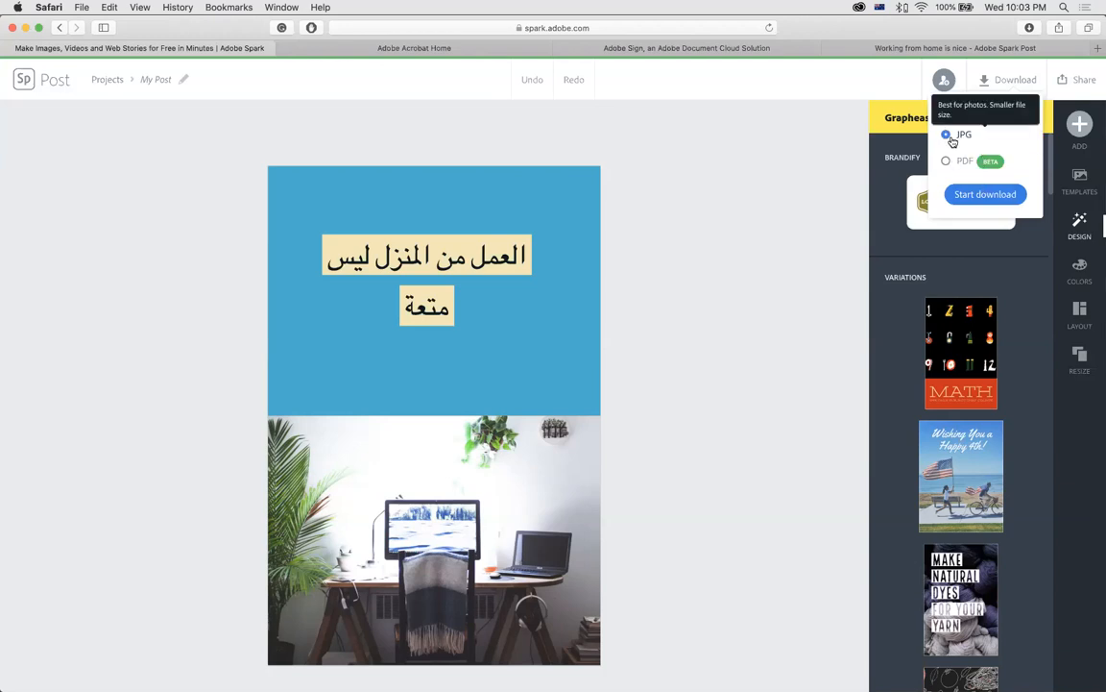
pyautogui.click(982, 196)
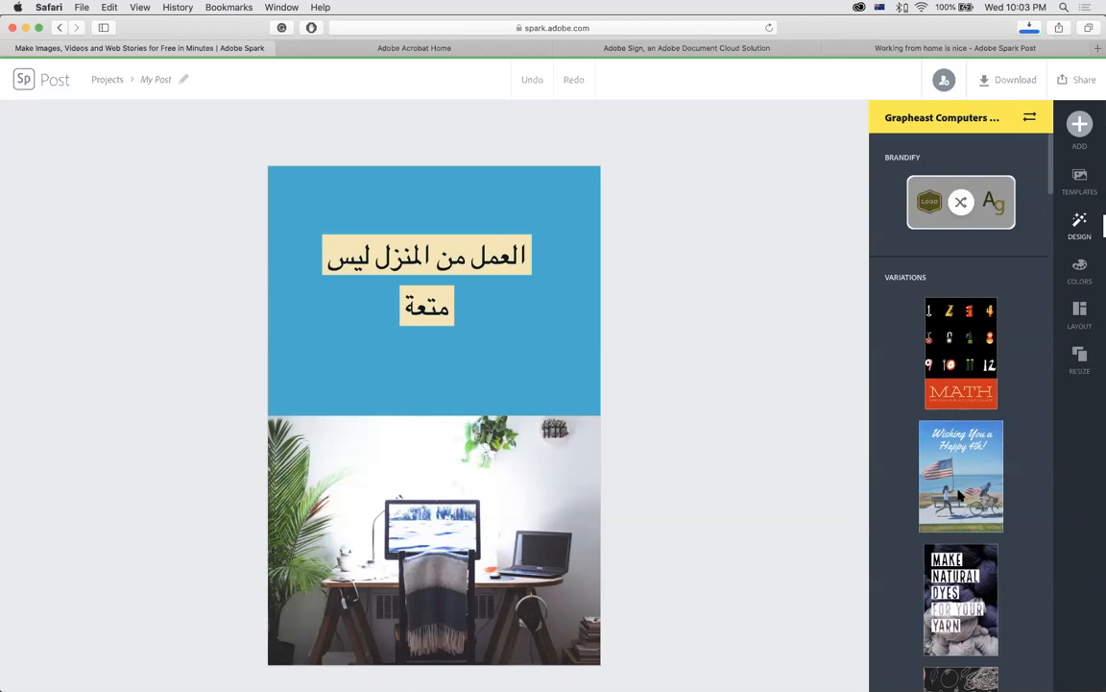
pyautogui.click(670, 394)
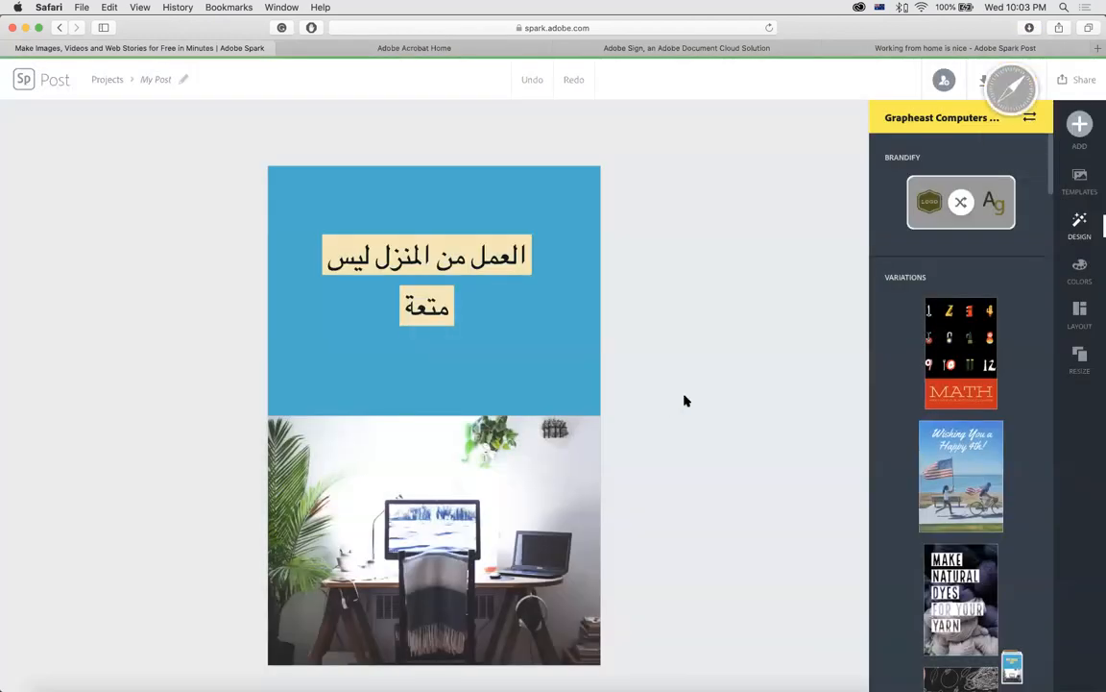
# Open the downloaded My Post.jpg from the Downloads stack in Photoshop.
pyautogui.moveTo(970, 668)
pyautogui.click(1013, 666)
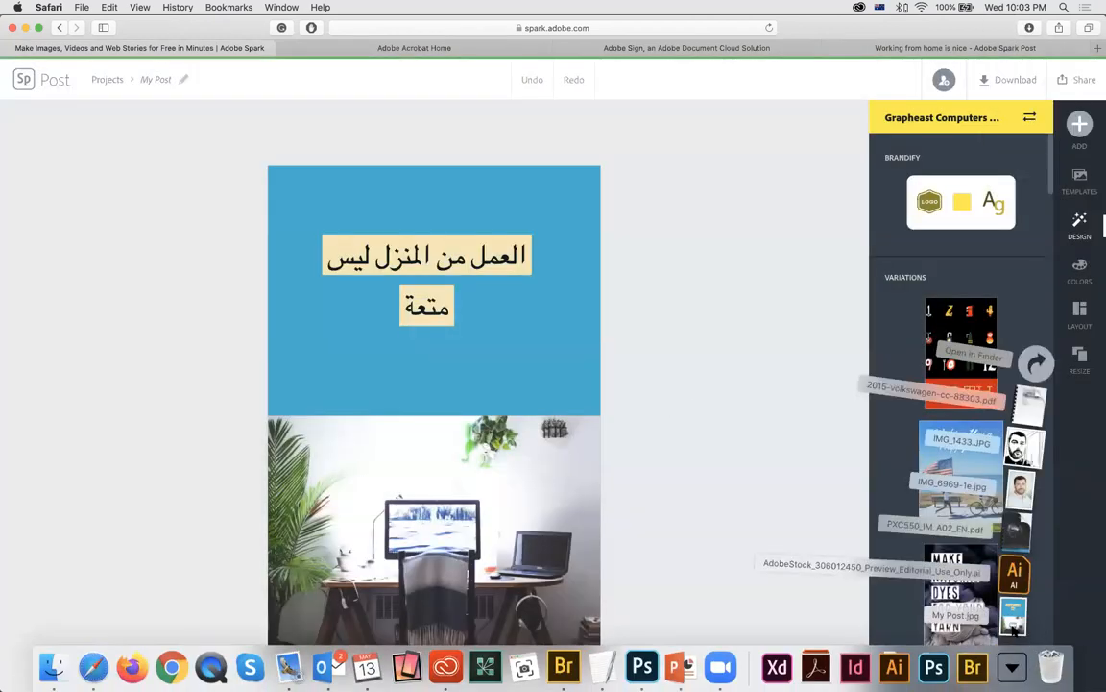
pyautogui.click(1012, 615)
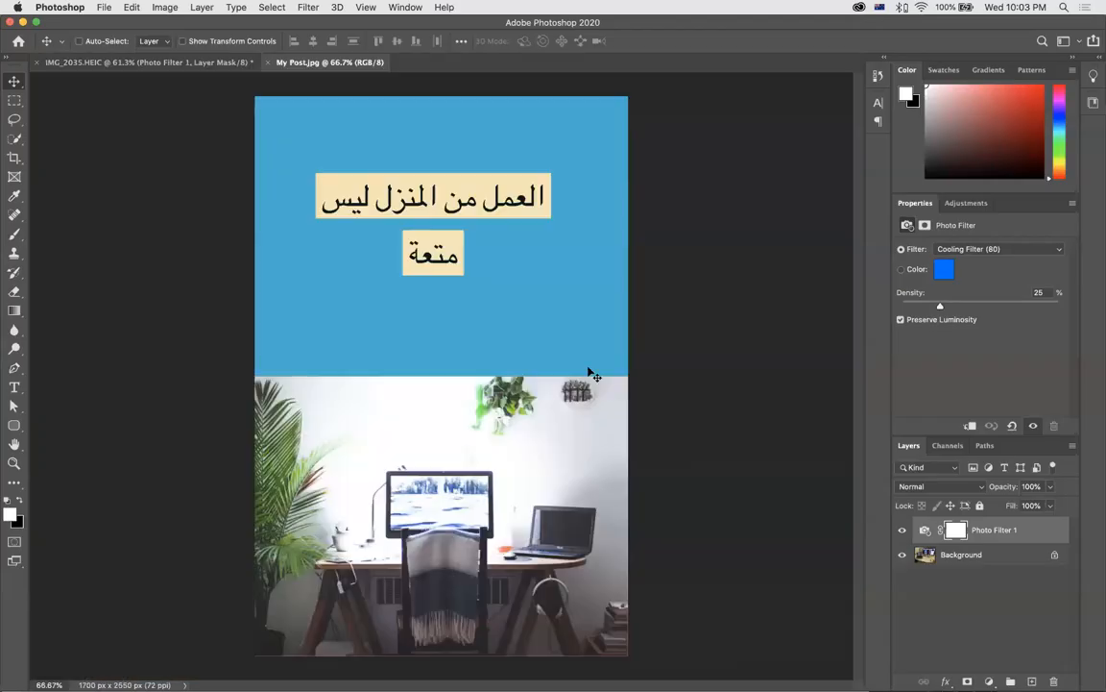
pyautogui.press('super')
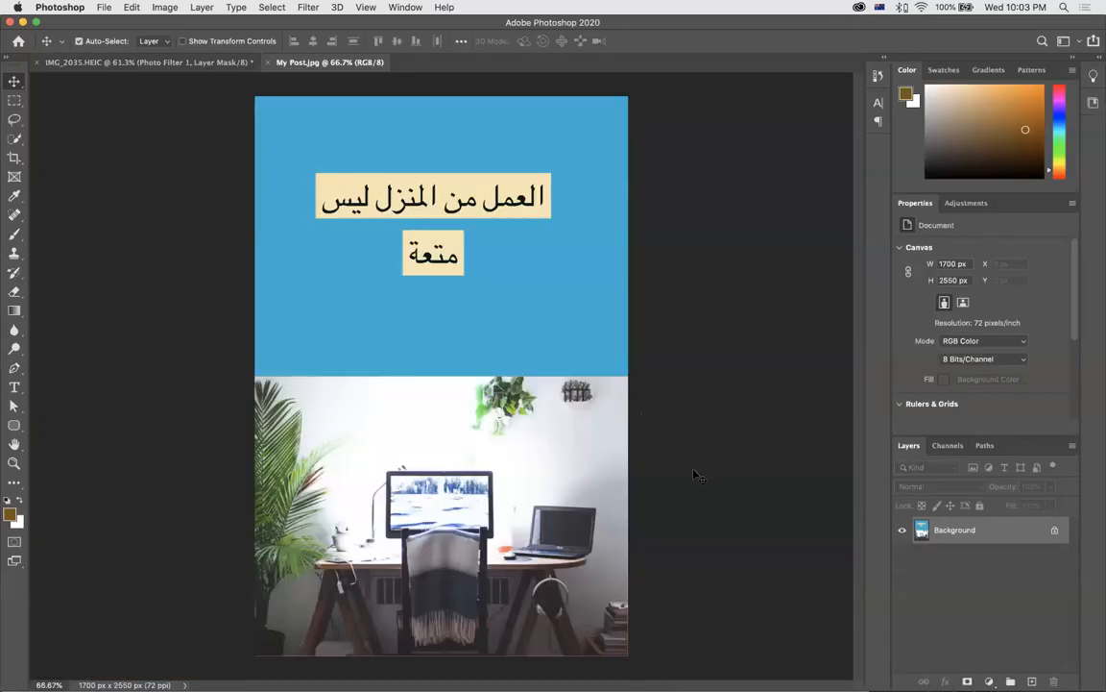
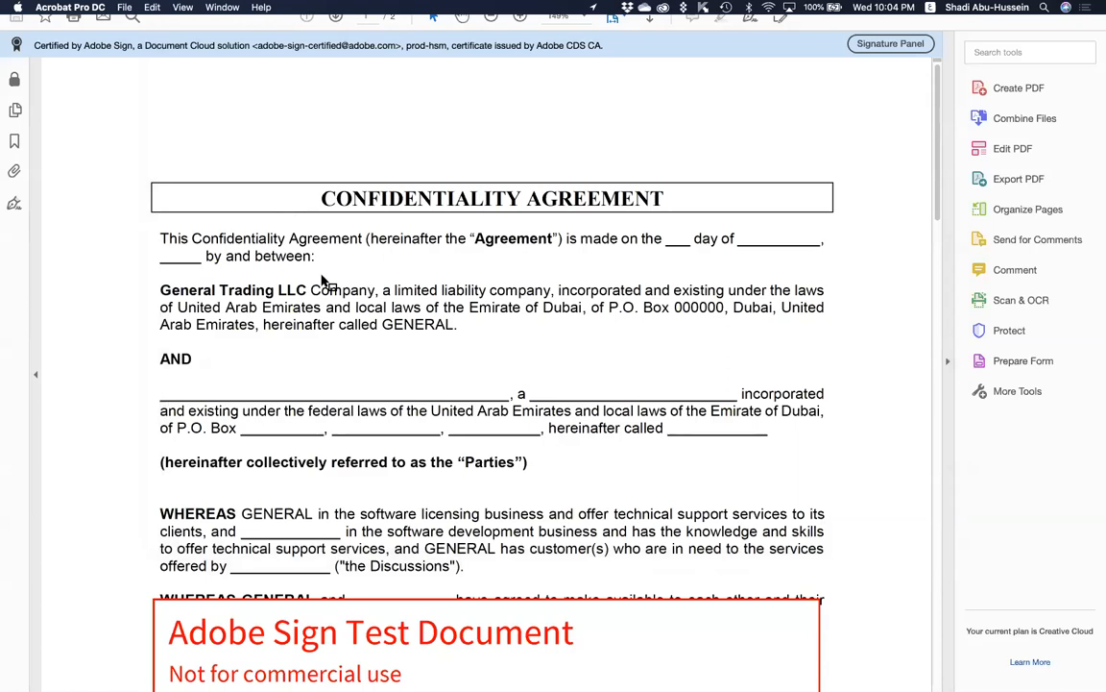
# Switch from Acrobat Pro DC to Safari's Adobe Sign transaction verification page.
pyautogui.press('super+Tab')
pyautogui.press('super+Tab')
pyautogui.press('super+Tab')
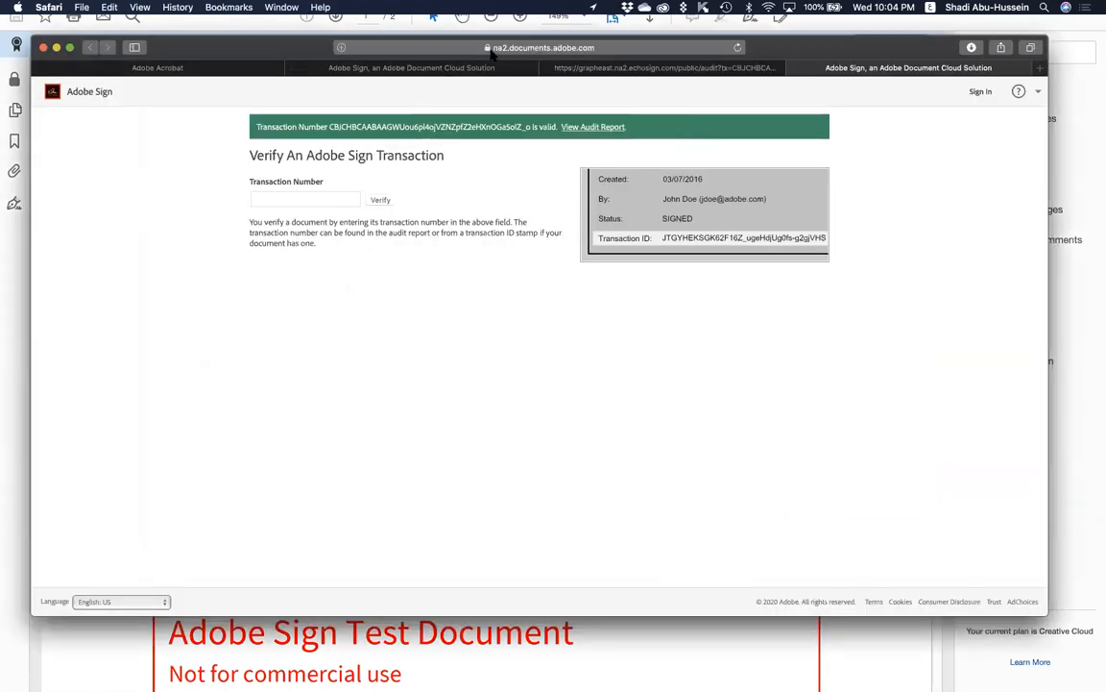
# Open Adobe Acrobat online in a new tab and start Request Signatures from the Sign tools.
pyautogui.press('super+t')
pyautogui.click(385, 161)
pyautogui.click(404, 157)
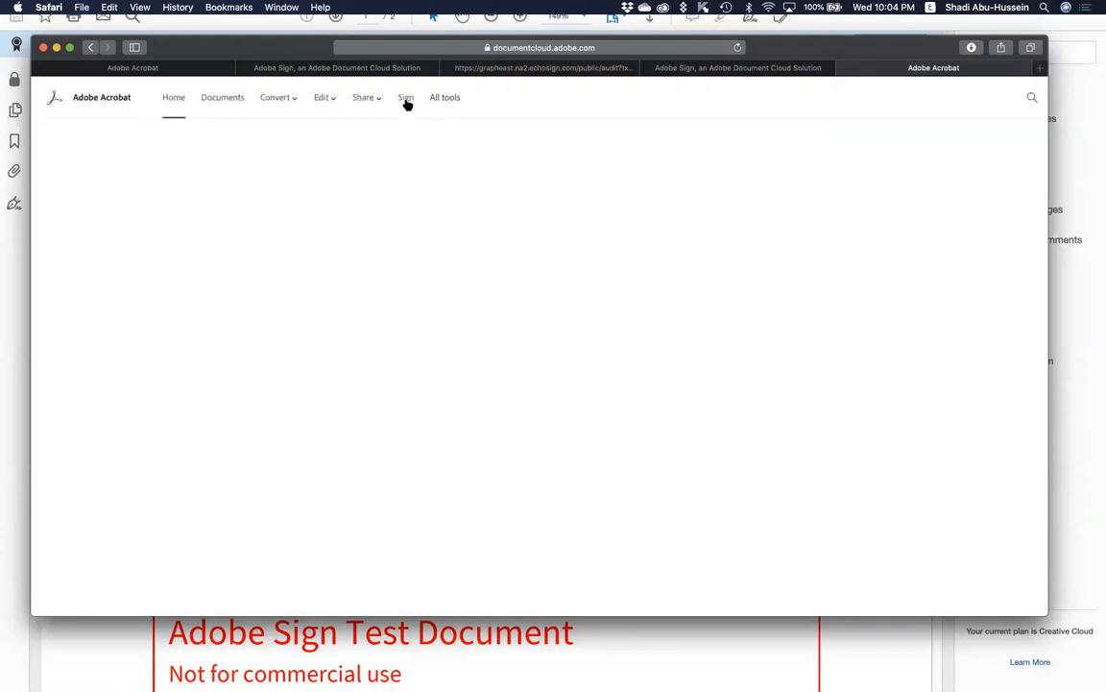
pyautogui.click(406, 100)
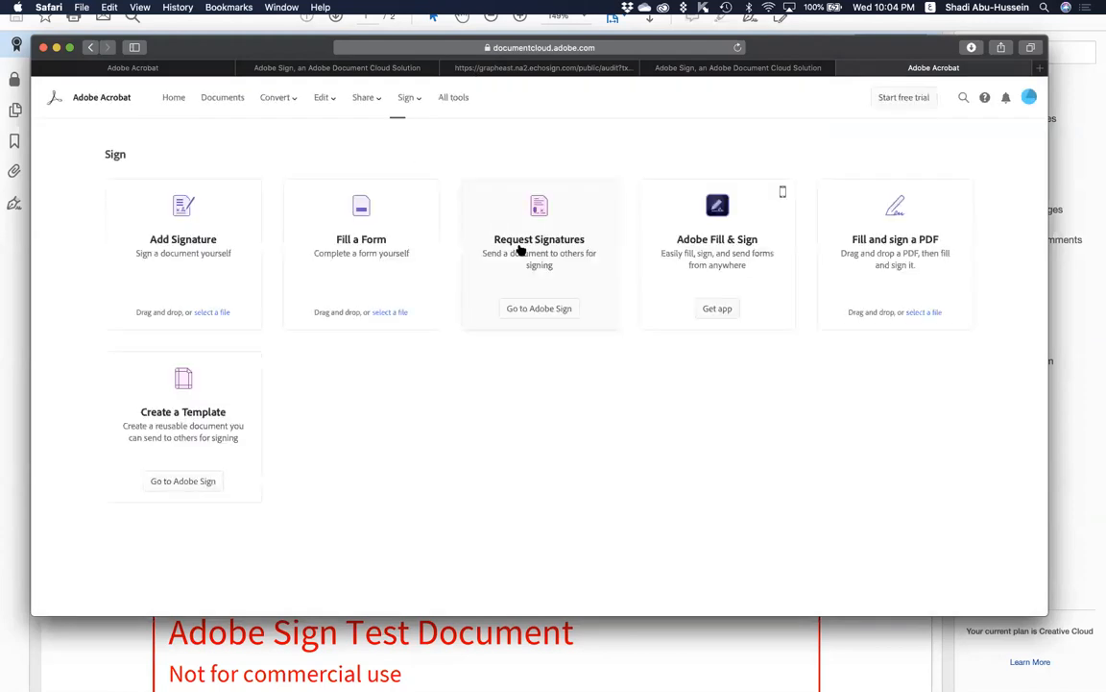
pyautogui.click(540, 255)
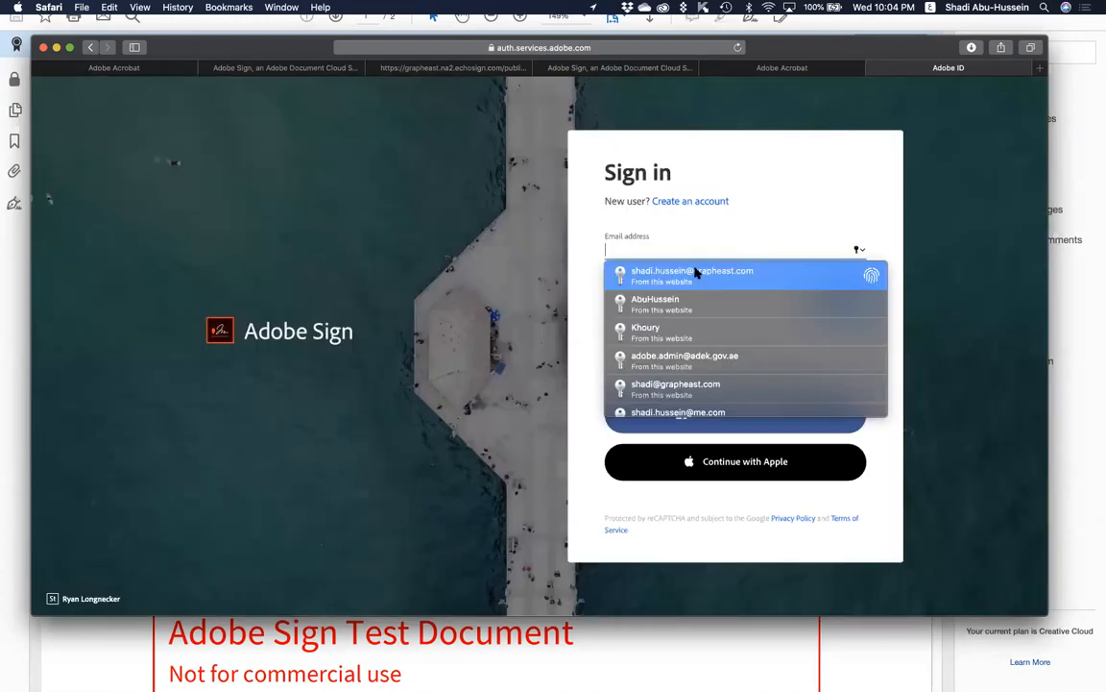
# Sign in with the saved account e-mail and password, then open the Request signatures Send page.
pyautogui.click(696, 273)
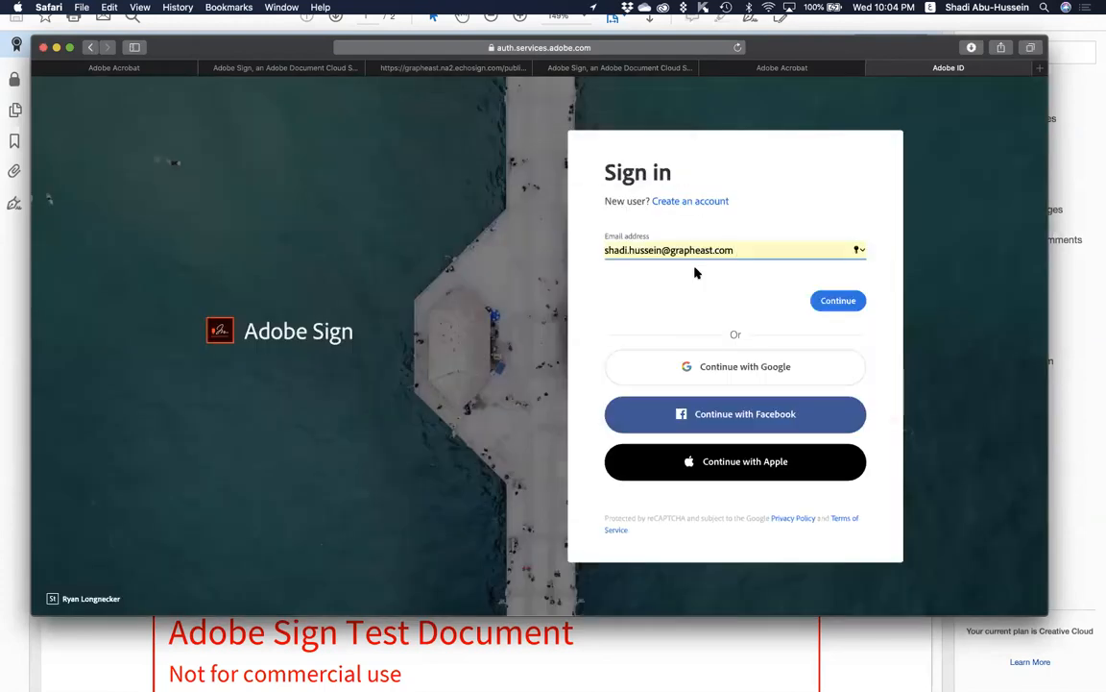
pyautogui.click(835, 301)
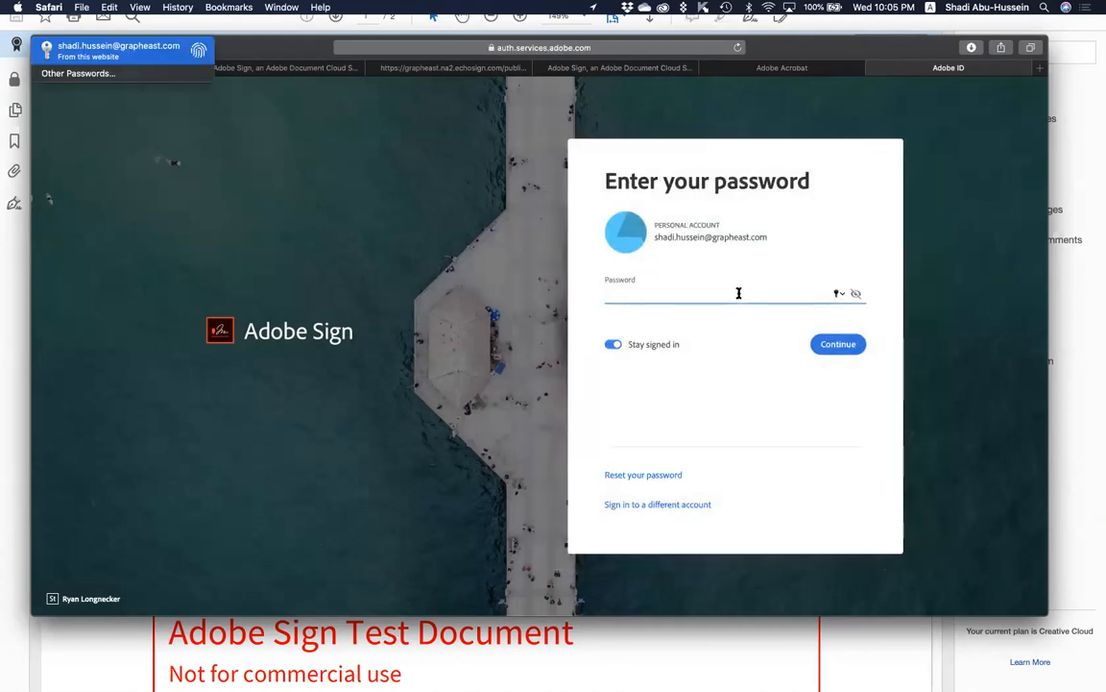
pyautogui.press('Return')
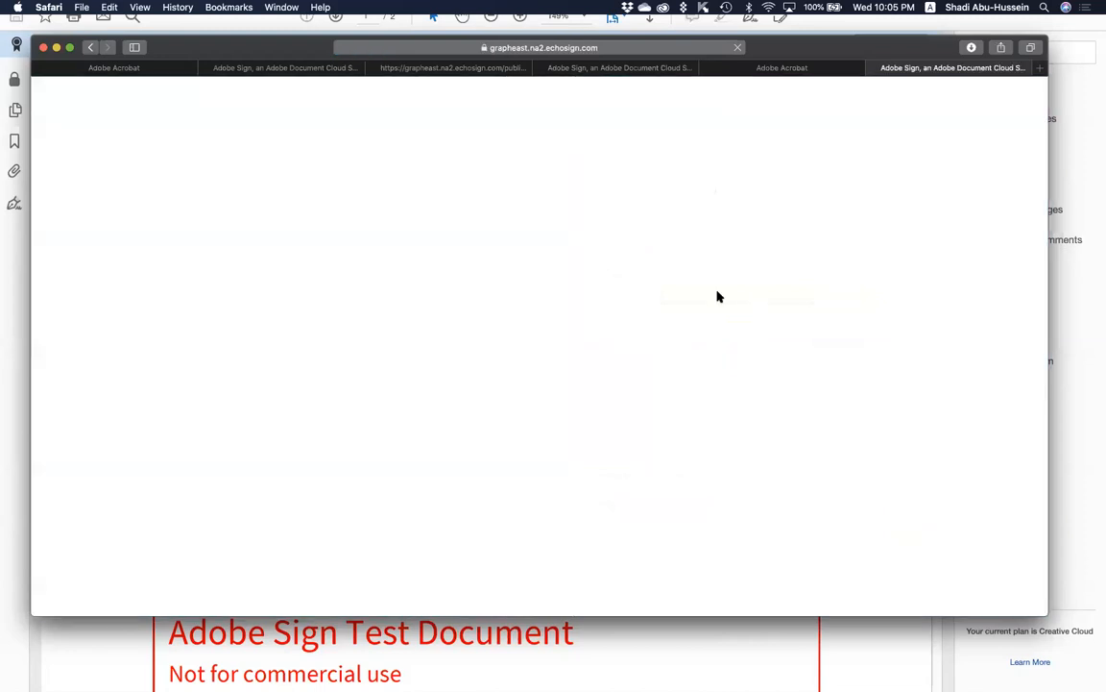
pyautogui.click(470, 319)
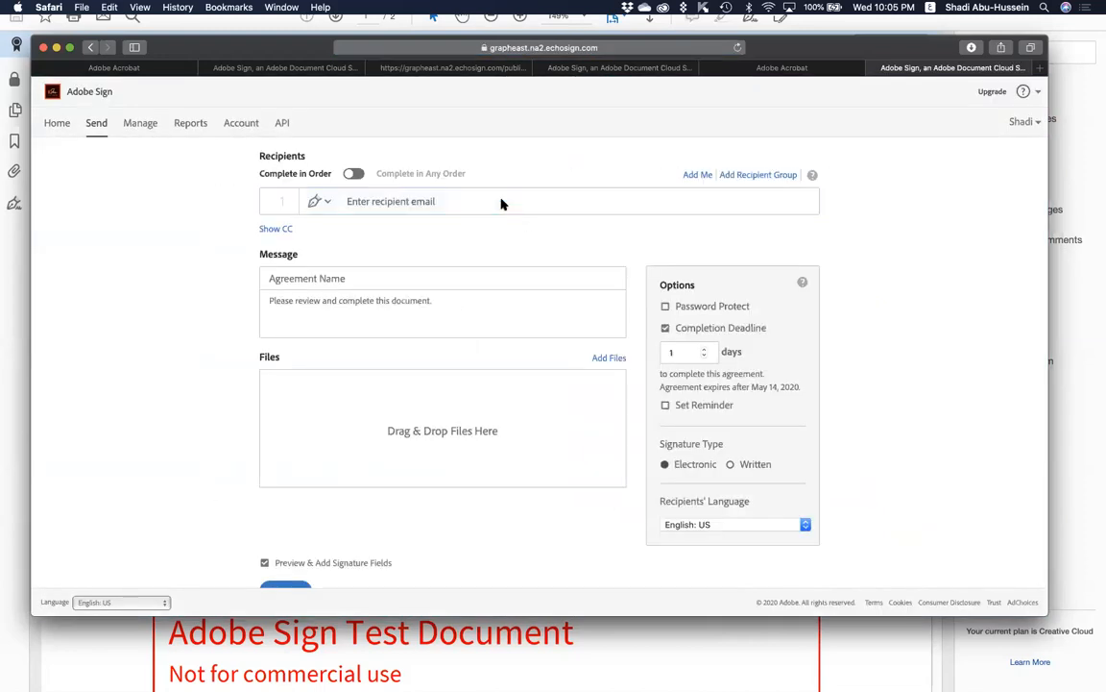
# Add yourself as first recipient and a second recipient picked from the e-mail suggestions.
pyautogui.click(351, 201)
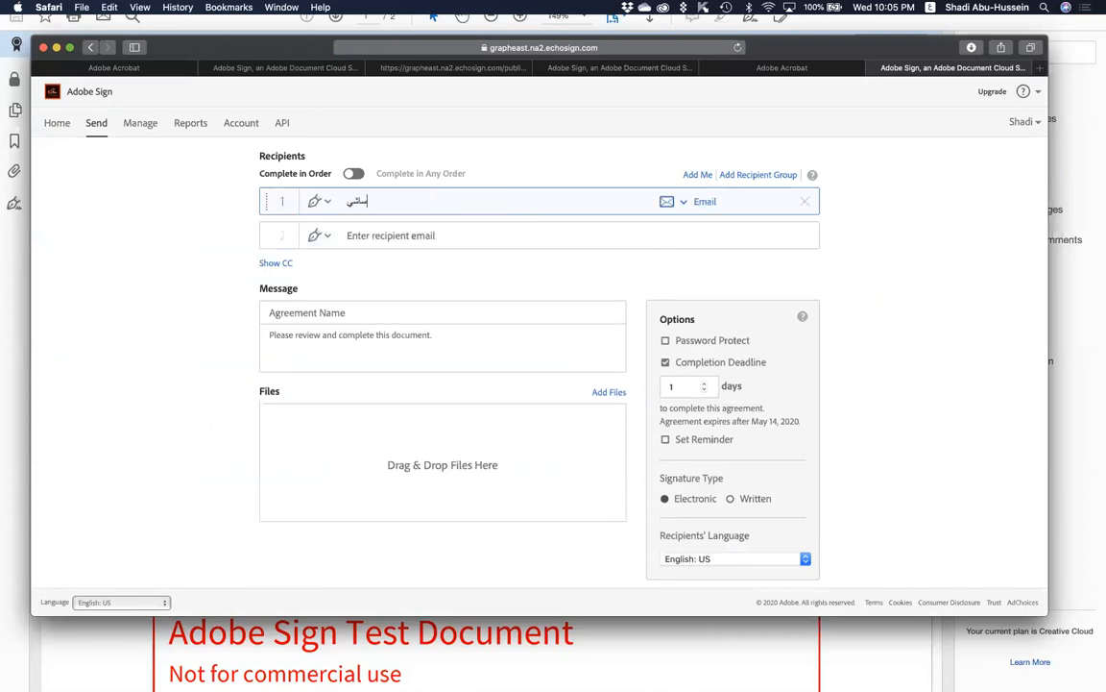
pyautogui.press('BackSpace')
pyautogui.hotkey('ctrl', 'space')
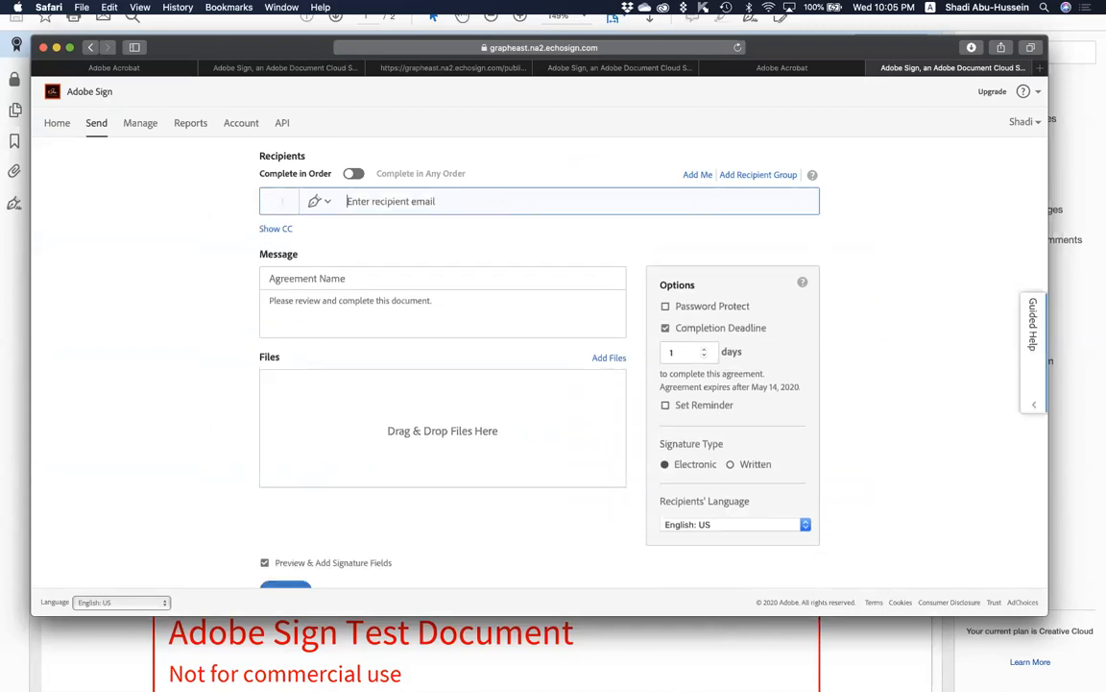
pyautogui.click(698, 174)
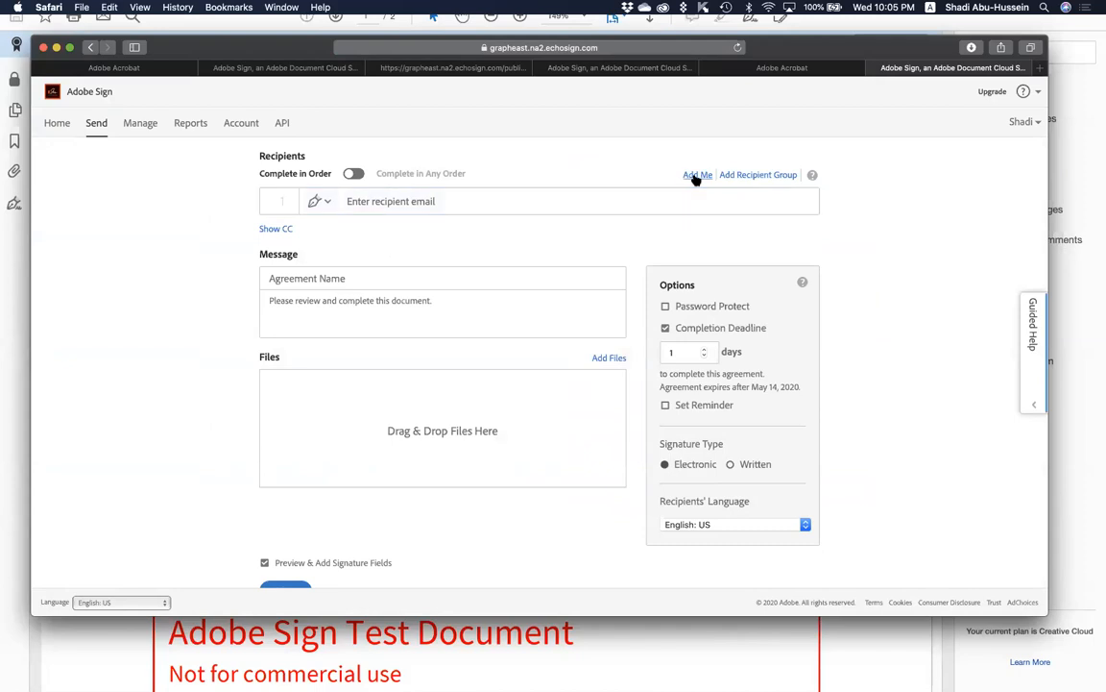
pyautogui.write('shad')
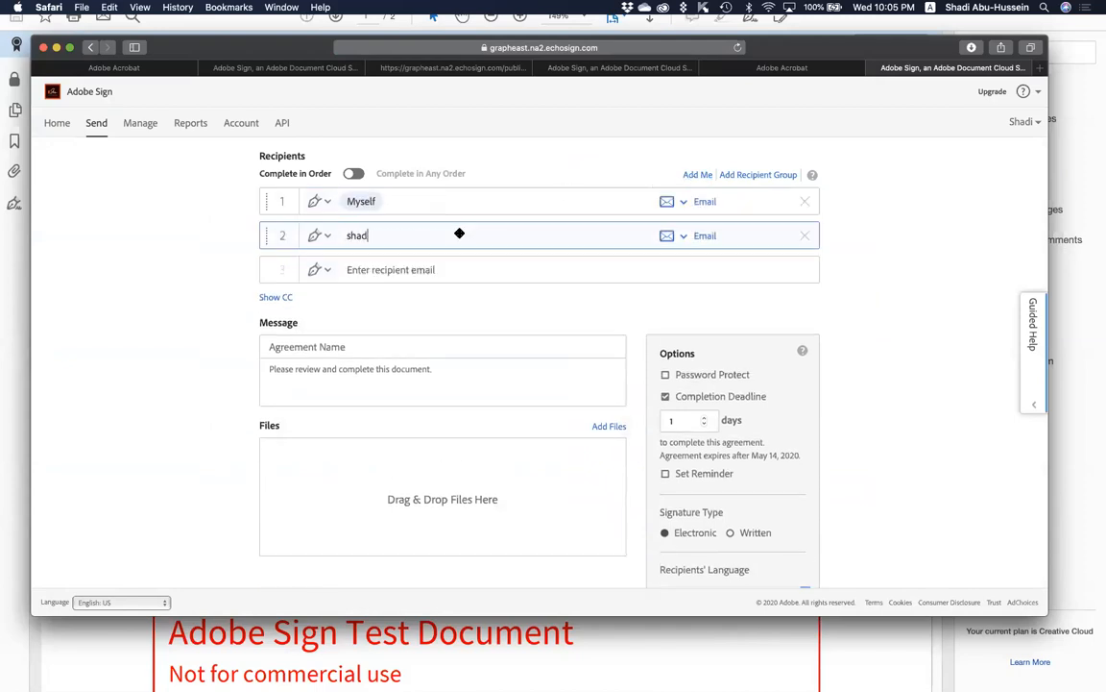
pyautogui.write('i')
pyautogui.click(402, 250)
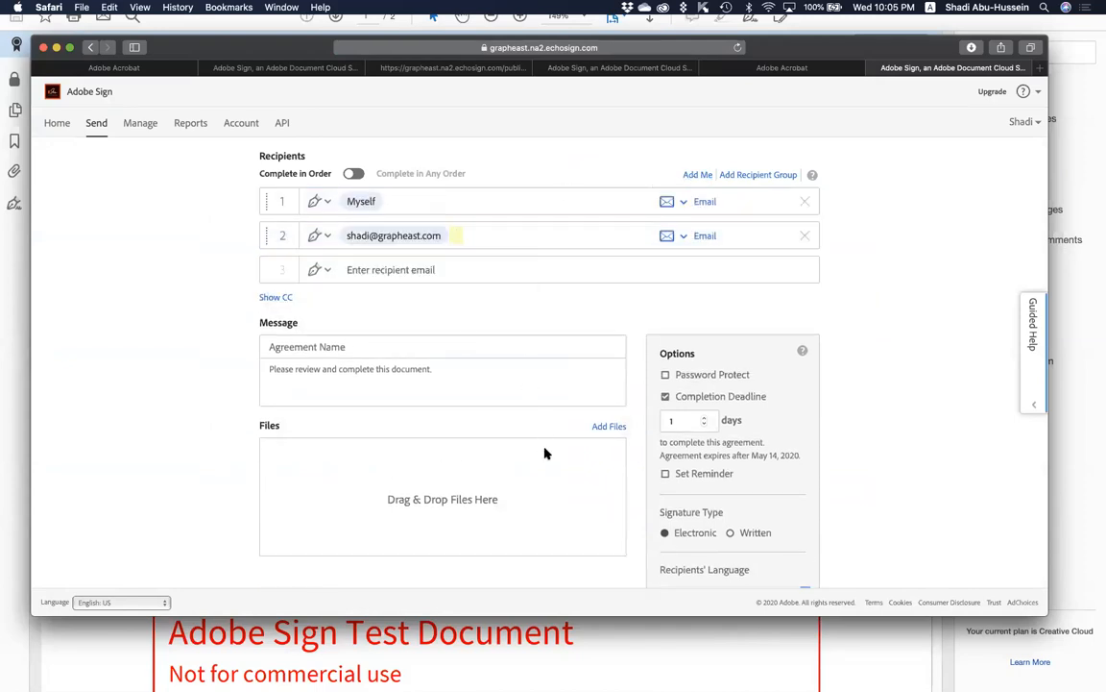
# Attach Confidentiality Agreement (Two Parties - Business).docx from the computer and continue to field placement.
pyautogui.click(603, 424)
pyautogui.click(608, 319)
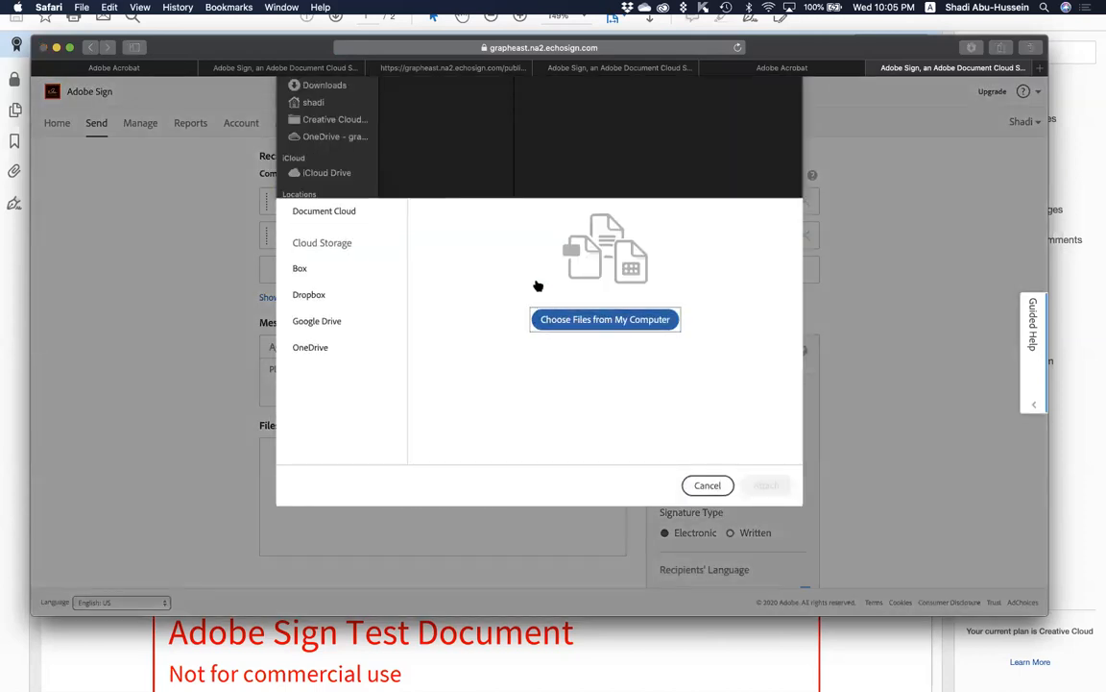
pyautogui.click(418, 110)
pyautogui.click(419, 121)
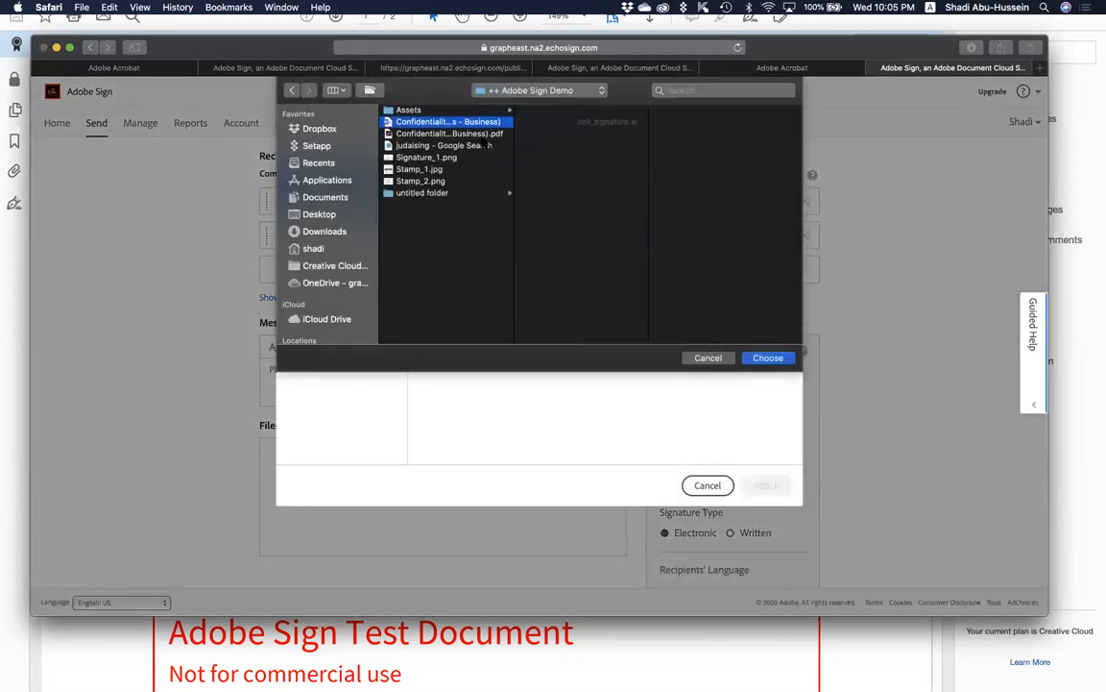
pyautogui.click(767, 359)
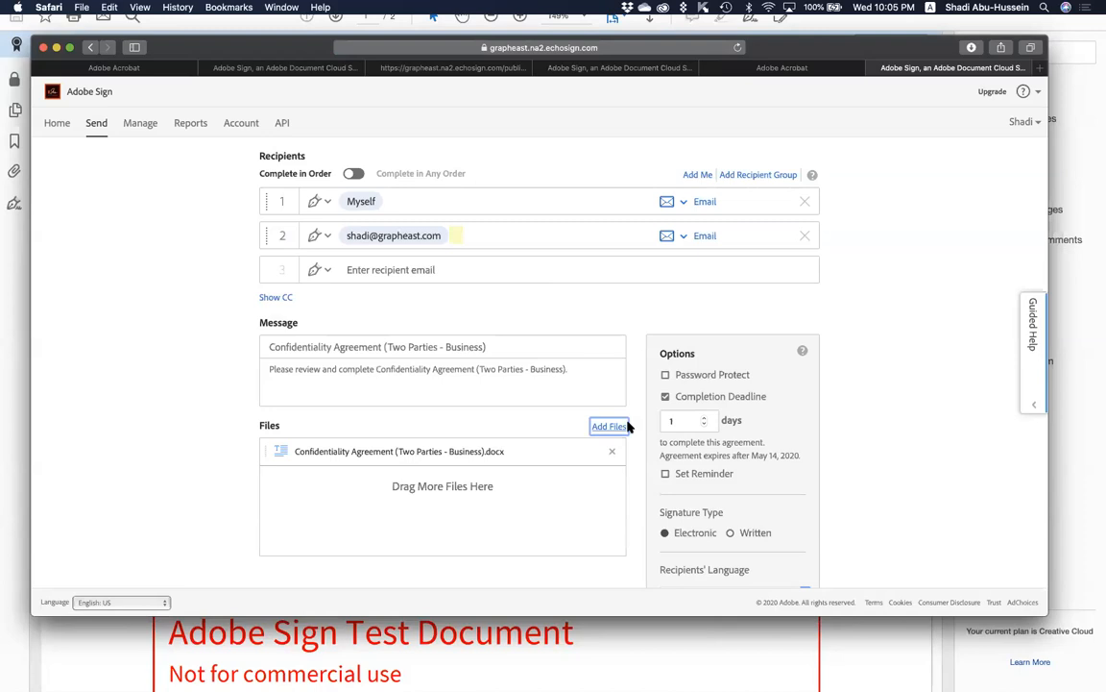
pyautogui.scroll(-2, 581, 496)
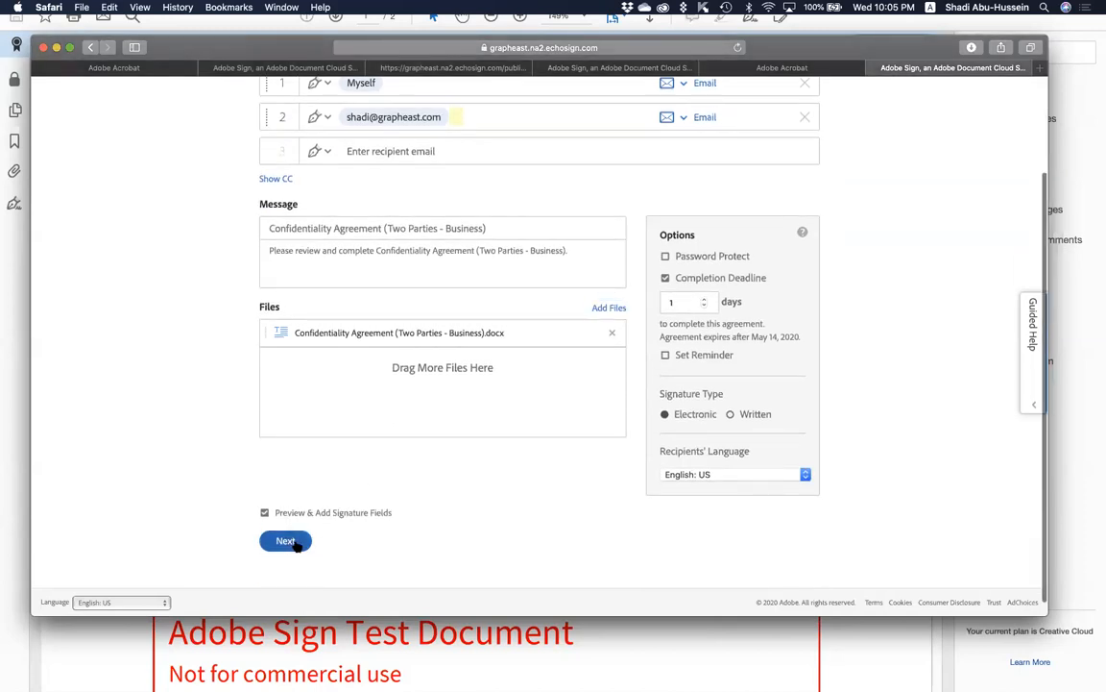
pyautogui.click(289, 540)
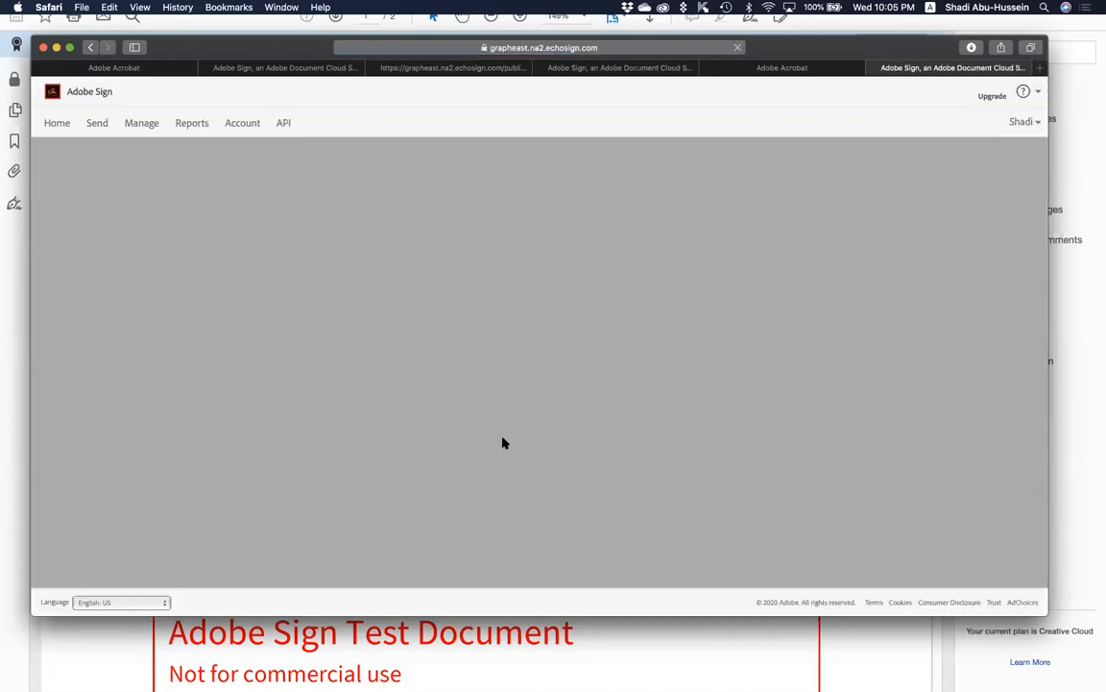
# Place signature fields for both signers on page 2's Signature lines, then choose Sign, then Send.
pyautogui.scroll(-5, 504, 435)
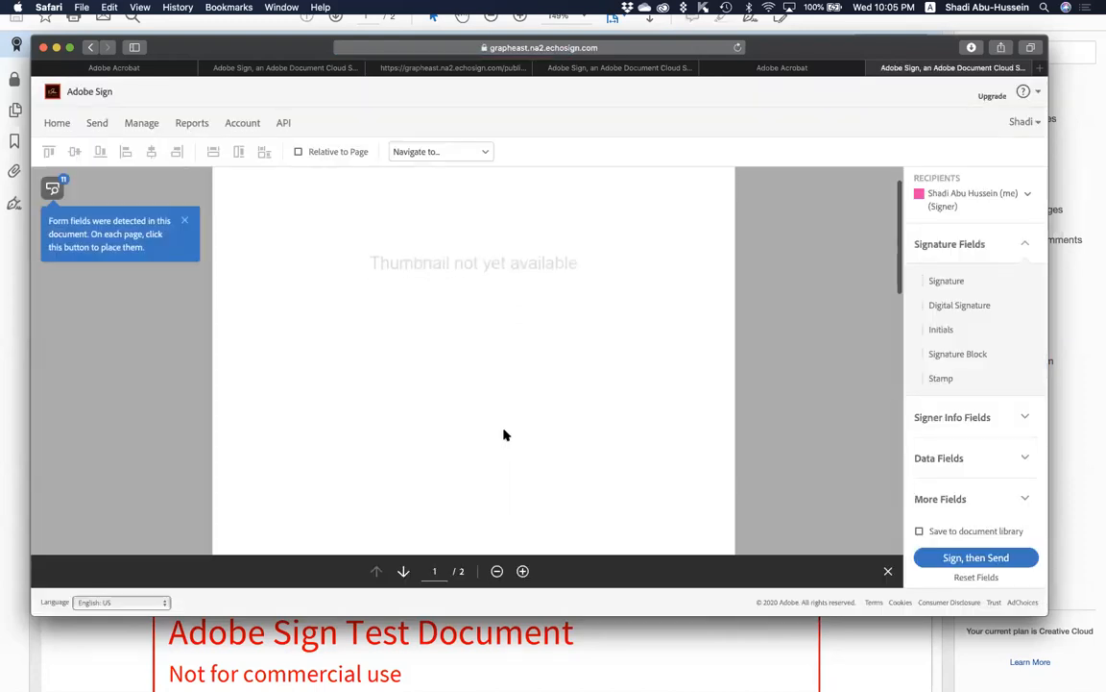
pyautogui.scroll(-15, 503, 435)
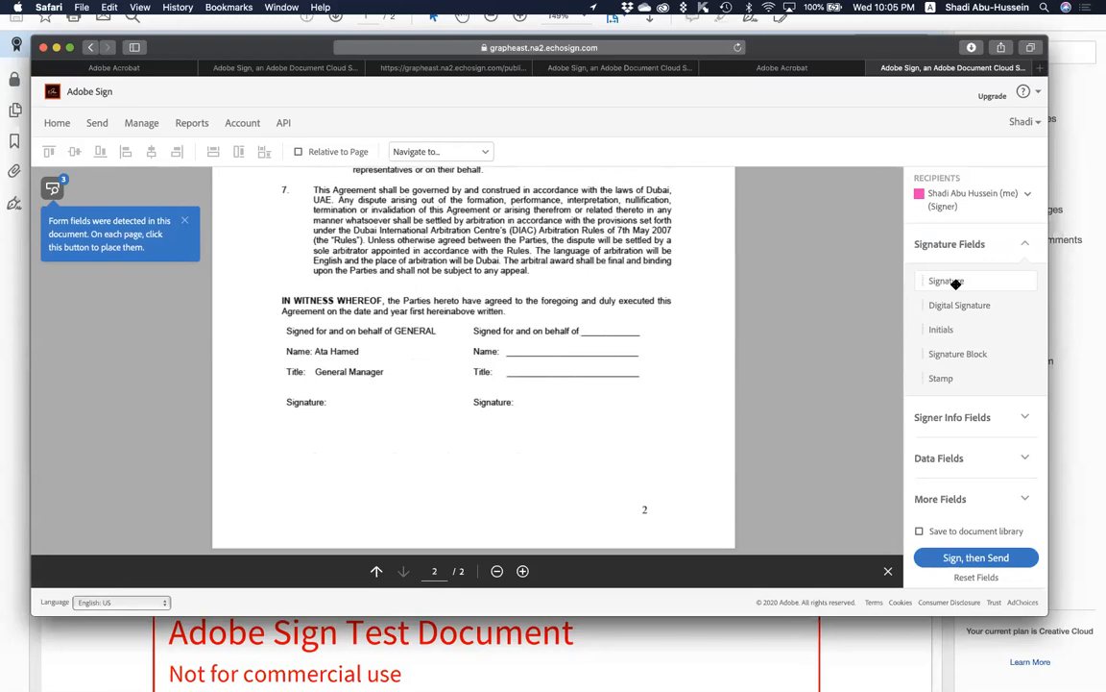
pyautogui.moveTo(955, 284)
pyautogui.mouseDown()
pyautogui.moveTo(691, 343)
pyautogui.moveTo(338, 454)
pyautogui.moveTo(267, 430)
pyautogui.mouseUp()
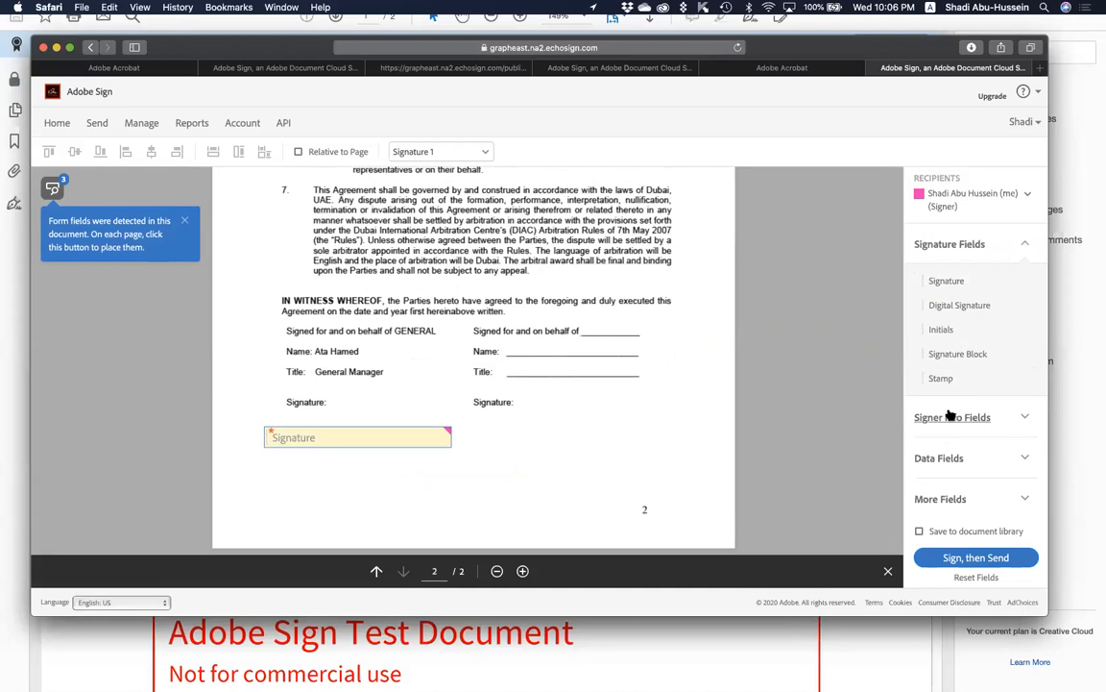
pyautogui.click(965, 196)
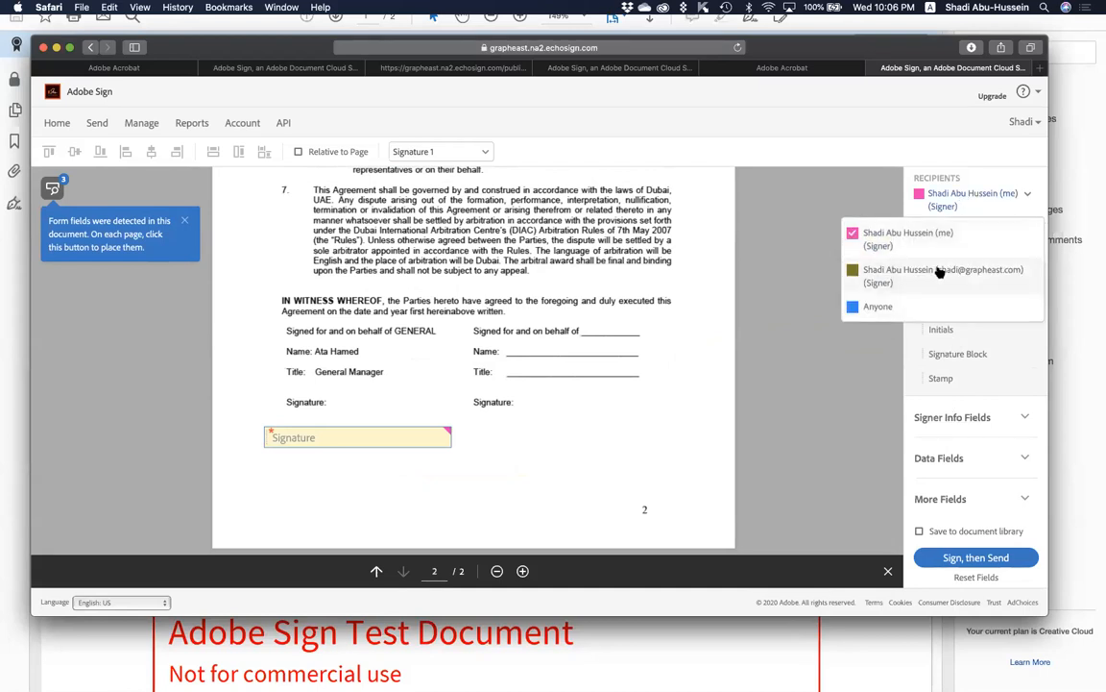
pyautogui.click(940, 273)
pyautogui.moveTo(946, 281); pyautogui.dragTo(490, 429)
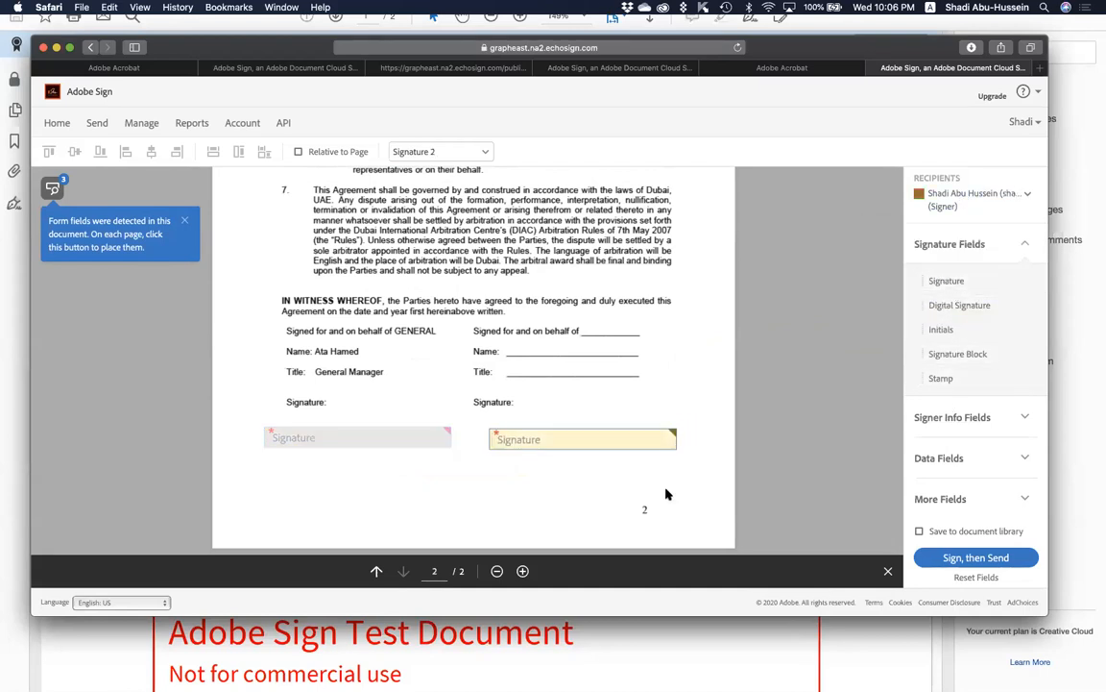
pyautogui.click(936, 557)
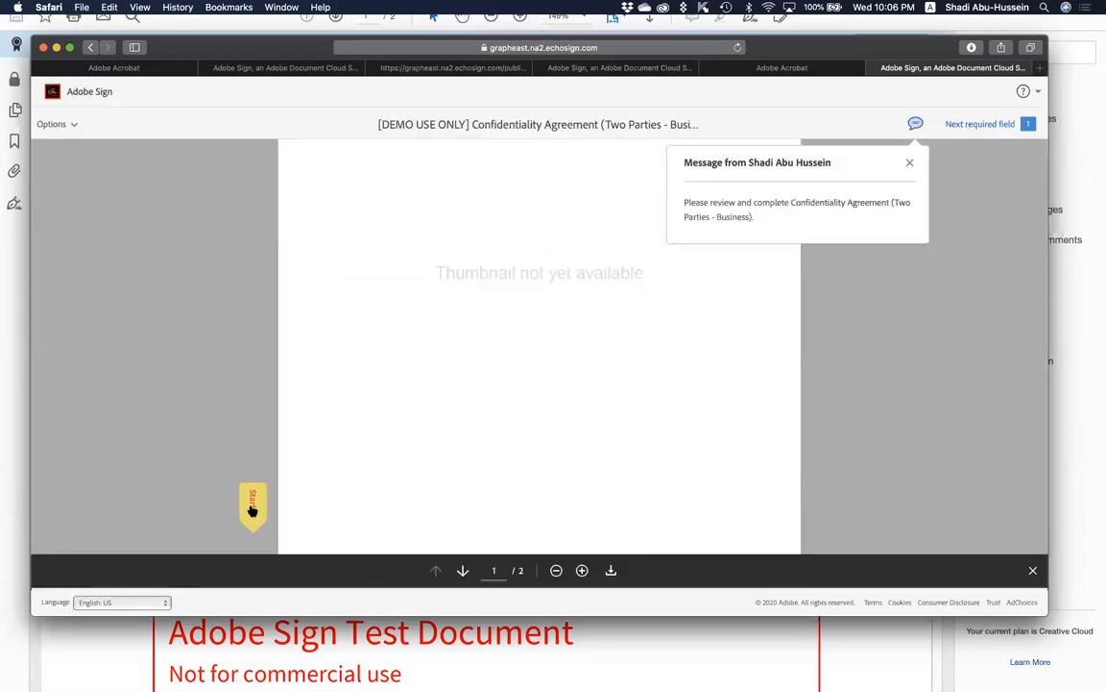
# Apply a signature in the page 2 signature field and submit it with Click to Sign.
pyautogui.click(253, 510)
pyautogui.click(402, 402)
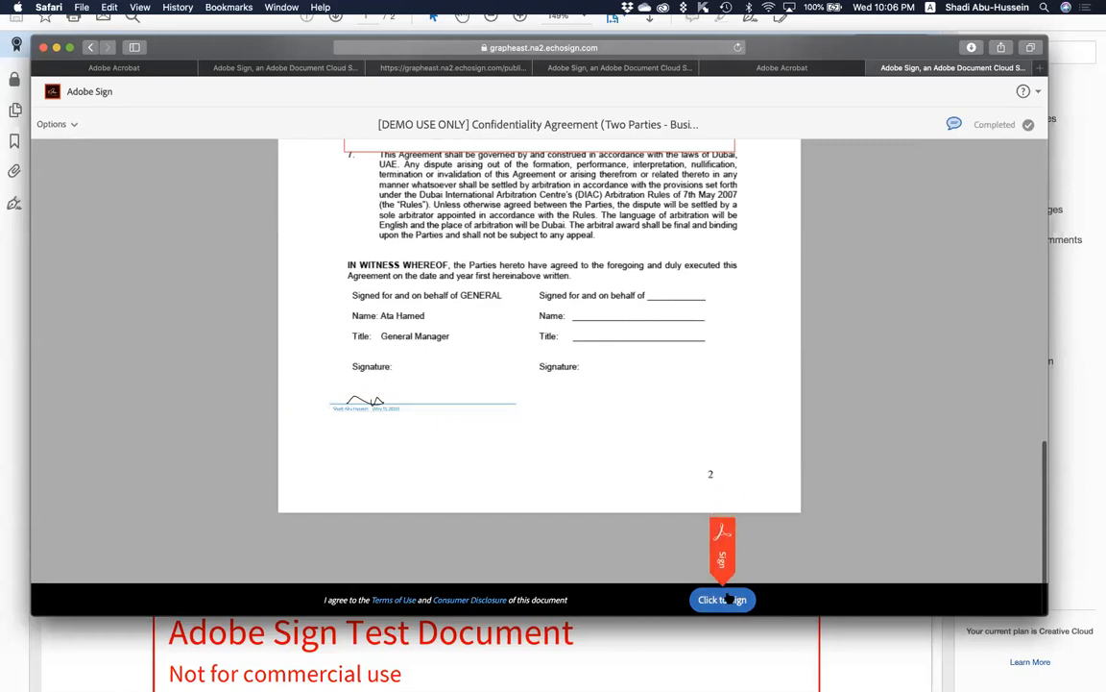
pyautogui.click(727, 599)
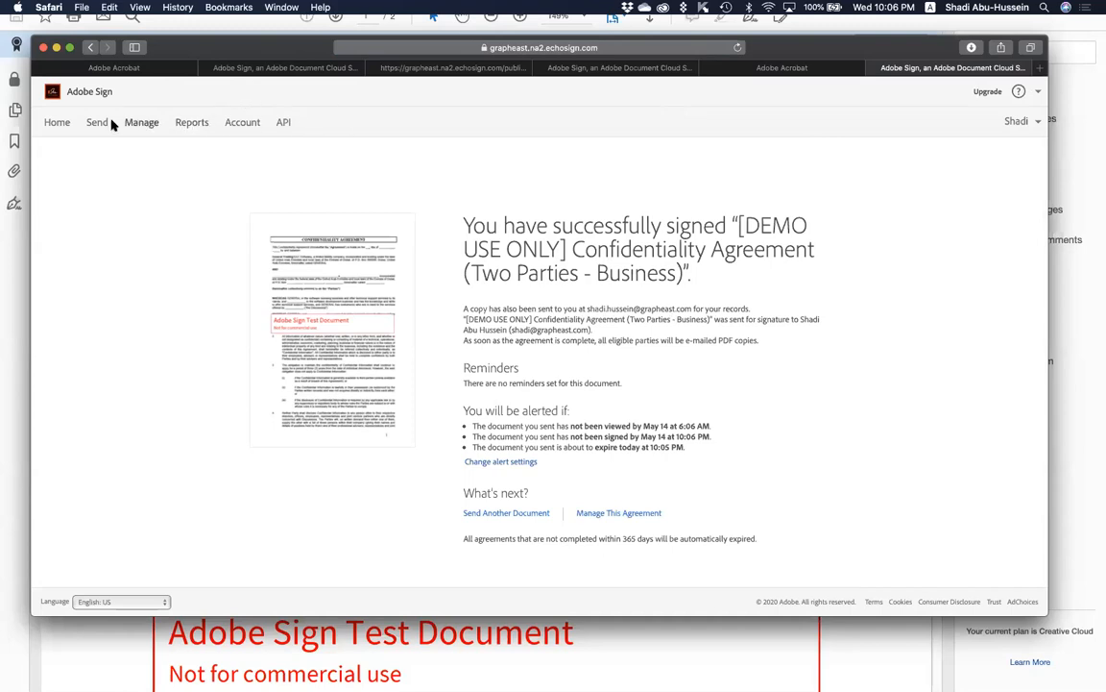
# Go to Account > Personal Preferences > My Signature and start creating a new saved signature.
pyautogui.click(244, 123)
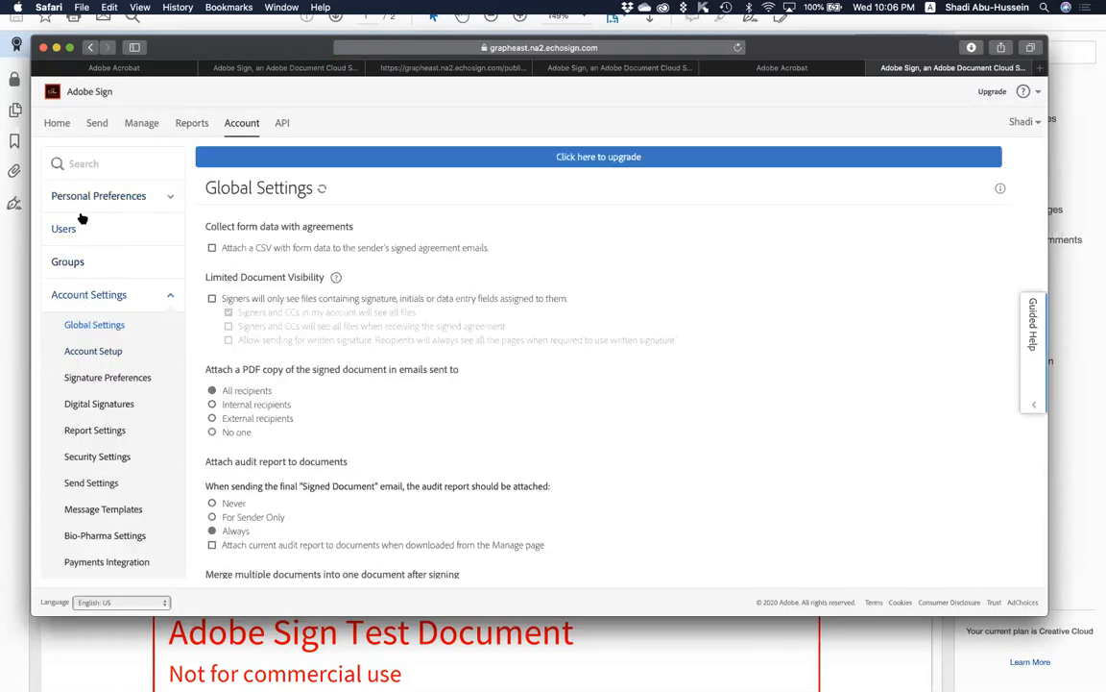
pyautogui.click(79, 188)
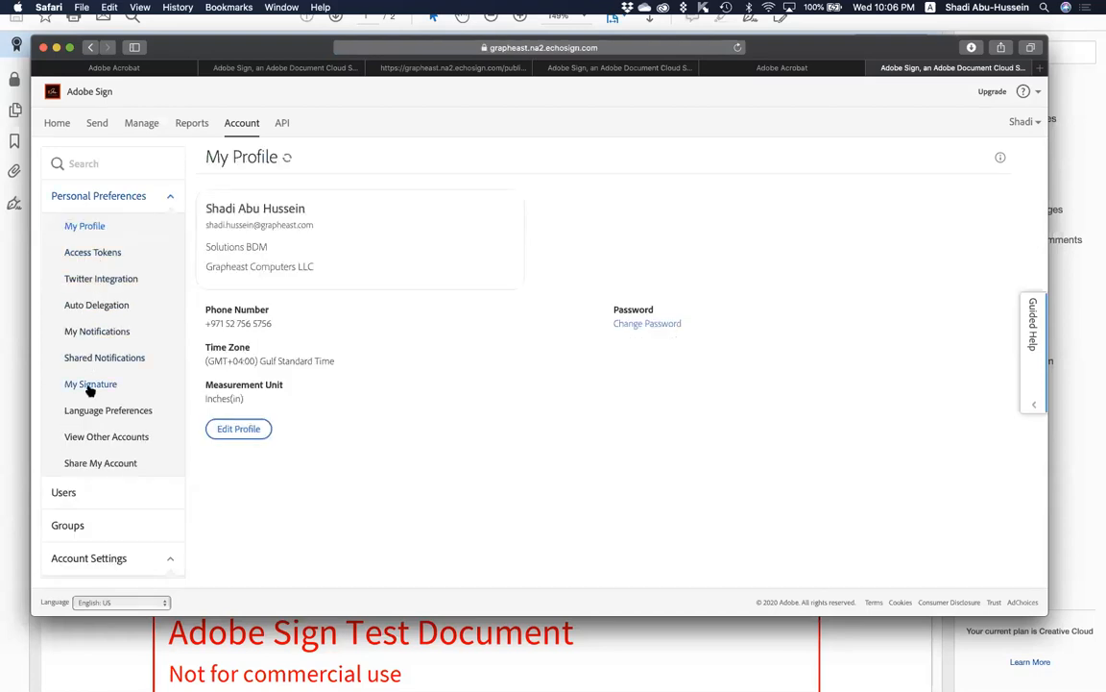
pyautogui.click(145, 388)
pyautogui.click(235, 222)
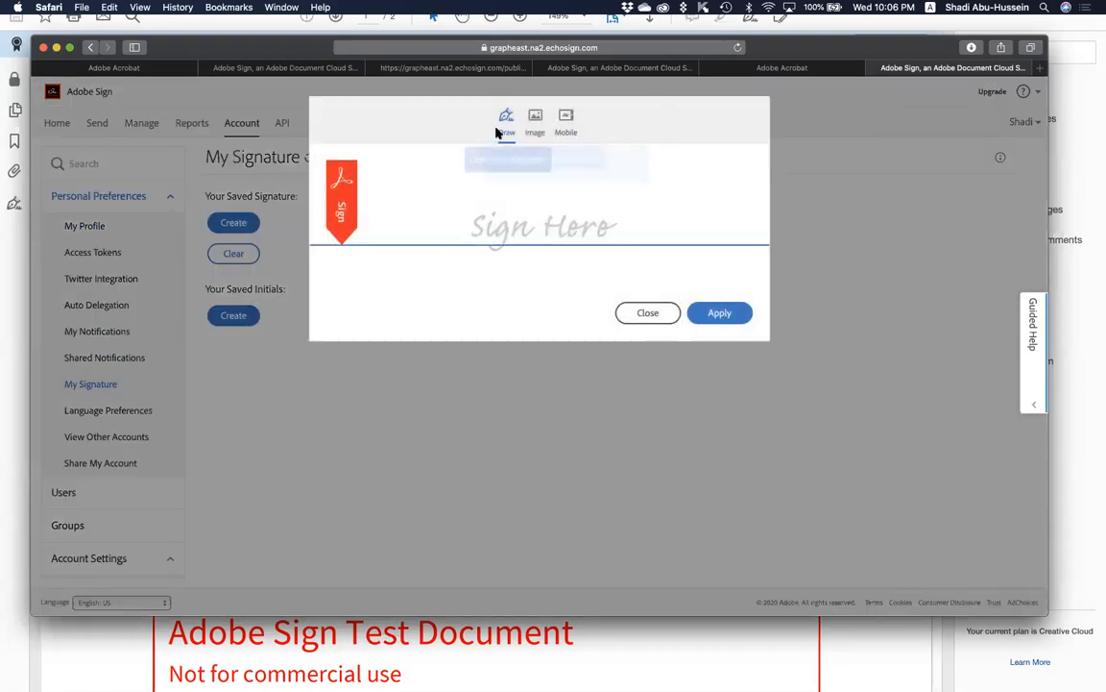
# Draw a trial stroke, then try the Image option and cancel the file browse.
pyautogui.moveTo(556, 203)
pyautogui.mouseDown()
pyautogui.moveTo(577, 245)
pyautogui.moveTo(629, 199)
pyautogui.moveTo(508, 205)
pyautogui.moveTo(478, 242)
pyautogui.mouseUp()
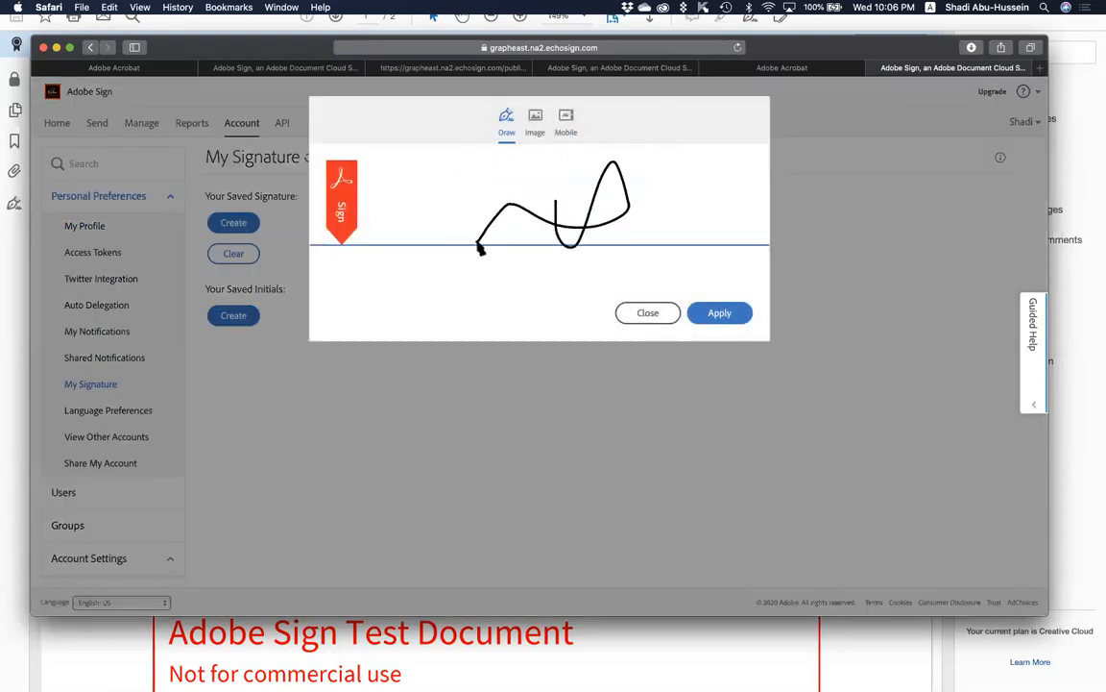
pyautogui.click(535, 119)
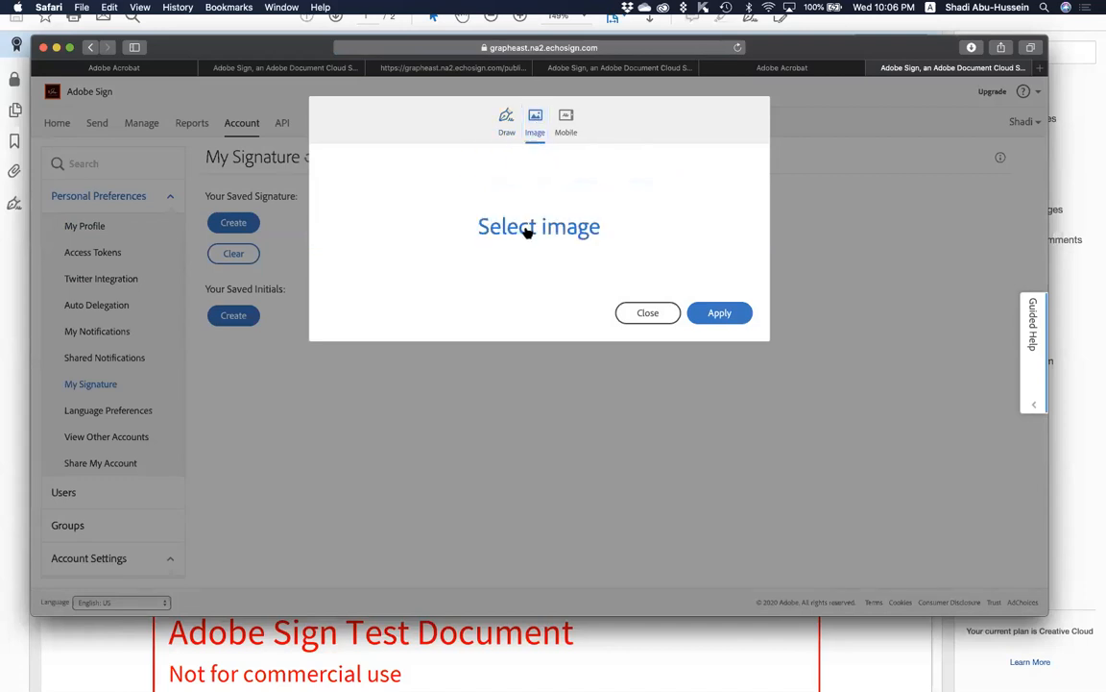
pyautogui.click(481, 216)
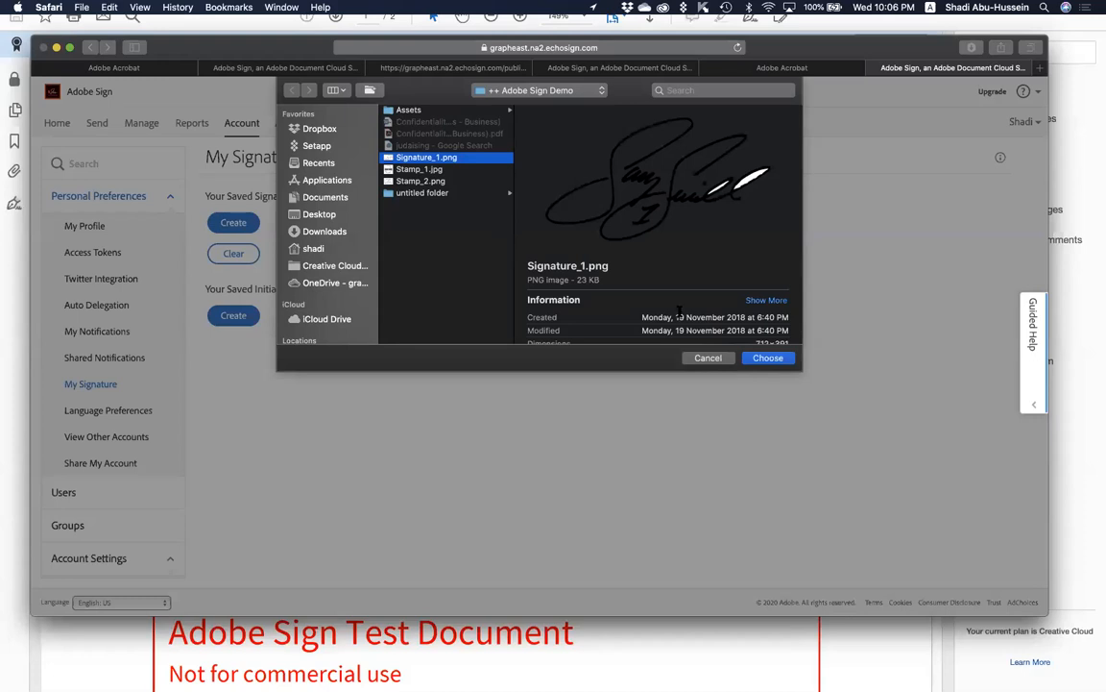
pyautogui.click(704, 358)
# Send a signature link to a United Arab Emirates mobile number, then apply the drawn signature.
pyautogui.click(567, 129)
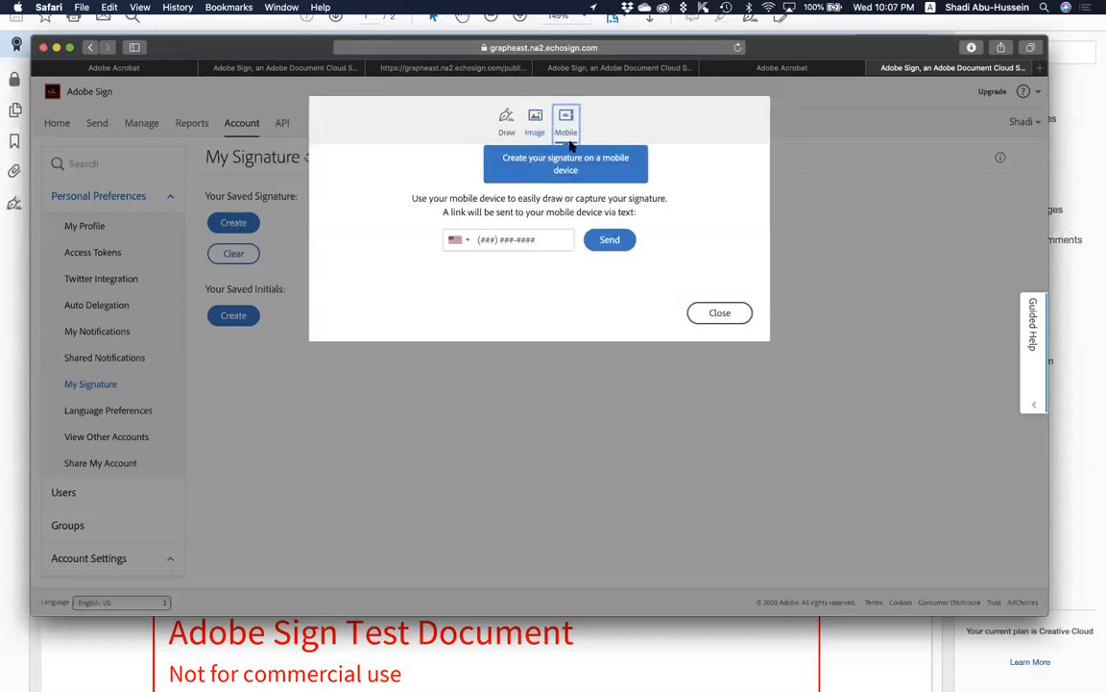
pyautogui.click(457, 239)
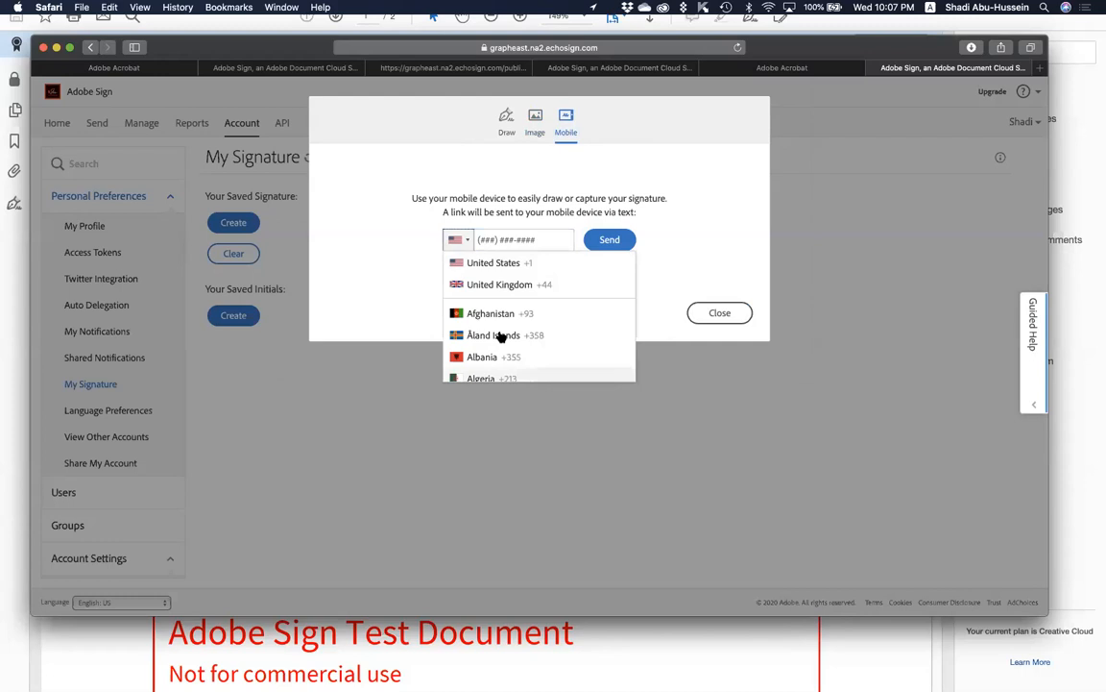
pyautogui.scroll(-20, 502, 335)
pyautogui.scroll(-6, 505, 336)
pyautogui.scroll(2, 501, 317)
pyautogui.scroll(3, 501, 313)
pyautogui.click(491, 264)
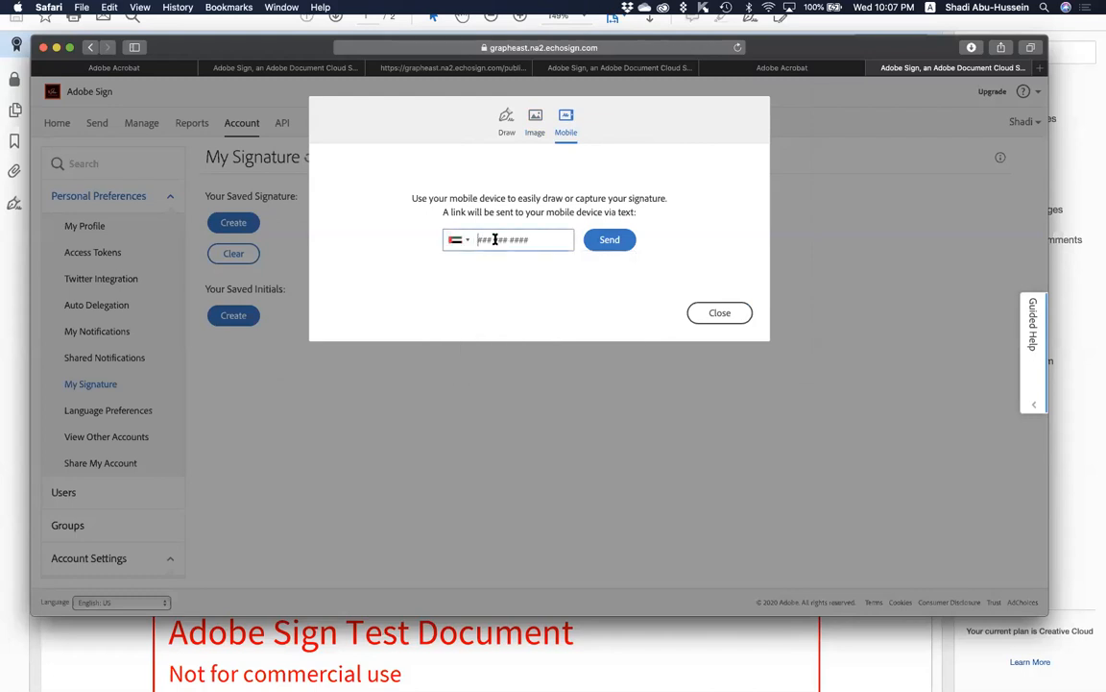
pyautogui.click(494, 239)
pyautogui.press('Return')
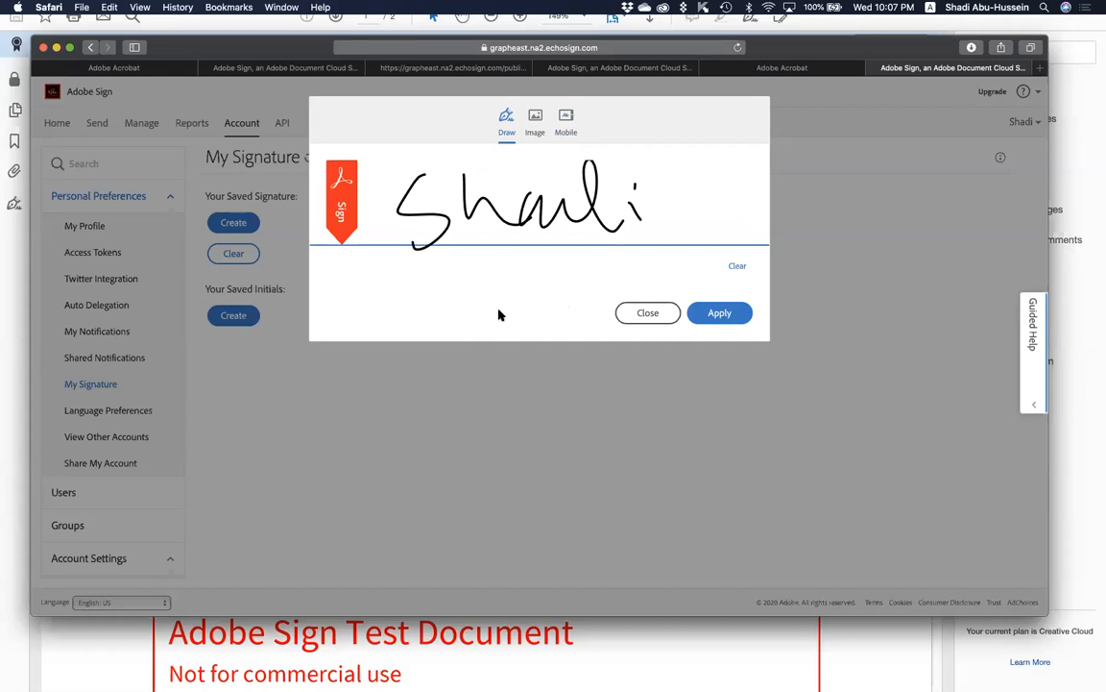
pyautogui.click(720, 312)
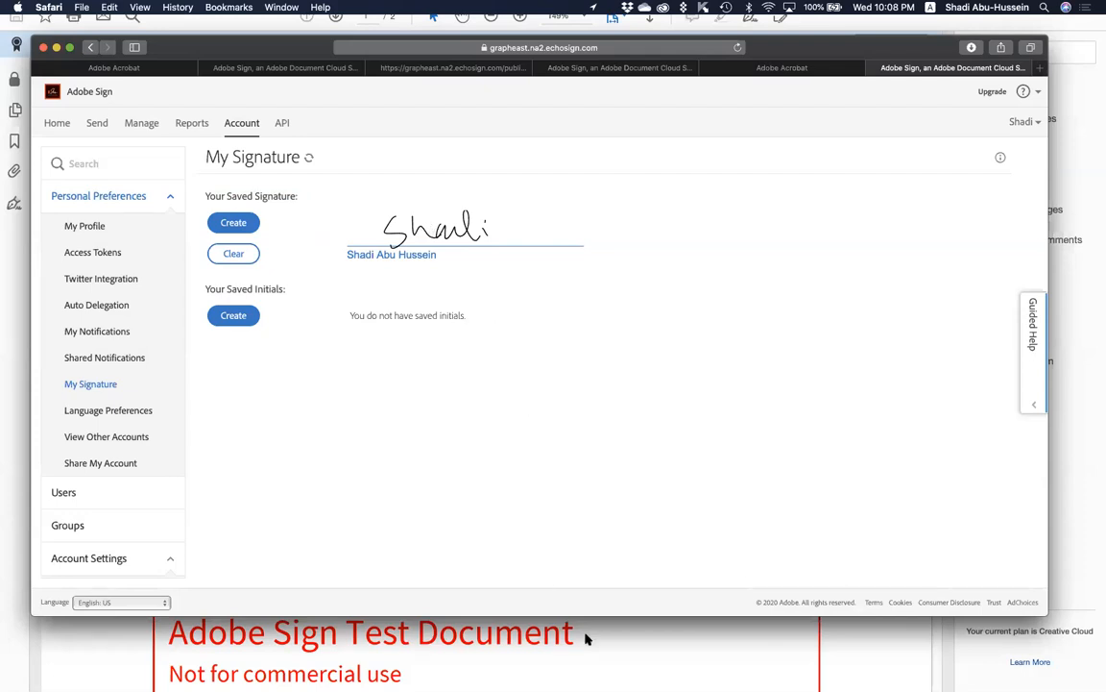
# Return to Acrobat Pro DC and exit full screen on the certified agreement.
pyautogui.press('super+Tab')
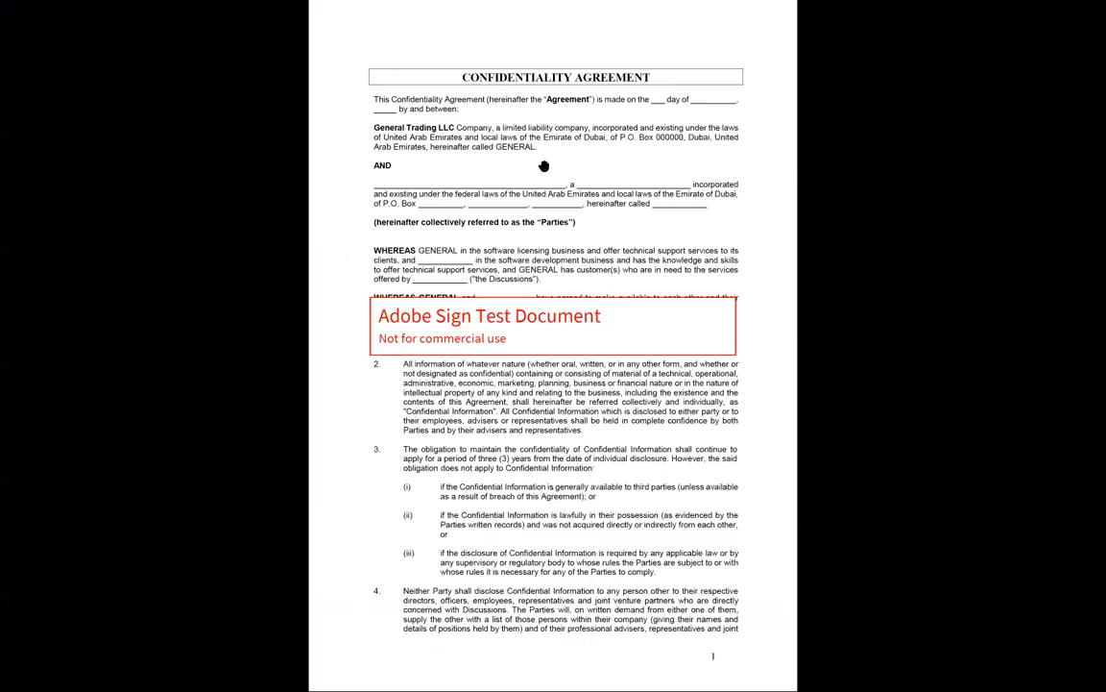
pyautogui.press('Escape')
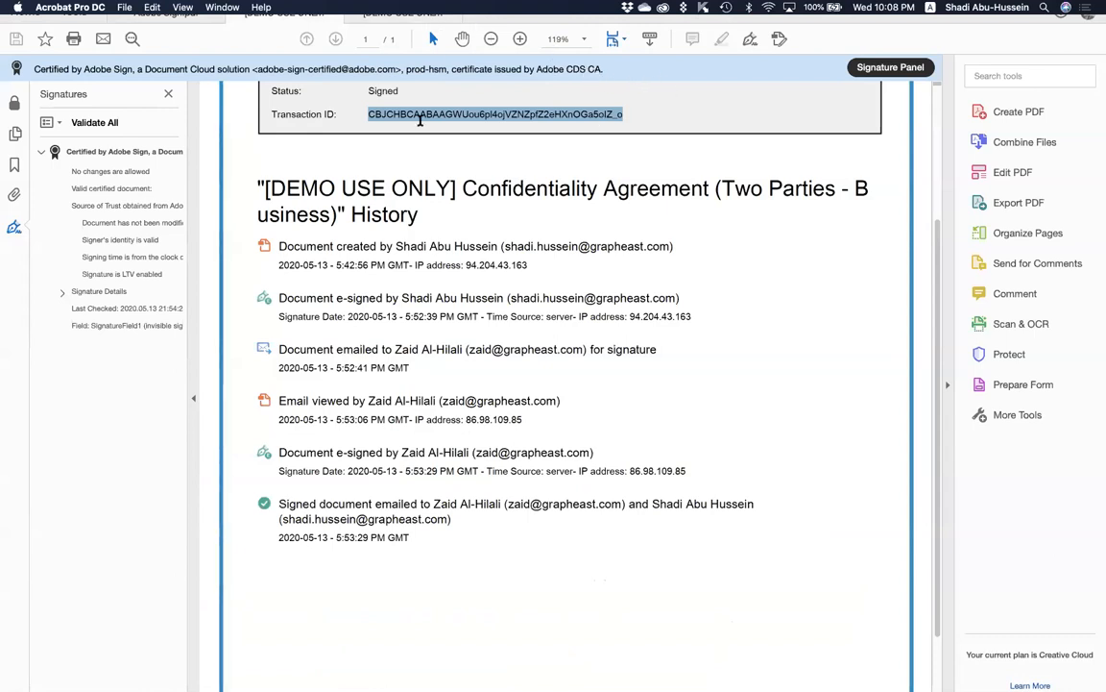
pyautogui.click(394, 20)
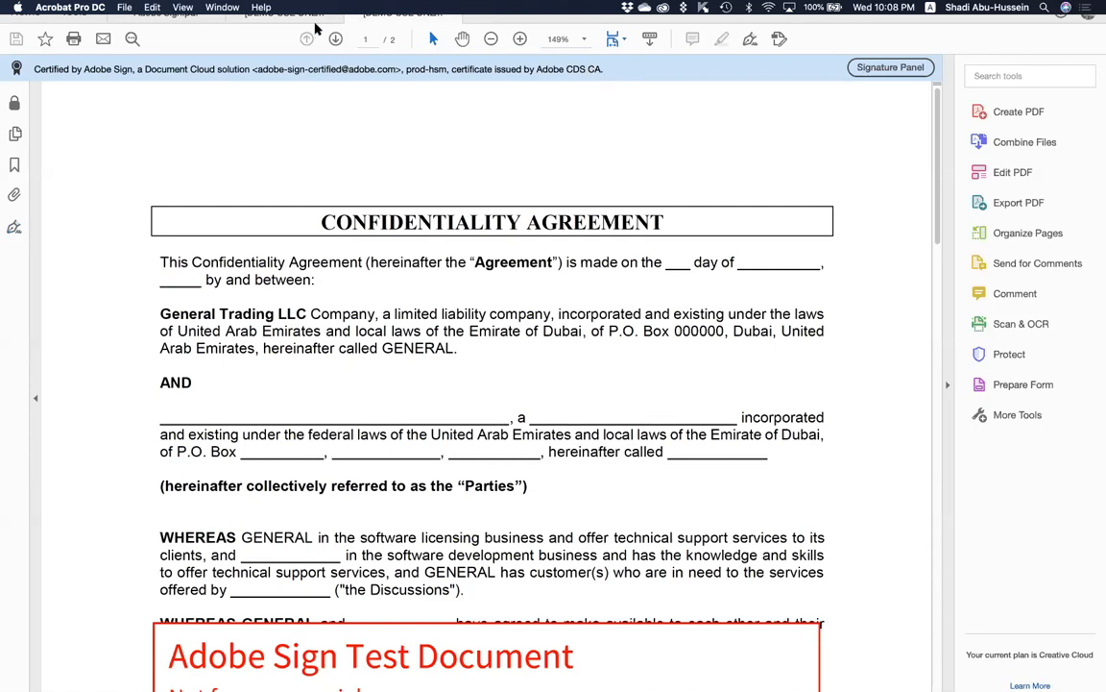
pyautogui.click(284, 15)
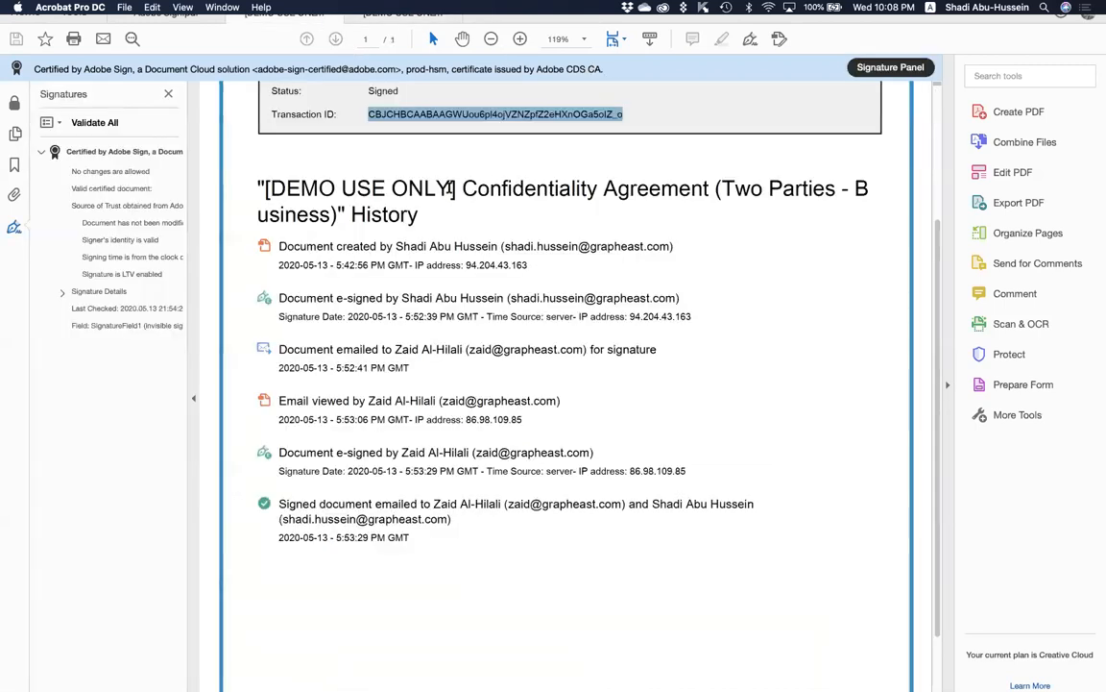
pyautogui.click(616, 190)
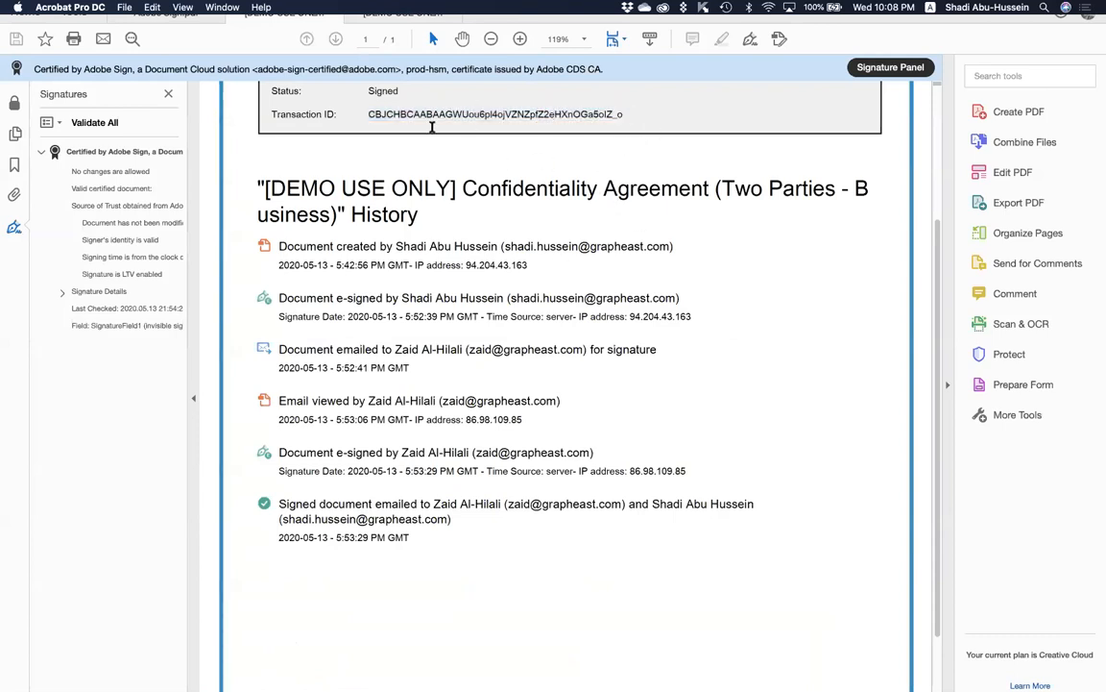
pyautogui.moveTo(623, 114); pyautogui.dragTo(365, 113)
pyautogui.click(503, 222)
pyautogui.moveTo(257, 183); pyautogui.dragTo(369, 204)
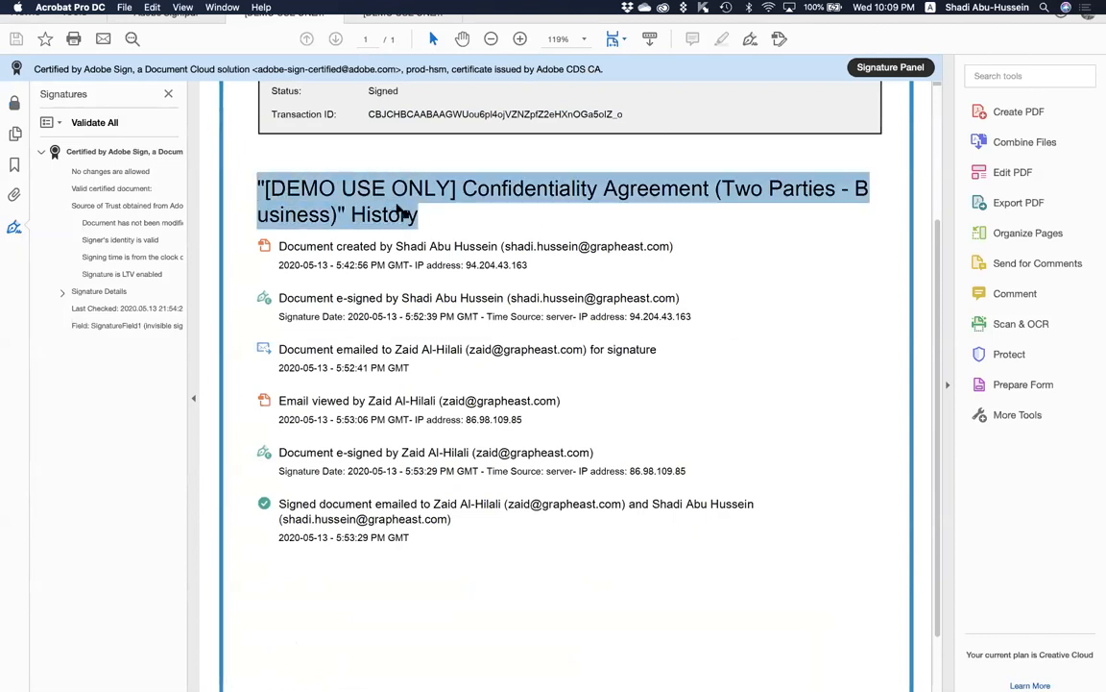
pyautogui.click(437, 215)
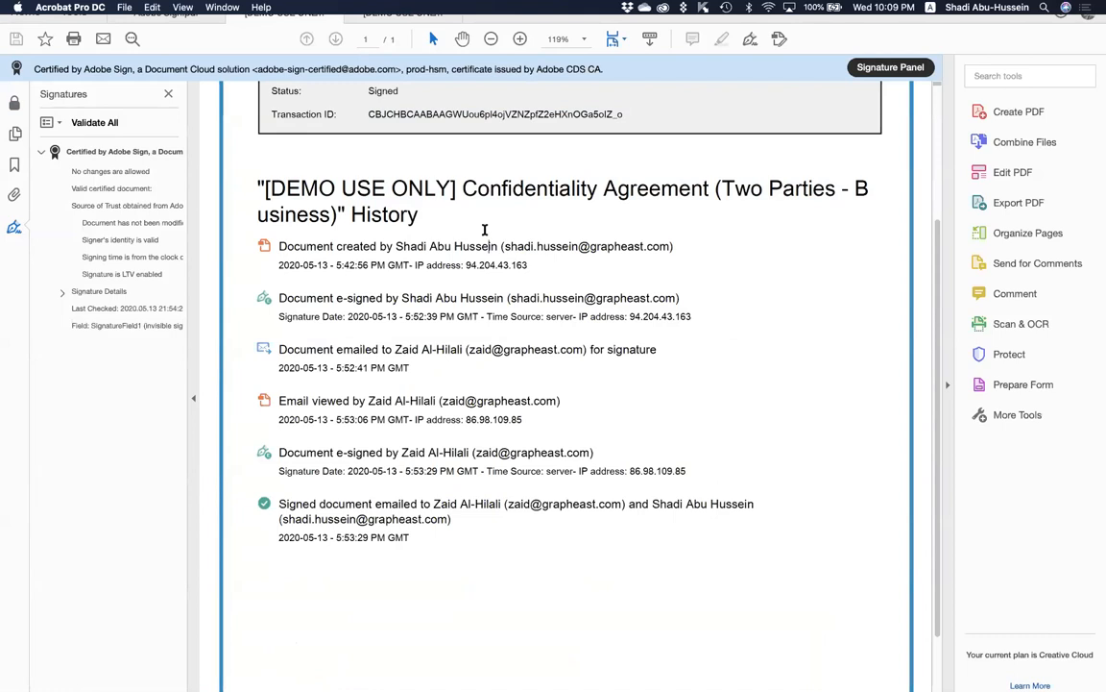